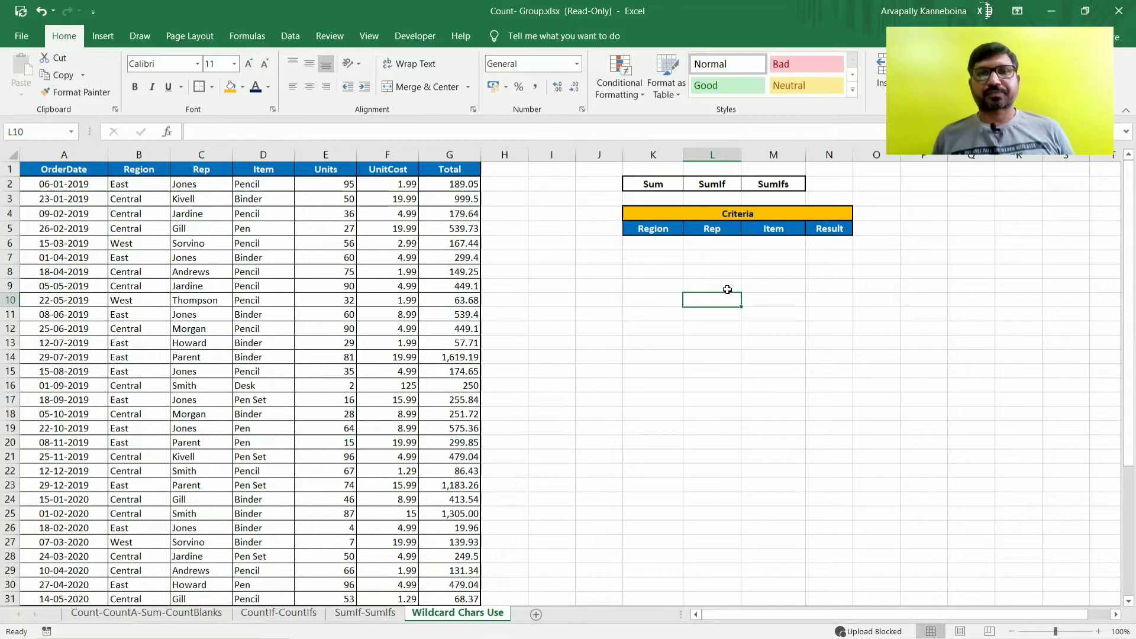
Step: Sum the Total values from G2 to G44 in cell K8 with =SUM(G2:G44)
{"action": "left_click", "coordinate": [658, 271]}
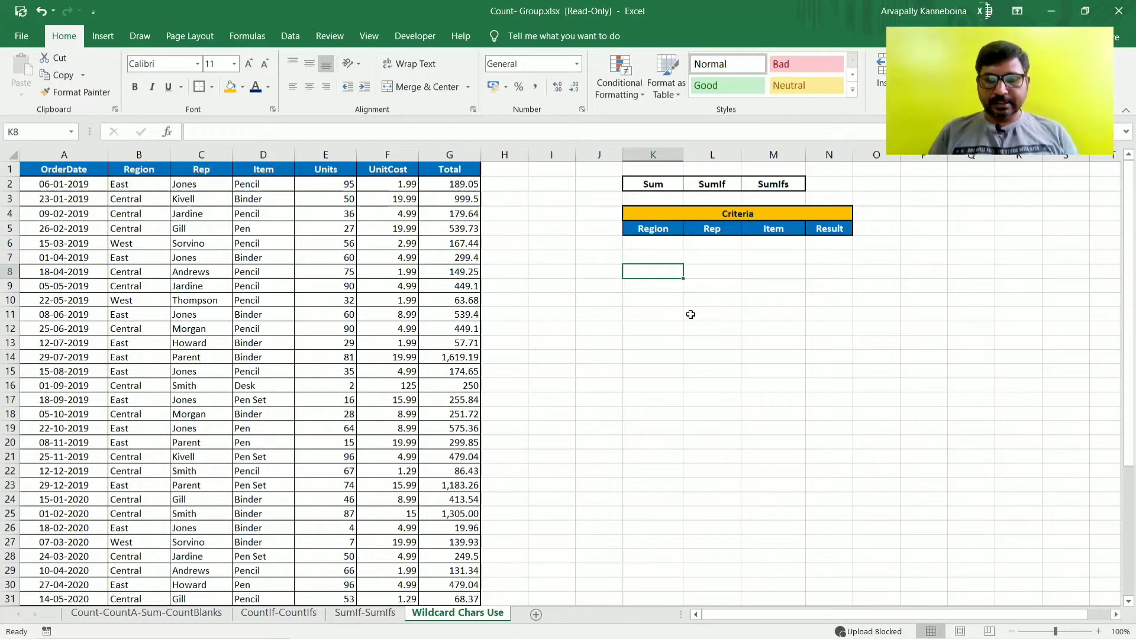
{"action": "type", "text": "="}
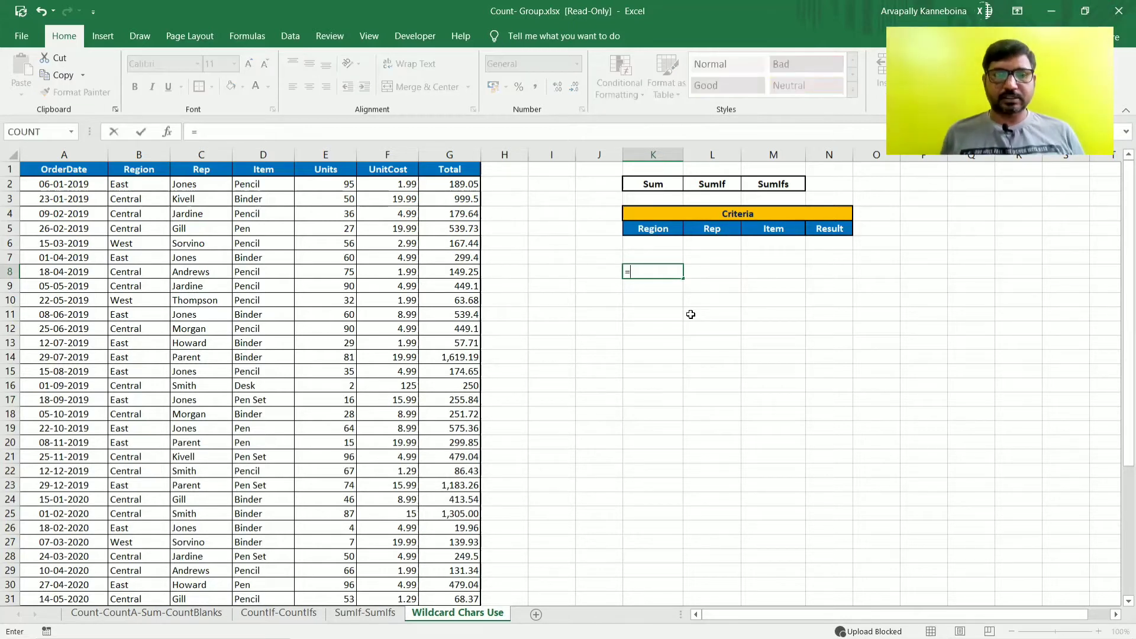
{"action": "type", "text": "sum"}
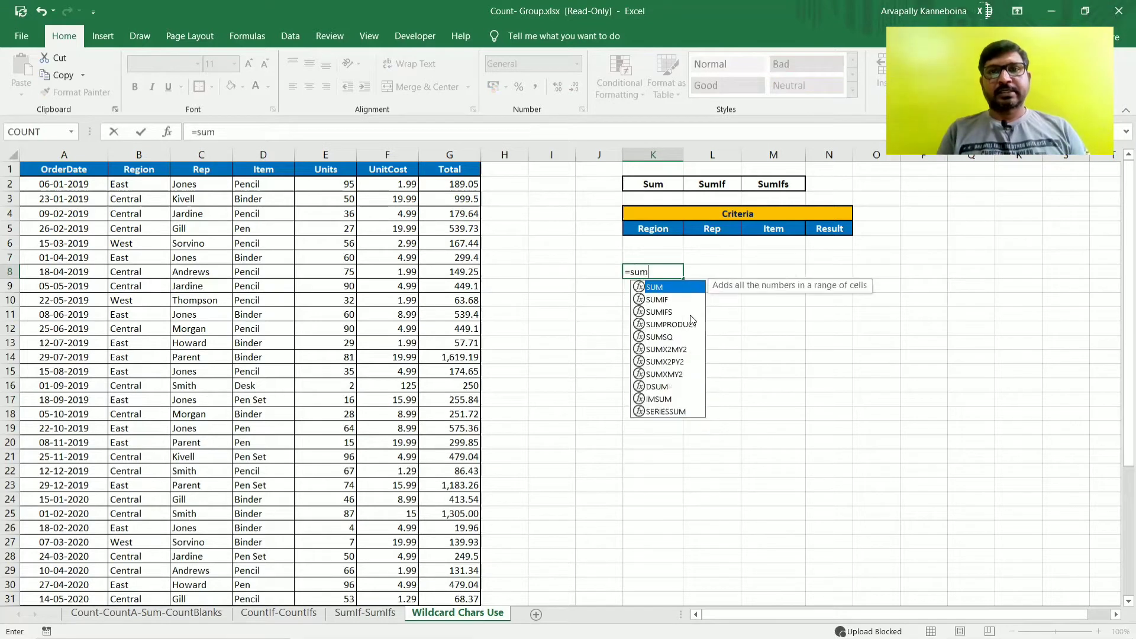
{"action": "key", "text": "Tab"}
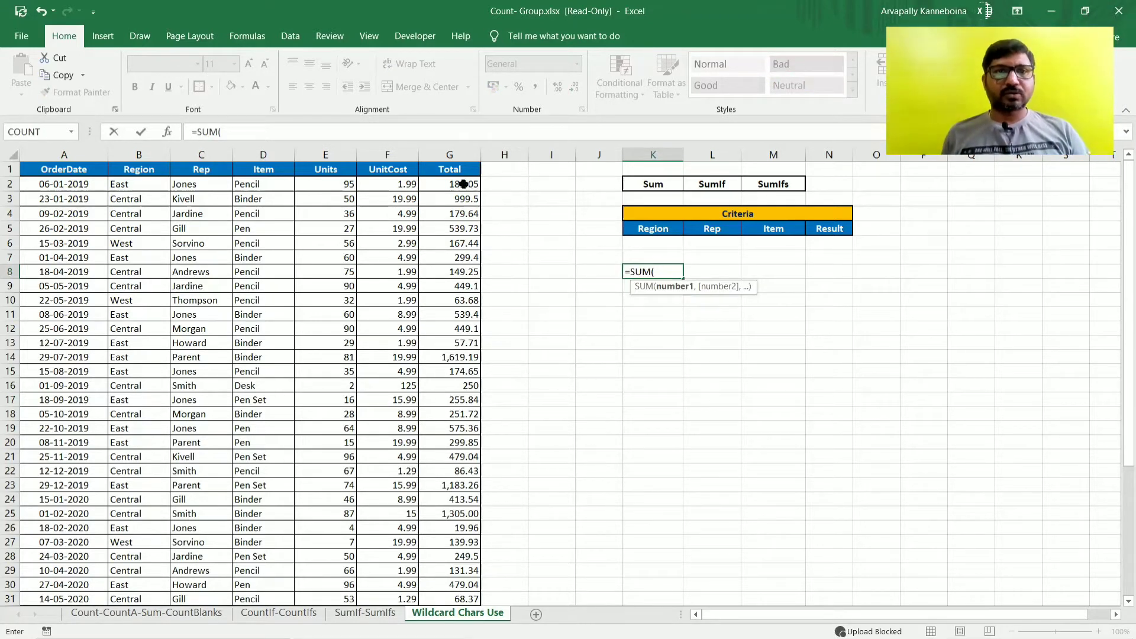
{"action": "left_click", "coordinate": [463, 184]}
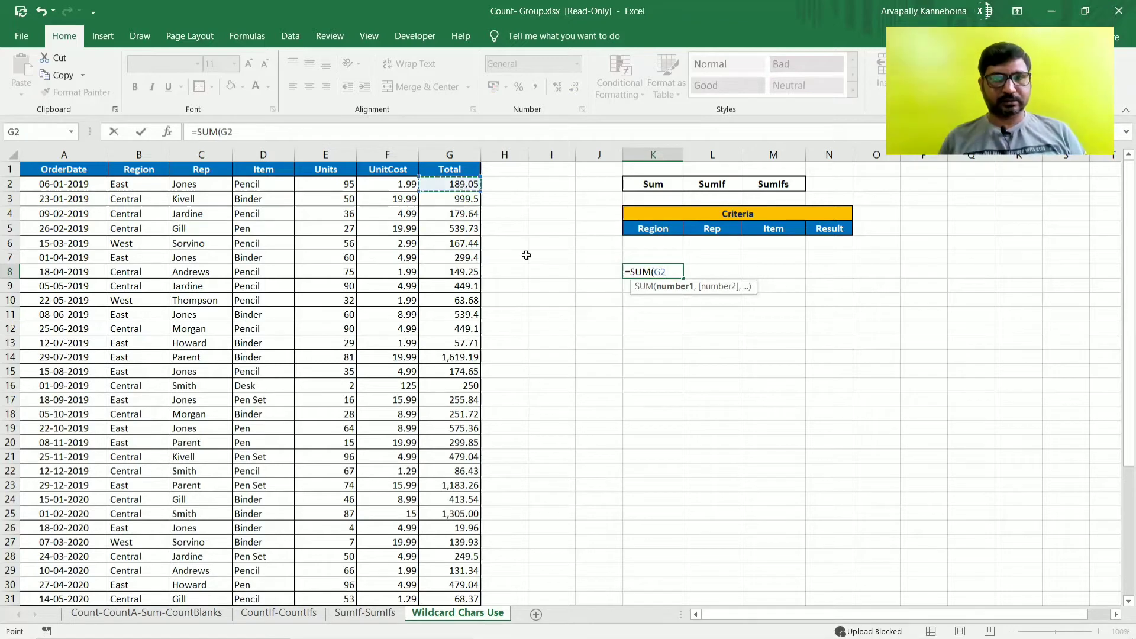
{"action": "key", "text": "ctrl+shift+Down"}
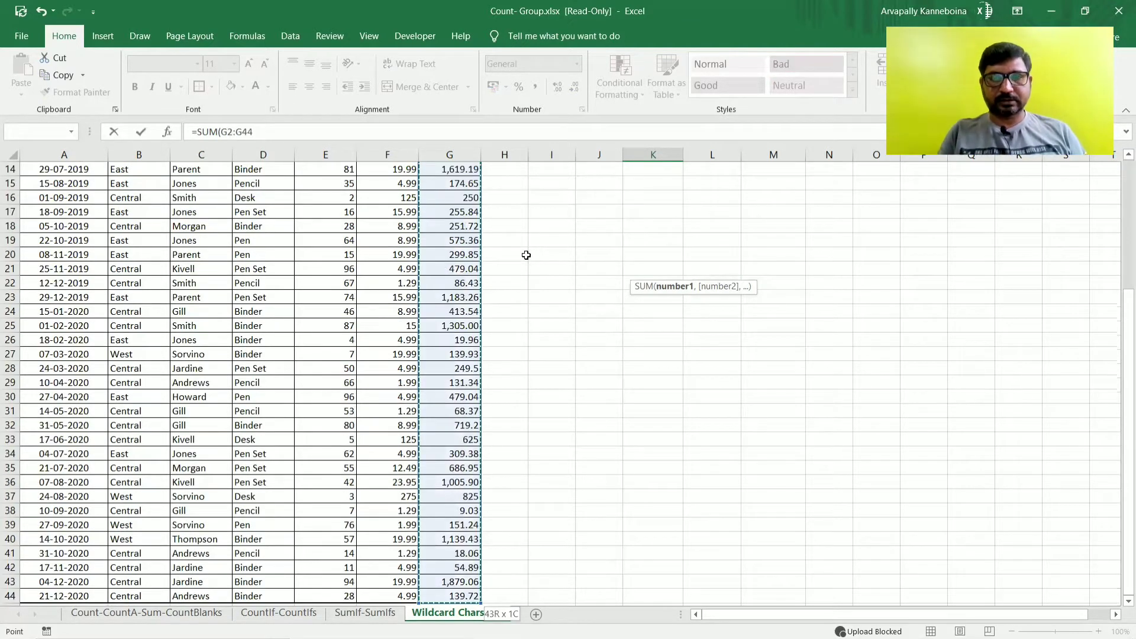
{"action": "key", "text": "Return"}
{"action": "key", "text": "Up"}
{"action": "key", "text": "Up"}
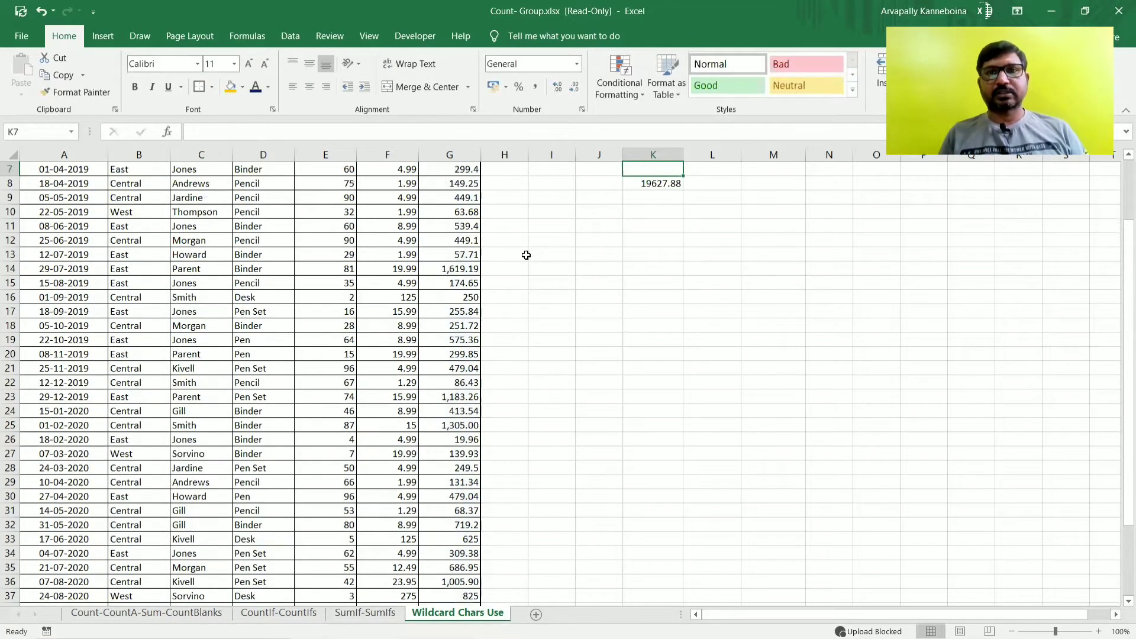
{"action": "scroll", "coordinate": [526, 255], "scroll_direction": "up", "scroll_amount": 2}
{"action": "left_click", "coordinate": [668, 272]}
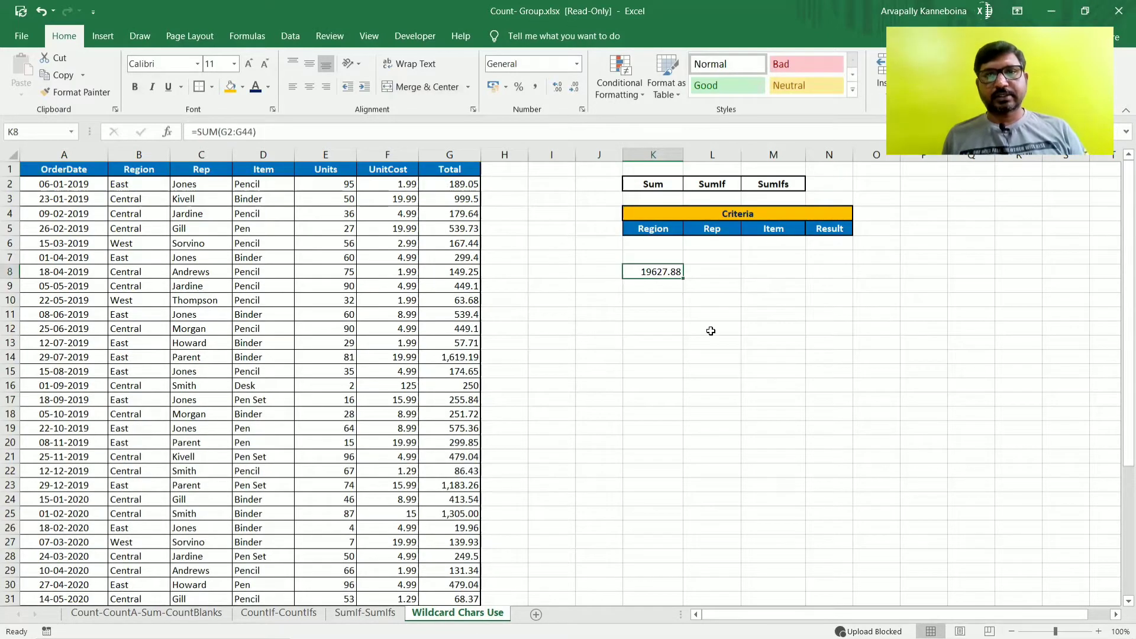
Step: Replace the formula in K8 with =SUM(G:G) so it adds the entire Total column
{"action": "left_click", "coordinate": [460, 153]}
{"action": "left_click", "coordinate": [456, 215]}
{"action": "left_click", "coordinate": [451, 154]}
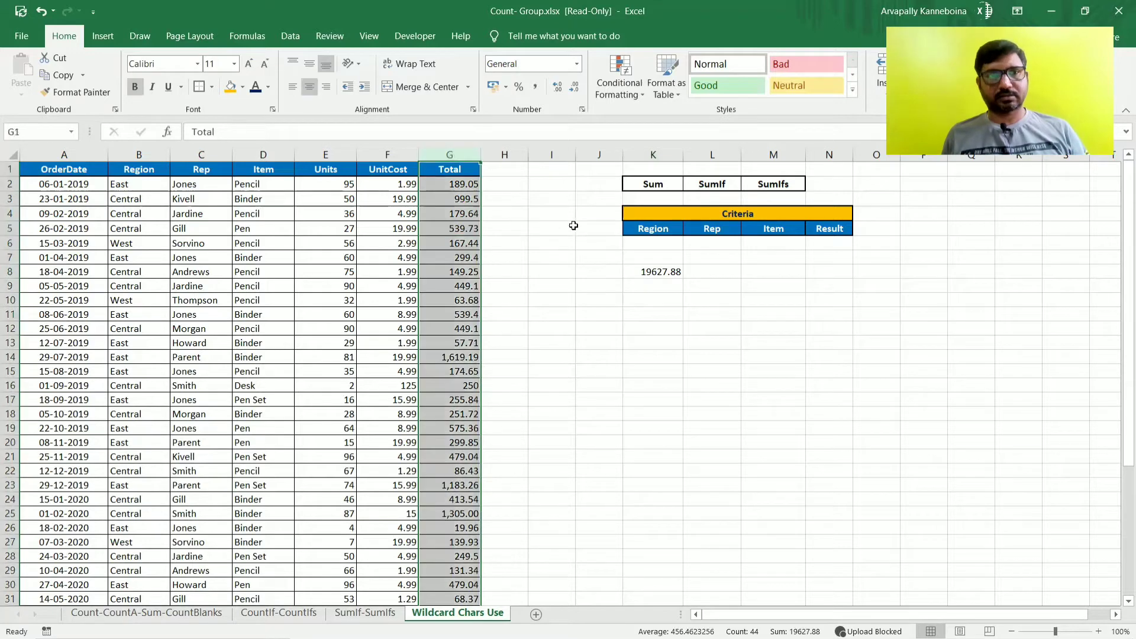
{"action": "left_click", "coordinate": [650, 273]}
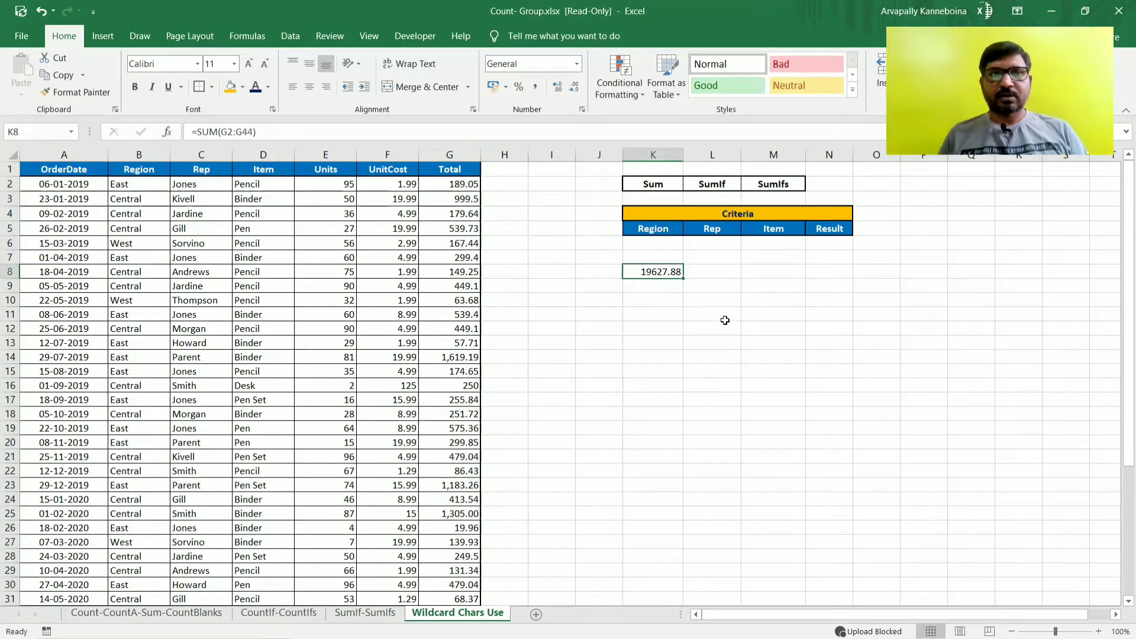
{"action": "type", "text": "="}
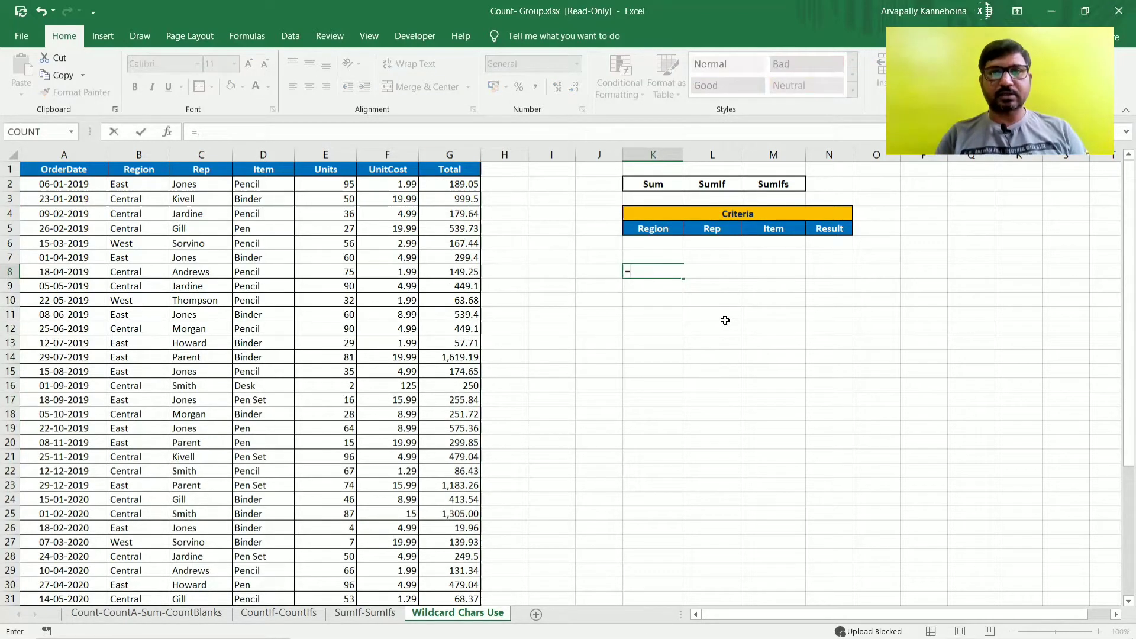
{"action": "type", "text": "c"}
{"action": "key", "text": "BackSpace"}
{"action": "type", "text": "sum"}
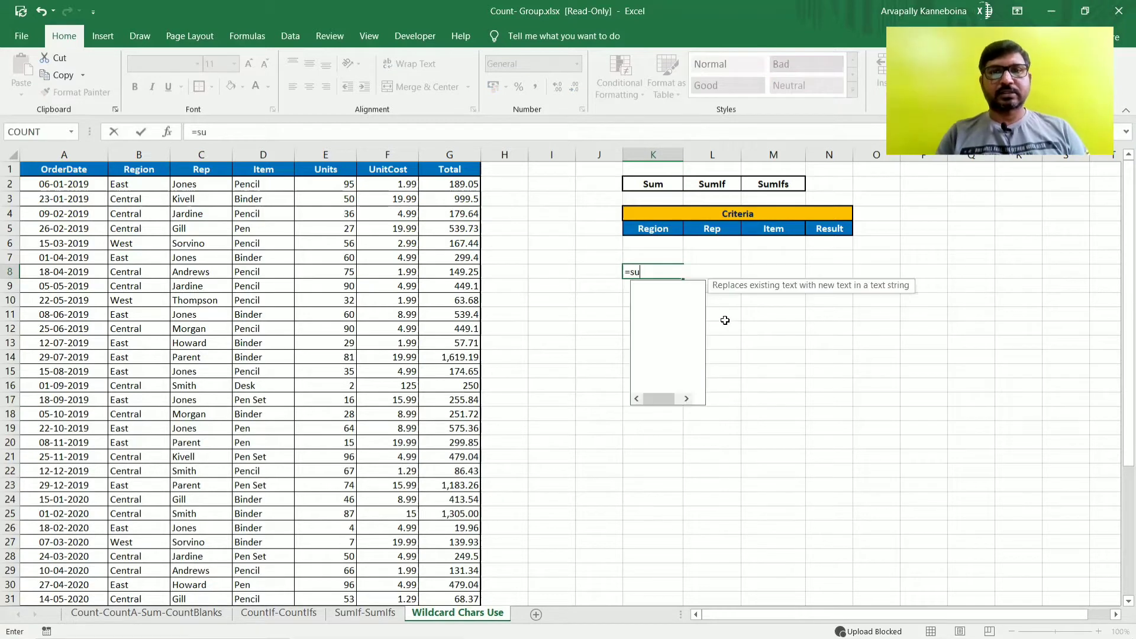
{"action": "key", "text": "Tab"}
{"action": "left_click", "coordinate": [461, 153]}
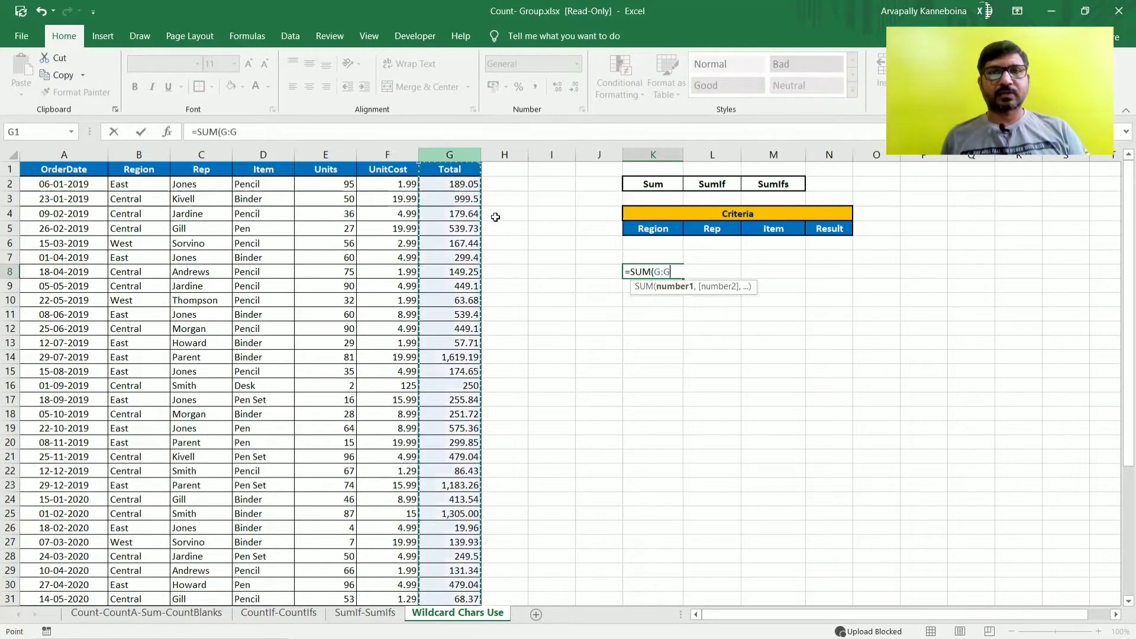
{"action": "type", "text": ")"}
{"action": "key", "text": "ctrl+Return"}
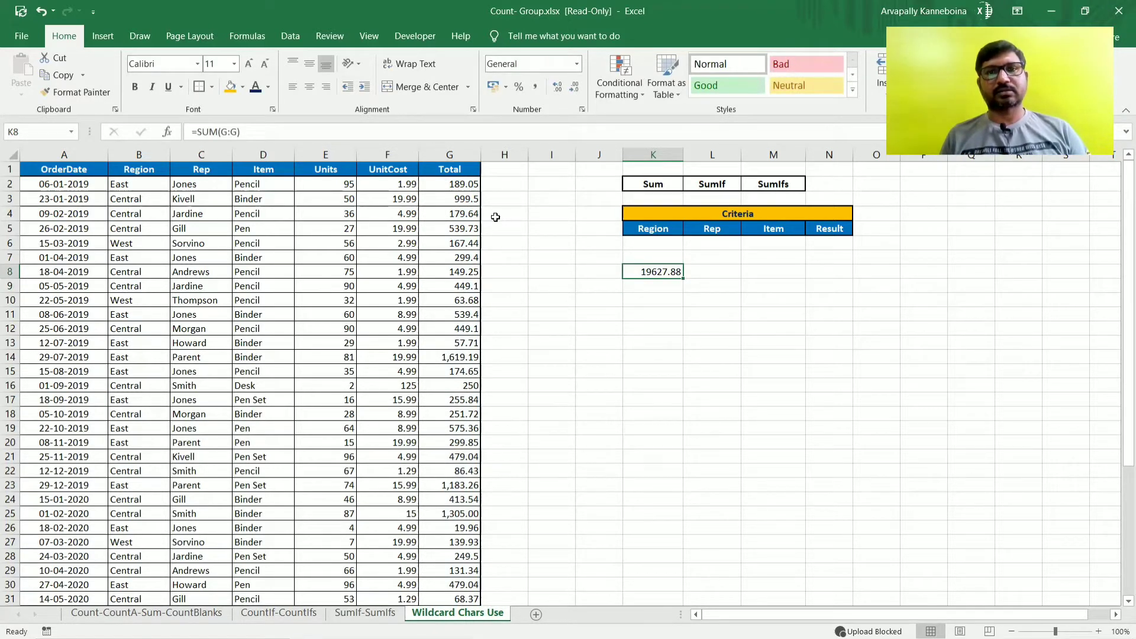
Step: Add up the entire Units column in cell K9 with =SUM(E:E)
{"action": "left_click", "coordinate": [470, 154]}
{"action": "left_click", "coordinate": [667, 273]}
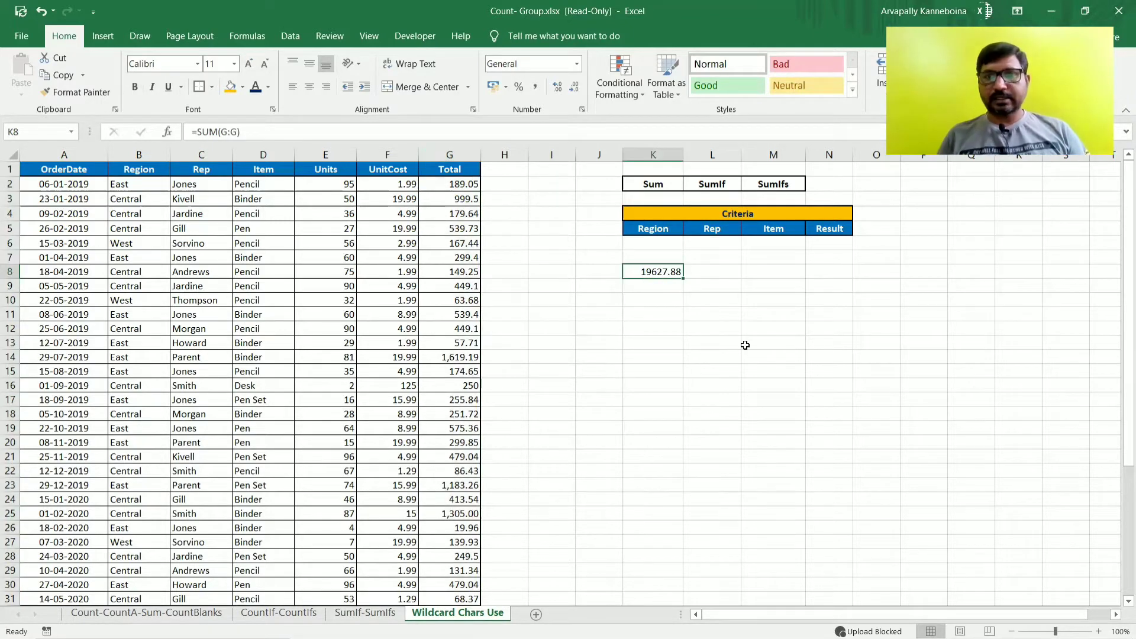
{"action": "key", "text": "Down"}
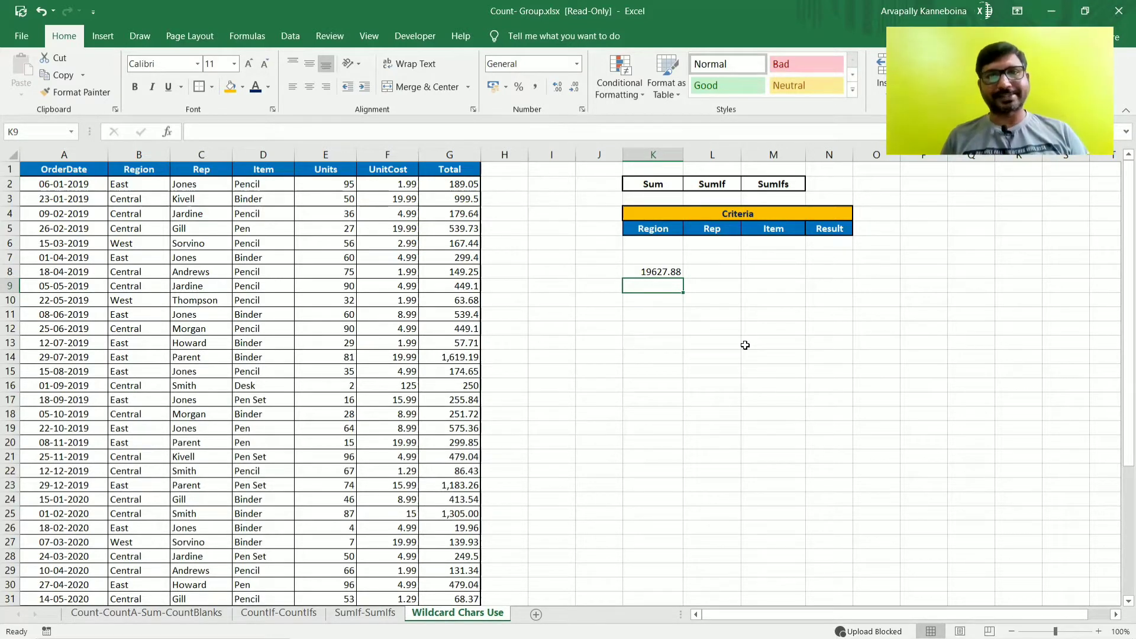
{"action": "type", "text": "="}
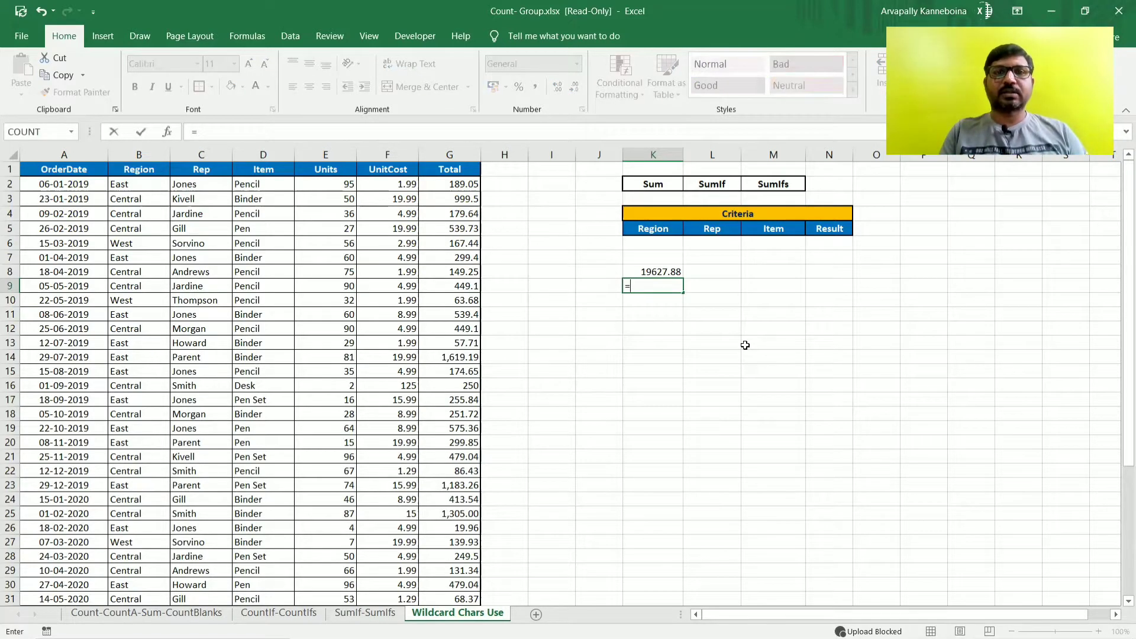
{"action": "type", "text": "sum"}
{"action": "key", "text": "Tab"}
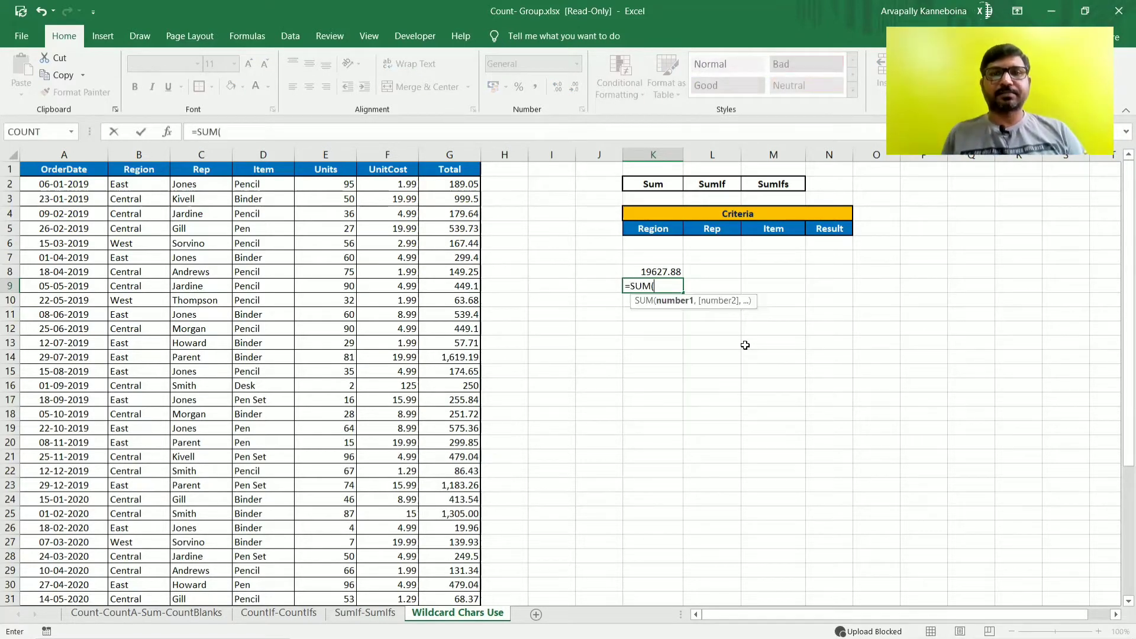
{"action": "left_click", "coordinate": [325, 155]}
{"action": "type", "text": ")"}
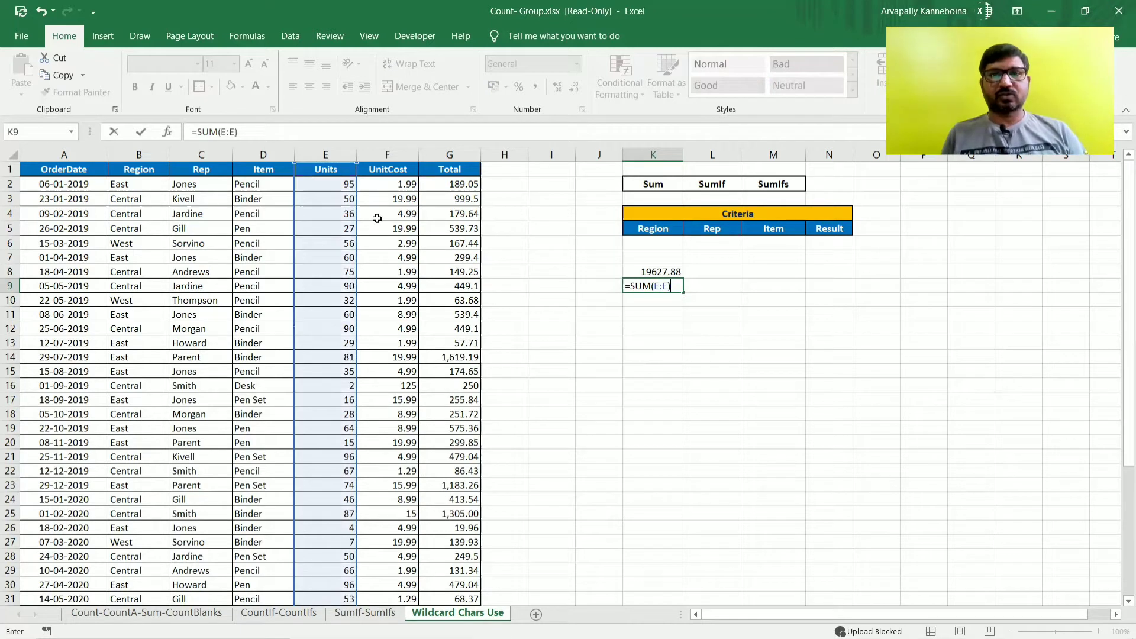
{"action": "key", "text": "ctrl+Return"}
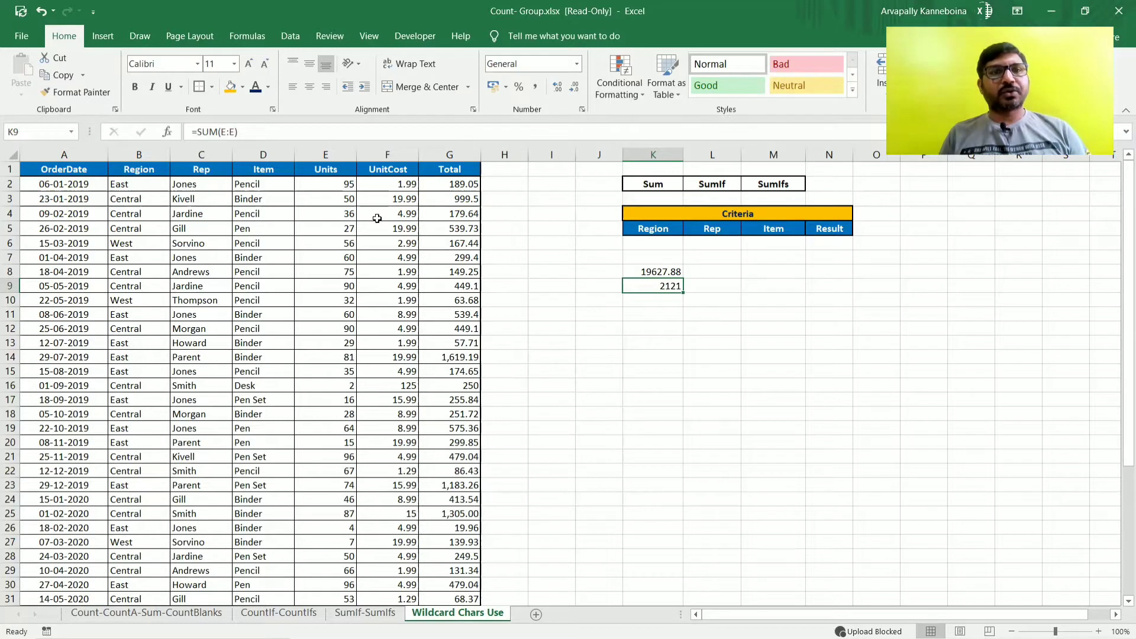
Step: Examine the Units data and the two SUM results in K8 and K9
{"action": "left_click", "coordinate": [342, 199]}
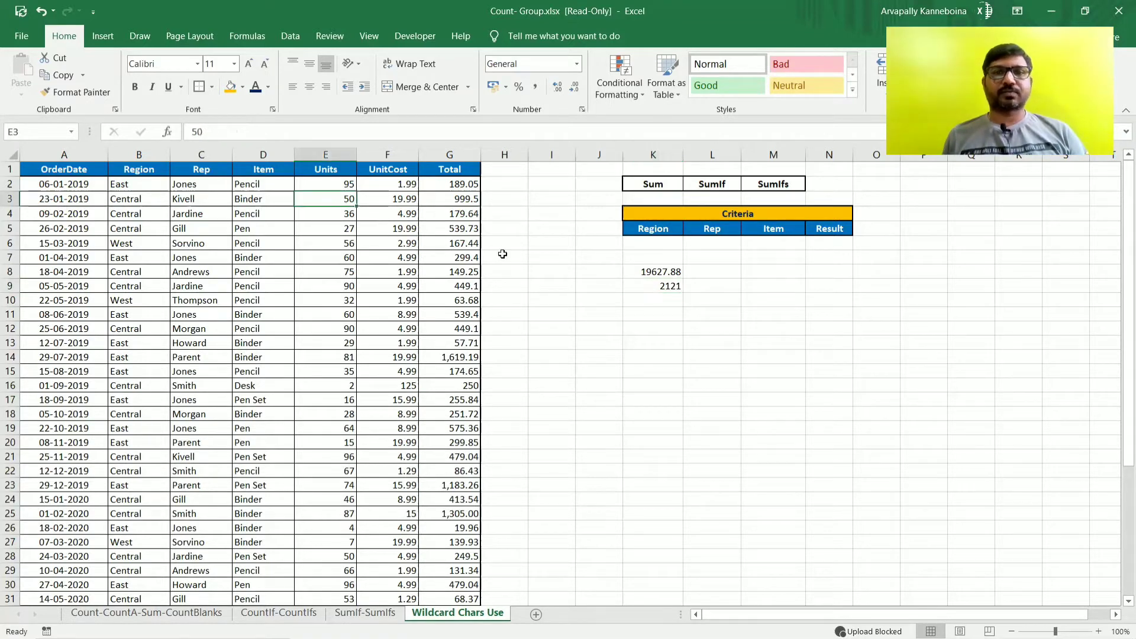
{"action": "left_click", "coordinate": [669, 312]}
{"action": "left_click_drag", "start_coordinate": [674, 273], "coordinate": [673, 287]}
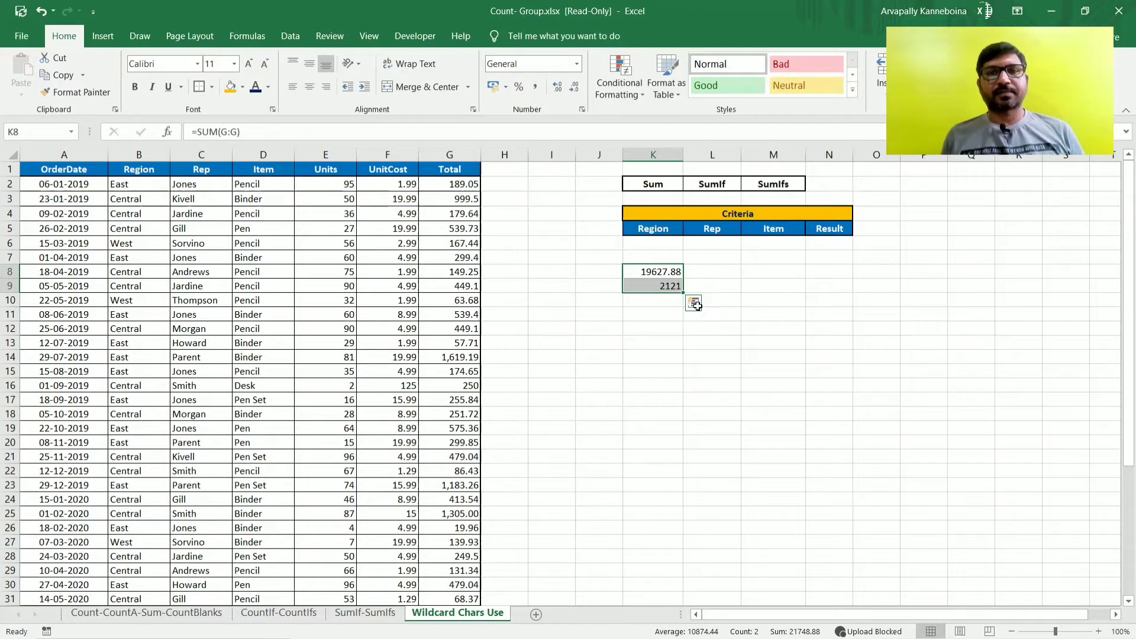
{"action": "left_click", "coordinate": [662, 326]}
{"action": "left_click_drag", "start_coordinate": [662, 270], "coordinate": [668, 285]}
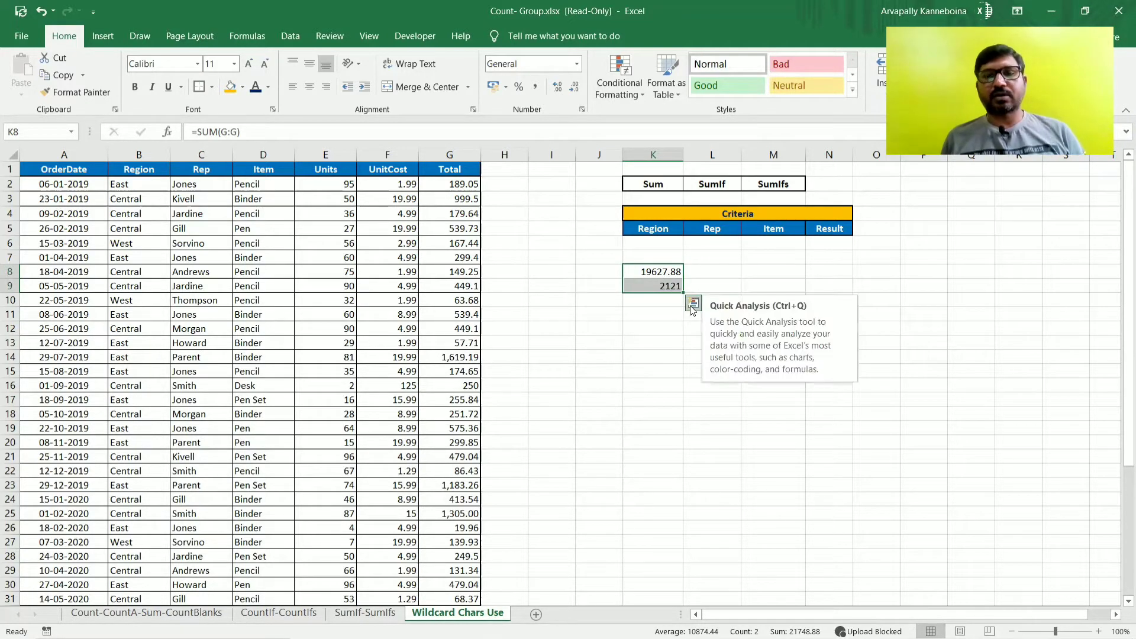
{"action": "left_click", "coordinate": [660, 326]}
{"action": "left_click", "coordinate": [668, 271]}
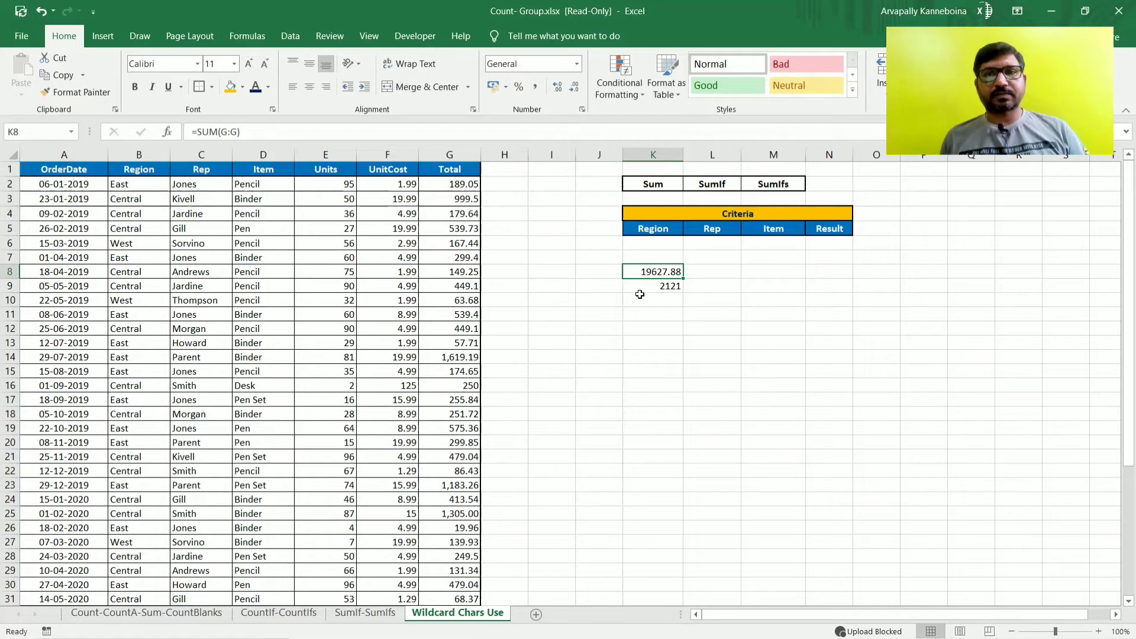
Step: Start a SUM formula in cell K11 with the individual cells E4, E10, F9, F14 and F20 as arguments
{"action": "left_click", "coordinate": [660, 317]}
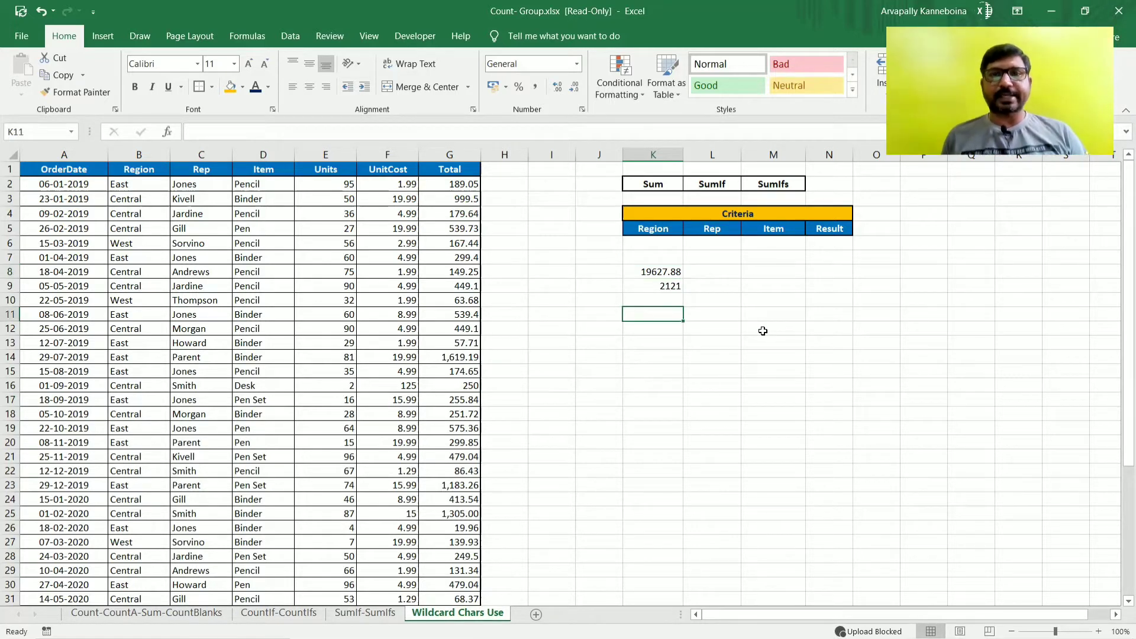
{"action": "type", "text": "=sum"}
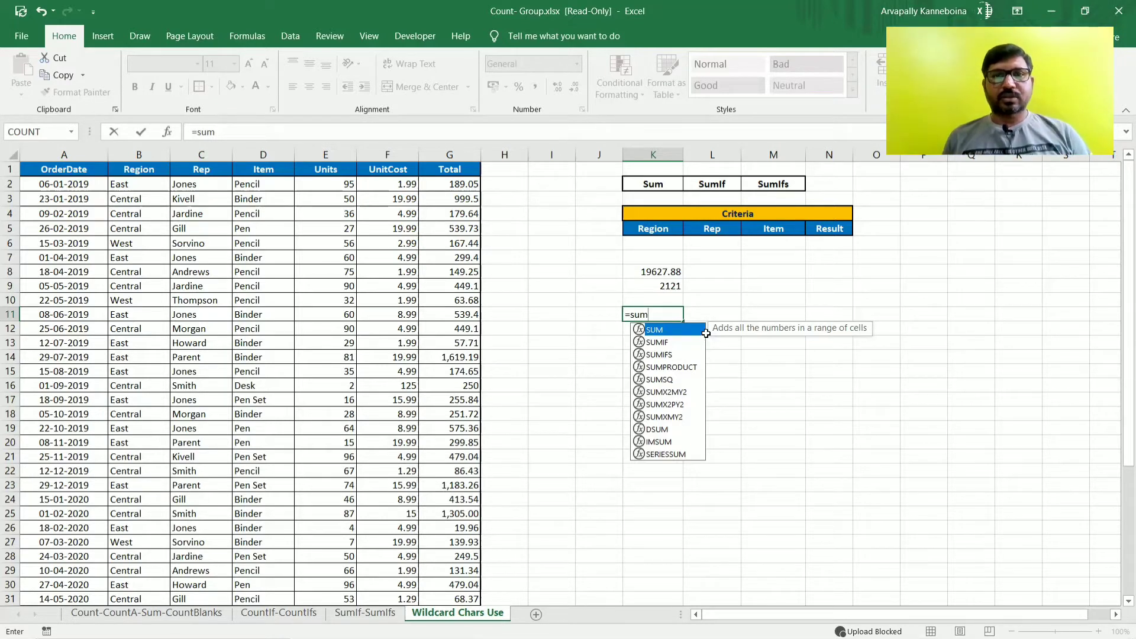
{"action": "key", "text": "Tab"}
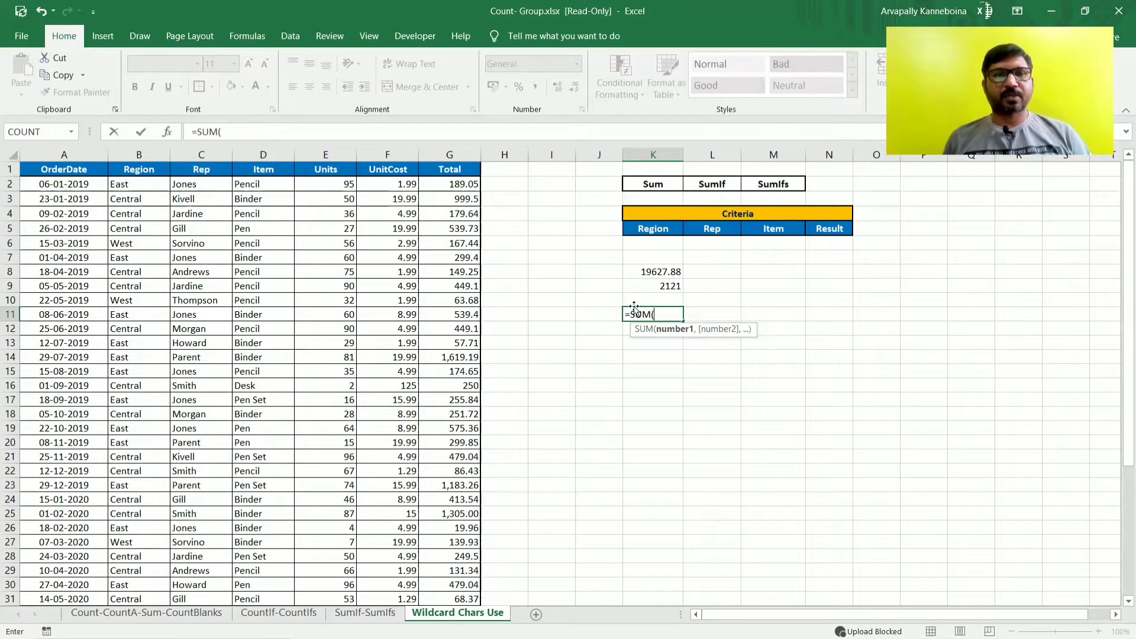
{"action": "left_click", "coordinate": [332, 213]}
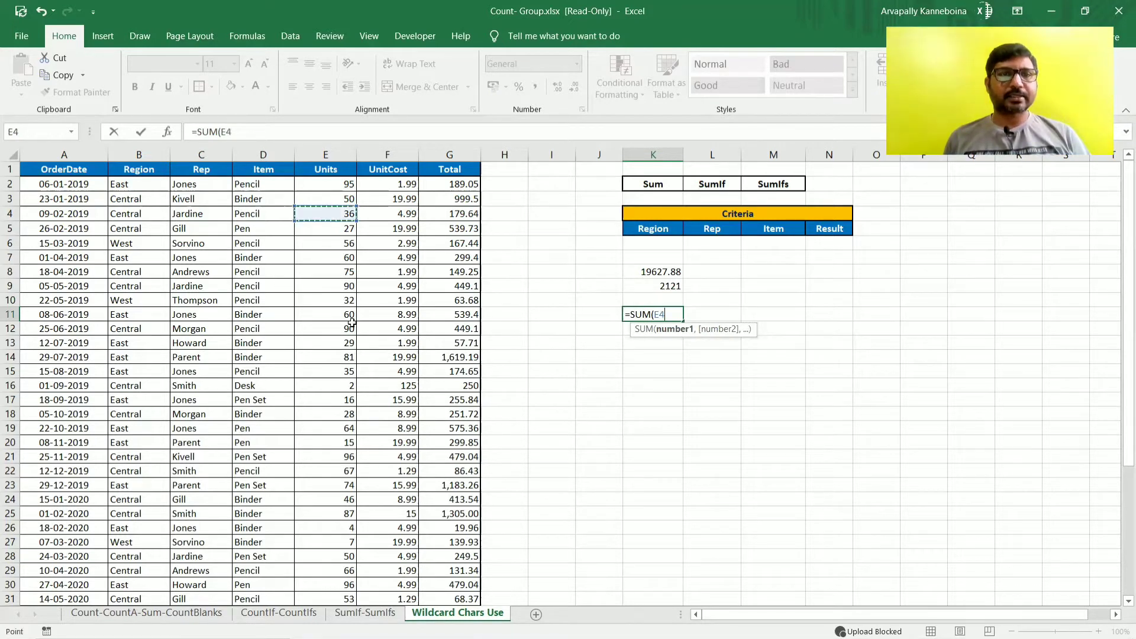
{"action": "type", "text": ","}
{"action": "left_click", "coordinate": [335, 302]}
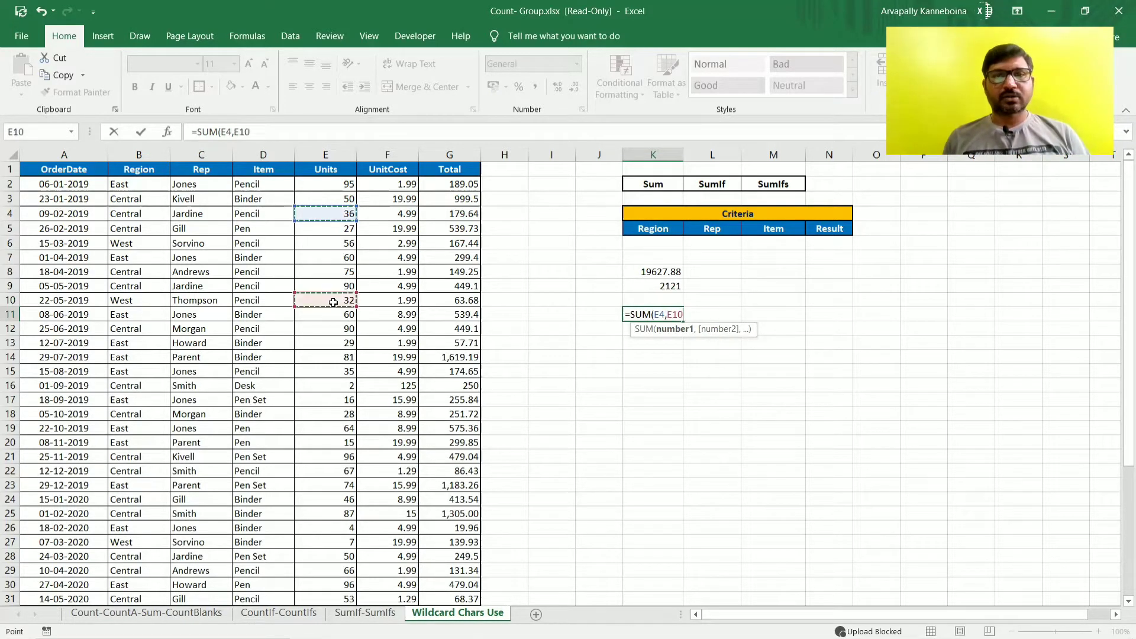
{"action": "type", "text": ","}
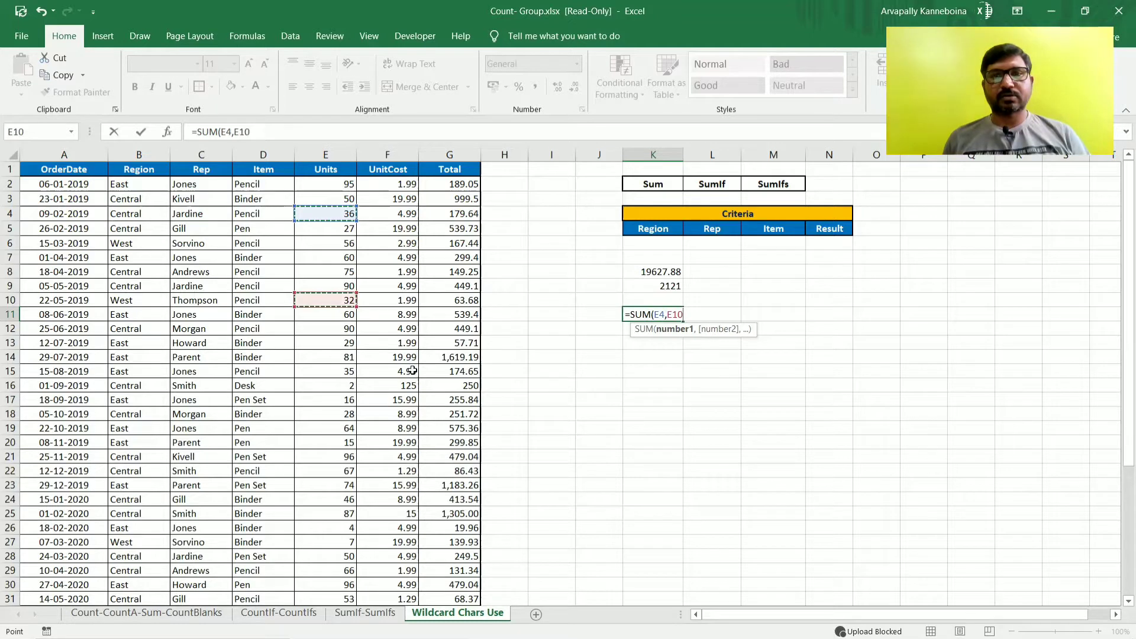
{"action": "left_click", "coordinate": [409, 288]}
{"action": "type", "text": ","}
{"action": "left_click", "coordinate": [408, 358]}
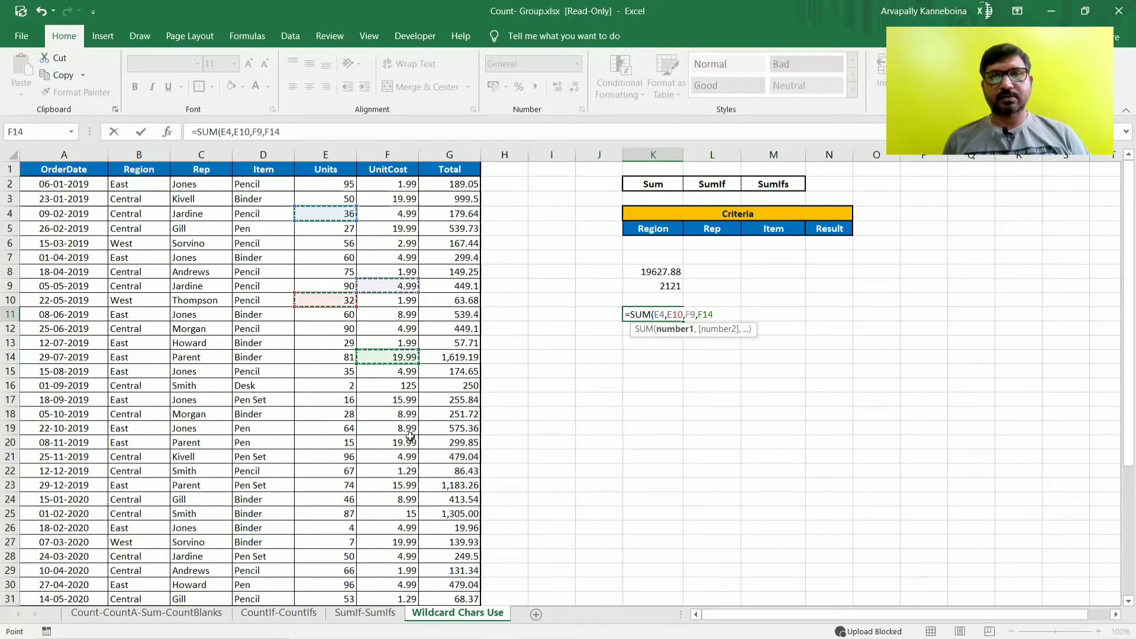
{"action": "type", "text": ","}
{"action": "left_click", "coordinate": [405, 442]}
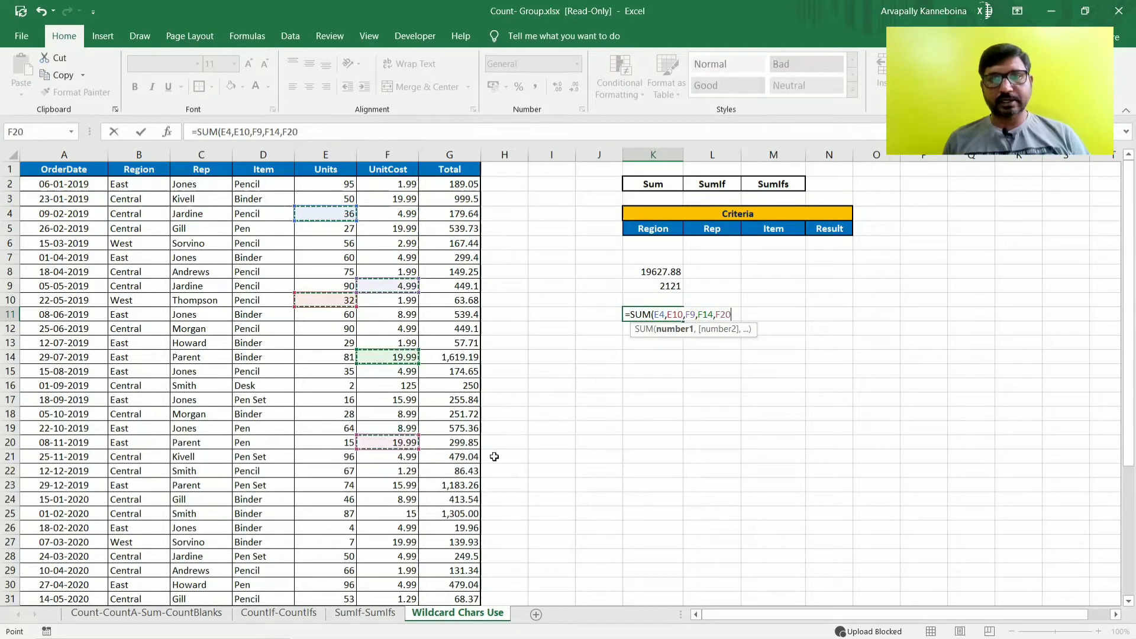
Step: Extend the K11 SUM formula with cells G23, G14, G5 and E17, and close its parenthesis
{"action": "type", "text": ","}
{"action": "left_click", "coordinate": [458, 488]}
{"action": "type", "text": ","}
{"action": "left_click", "coordinate": [471, 358]}
{"action": "type", "text": ","}
{"action": "left_click", "coordinate": [456, 232]}
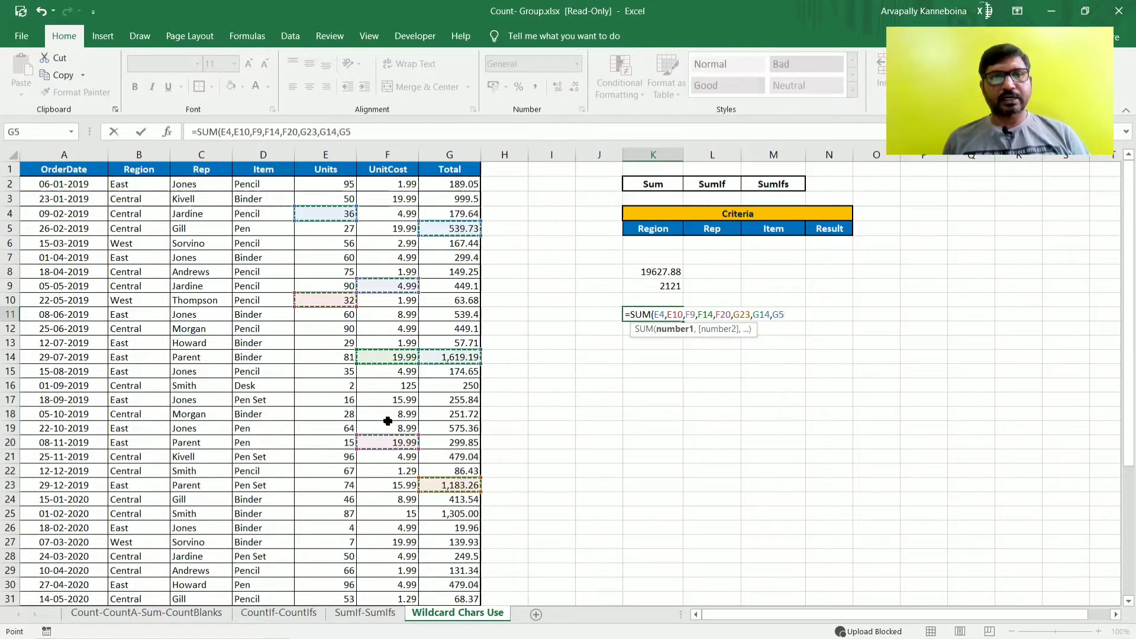
{"action": "type", "text": ","}
{"action": "left_click", "coordinate": [346, 401]}
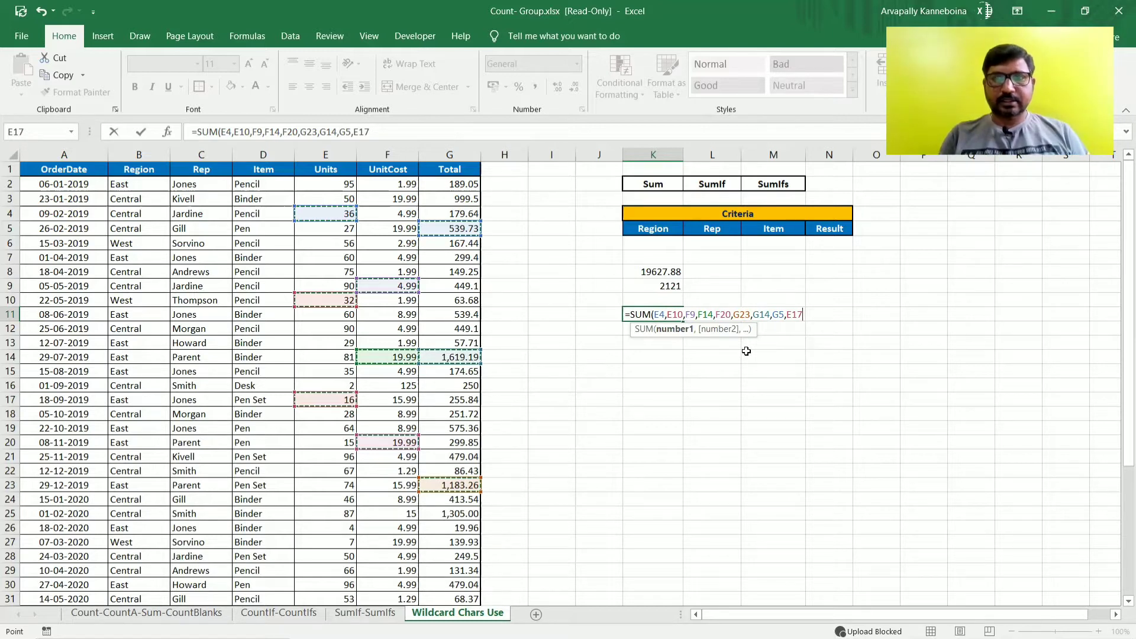
{"action": "type", "text": ")"}
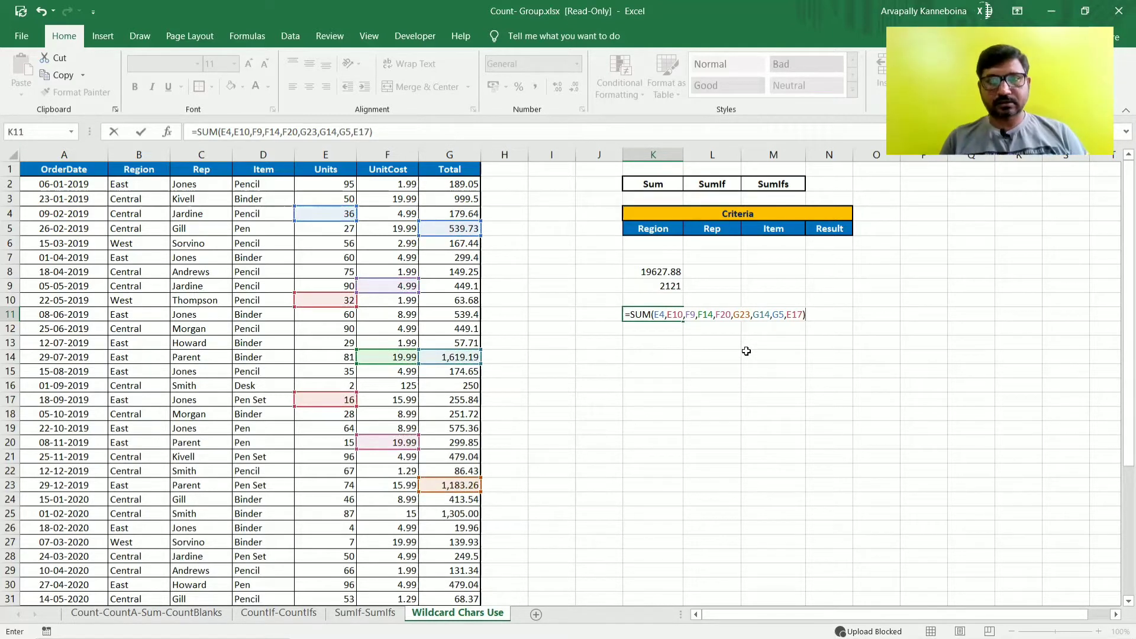
Step: Review the separate cell arguments inside the K11 SUM formula and commit the formula
{"action": "key", "text": "F2"}
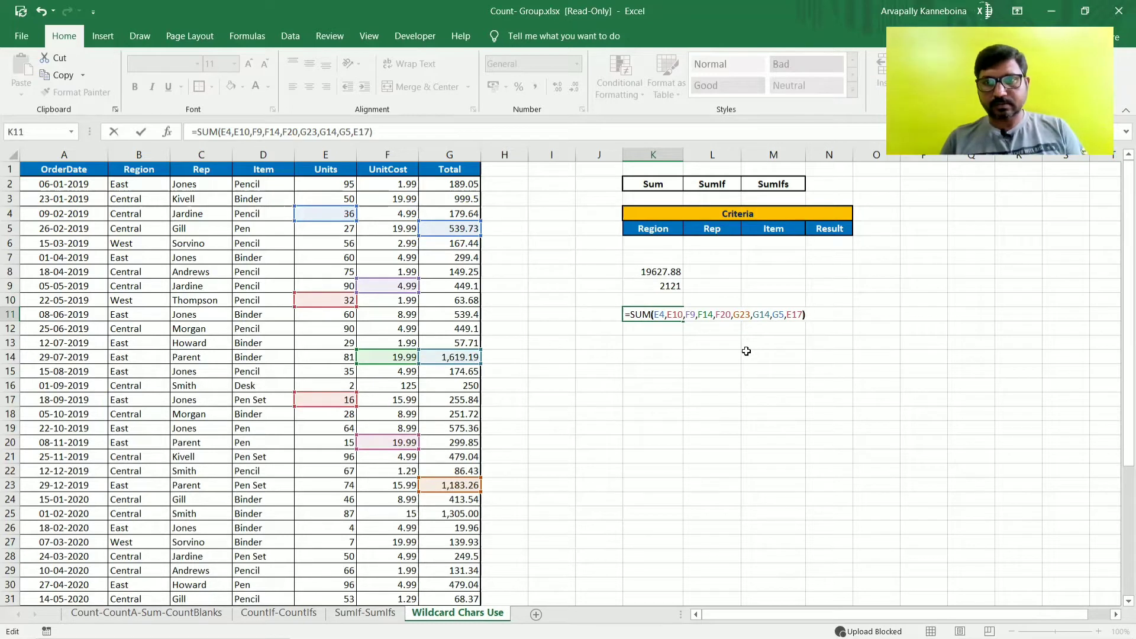
{"action": "key", "text": "Left"}
{"action": "key", "text": "Left"}
{"action": "key", "text": "Left"}
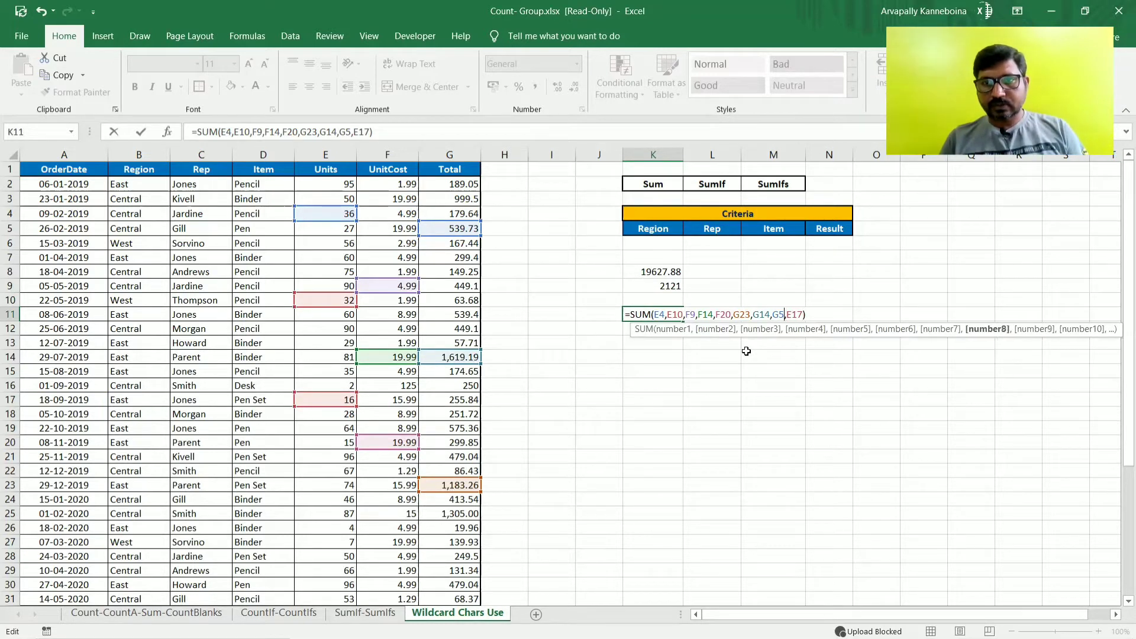
{"action": "key", "text": "Left"}
{"action": "key", "text": "Left"}
{"action": "key", "text": "Left"}
{"action": "key", "text": "Left"}
{"action": "key", "text": "Left"}
{"action": "key", "text": "Left"}
{"action": "key", "text": "Left"}
{"action": "key", "text": "Left"}
{"action": "key", "text": "Left"}
{"action": "key", "text": "Left"}
{"action": "key", "text": "Left"}
{"action": "key", "text": "Left"}
{"action": "key", "text": "Left"}
{"action": "key", "text": "Left"}
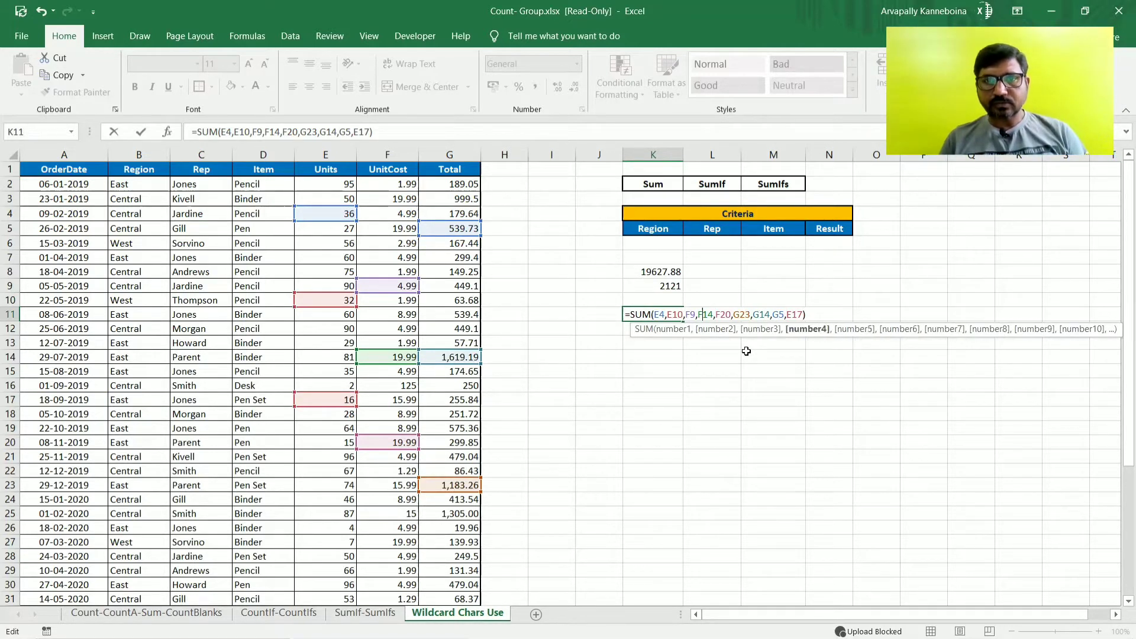
{"action": "key", "text": "Left"}
{"action": "key", "text": "Left"}
{"action": "key", "text": "Left"}
{"action": "key", "text": "Left"}
{"action": "key", "text": "Left"}
{"action": "key", "text": "Left"}
{"action": "key", "text": "Left"}
{"action": "key", "text": "Left"}
{"action": "key", "text": "Left"}
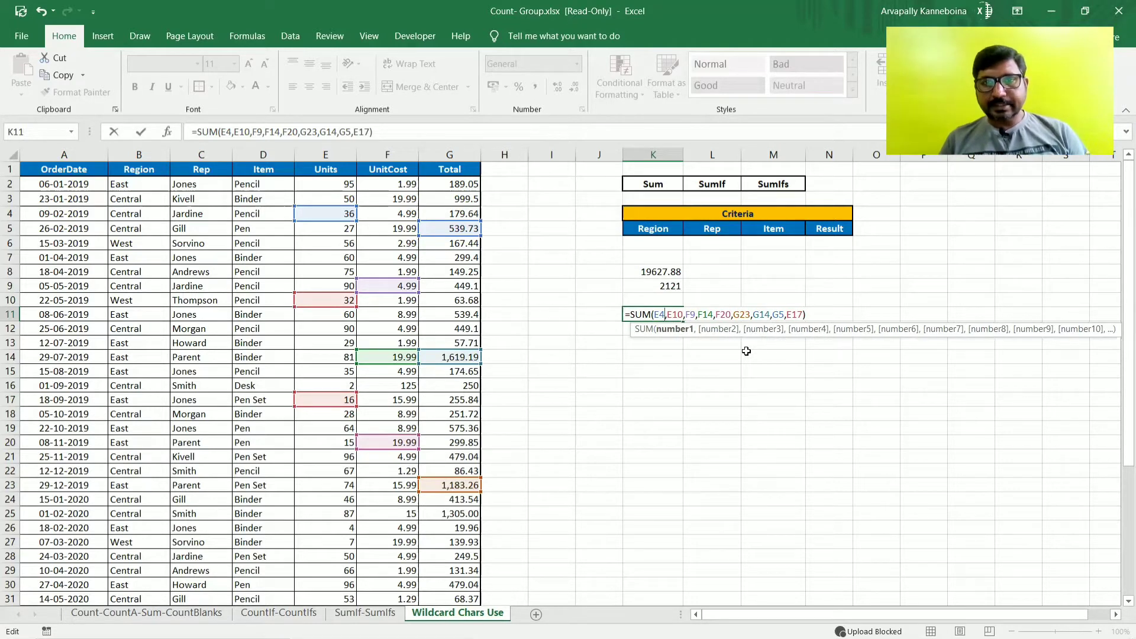
{"action": "key", "text": "Right"}
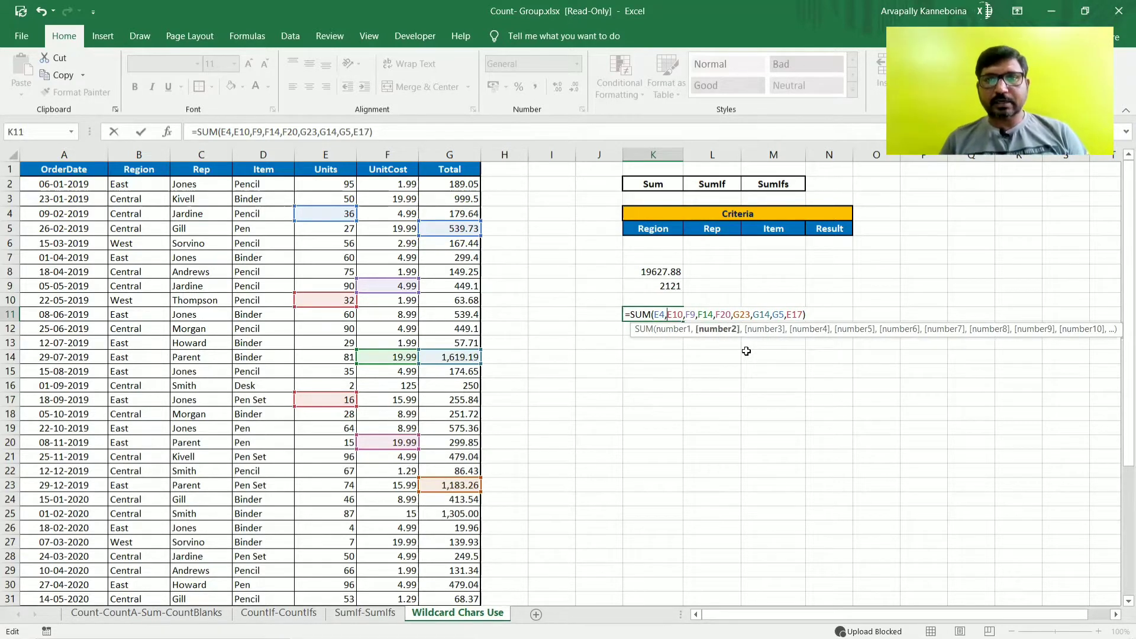
{"action": "key", "text": "Right"}
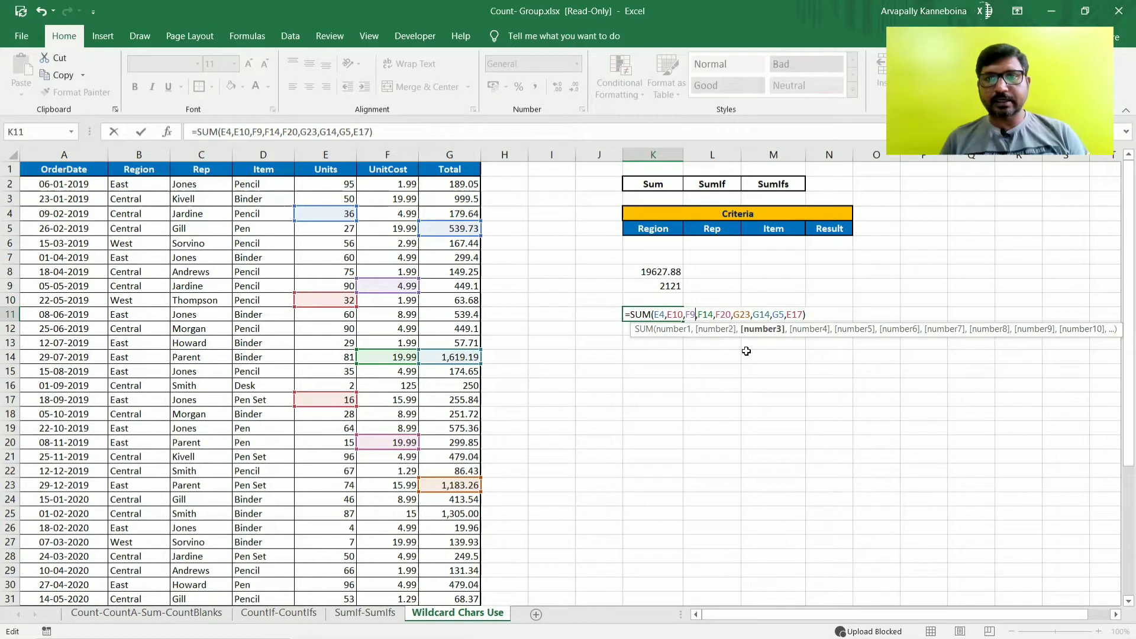
{"action": "key", "text": "Right"}
{"action": "key", "text": "Right"}
{"action": "key", "text": "Right"}
{"action": "key", "text": "Right"}
{"action": "key", "text": "Right"}
{"action": "key", "text": "Right"}
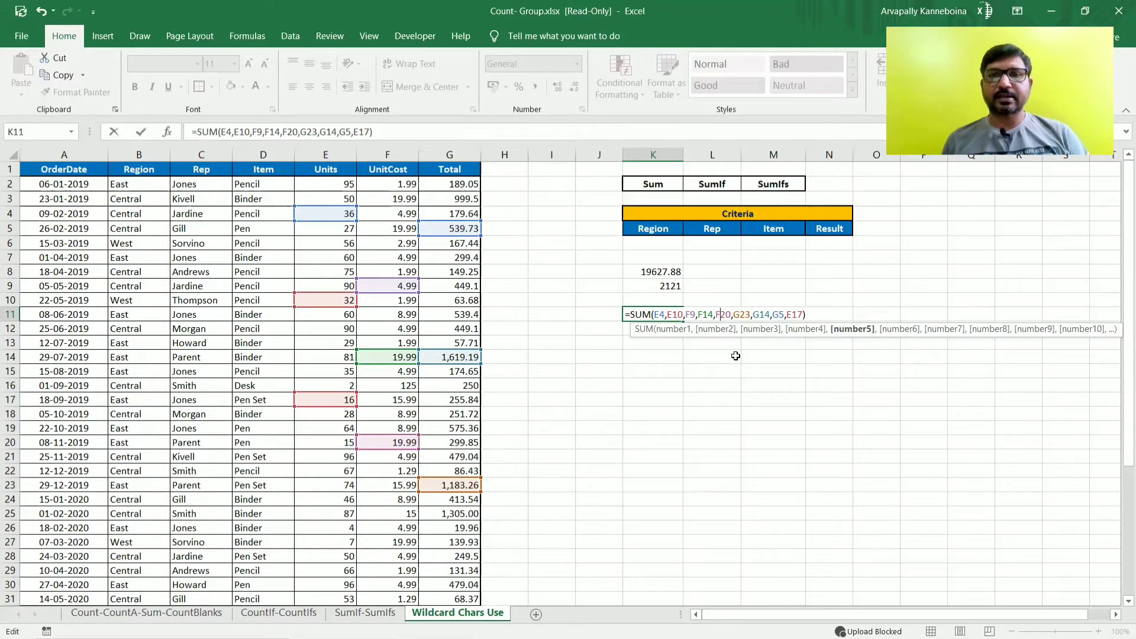
{"action": "key", "text": "Return"}
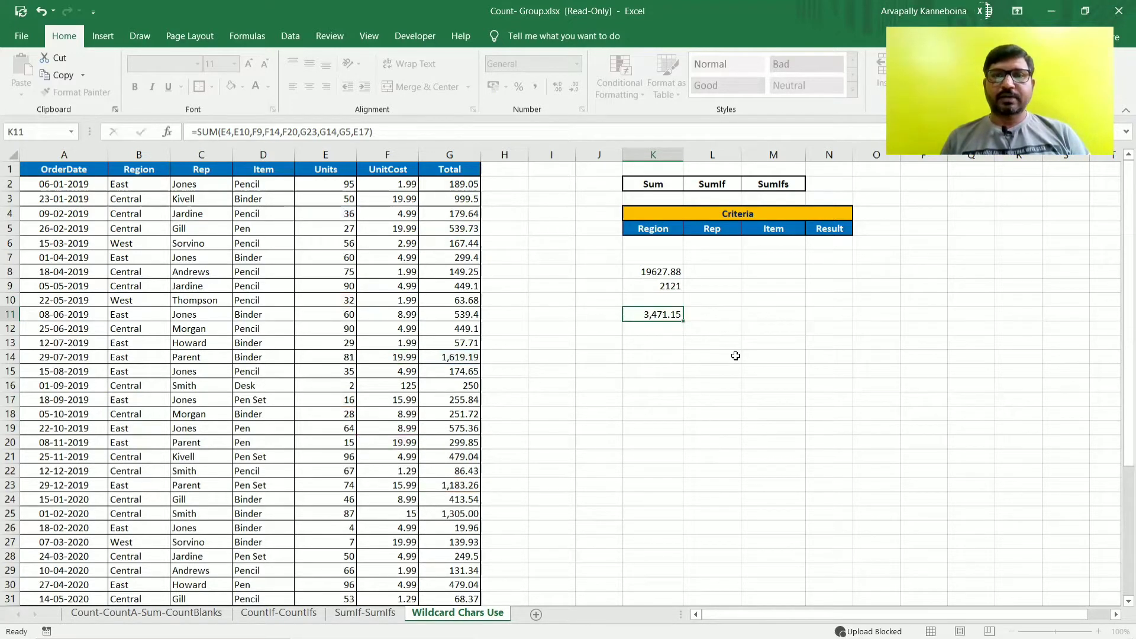
{"action": "key", "text": "Up"}
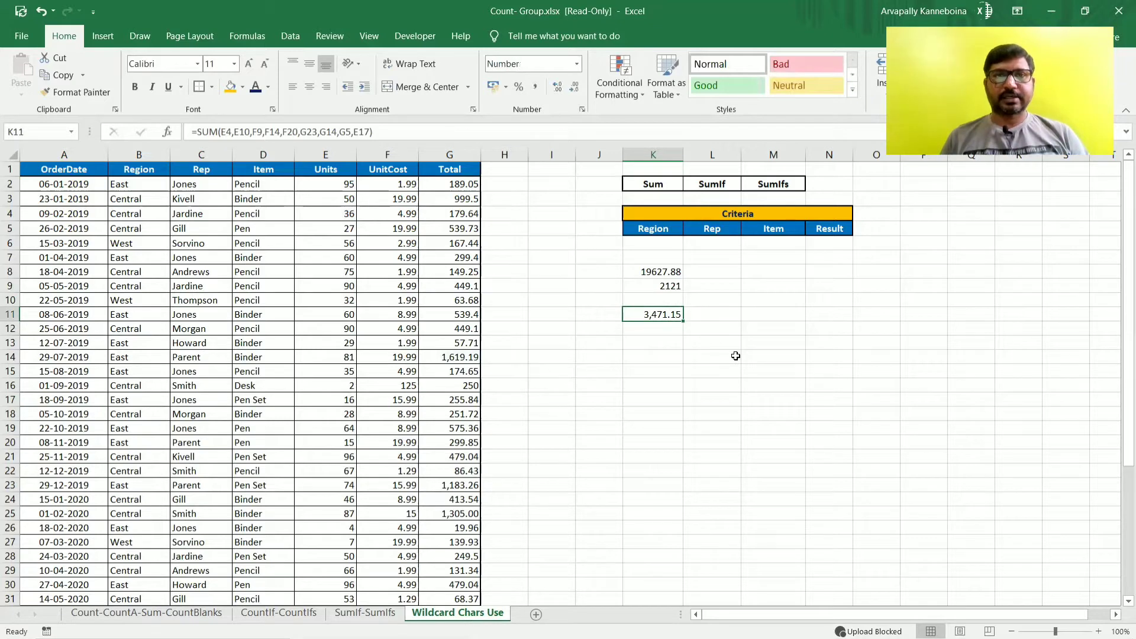
Step: Sum the typed numbers 12, 13 and 14 in cell K12 with =SUM(12,13,14)
{"action": "key", "text": "Down"}
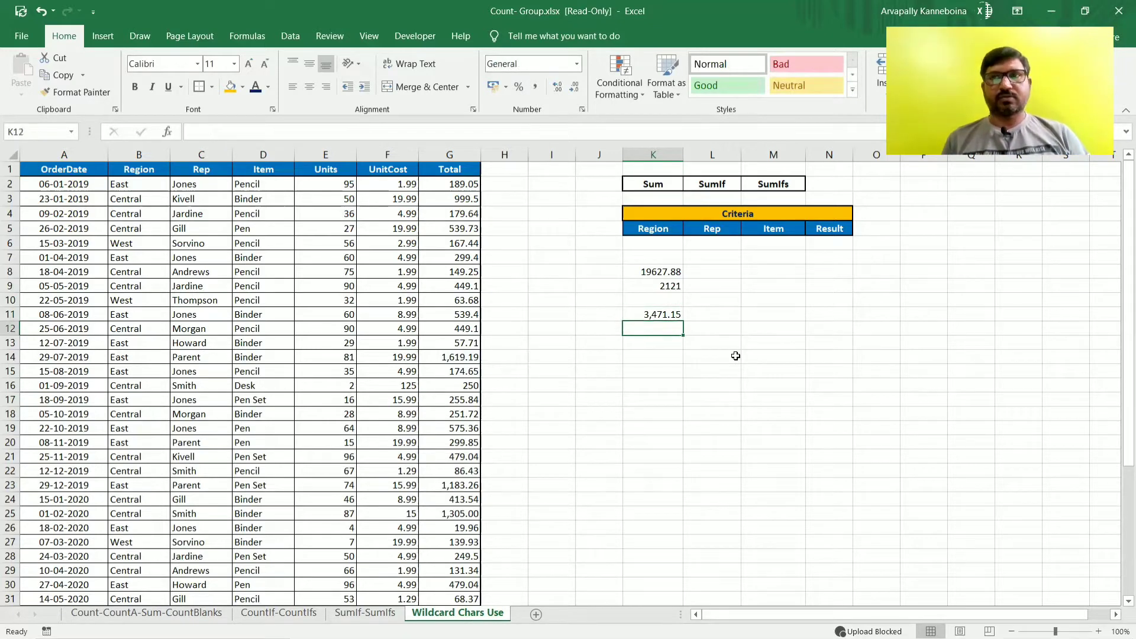
{"action": "type", "text": "=sum("}
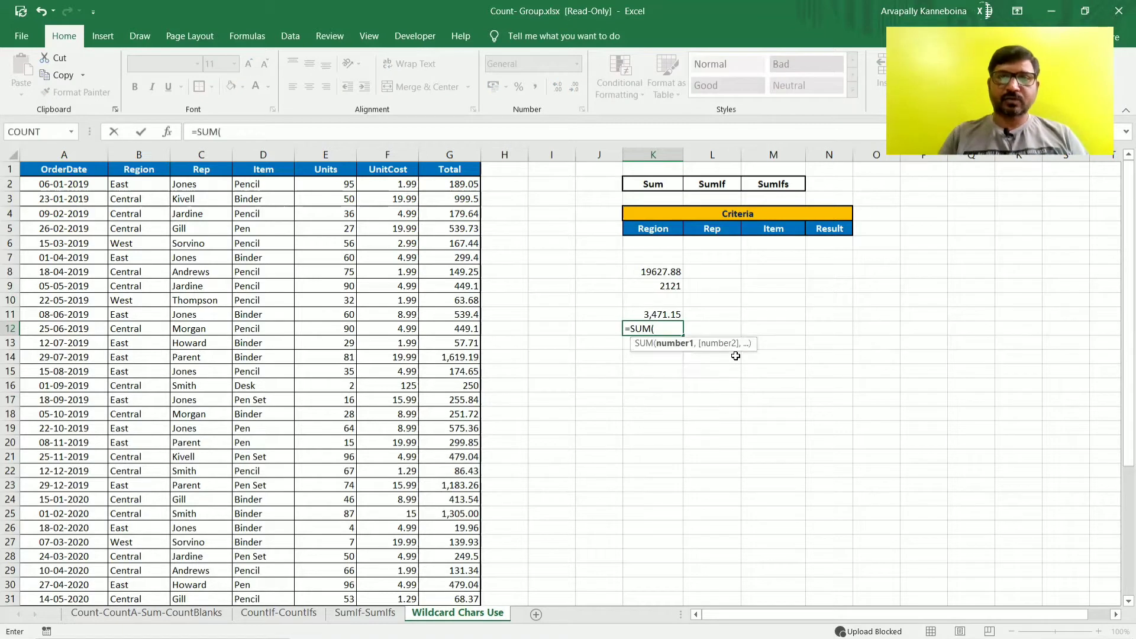
{"action": "type", "text": "1"}
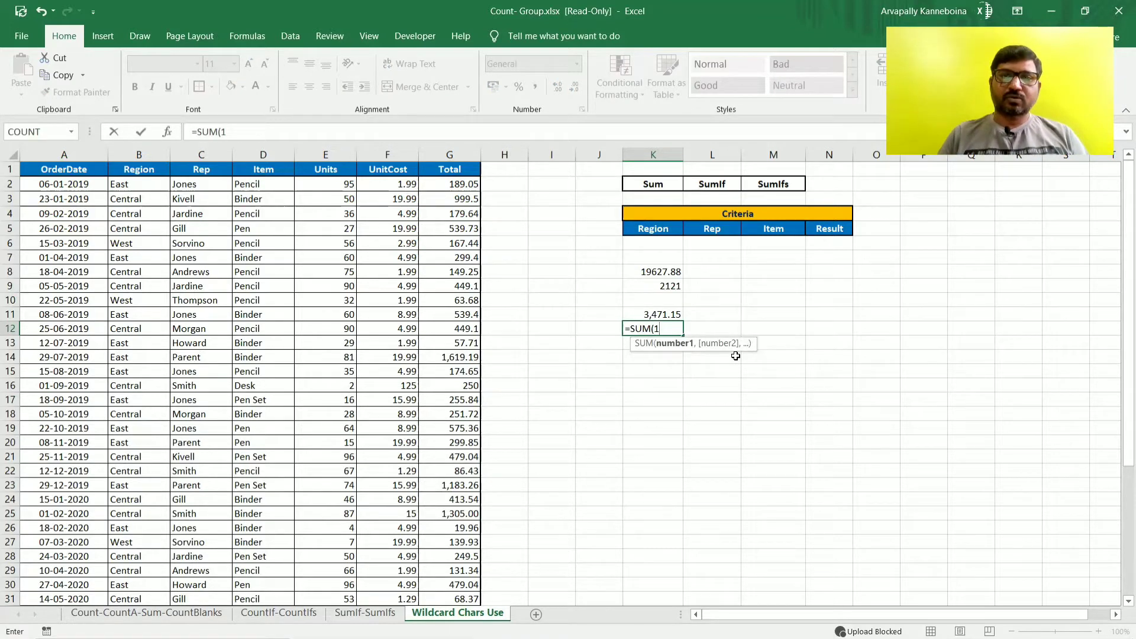
{"action": "type", "text": "2,"}
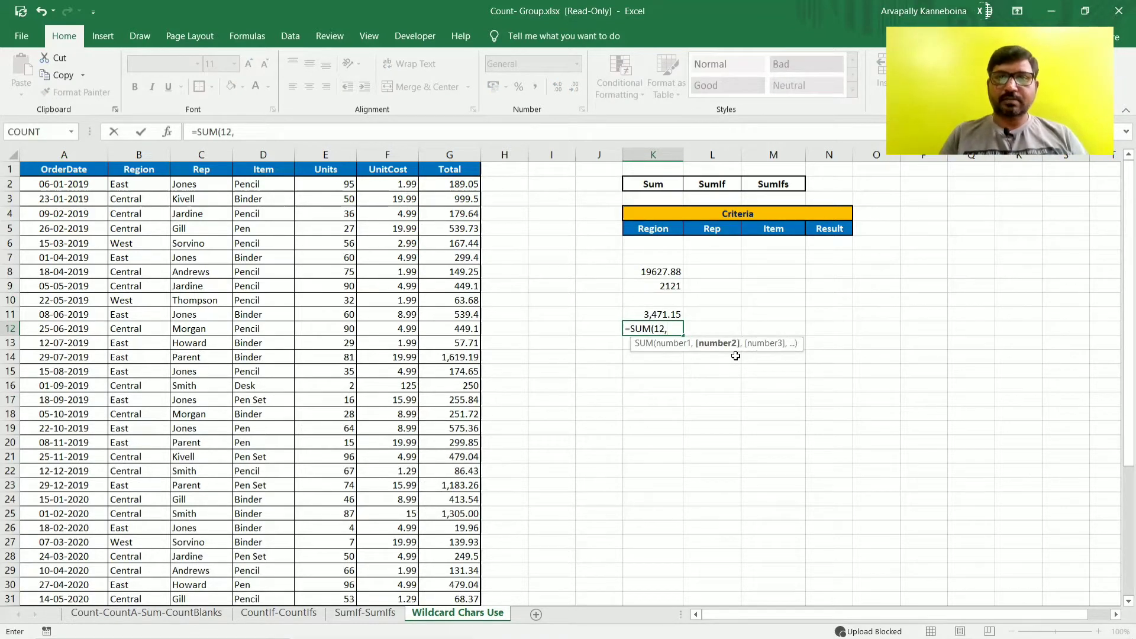
{"action": "type", "text": "13"}
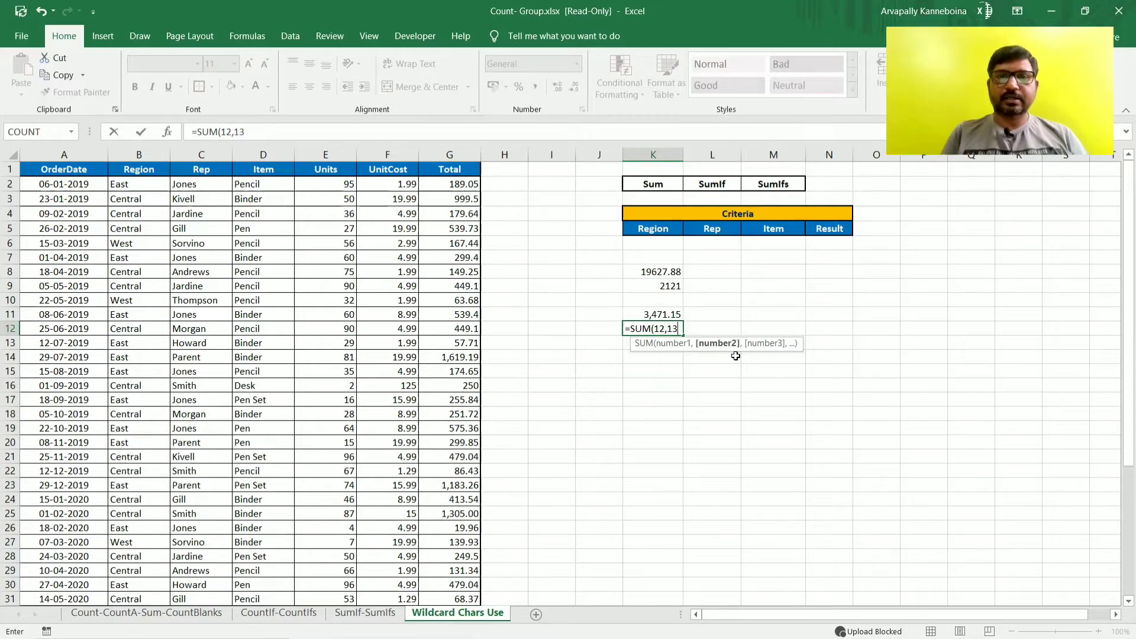
{"action": "type", "text": ",14"}
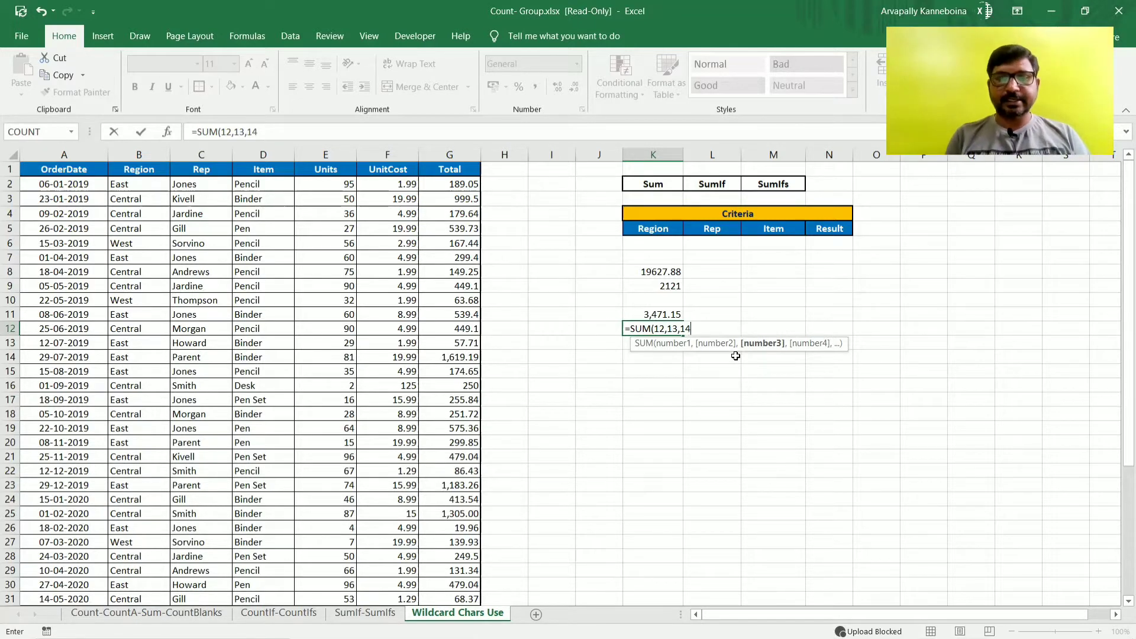
{"action": "type", "text": ")"}
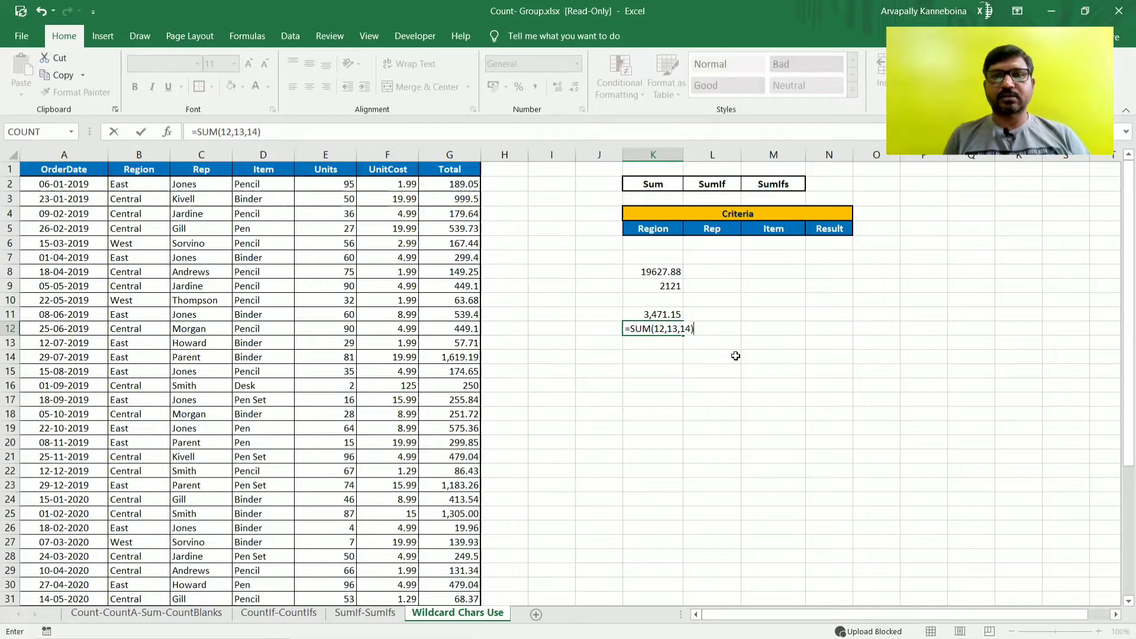
{"action": "key", "text": "Return"}
{"action": "key", "text": "Up"}
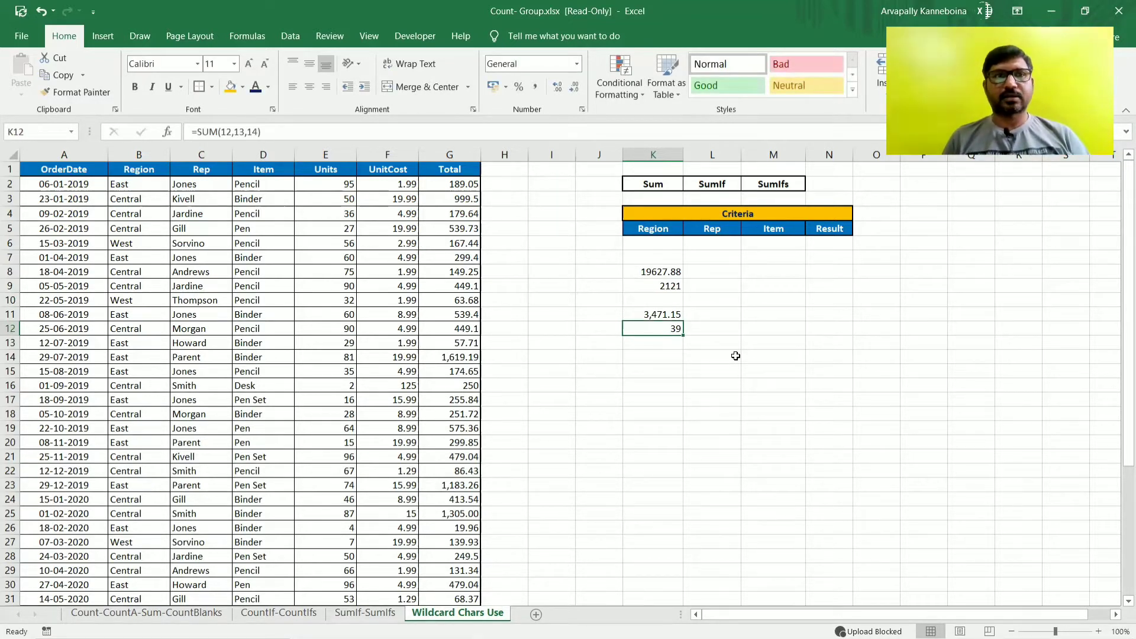
Step: Start a SUM formula in cell K13 with cell H11 and the number 100 as its first two arguments
{"action": "key", "text": "Down"}
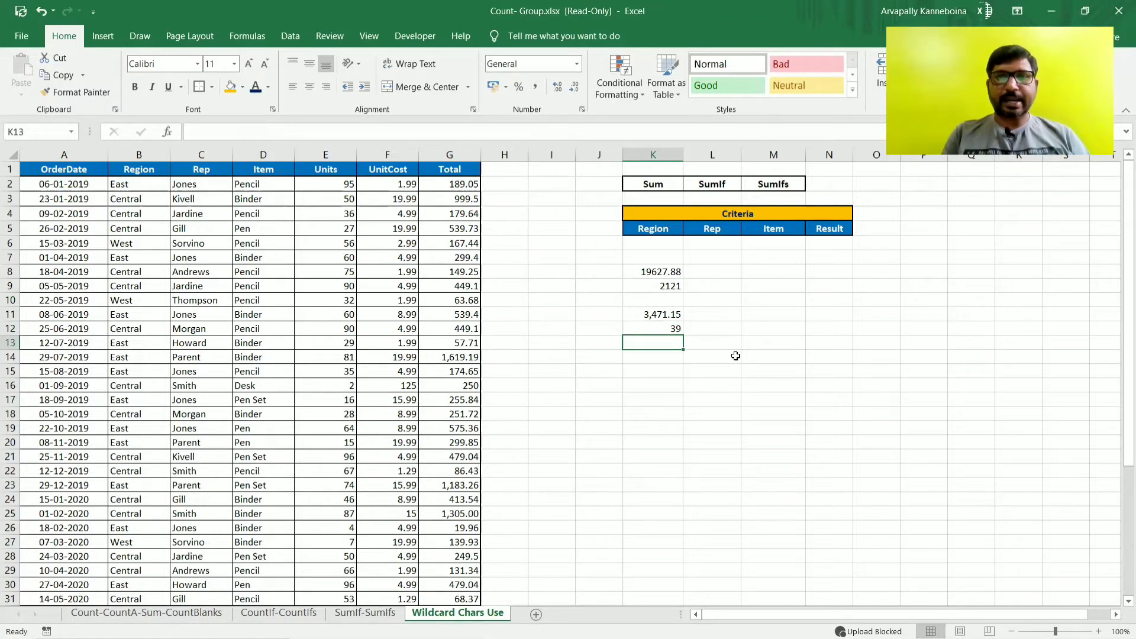
{"action": "type", "text": "="}
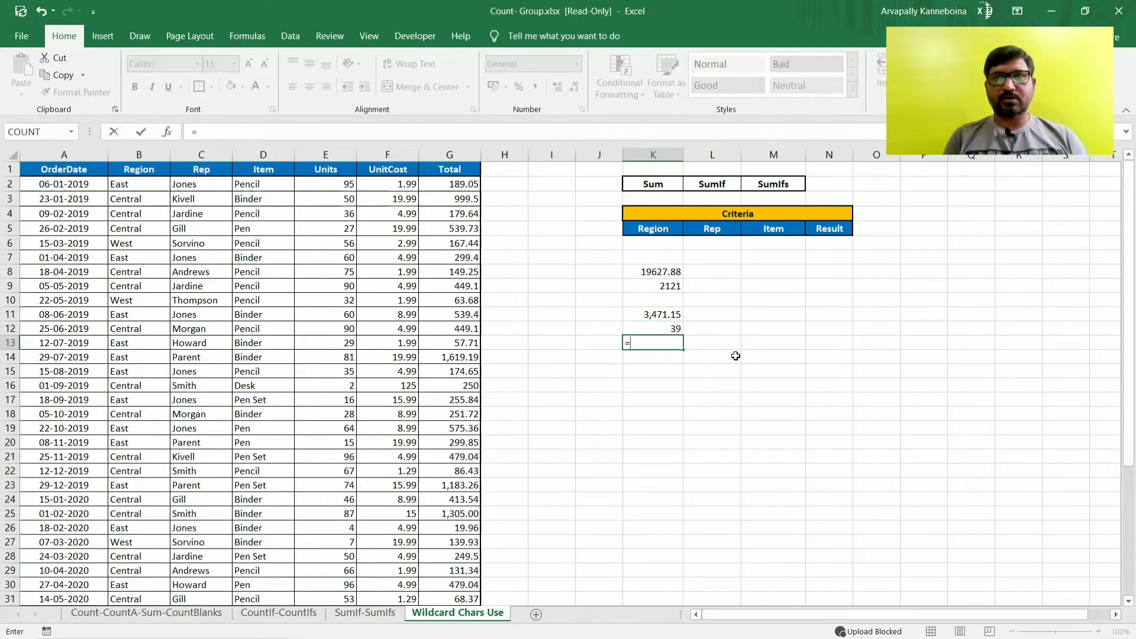
{"action": "type", "text": "sum"}
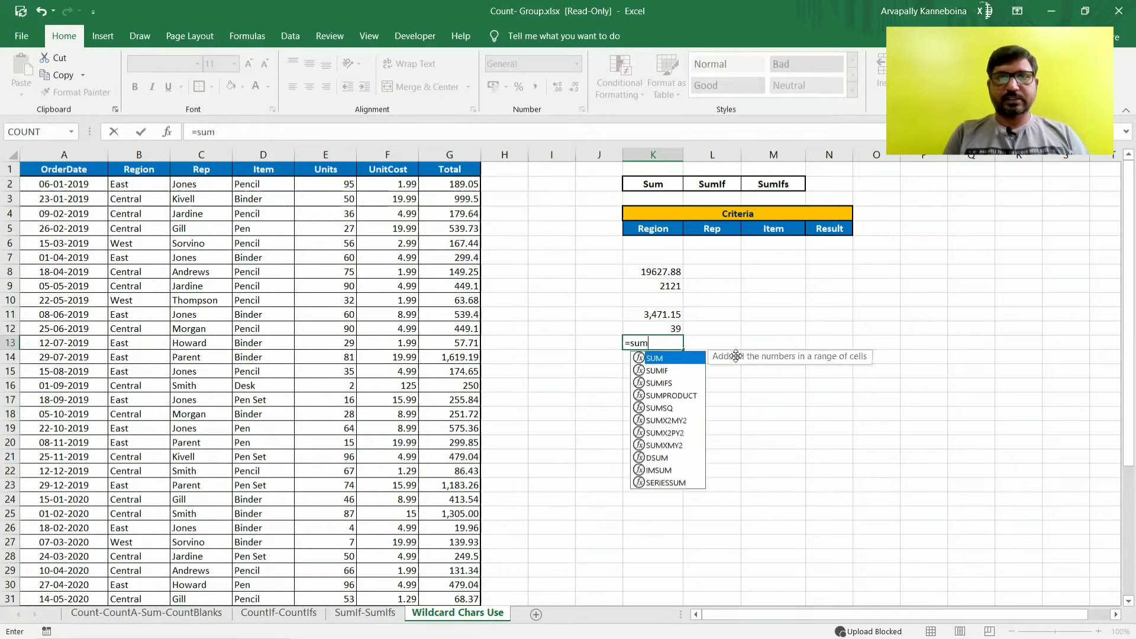
{"action": "key", "text": "Tab"}
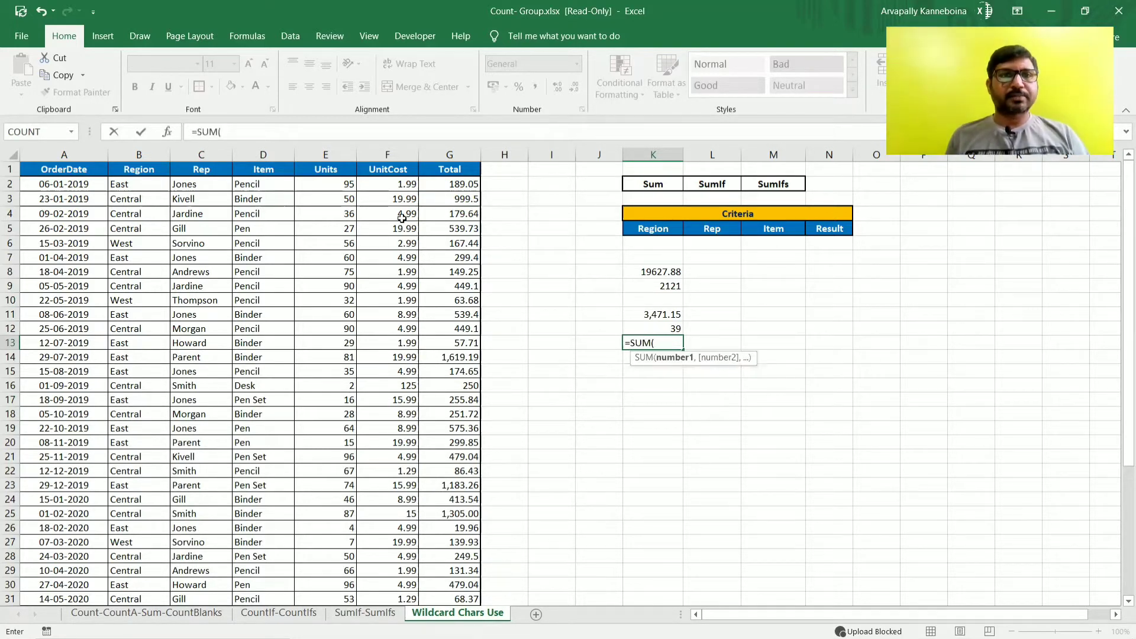
{"action": "left_click", "coordinate": [396, 199]}
{"action": "left_click", "coordinate": [482, 308]}
{"action": "type", "text": ","}
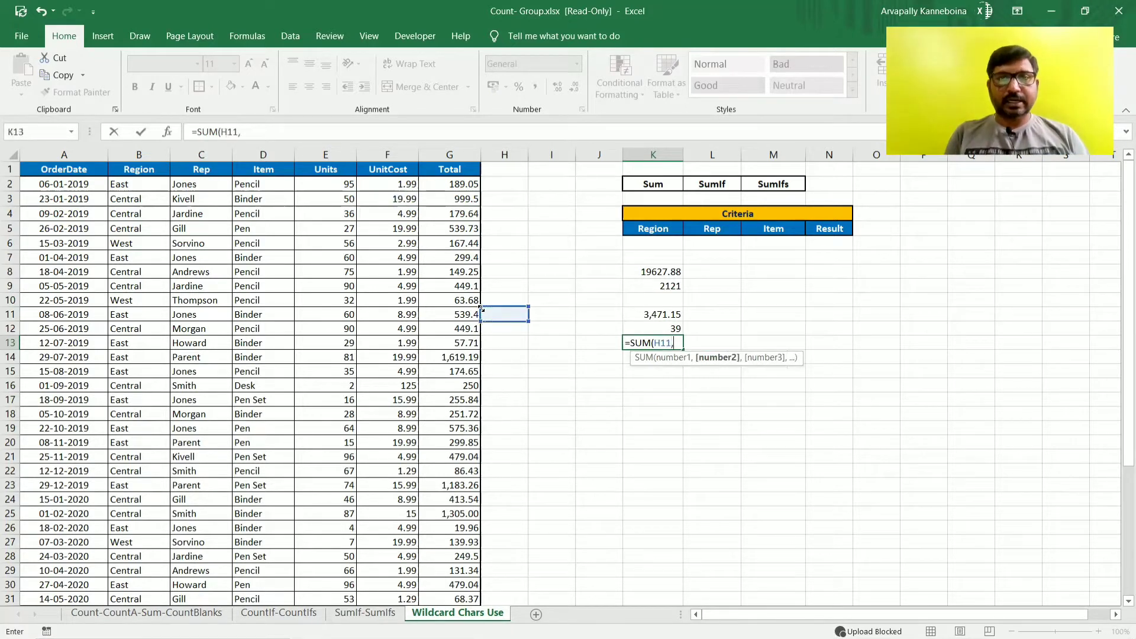
{"action": "type", "text": "100"}
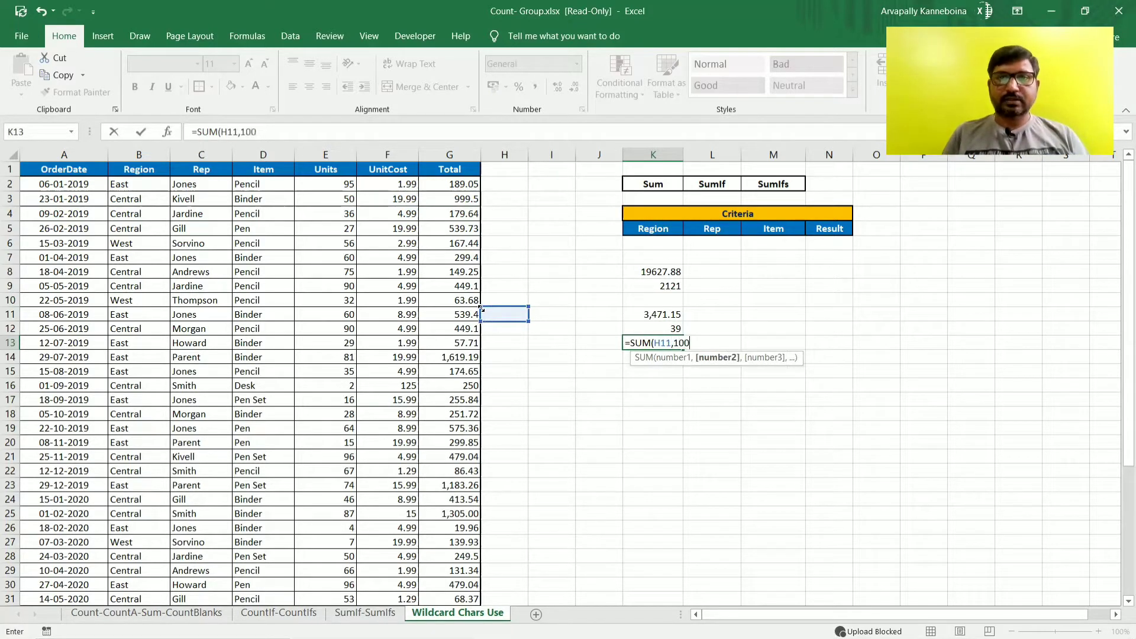
{"action": "type", "text": ","}
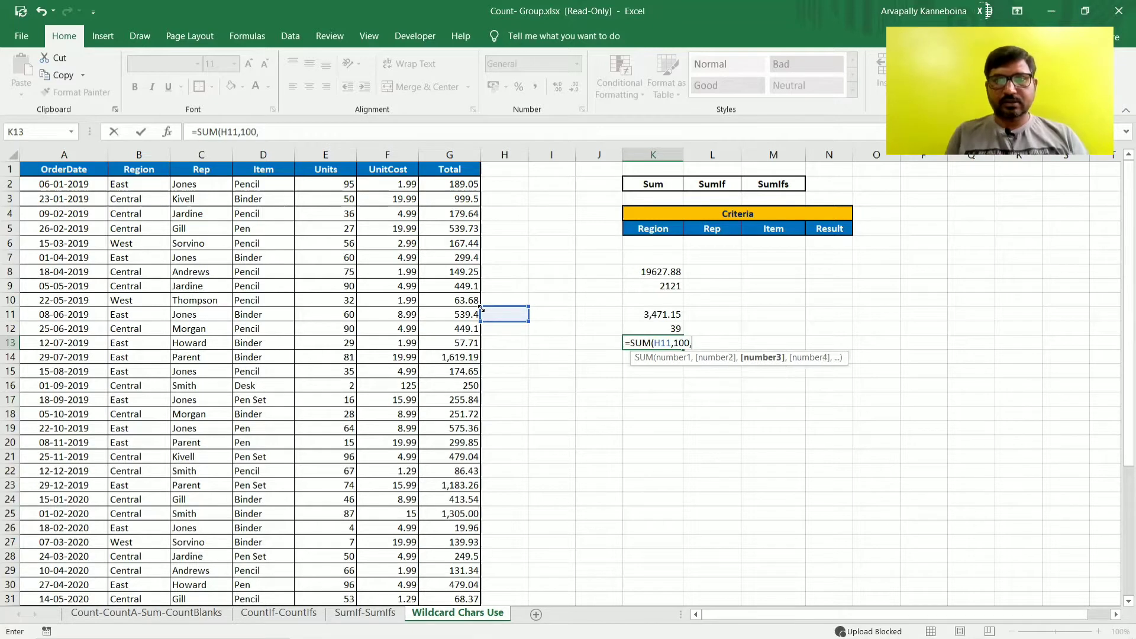
Step: Replace the first argument of the K13 SUM formula with cell F5
{"action": "left_click", "coordinate": [662, 344]}
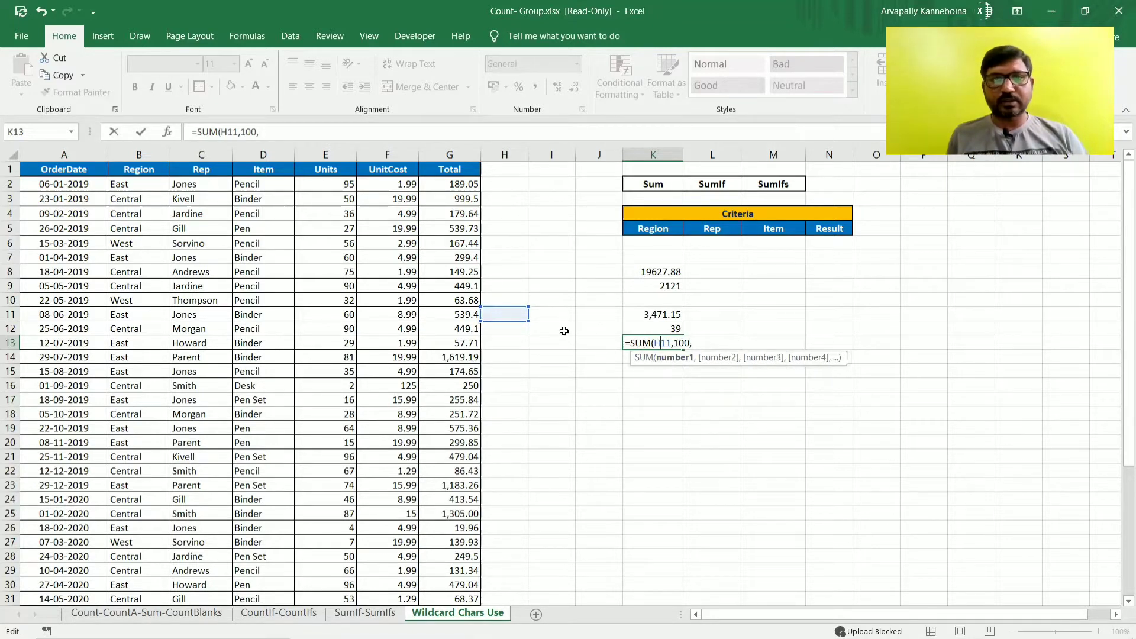
{"action": "left_click", "coordinate": [406, 242]}
{"action": "left_click", "coordinate": [407, 233]}
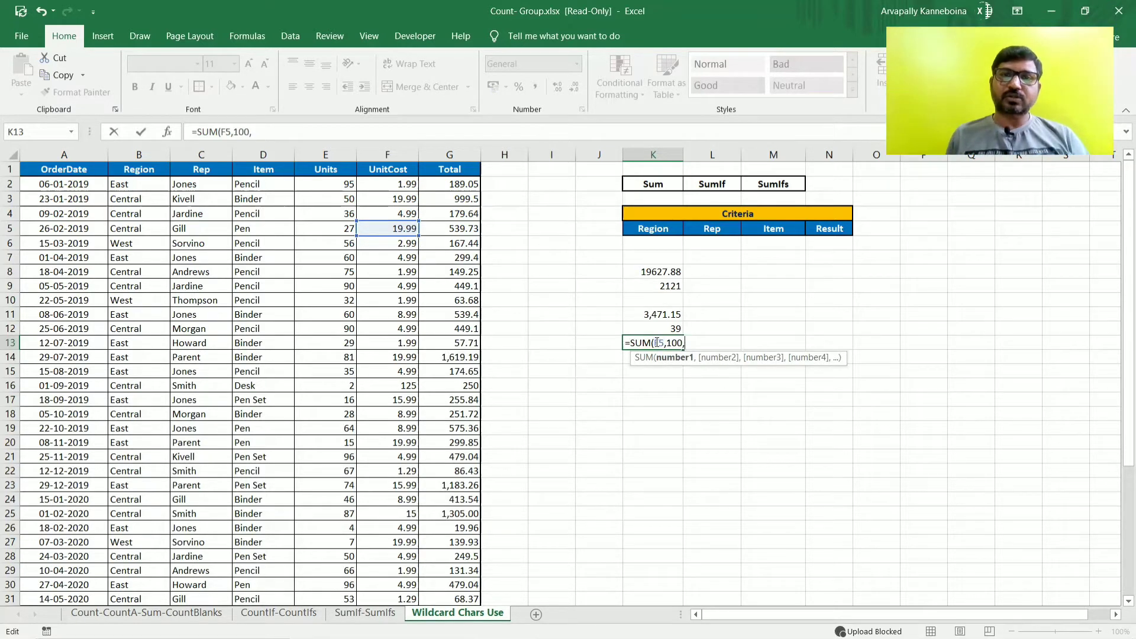
Step: Add the range E9:E16 as the third argument of the K13 SUM formula and commit it
{"action": "left_click", "coordinate": [685, 343]}
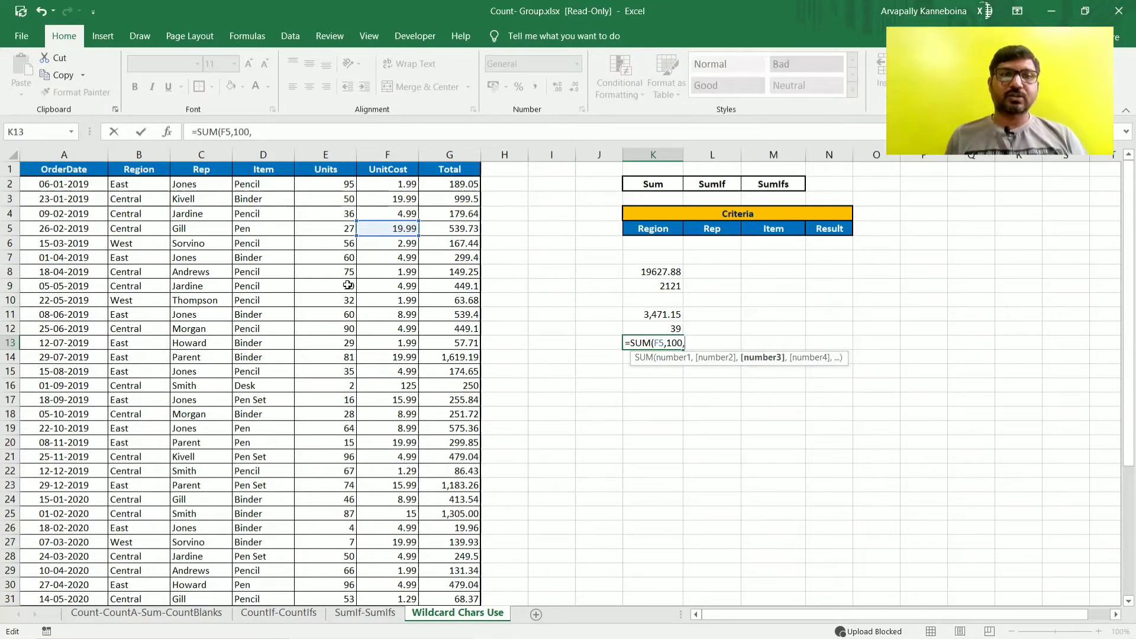
{"action": "left_click_drag", "start_coordinate": [348, 286], "coordinate": [353, 386]}
{"action": "type", "text": ")"}
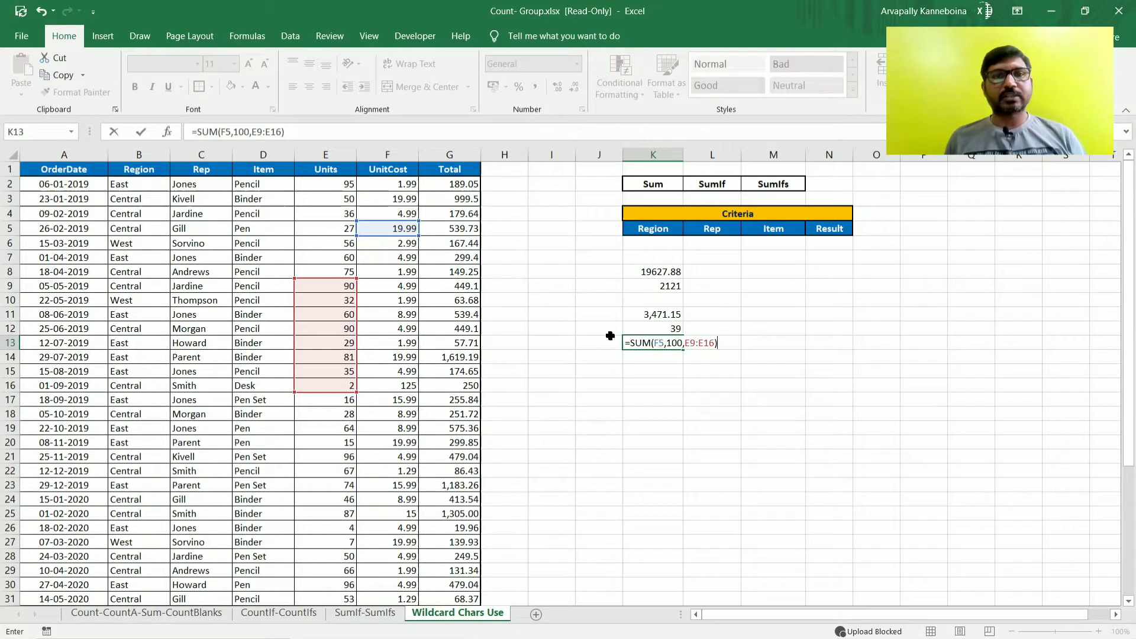
{"action": "key", "text": "Return"}
{"action": "left_click", "coordinate": [667, 344]}
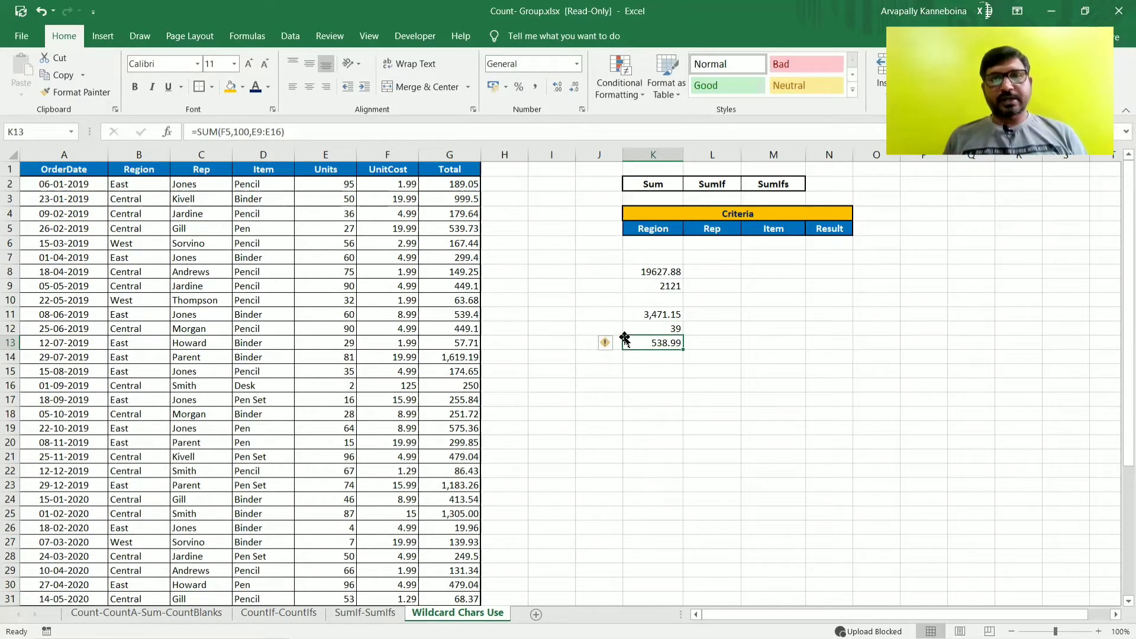
{"action": "mouse_move", "coordinate": [609, 348]}
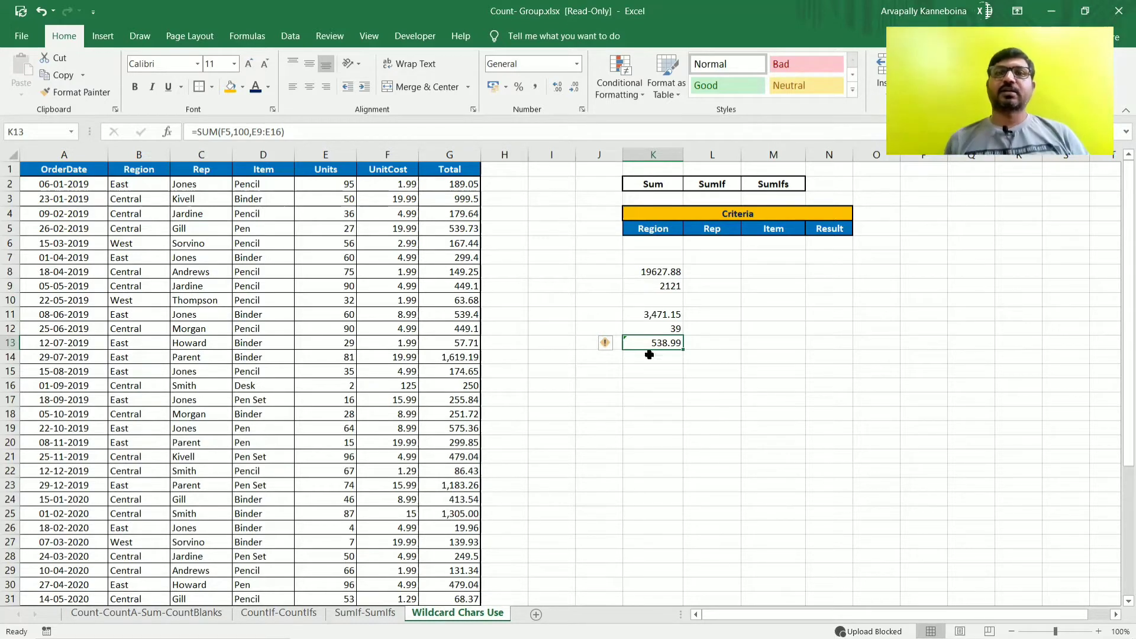
Step: Clear the SUM examples from cells K7:K14
{"action": "left_click", "coordinate": [709, 181]}
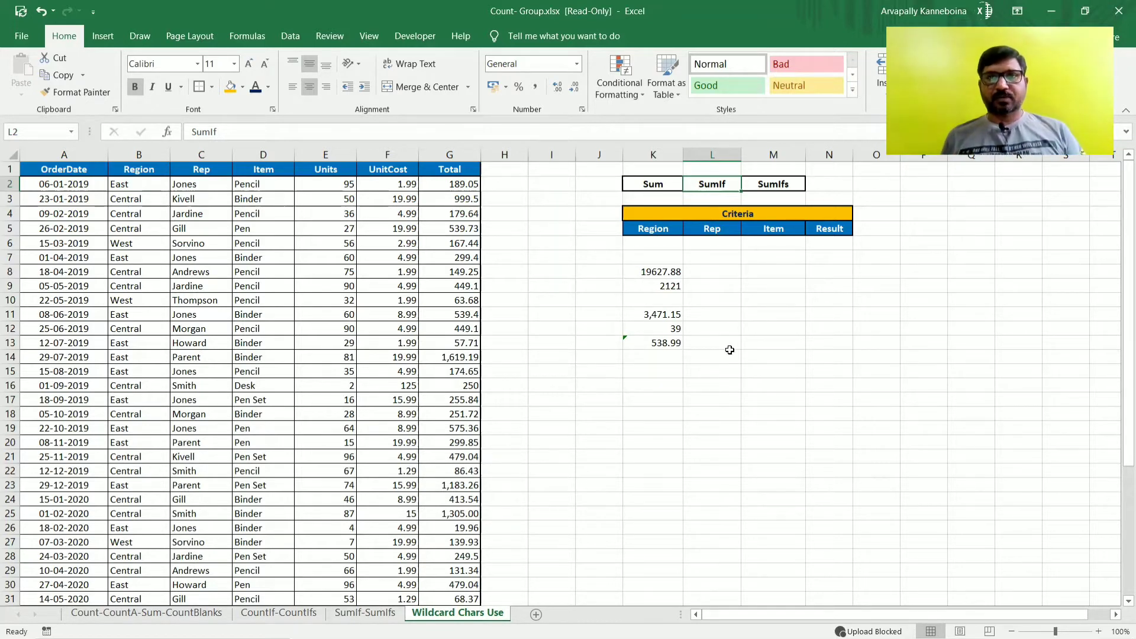
{"action": "left_click_drag", "start_coordinate": [658, 257], "coordinate": [662, 355]}
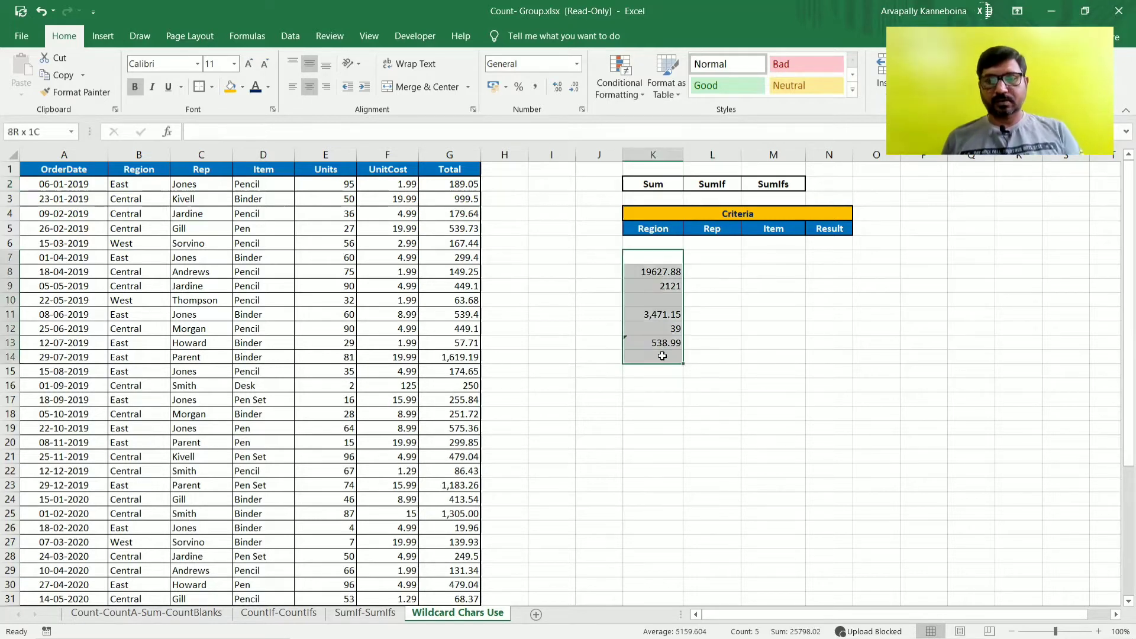
{"action": "key", "text": "Delete"}
{"action": "left_click", "coordinate": [660, 272]}
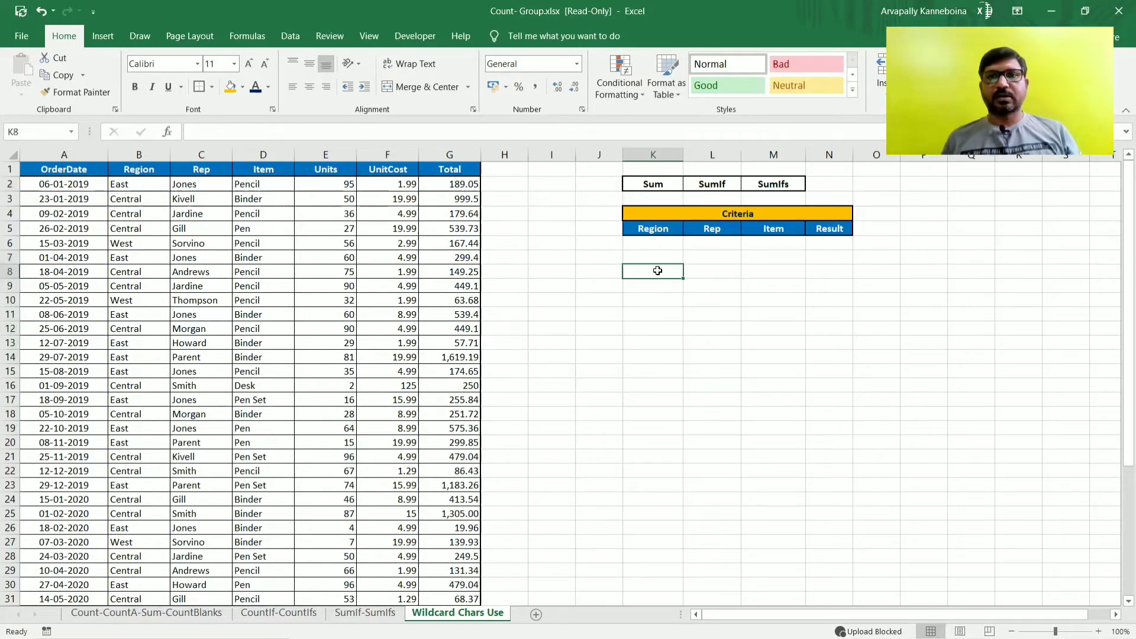
Step: Highlight the SumIf heading in cell L2 with an orange fill
{"action": "left_click", "coordinate": [713, 184]}
{"action": "left_click", "coordinate": [230, 87]}
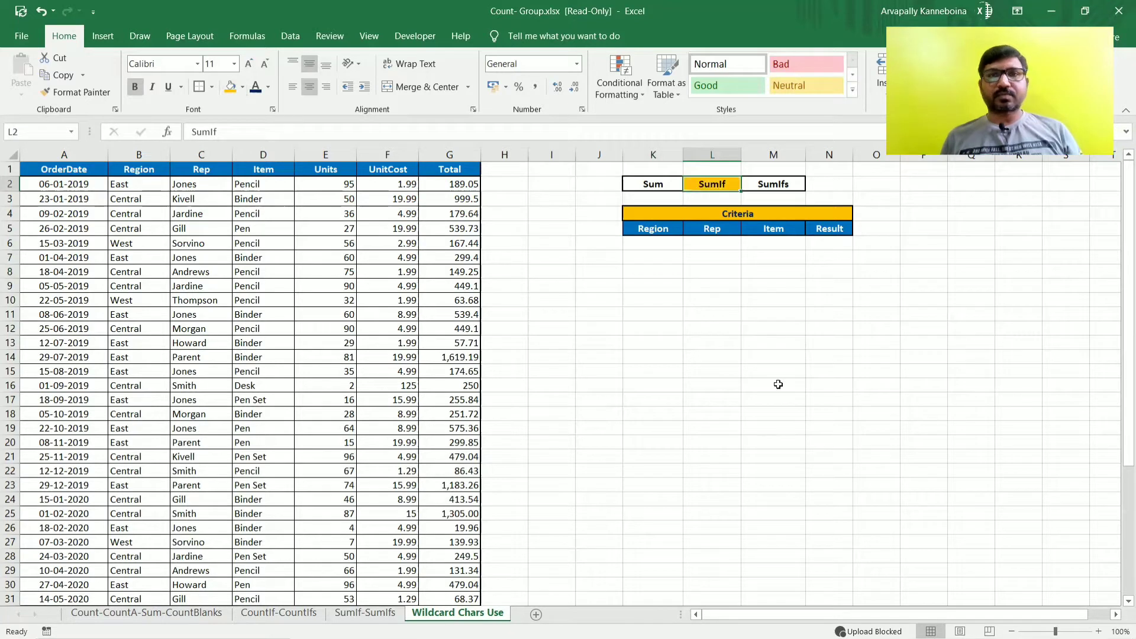
{"action": "left_click", "coordinate": [778, 385]}
Step: Start a SUMIF formula in cell K8 with the Item column D:D as range and cell D2 (Pencil) as criteria
{"action": "left_click", "coordinate": [647, 272]}
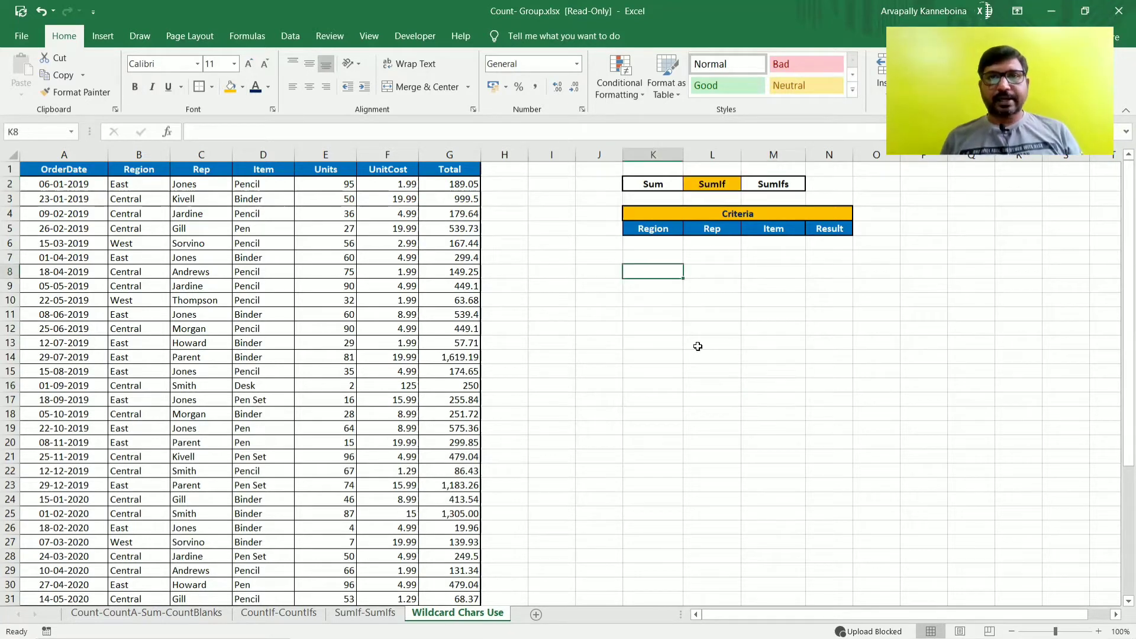
{"action": "type", "text": "=su"}
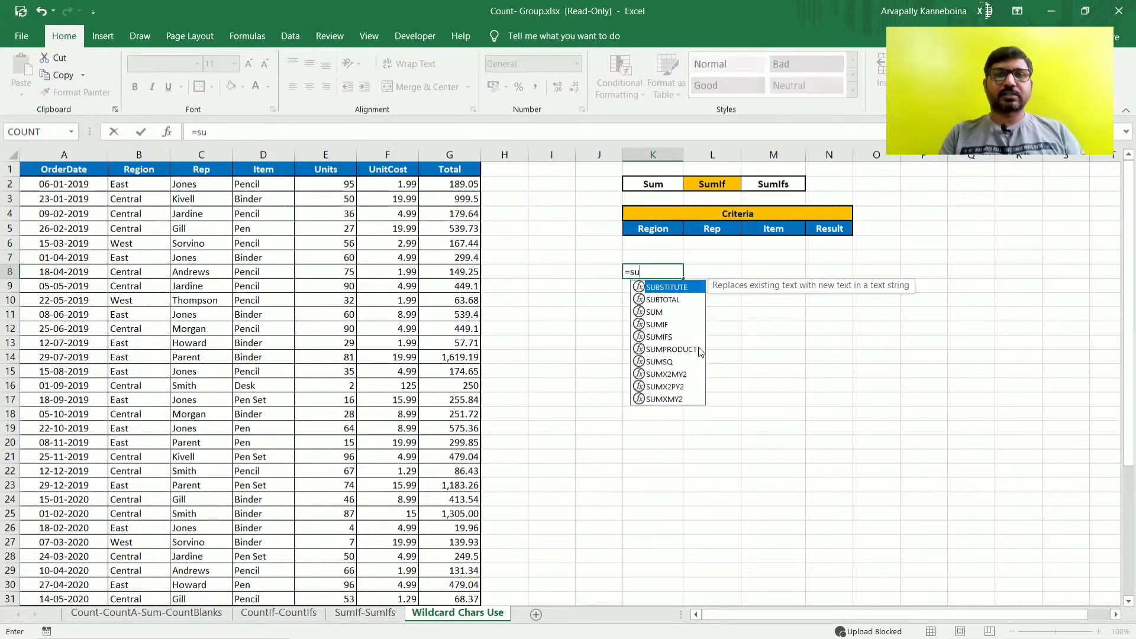
{"action": "type", "text": "mif"}
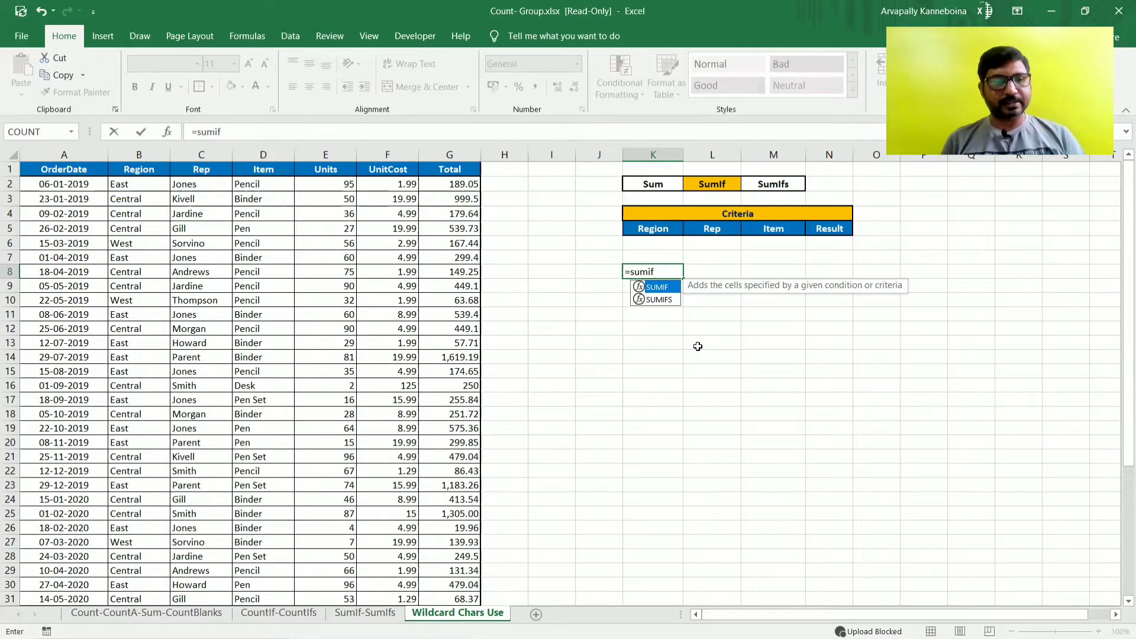
{"action": "key", "text": "Tab"}
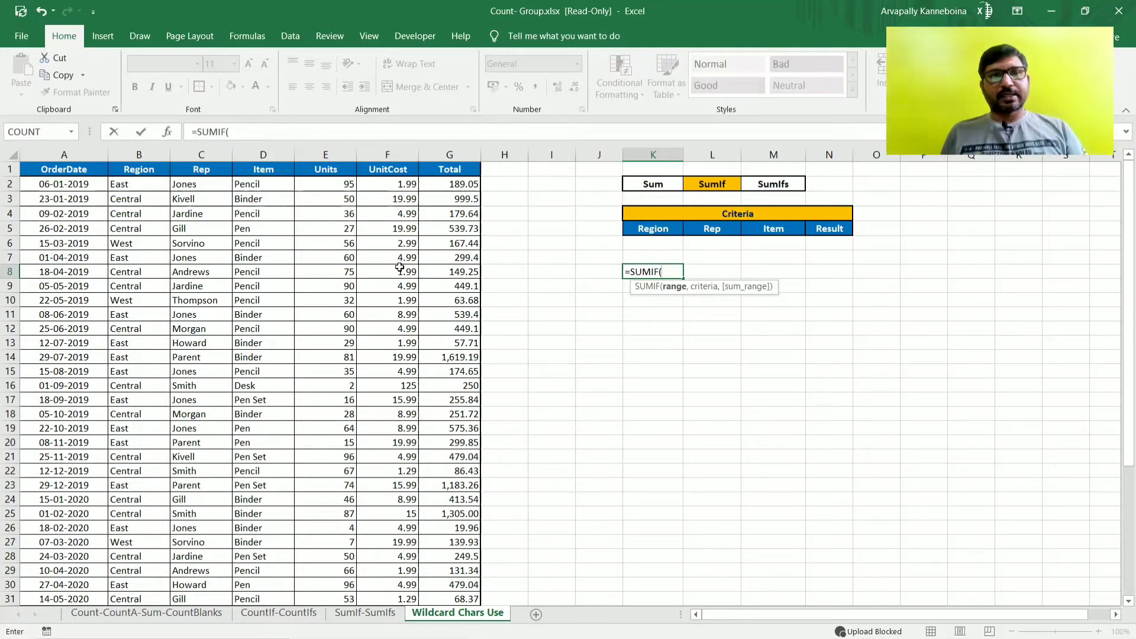
{"action": "left_click", "coordinate": [263, 155]}
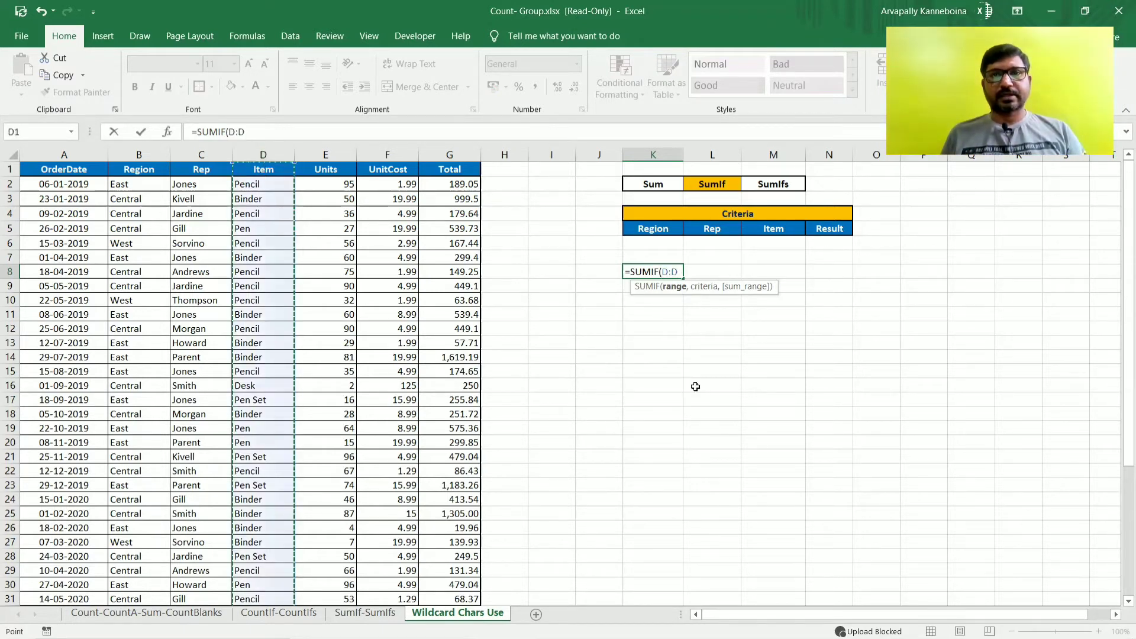
{"action": "type", "text": ","}
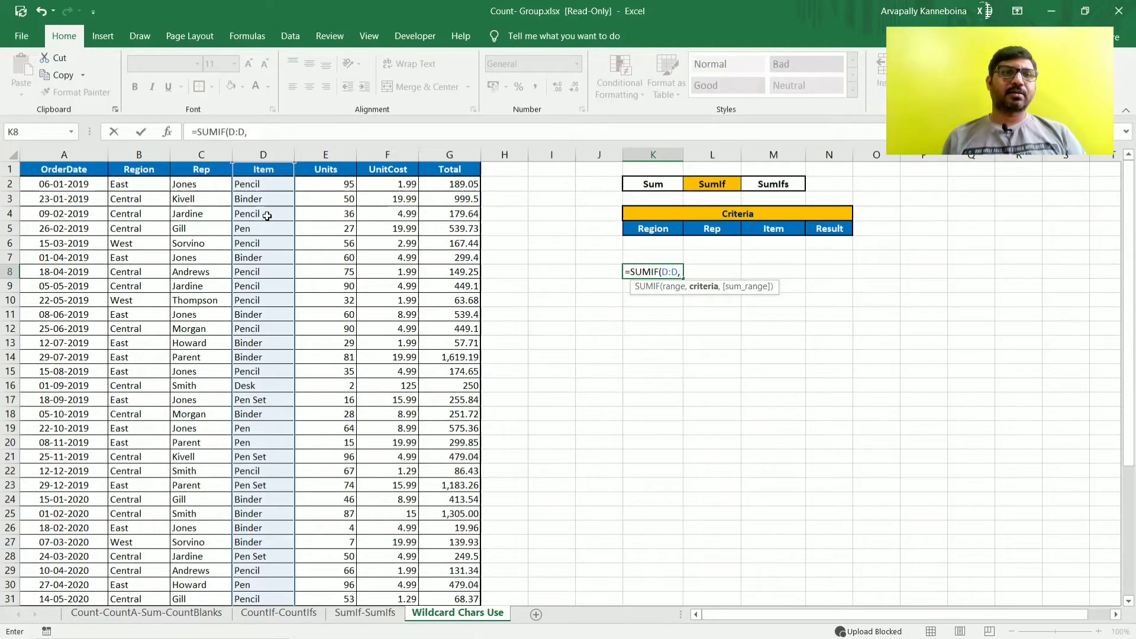
{"action": "left_click", "coordinate": [255, 185]}
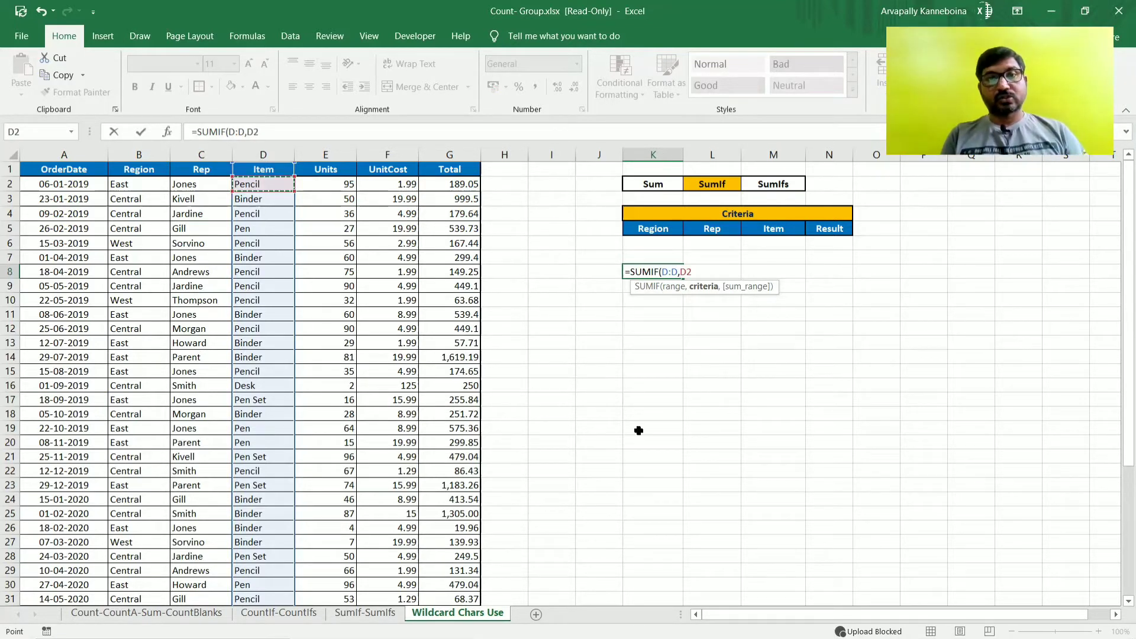
{"action": "type", "text": ","}
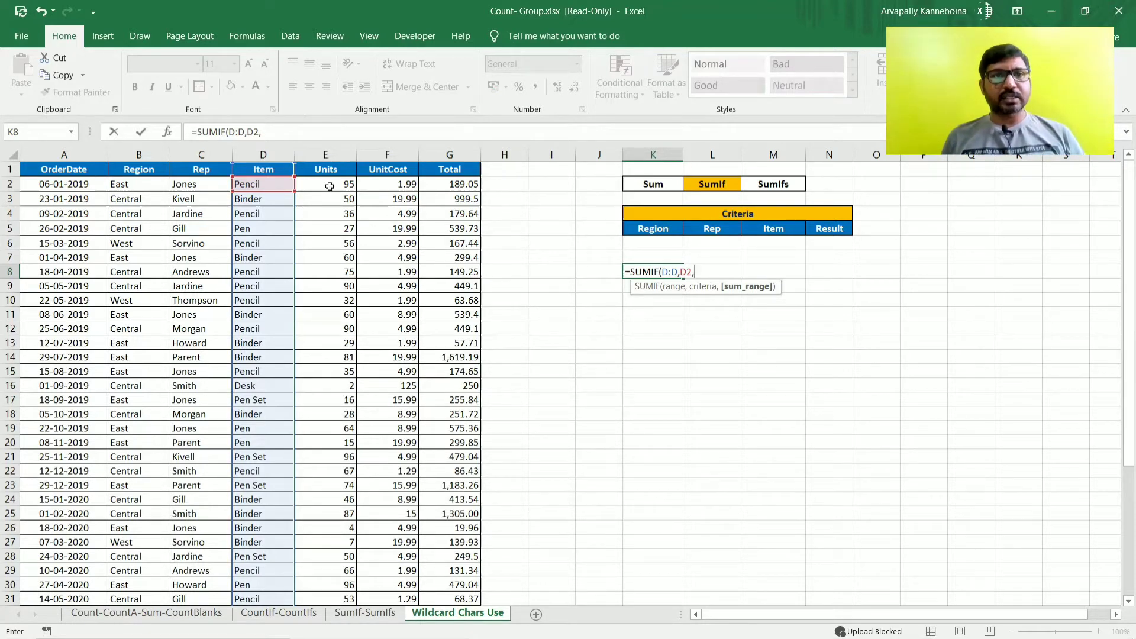
Step: Complete the K8 SUMIF formula with the Units column E:E as sum range and commit it as =SUMIF(D:D,D2,E:E)
{"action": "left_click", "coordinate": [336, 153]}
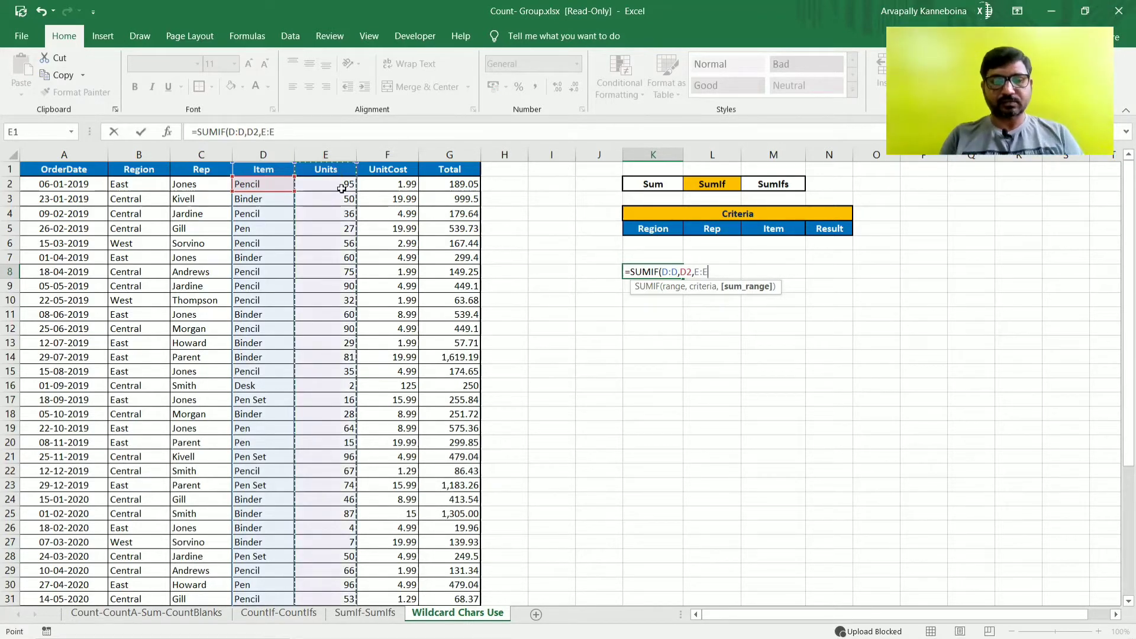
{"action": "type", "text": ")"}
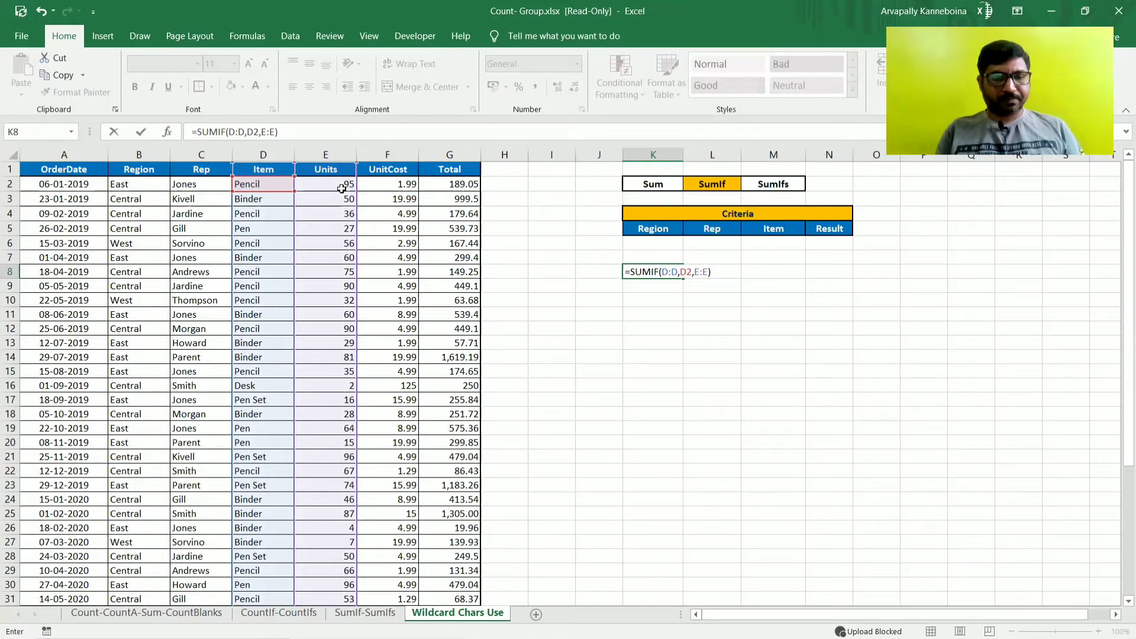
{"action": "type", "text": ")"}
{"action": "key", "text": "Return"}
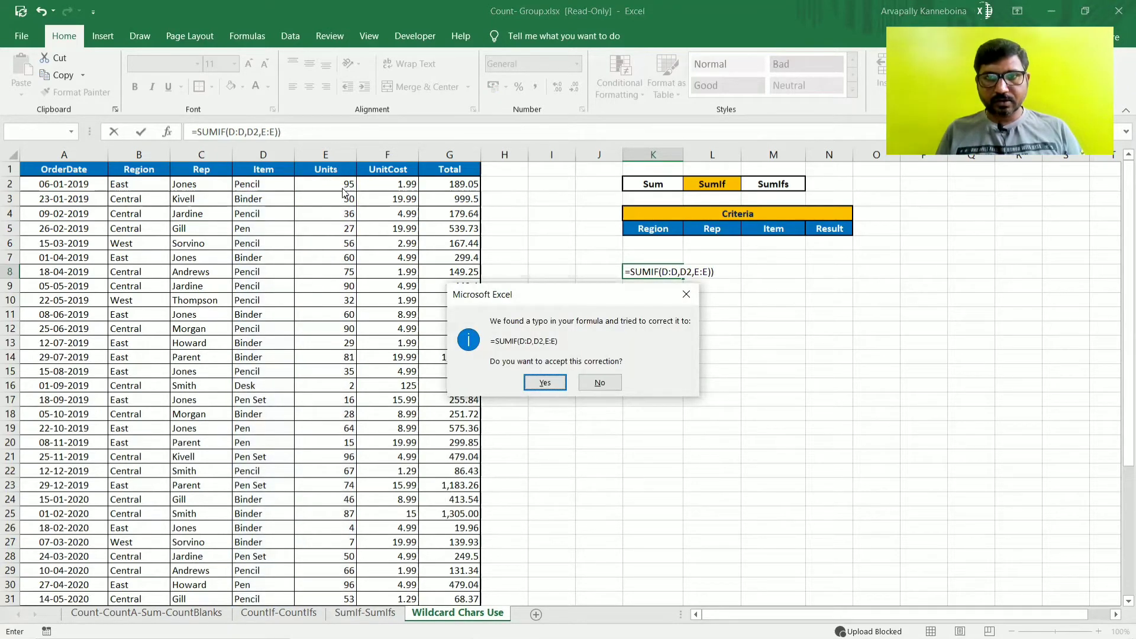
{"action": "key", "text": "Return"}
{"action": "key", "text": "Up"}
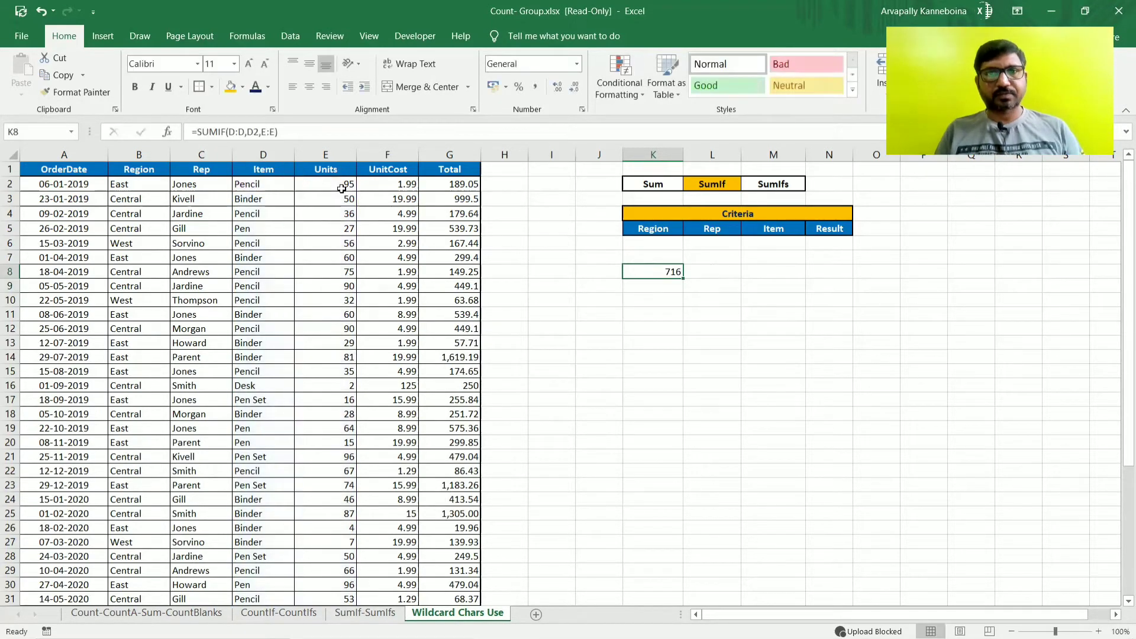
Step: Review the range, criteria and sum_range arguments inside the K8 SUMIF formula, leaving the formula as it is
{"action": "key", "text": "F2"}
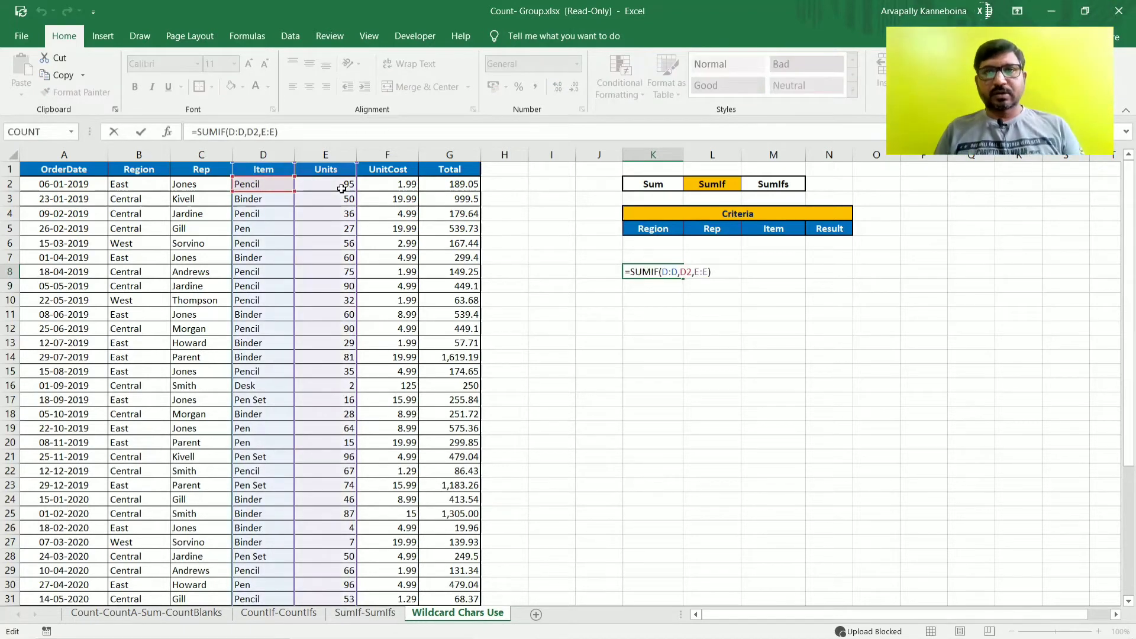
{"action": "left_click", "coordinate": [669, 270]}
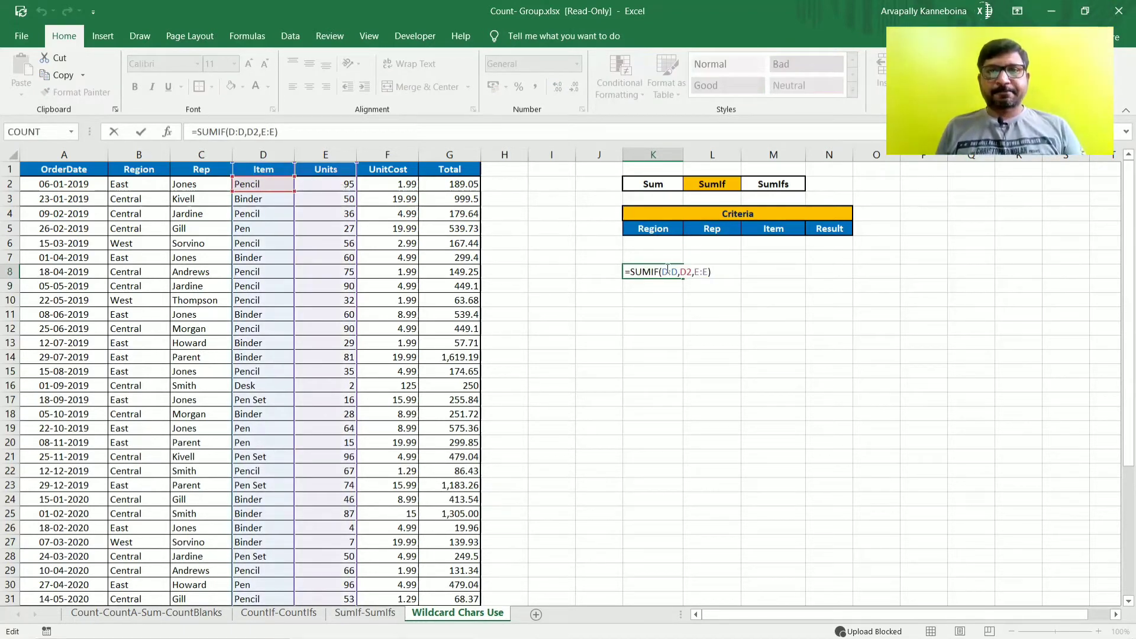
{"action": "left_click", "coordinate": [258, 152]}
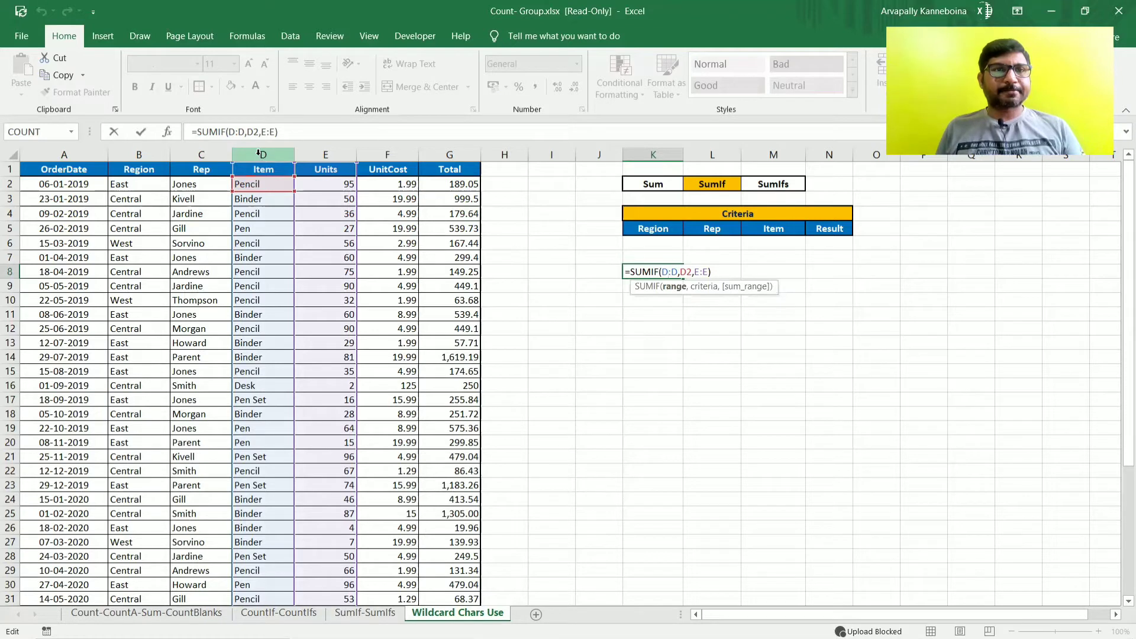
{"action": "left_click", "coordinate": [704, 287]}
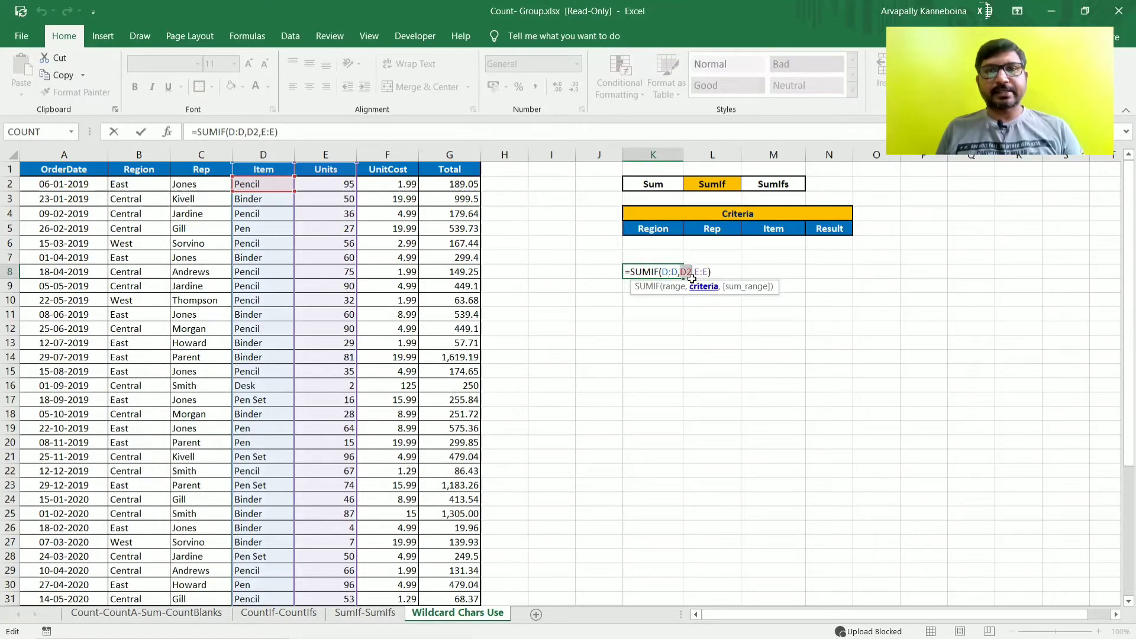
{"action": "left_click", "coordinate": [750, 288]}
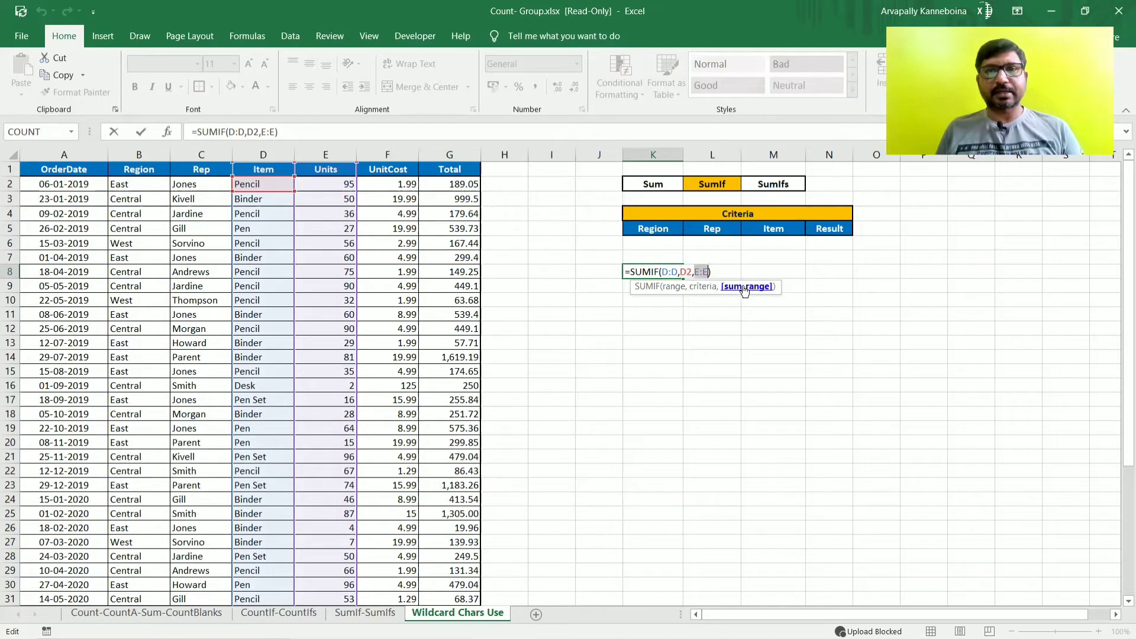
{"action": "key", "text": "Return"}
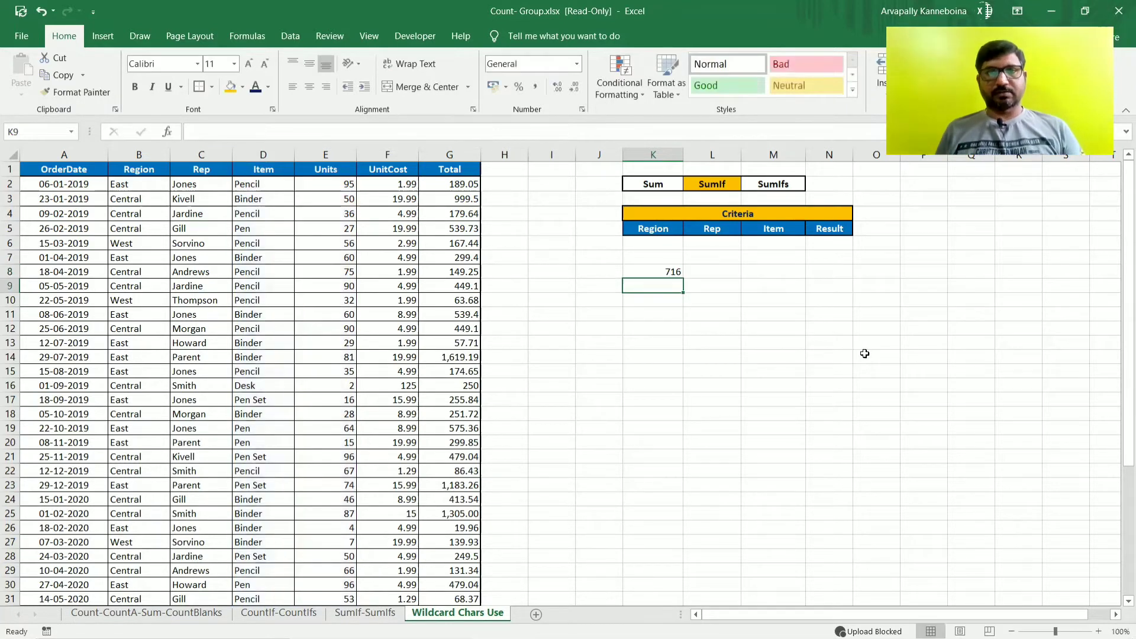
{"action": "left_click", "coordinate": [661, 272]}
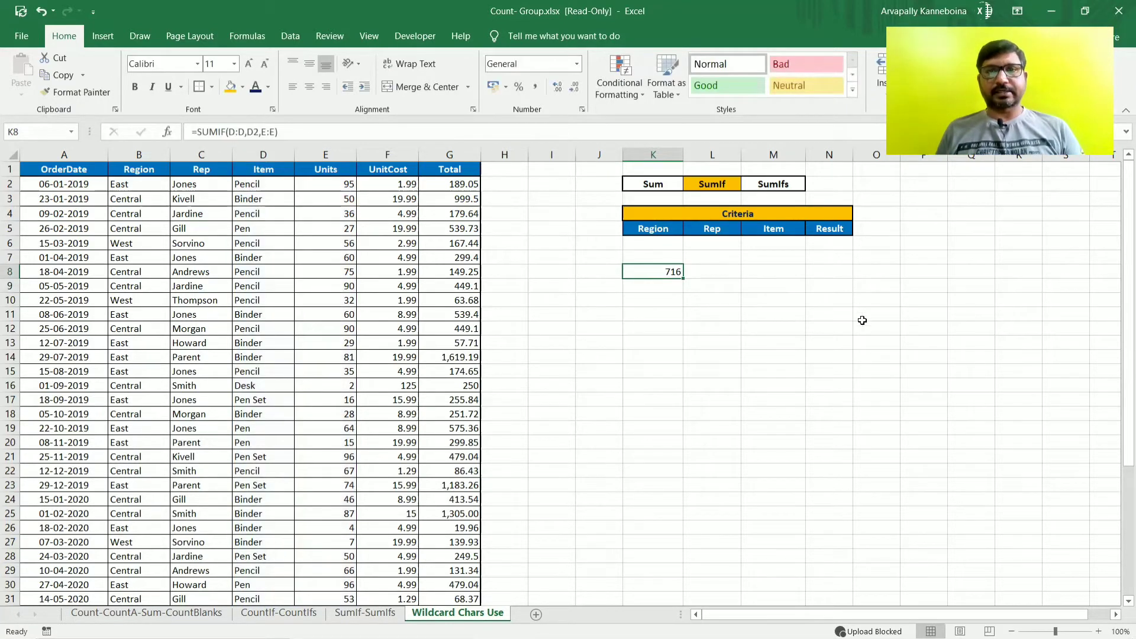
{"action": "left_click", "coordinate": [664, 309]}
{"action": "left_click", "coordinate": [672, 277]}
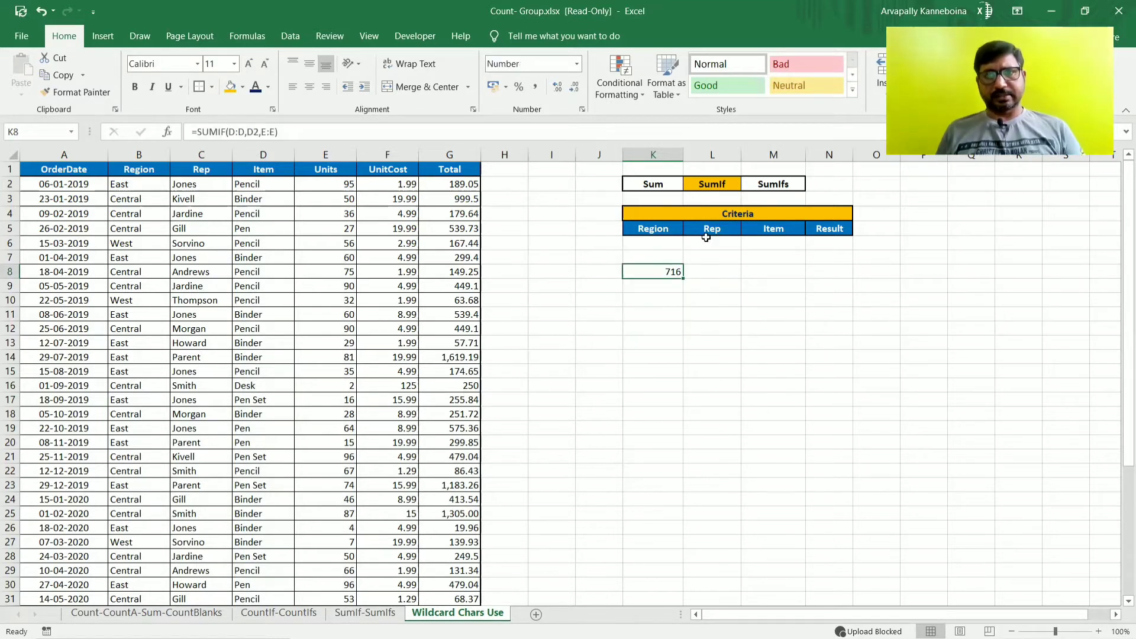
{"action": "left_click", "coordinate": [717, 326]}
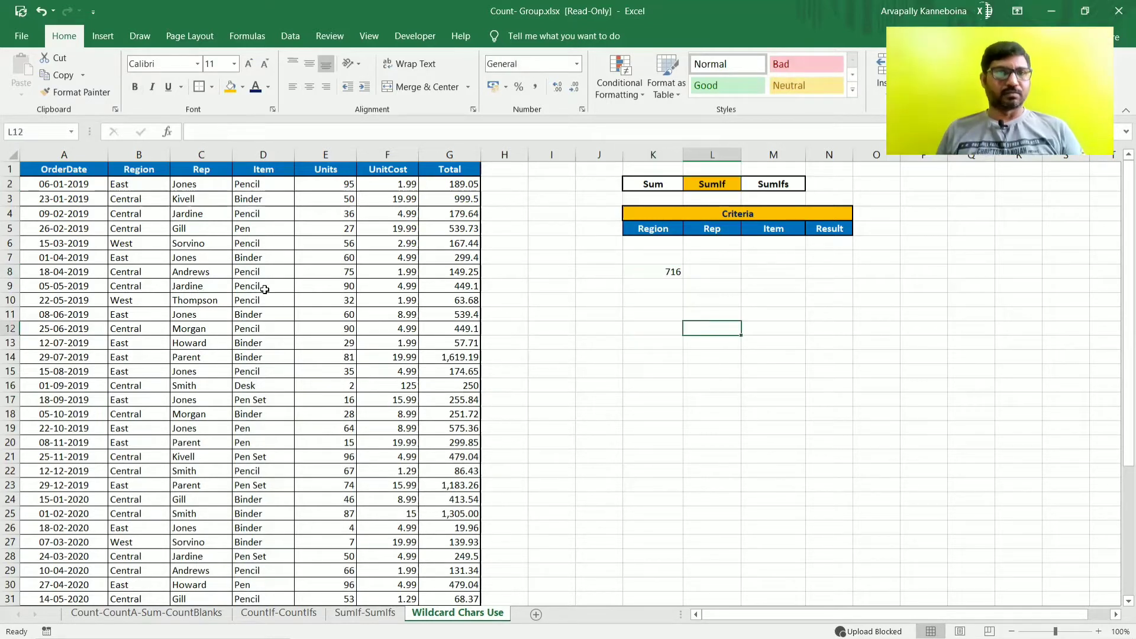
{"action": "left_click", "coordinate": [266, 198]}
{"action": "left_click", "coordinate": [266, 185]}
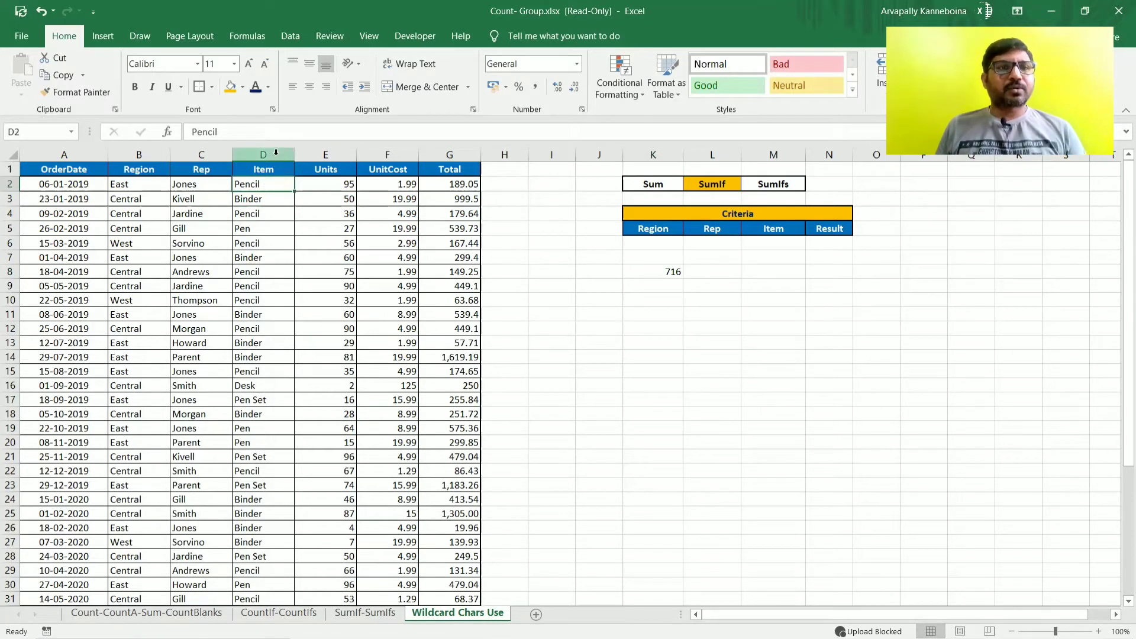
{"action": "left_click", "coordinate": [261, 200]}
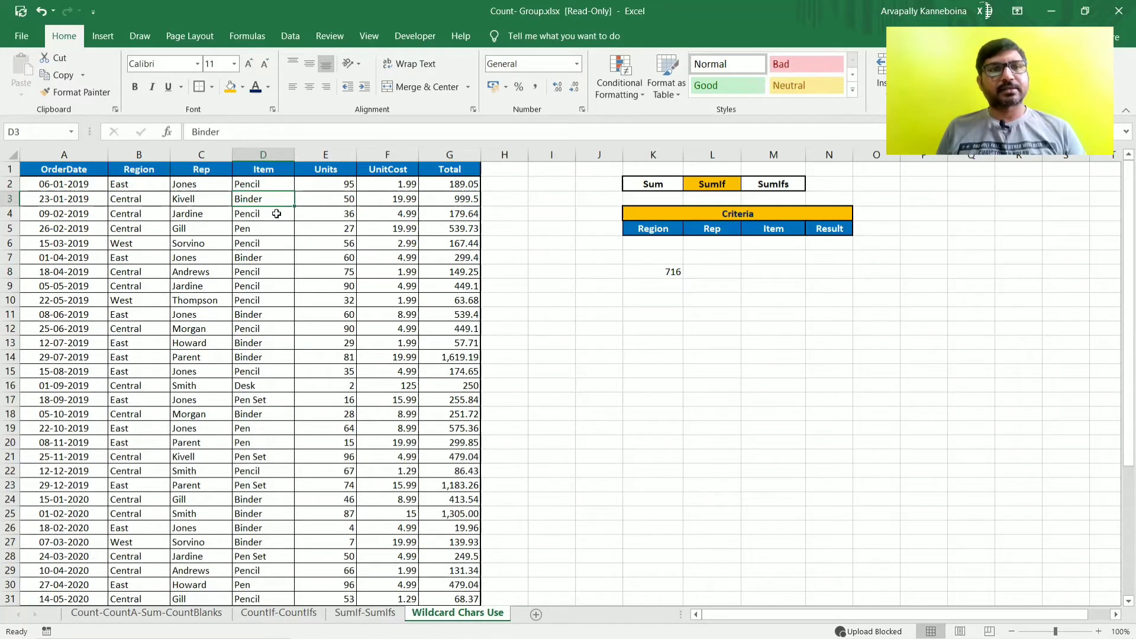
Step: Turn on filters for the order data headers and filter the Item column to show only Binder
{"action": "left_click", "coordinate": [266, 171]}
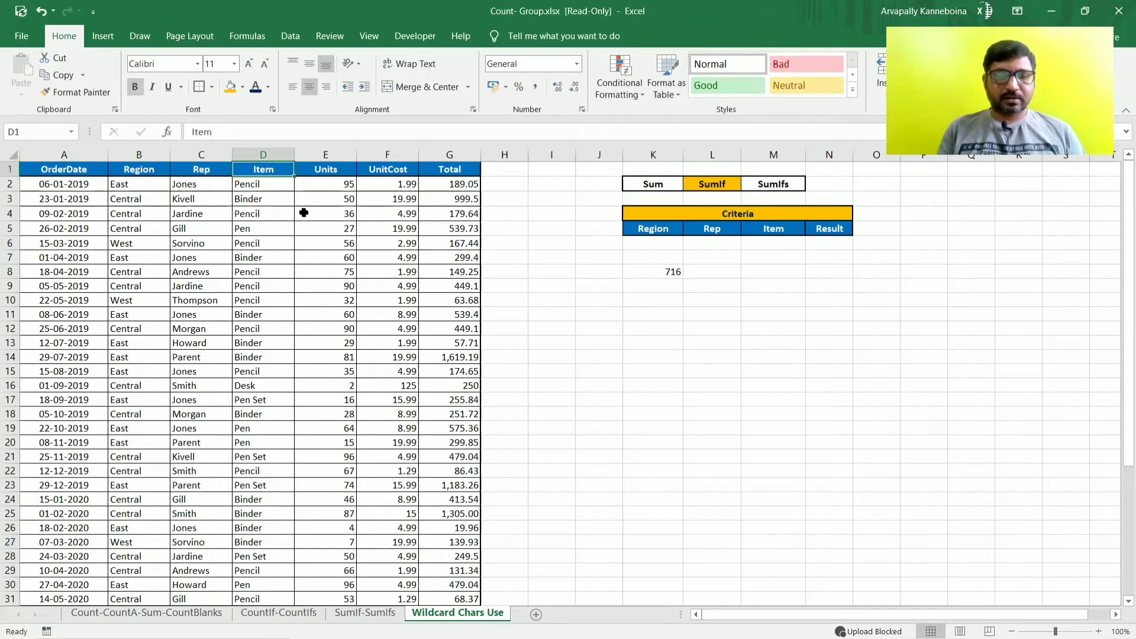
{"action": "key", "text": "ctrl+shift+l"}
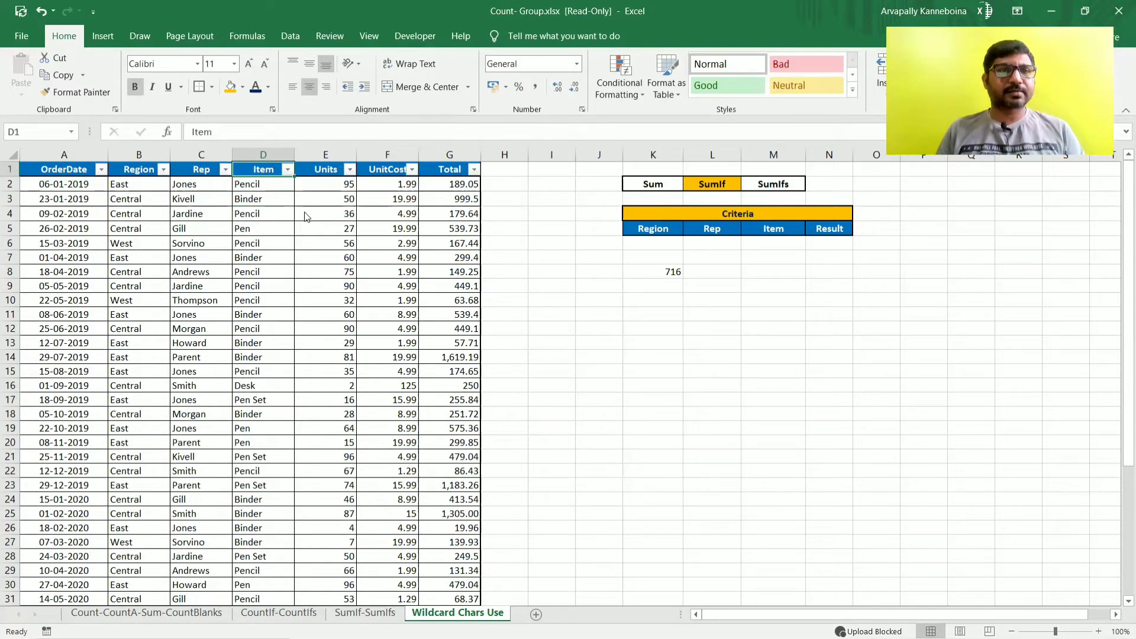
{"action": "key", "text": "alt+Down"}
{"action": "key", "text": "e"}
{"action": "key", "text": "Down"}
{"action": "key", "text": "space"}
{"action": "key", "text": "Down"}
{"action": "key", "text": "Down"}
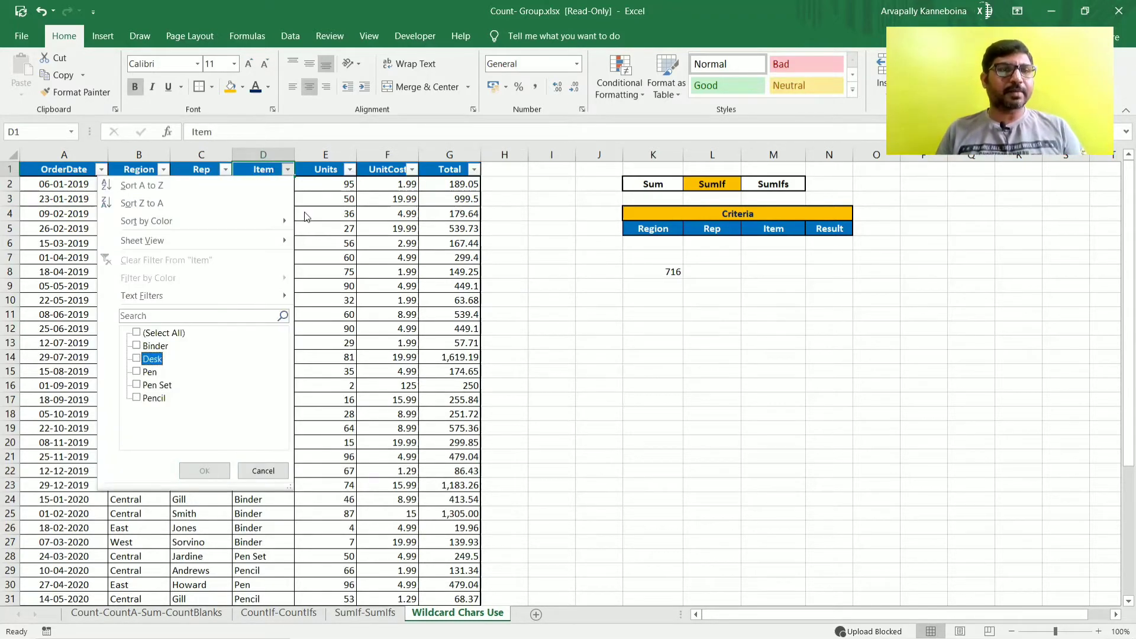
{"action": "key", "text": "Down"}
{"action": "key", "text": "Up"}
{"action": "key", "text": "Up"}
{"action": "key", "text": "space"}
{"action": "key", "text": "Tab"}
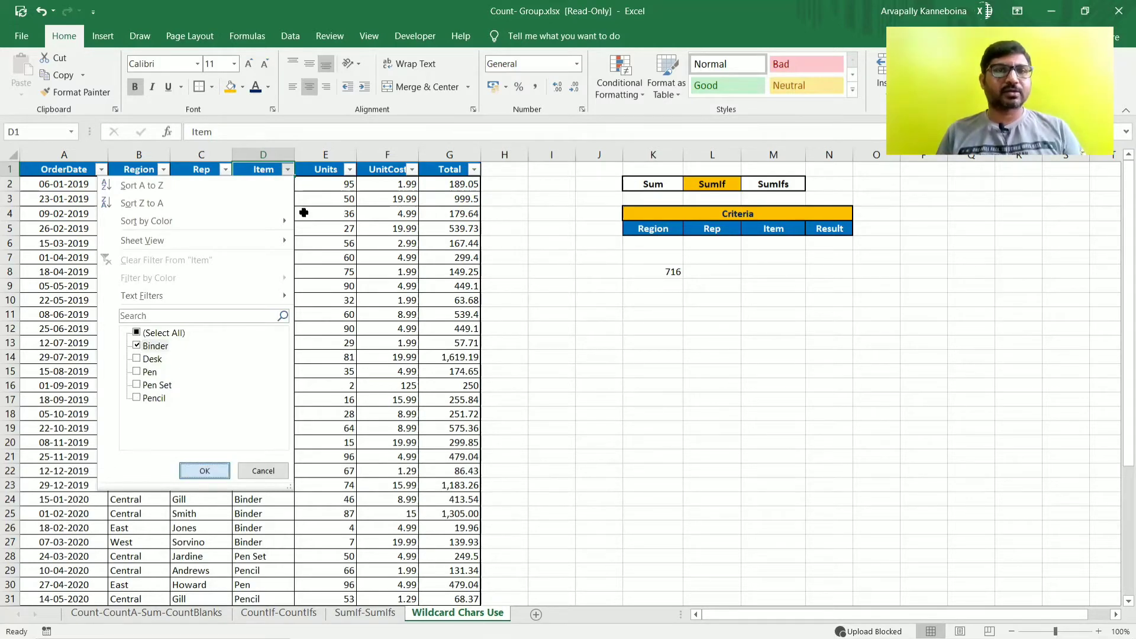
{"action": "key", "text": "Return"}
Step: Select the Total values of the filtered Binder rows to check their sum
{"action": "key", "text": "Right"}
{"action": "key", "text": "Right"}
{"action": "key", "text": "Down"}
{"action": "key", "text": "Right"}
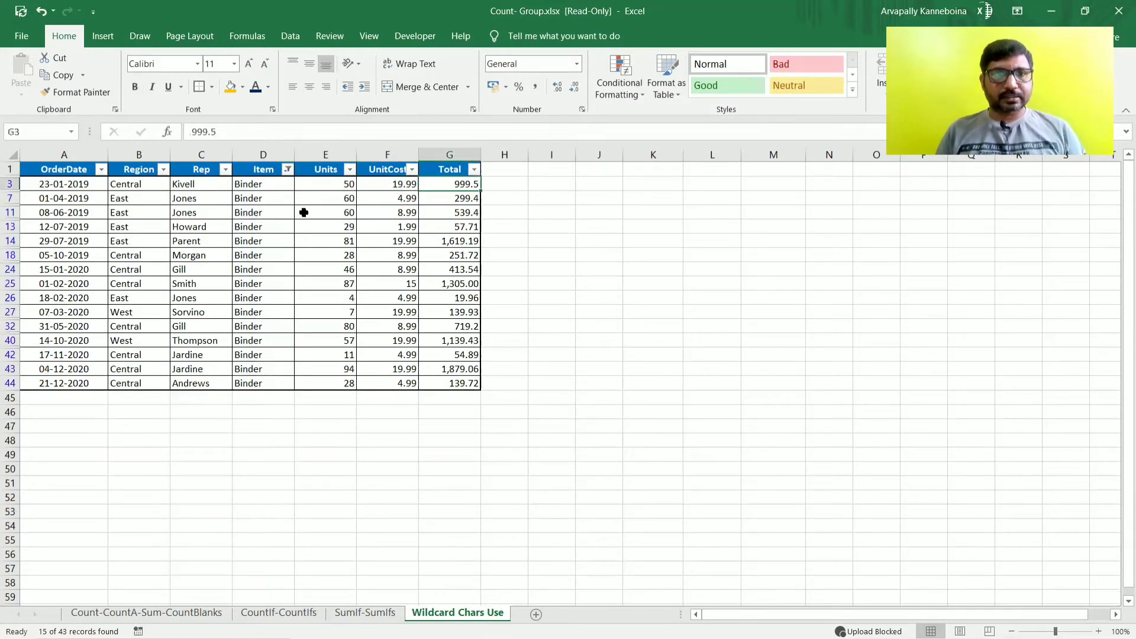
{"action": "key", "text": "ctrl+shift+Down"}
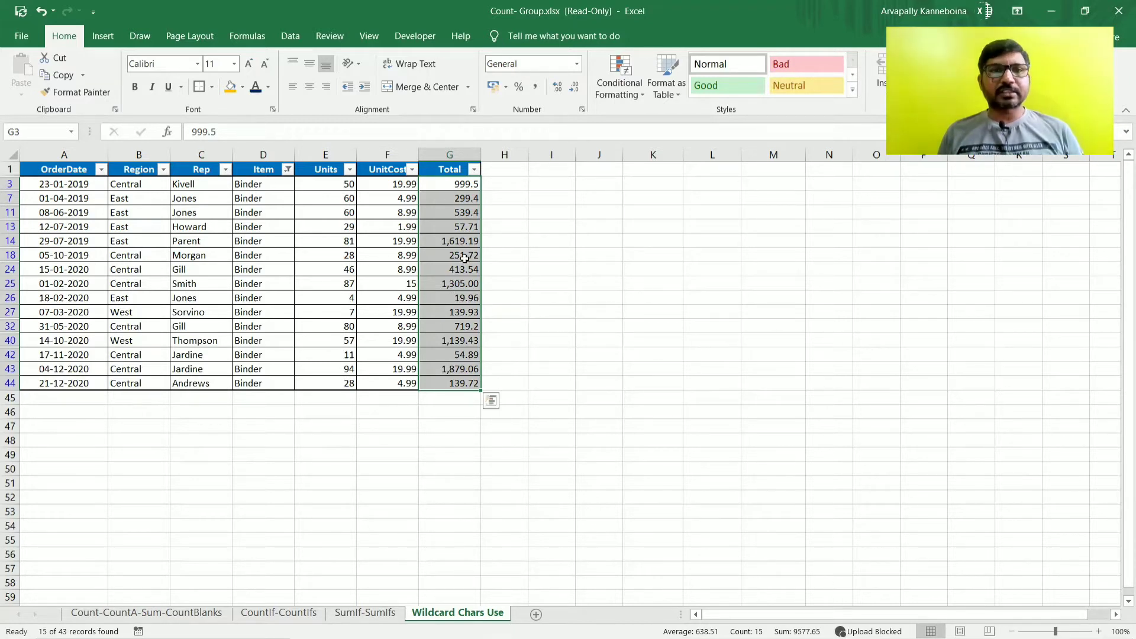
{"action": "left_click", "coordinate": [462, 189]}
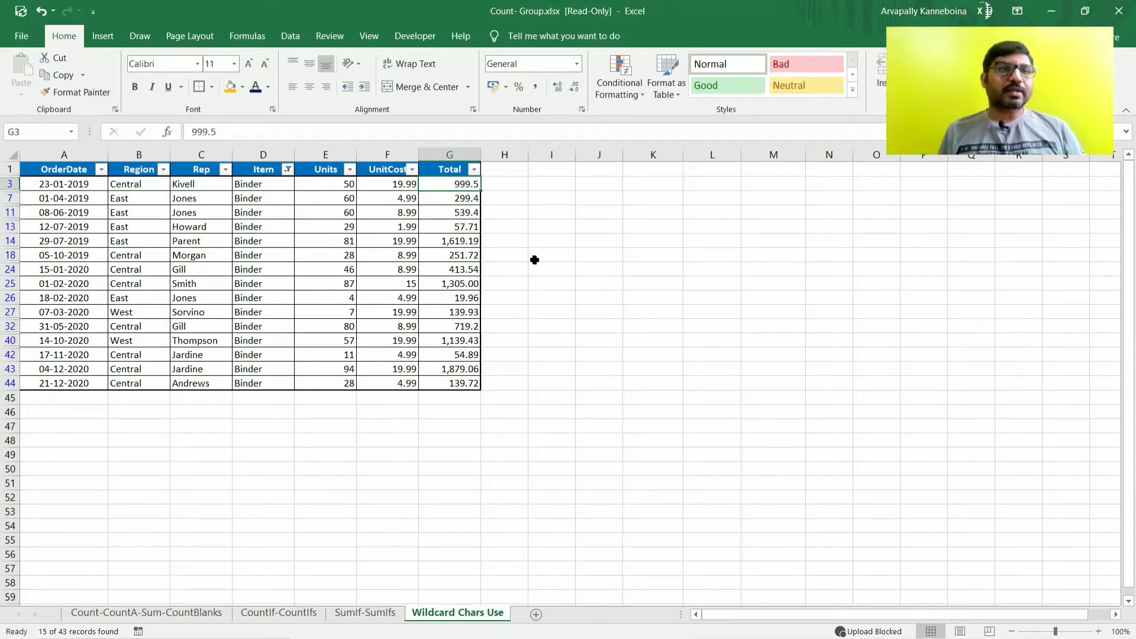
Step: Examine the filtered Binder entries in the Item column and their Total values, and remove the filter from the data
{"action": "left_click", "coordinate": [264, 155]}
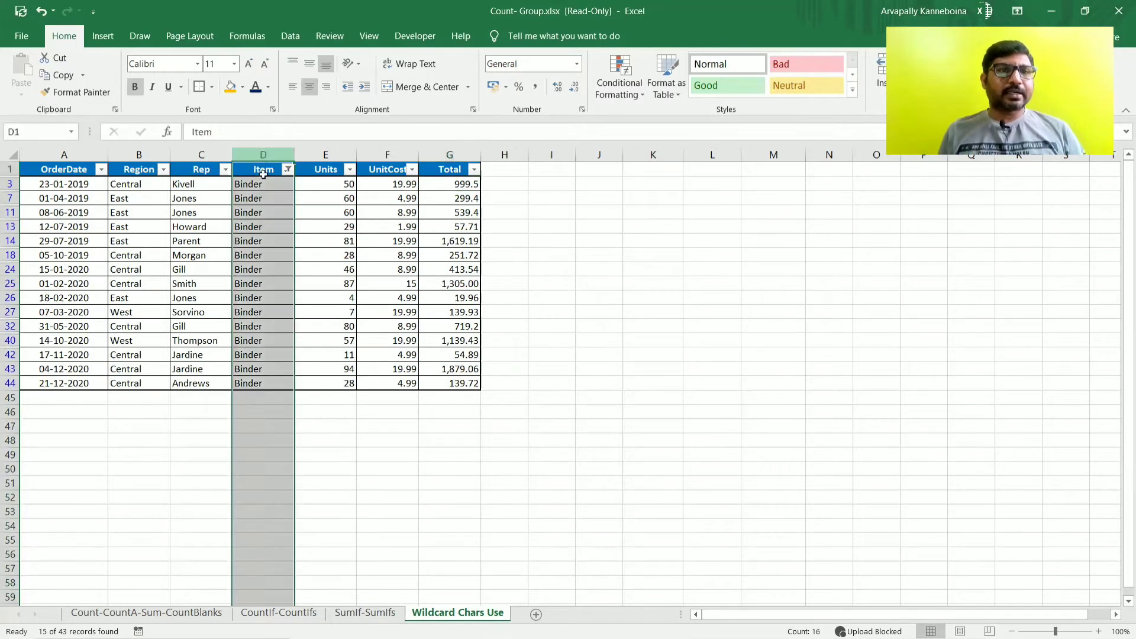
{"action": "left_click", "coordinate": [271, 210]}
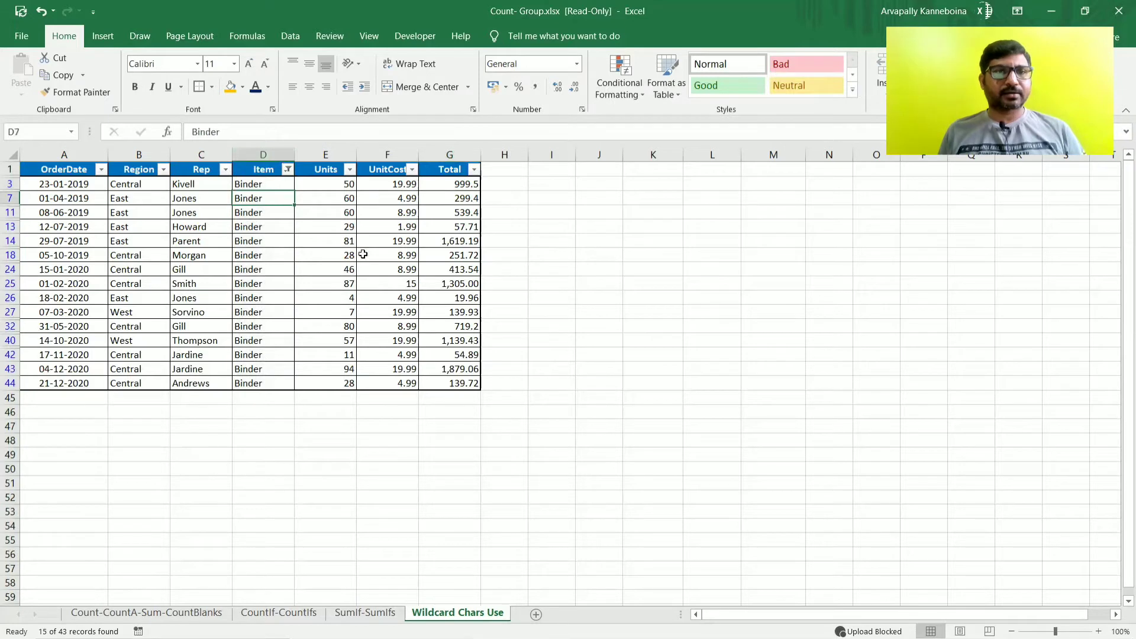
{"action": "left_click", "coordinate": [263, 183]}
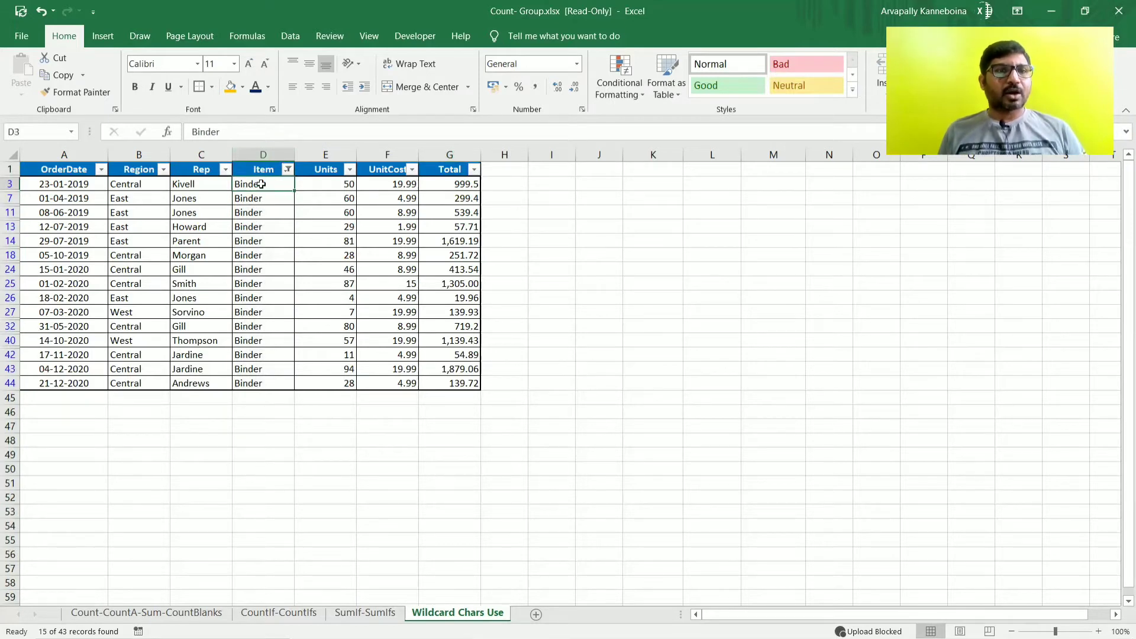
{"action": "left_click_drag", "start_coordinate": [260, 184], "coordinate": [273, 377]}
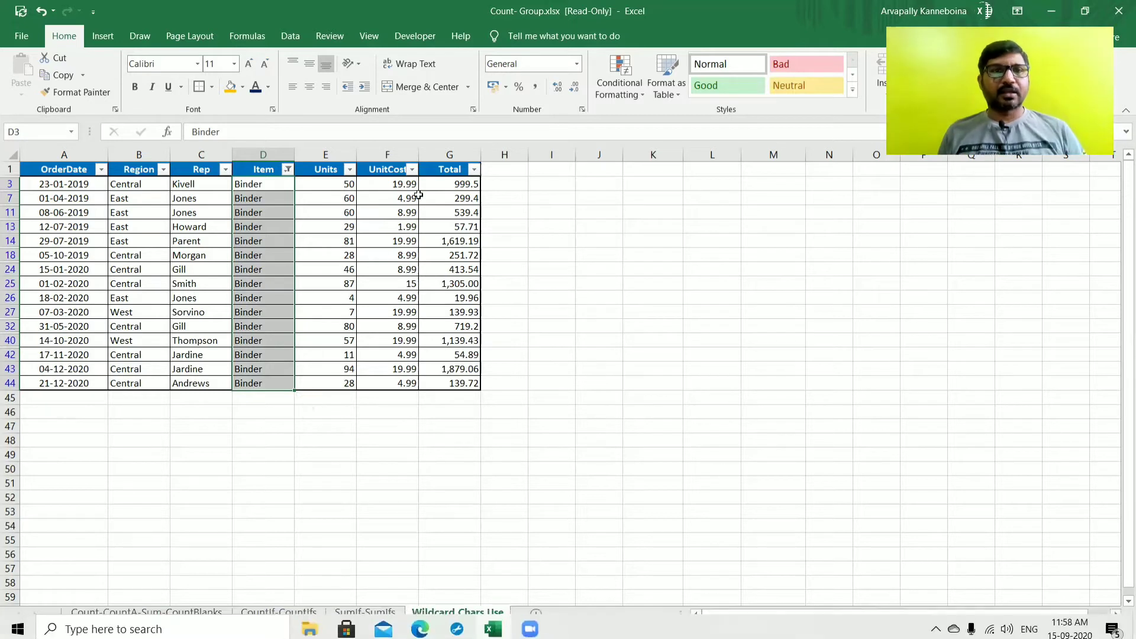
{"action": "left_click_drag", "start_coordinate": [452, 185], "coordinate": [454, 385]}
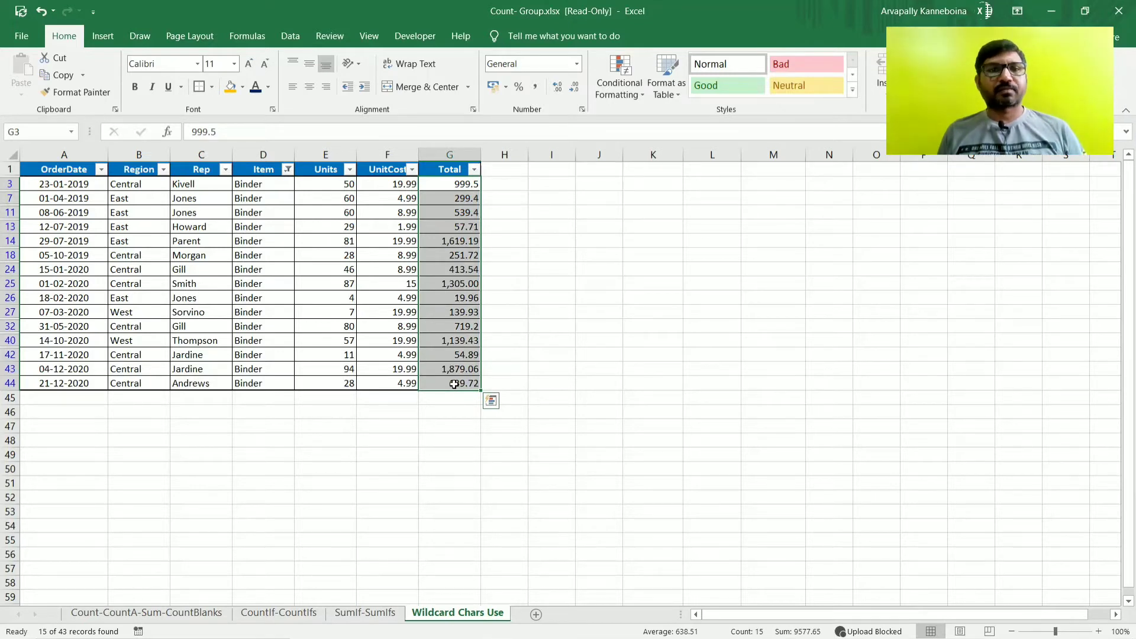
{"action": "left_click", "coordinate": [552, 268]}
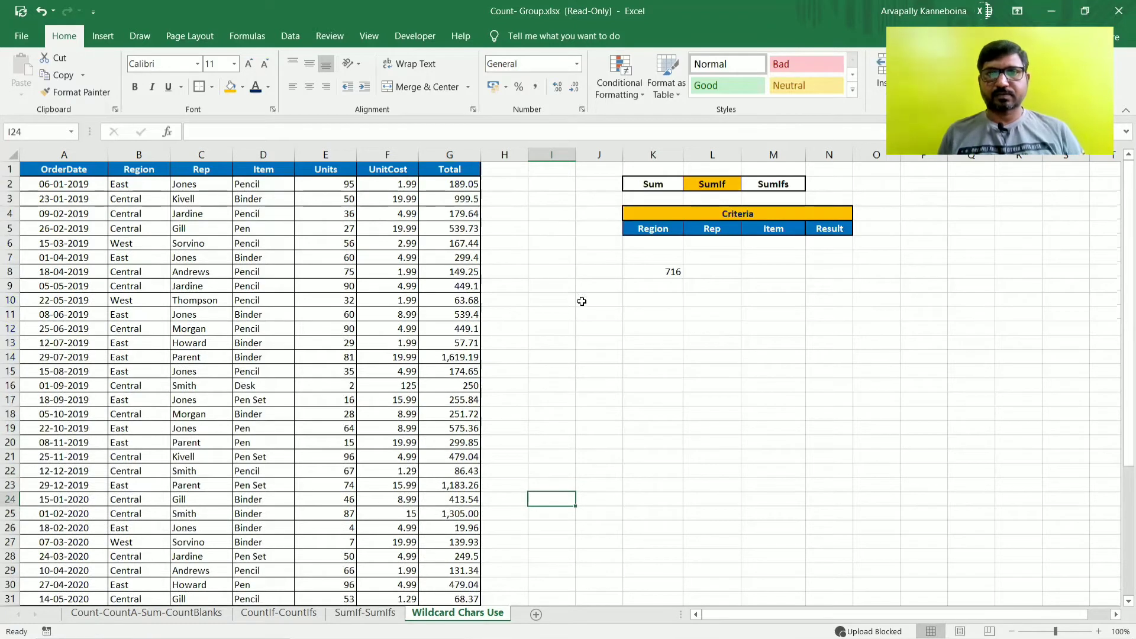
Step: Clear the SUMIF formula from cell K8
{"action": "left_click", "coordinate": [712, 272]}
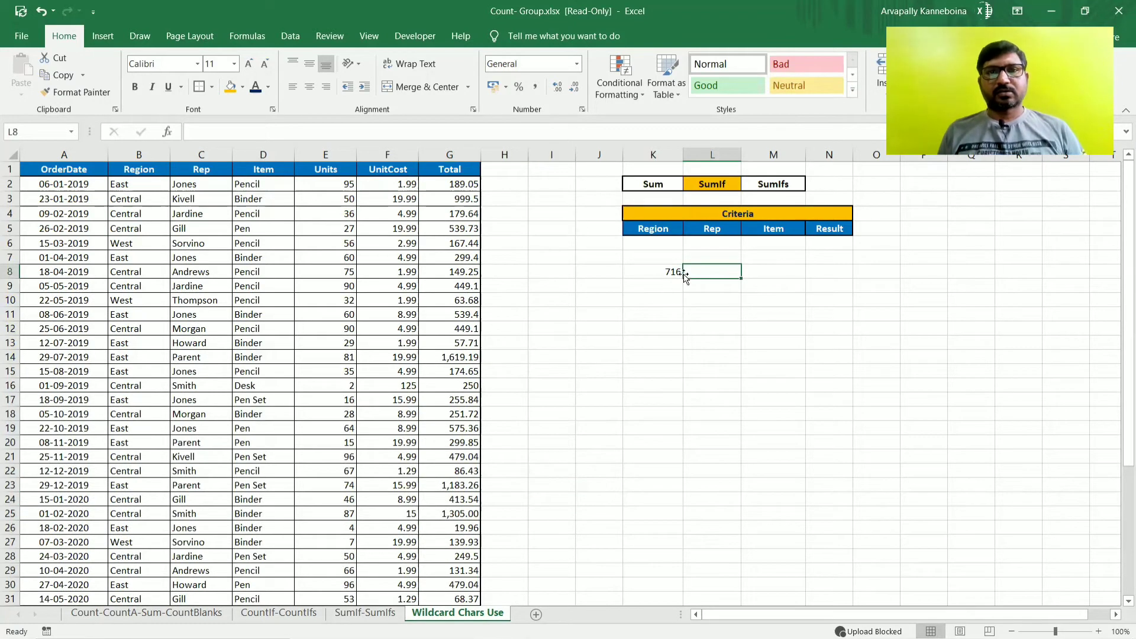
{"action": "left_click", "coordinate": [674, 271]}
{"action": "key", "text": "Delete"}
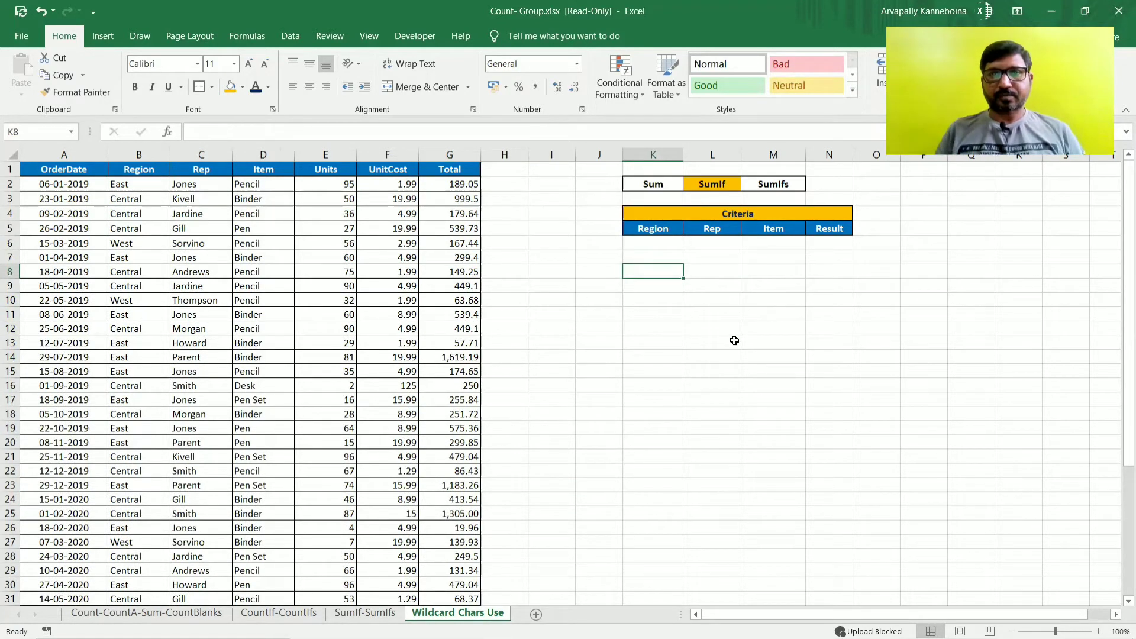
Step: Copy Binder from cell D7 and paste it as a value into cell M7 under the Item criteria heading
{"action": "left_click", "coordinate": [766, 258]}
{"action": "left_click", "coordinate": [254, 258]}
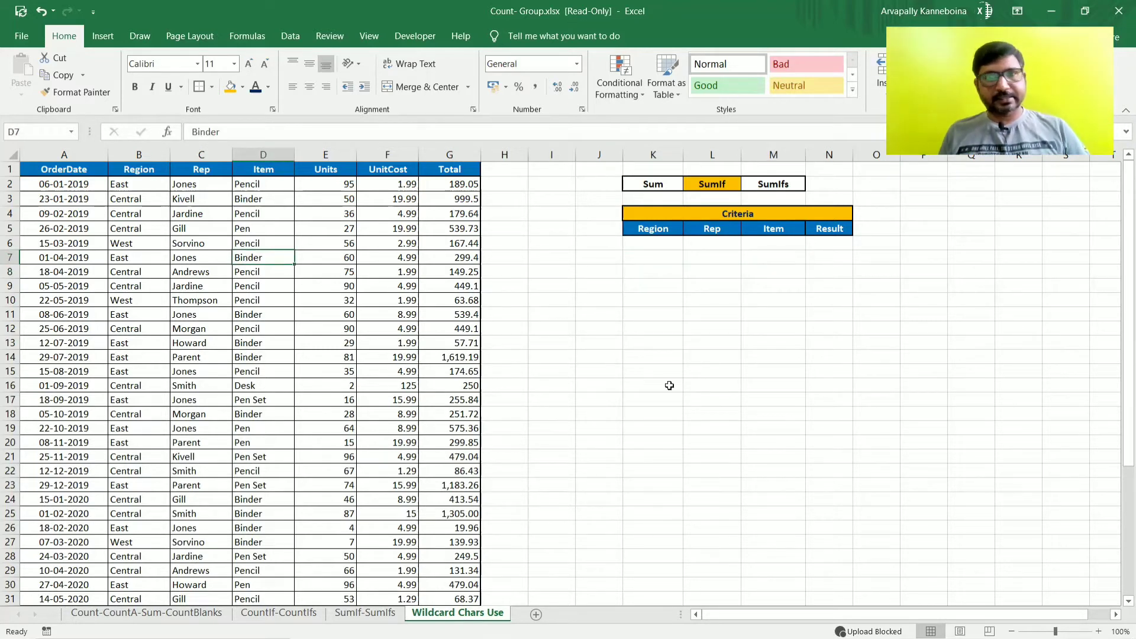
{"action": "key", "text": "ctrl+c"}
{"action": "left_click", "coordinate": [766, 260]}
{"action": "right_click", "coordinate": [766, 259]}
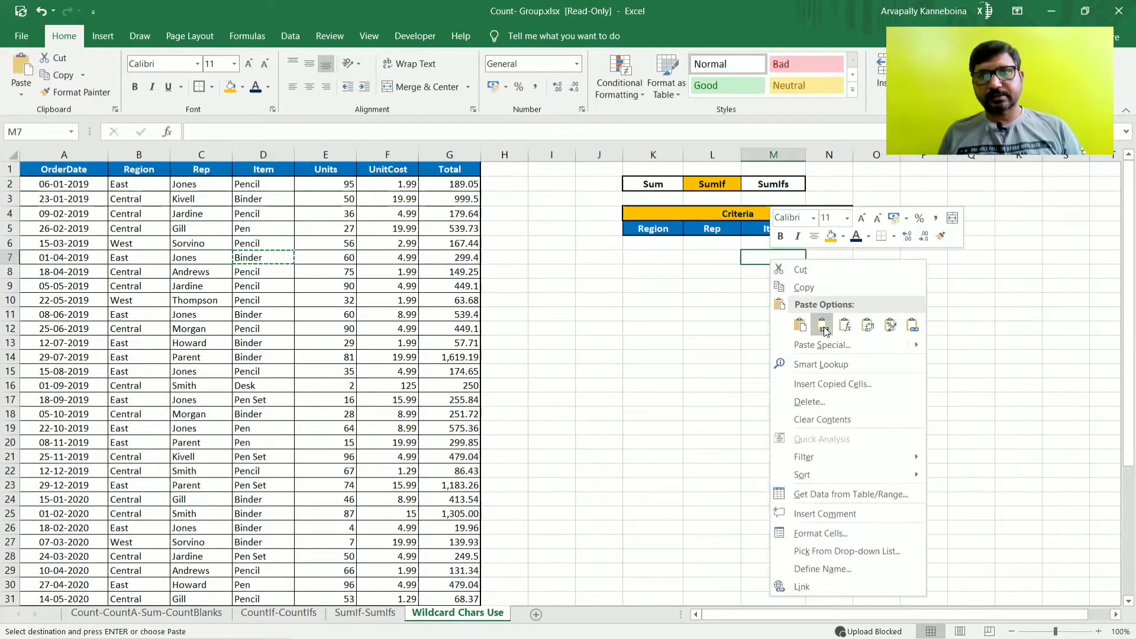
{"action": "left_click", "coordinate": [824, 327]}
{"action": "left_click", "coordinate": [666, 360]}
{"action": "left_click", "coordinate": [815, 255]}
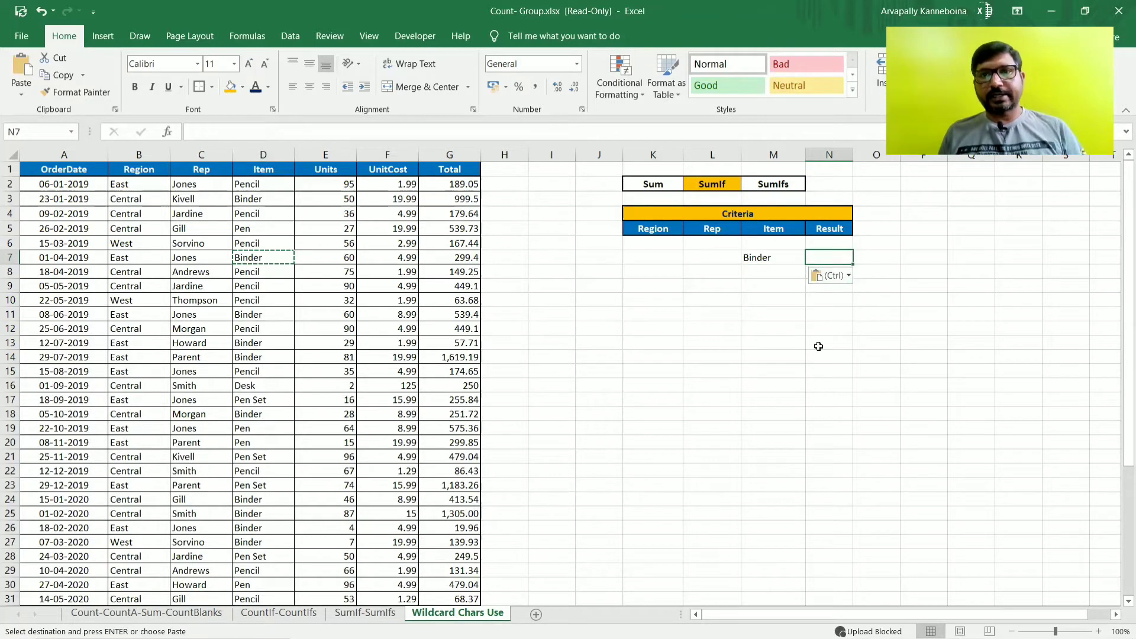
{"action": "key", "text": "Escape"}
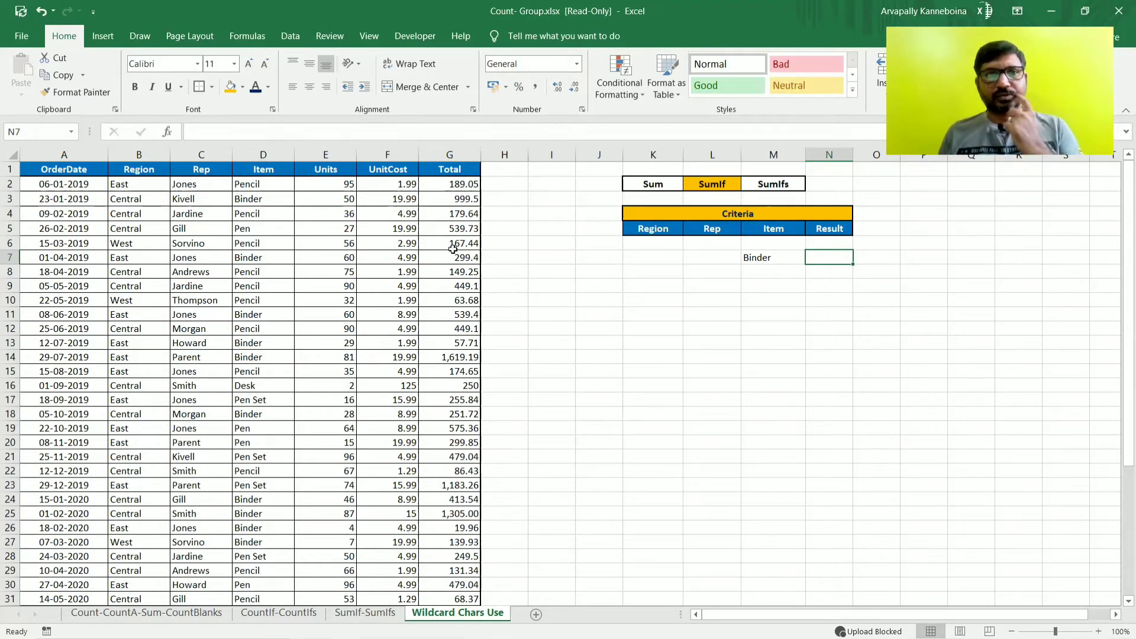
Step: Start a SUMIF formula in cell N7 under the Result heading with the Item column D:D as range
{"action": "left_click", "coordinate": [450, 155]}
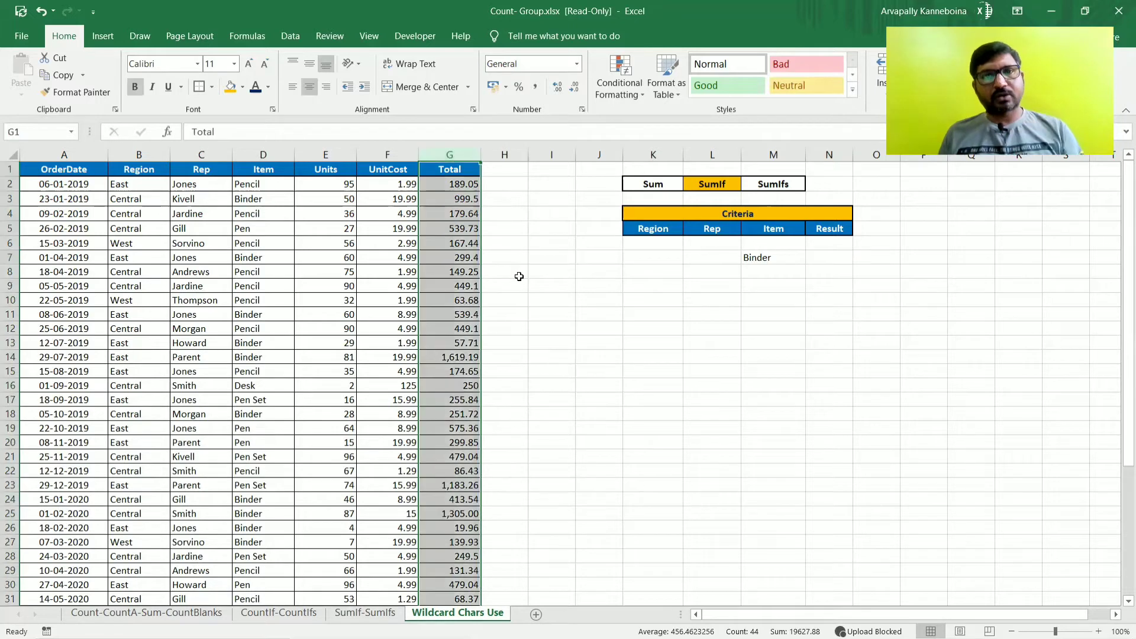
{"action": "left_click", "coordinate": [696, 335]}
{"action": "left_click", "coordinate": [760, 260]}
{"action": "left_click", "coordinate": [835, 257]}
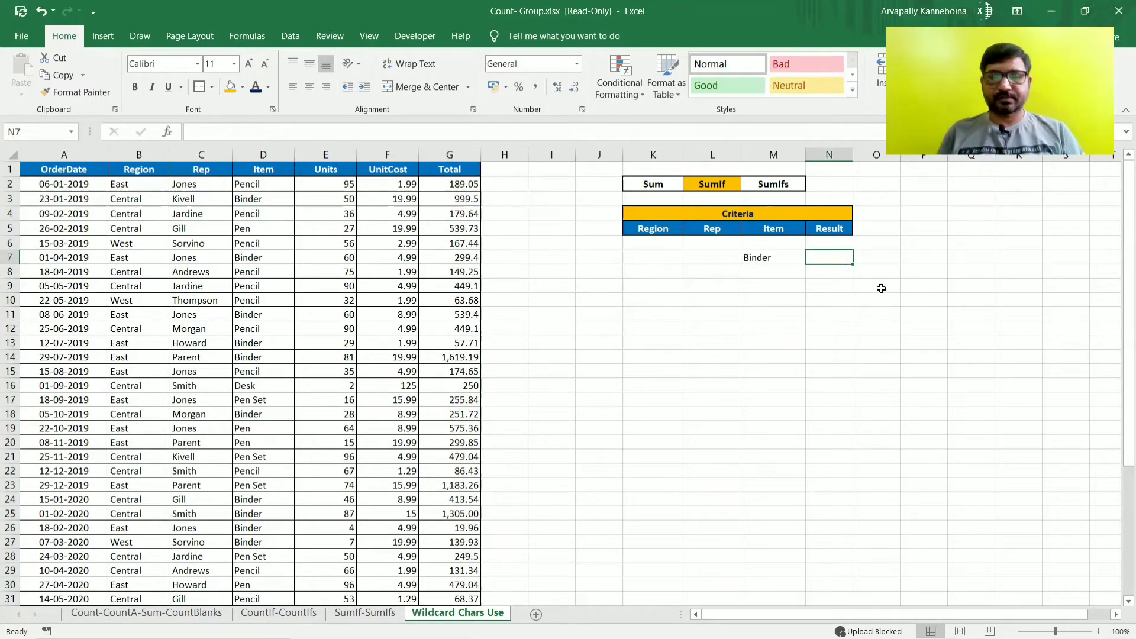
{"action": "type", "text": "="}
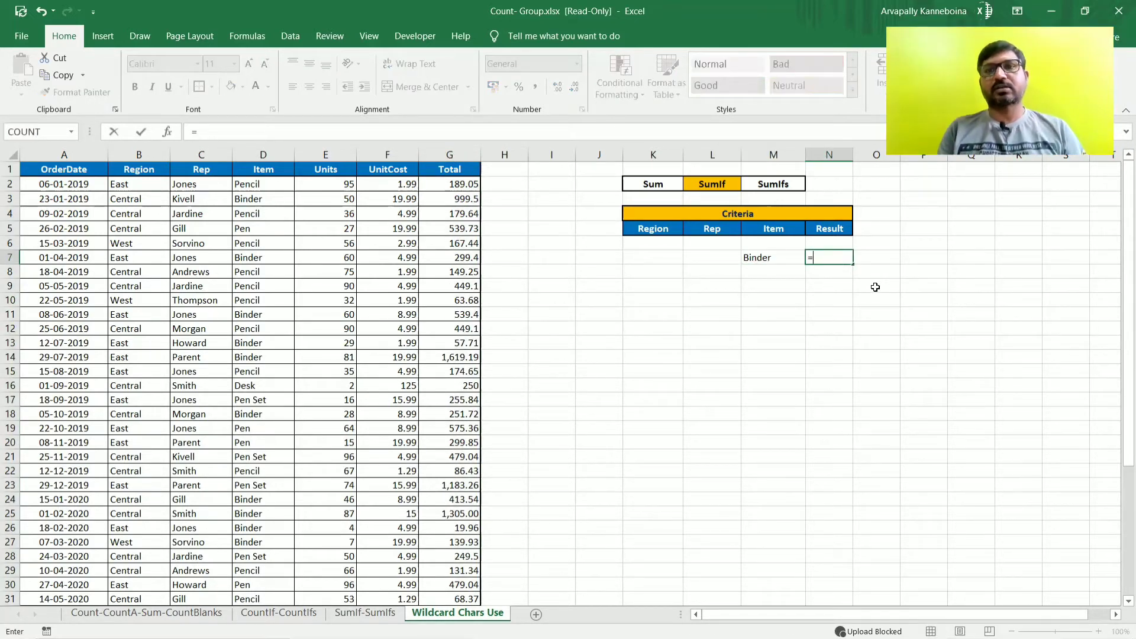
{"action": "type", "text": "sum"}
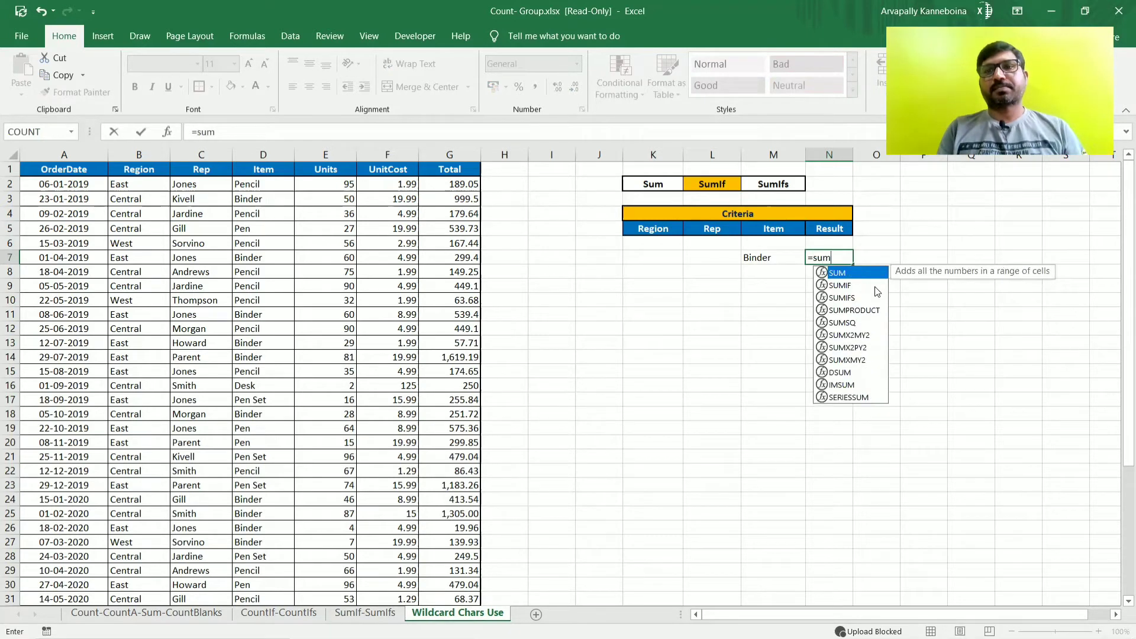
{"action": "type", "text": "if"}
{"action": "key", "text": "Tab"}
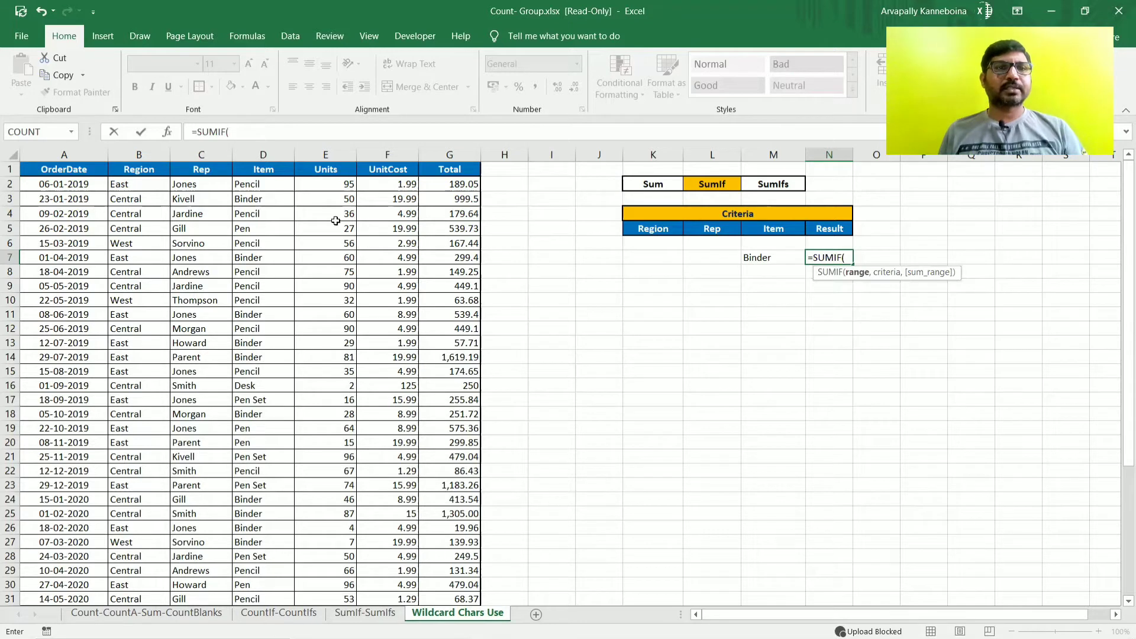
{"action": "left_click", "coordinate": [269, 152]}
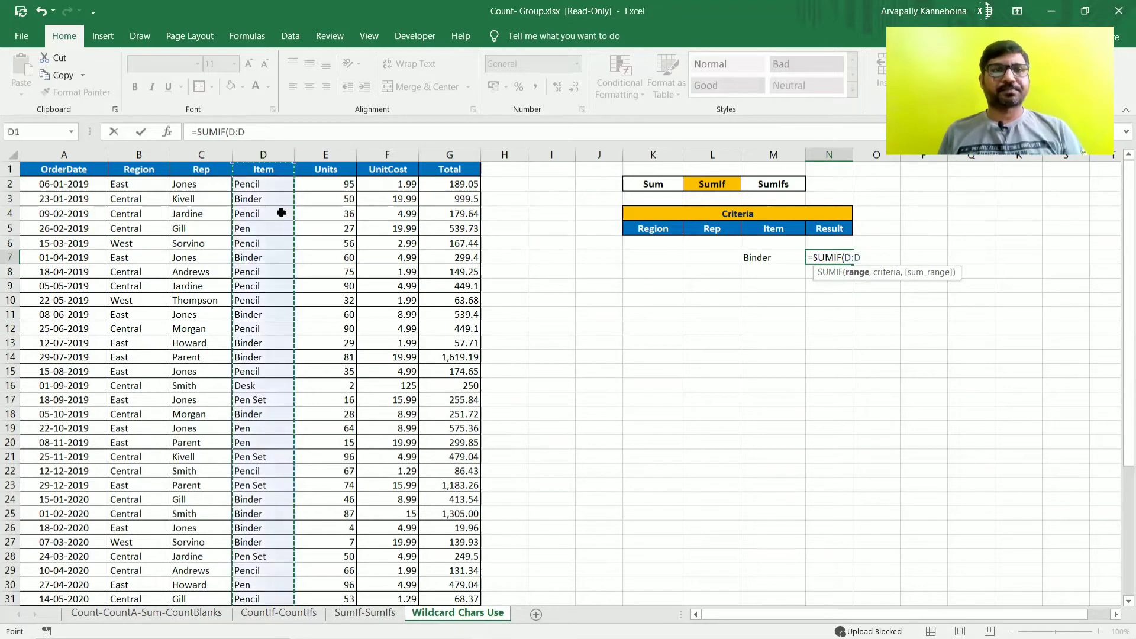
{"action": "type", "text": ","}
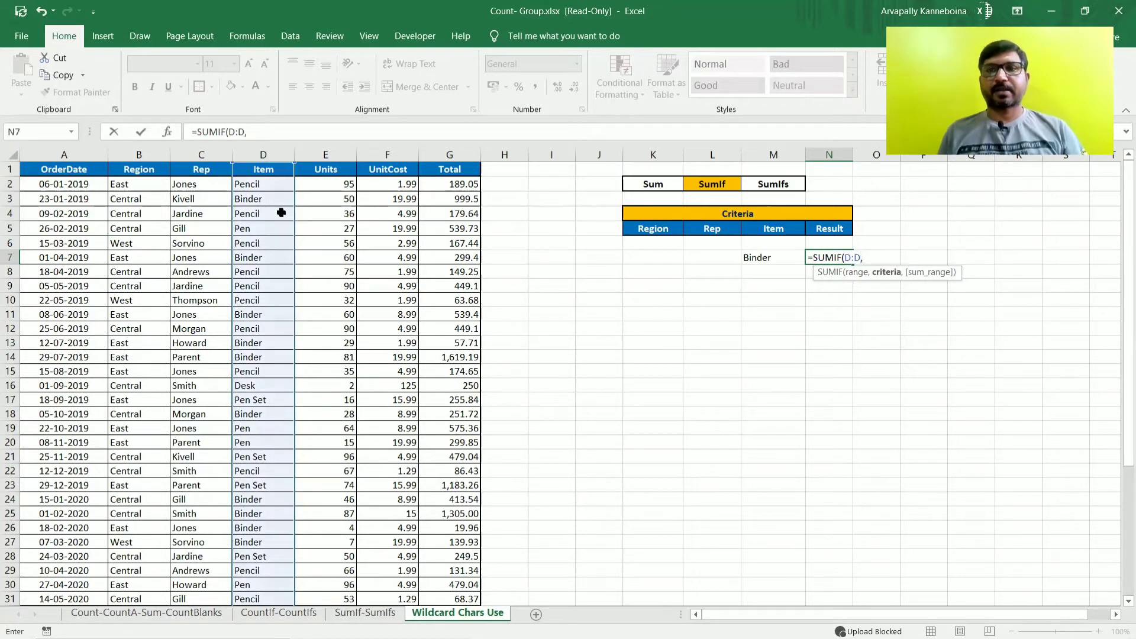
Step: Complete the N7 SUMIF formula with M7 as criteria and the Total column G:G as sum range, committing it as =SUMIF(D:D,M7,G:G)
{"action": "left_click", "coordinate": [757, 259]}
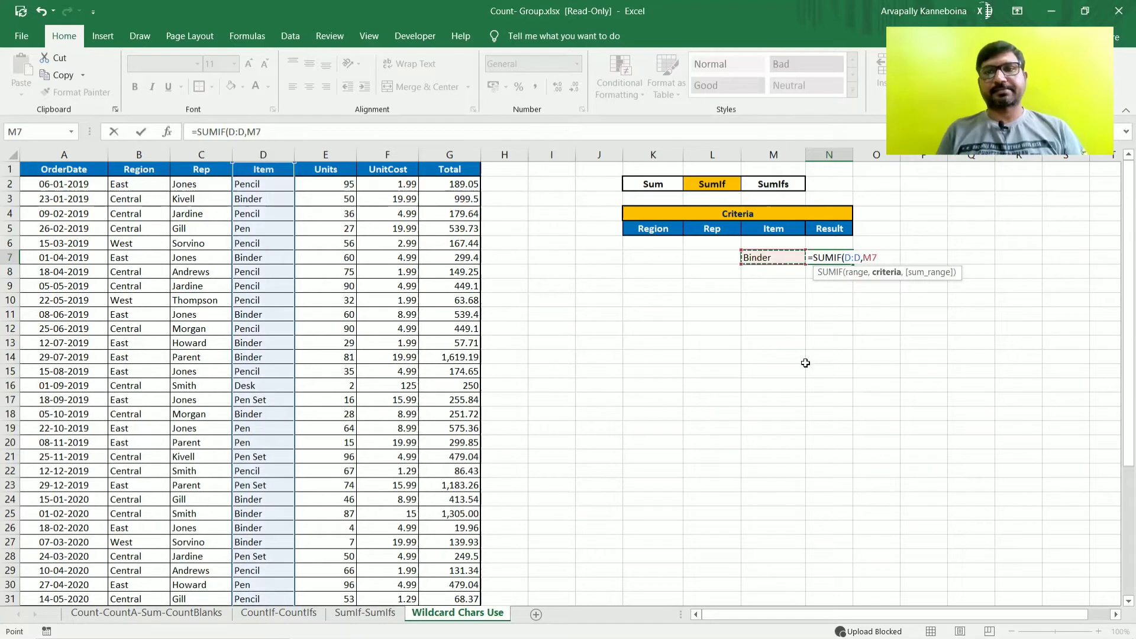
{"action": "type", "text": ","}
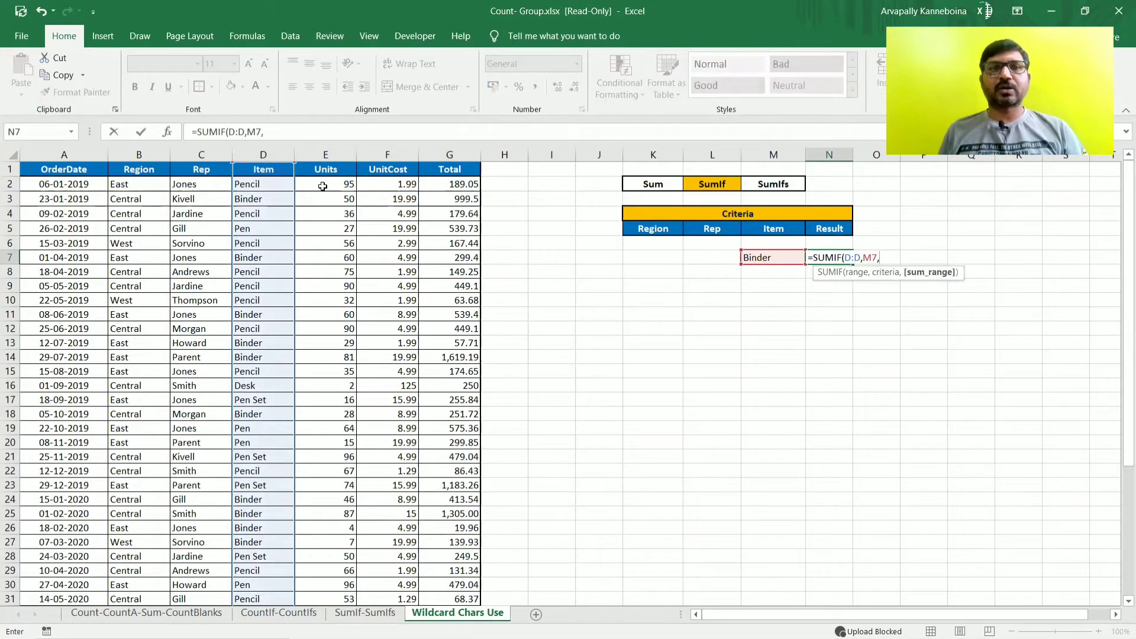
{"action": "left_click", "coordinate": [473, 155]}
{"action": "type", "text": ")"}
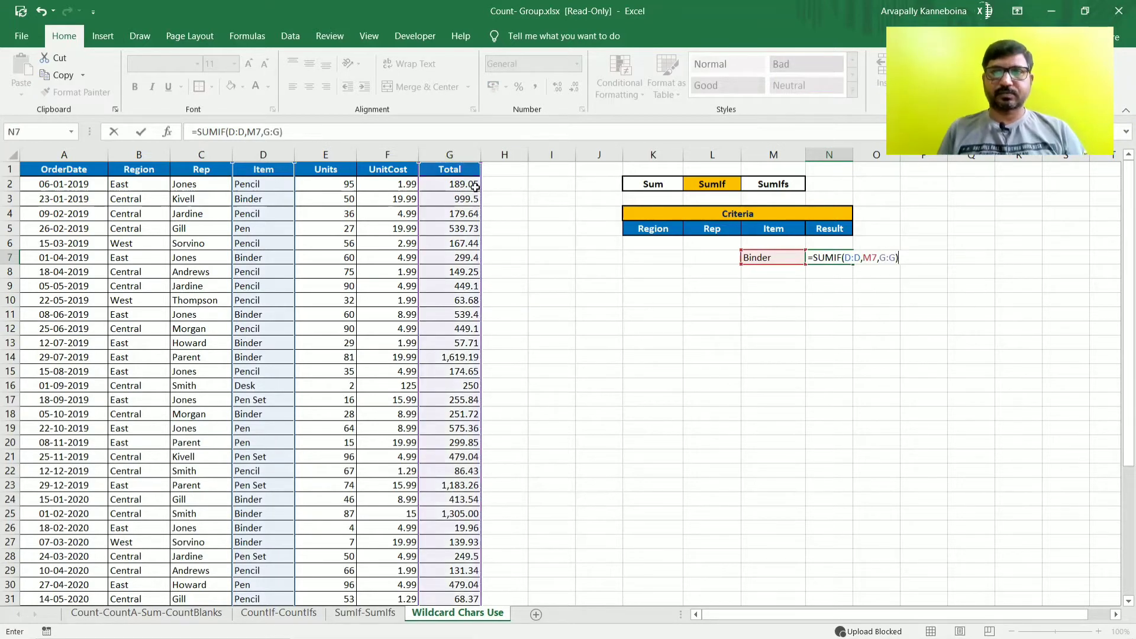
{"action": "key", "text": "Return"}
{"action": "key", "text": "Up"}
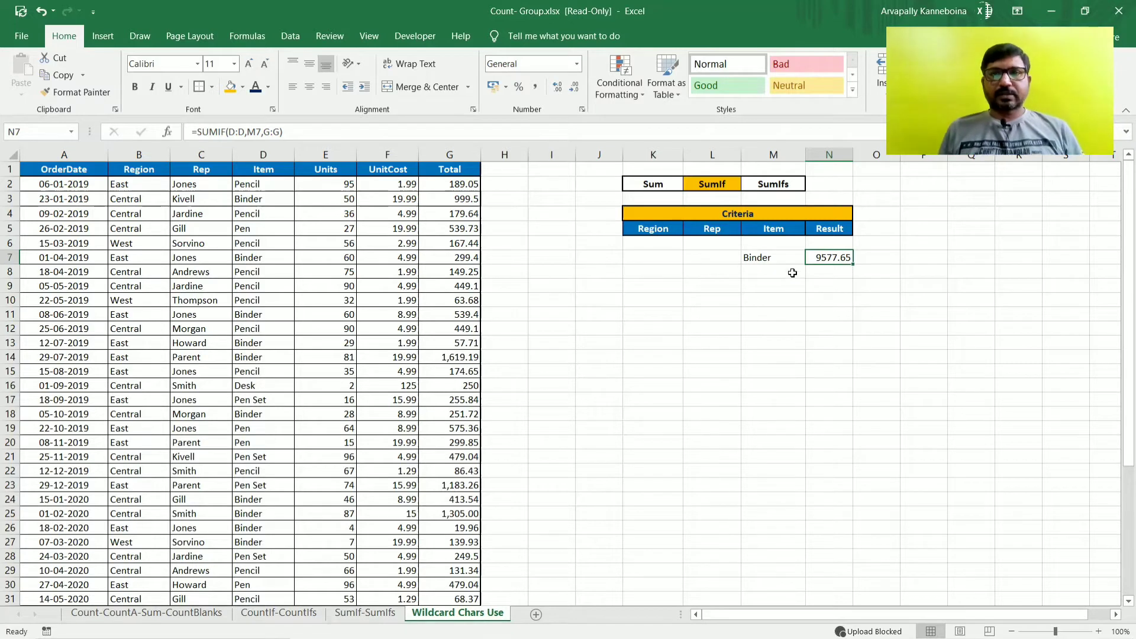
{"action": "left_click", "coordinate": [772, 259]}
{"action": "left_click", "coordinate": [831, 257]}
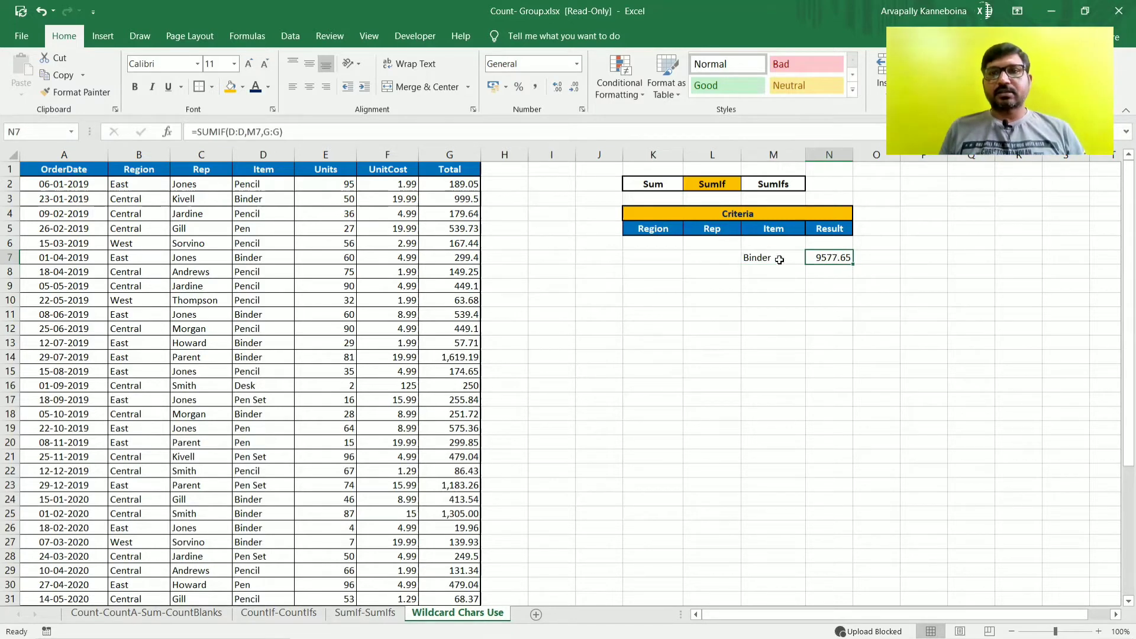
{"action": "left_click", "coordinate": [778, 259]}
{"action": "left_click", "coordinate": [796, 312]}
{"action": "left_click", "coordinate": [766, 263]}
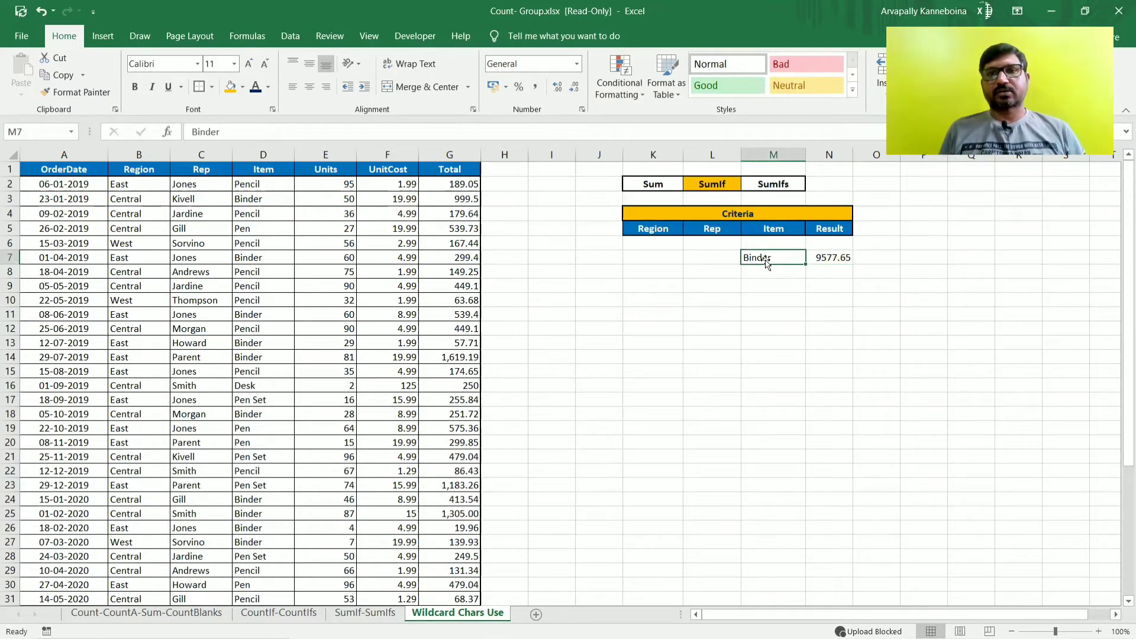
{"action": "left_click", "coordinate": [799, 300]}
{"action": "left_click", "coordinate": [714, 187]}
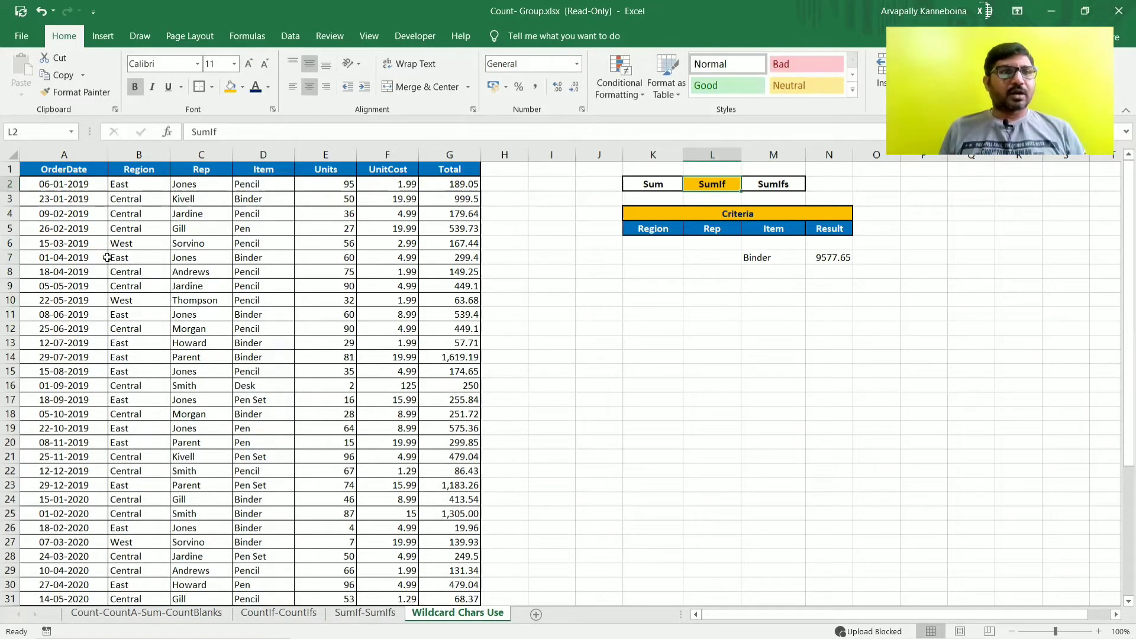
{"action": "left_click", "coordinate": [759, 276]}
{"action": "left_click", "coordinate": [712, 286]}
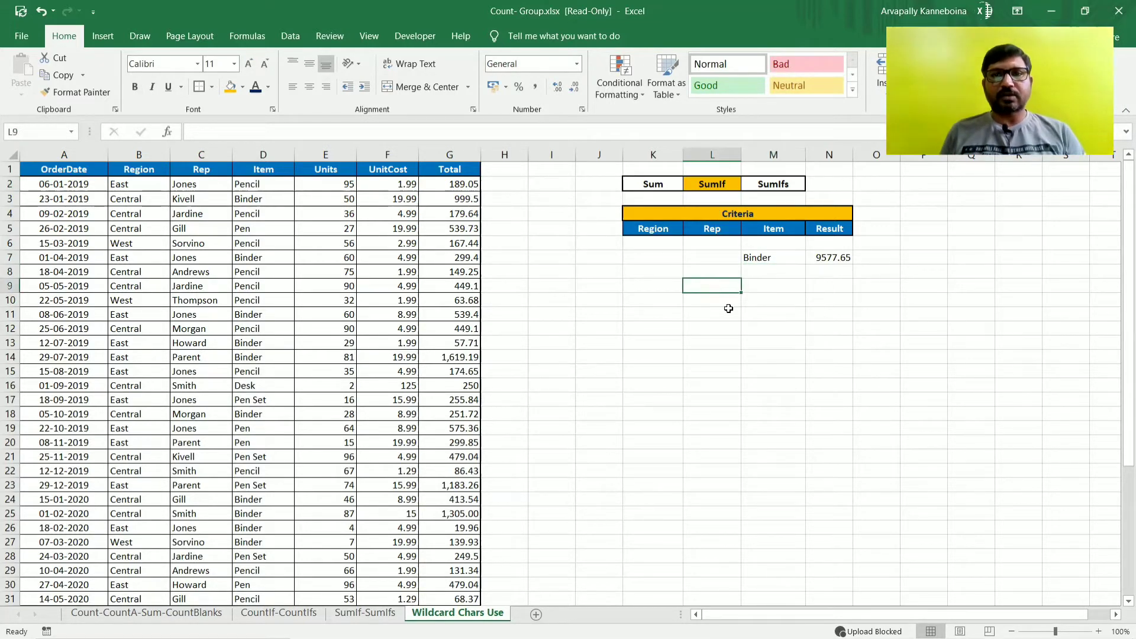
Step: Copy the rep's name from cell C10 and paste it into cell L8 under the Rep criteria heading
{"action": "left_click", "coordinate": [203, 301]}
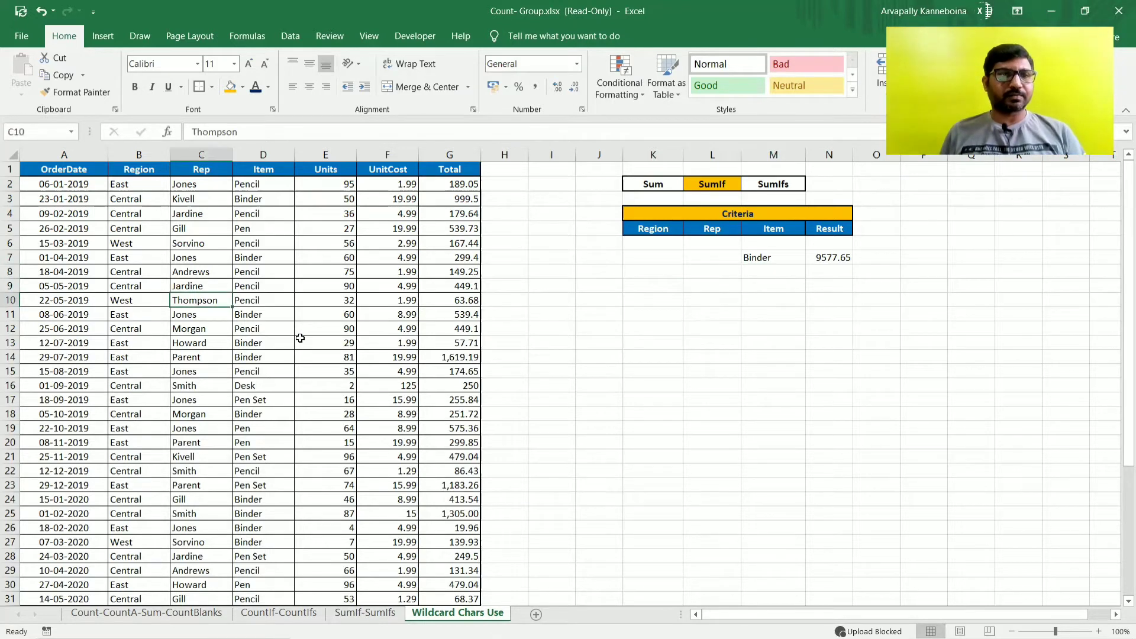
{"action": "key", "text": "ctrl+c"}
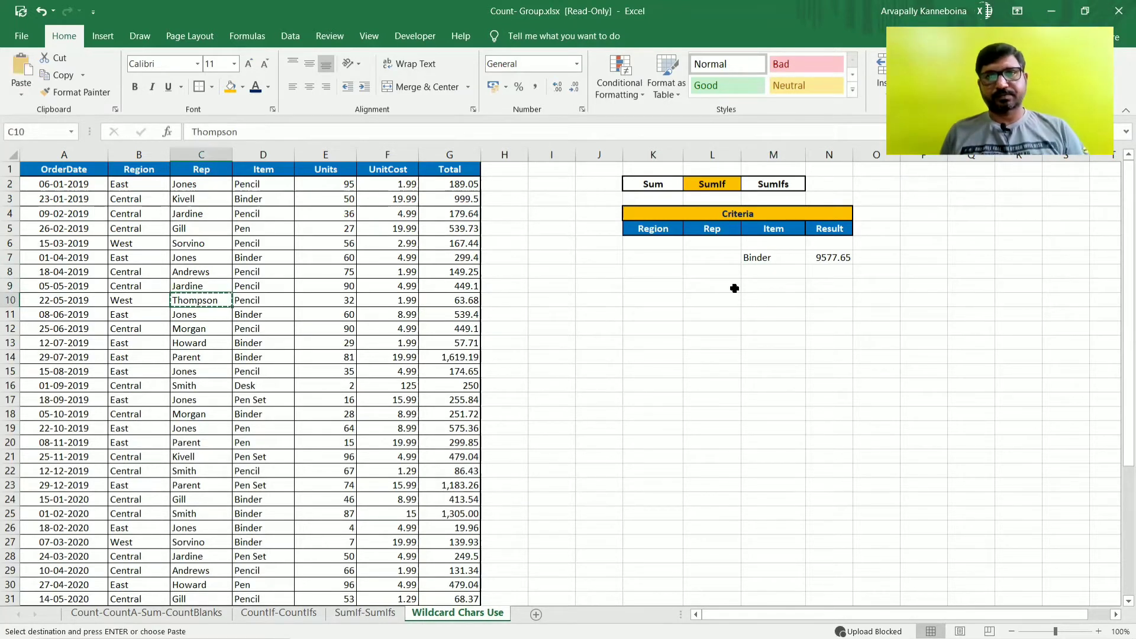
{"action": "left_click", "coordinate": [712, 271]}
{"action": "key", "text": "ctrl+v"}
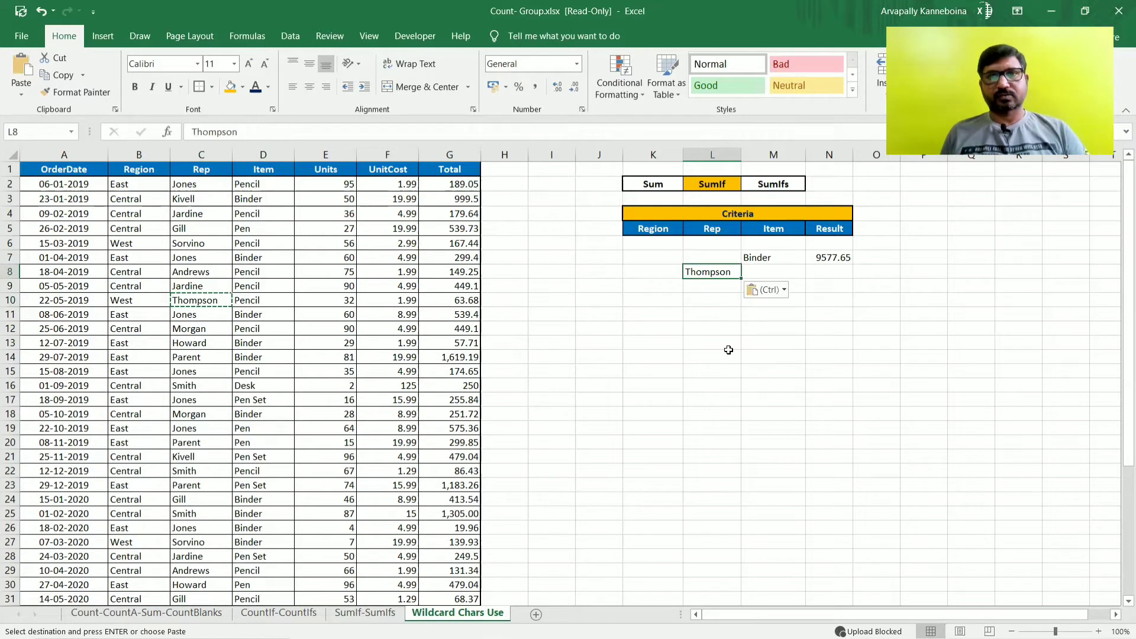
{"action": "key", "text": "Escape"}
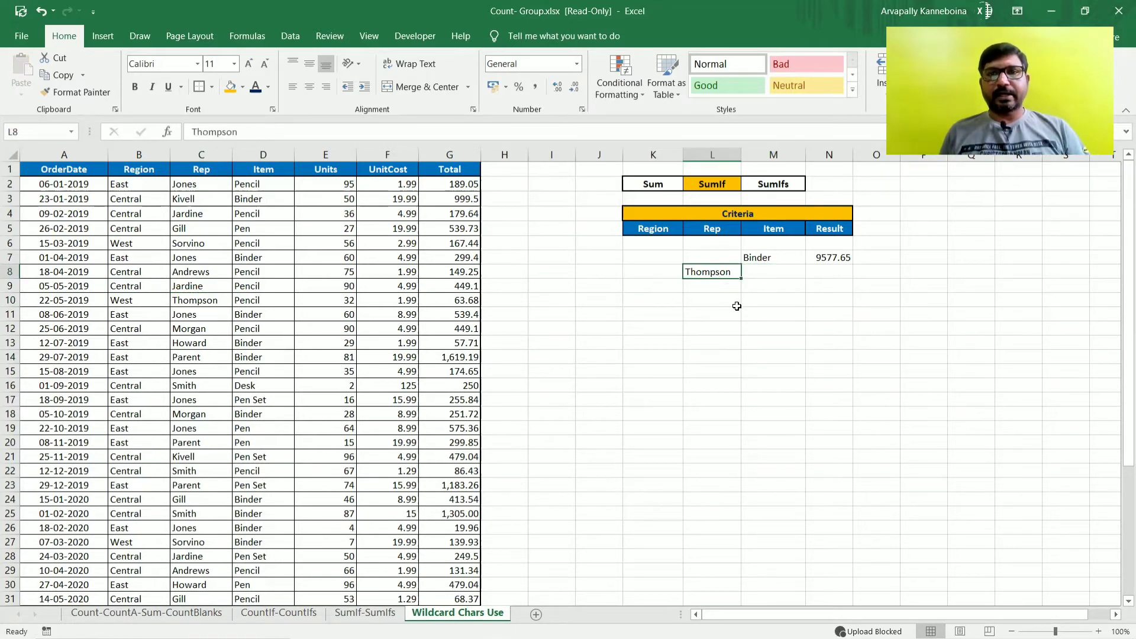
Step: Enter =SUMIF(C:C,L8,E:E) in cell N8 under Result to total the Units column for the rep in L8
{"action": "left_click", "coordinate": [821, 273]}
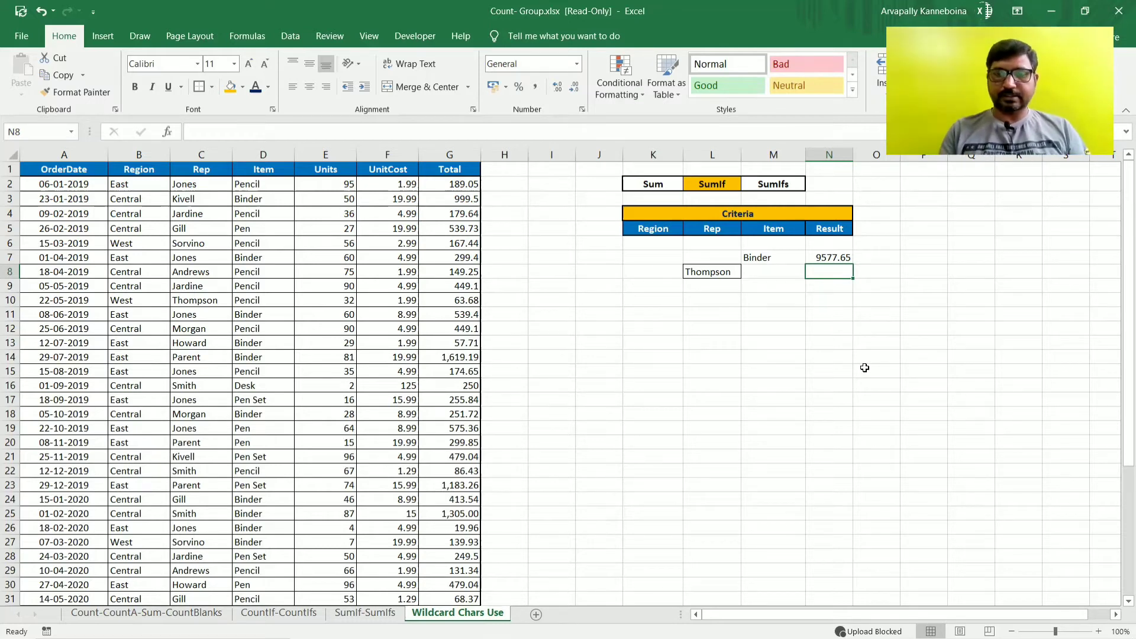
{"action": "type", "text": "="}
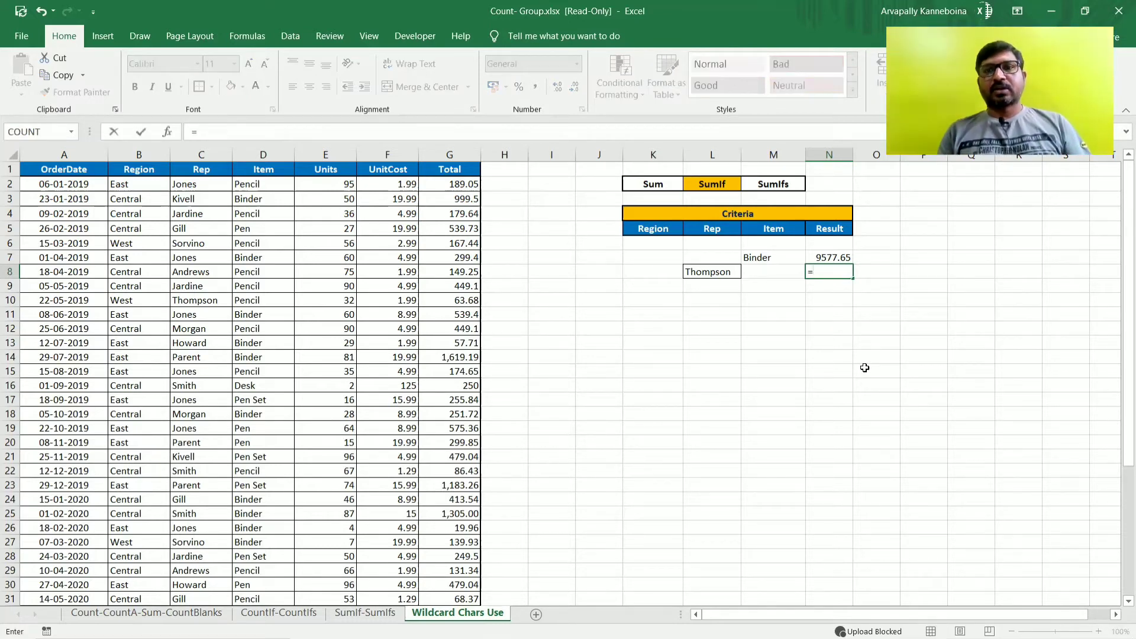
{"action": "type", "text": "sumif"}
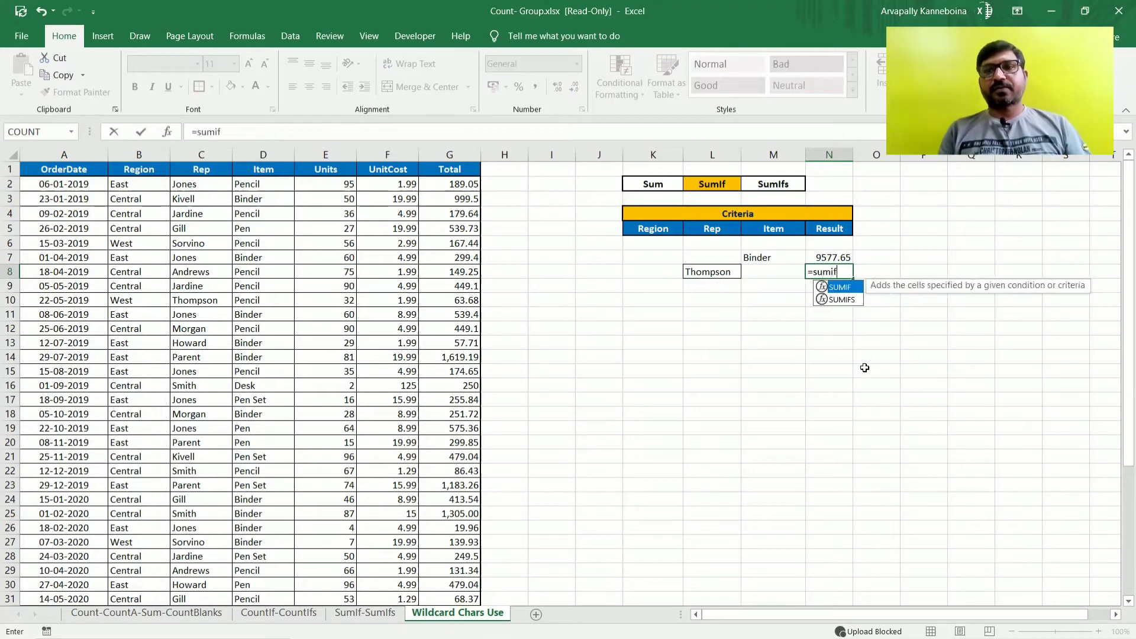
{"action": "key", "text": "Tab"}
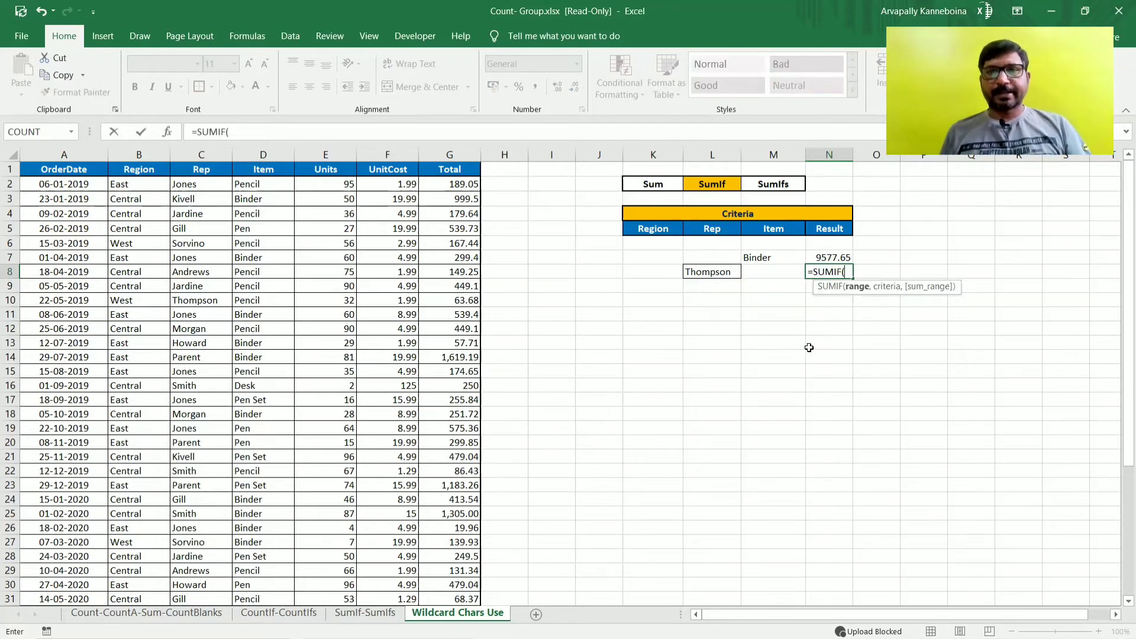
{"action": "left_click", "coordinate": [202, 154]}
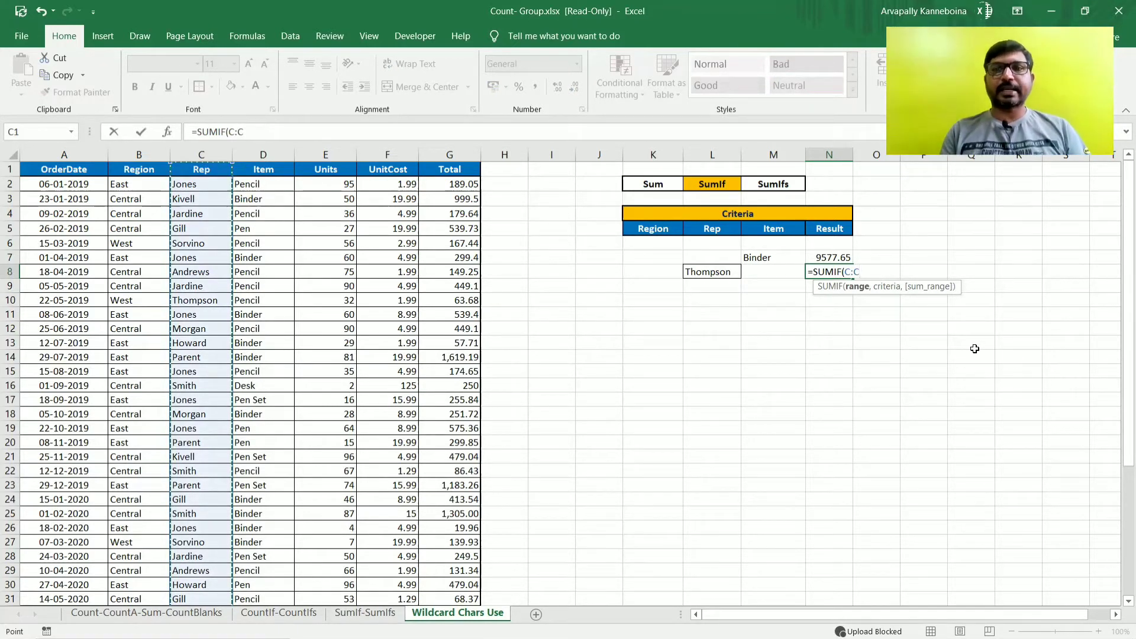
{"action": "type", "text": ","}
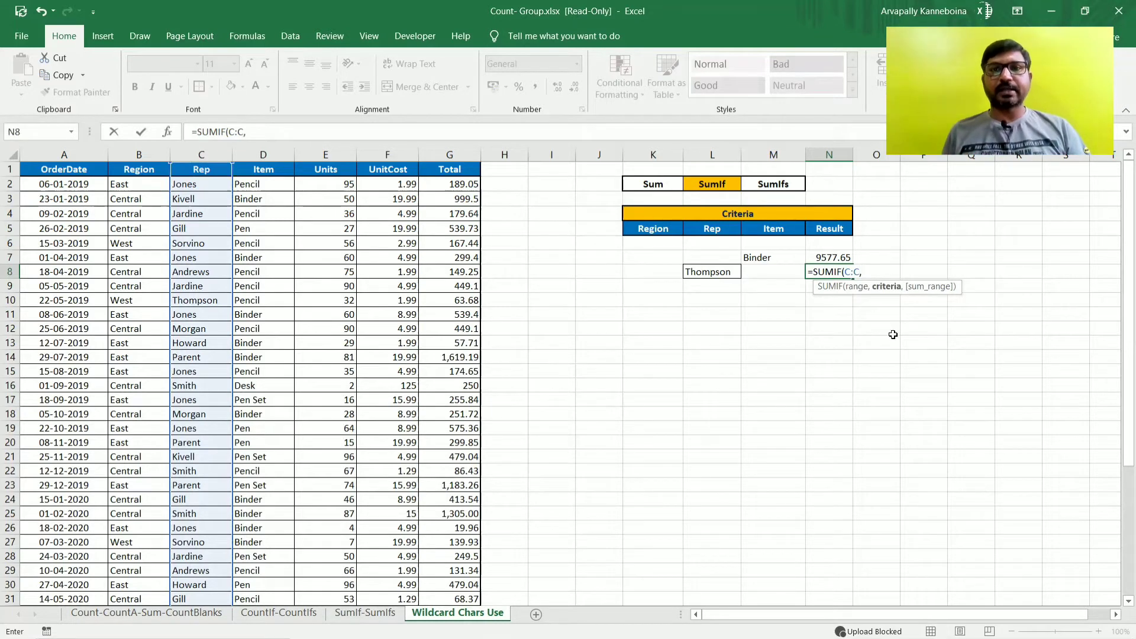
{"action": "left_click", "coordinate": [710, 272]}
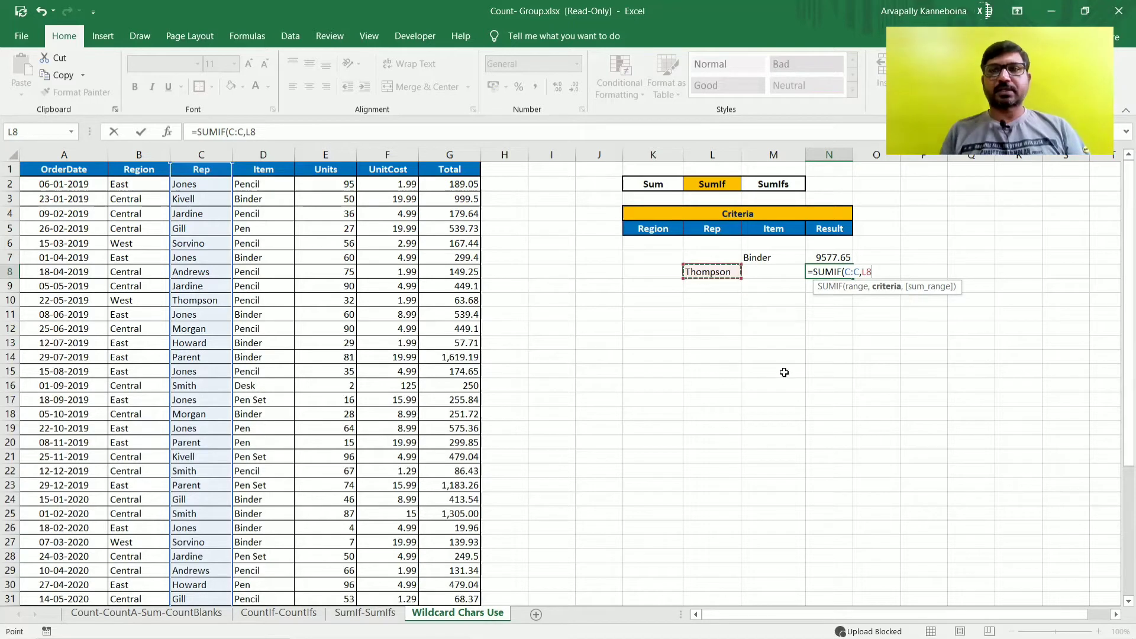
{"action": "type", "text": ","}
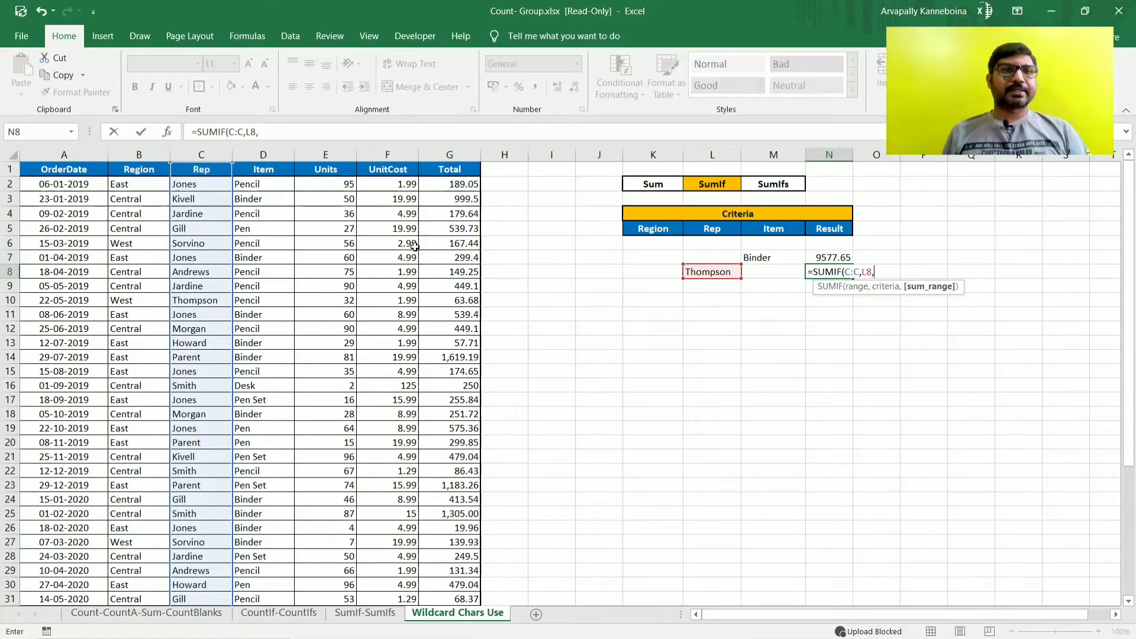
{"action": "left_click", "coordinate": [326, 154]}
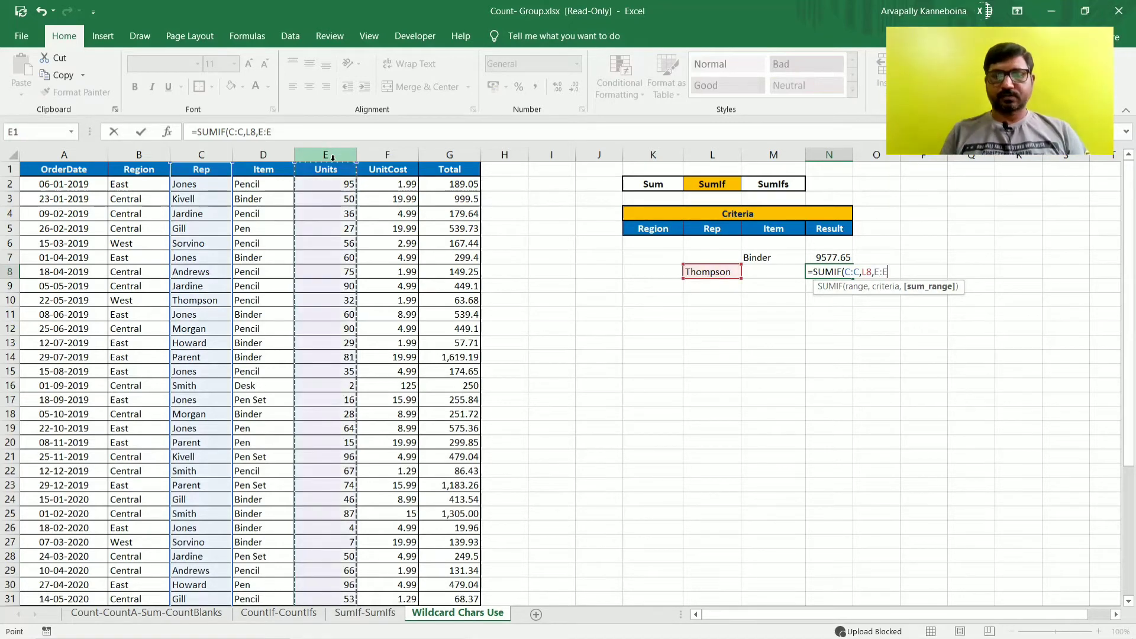
{"action": "key", "text": "Return"}
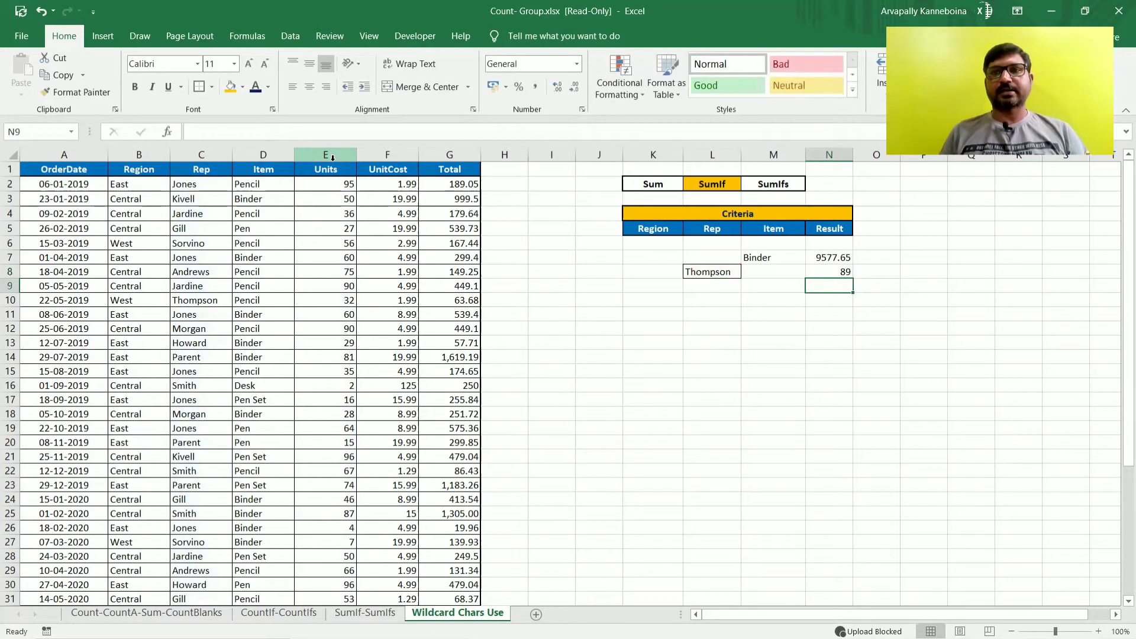
{"action": "key", "text": "Up"}
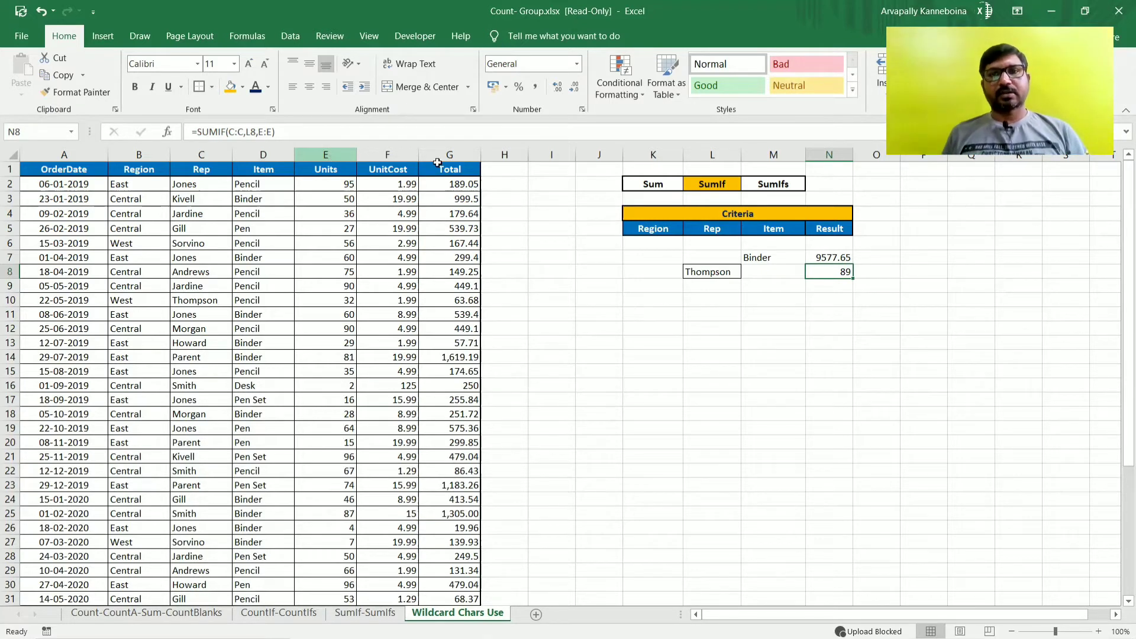
{"action": "left_click", "coordinate": [726, 274]}
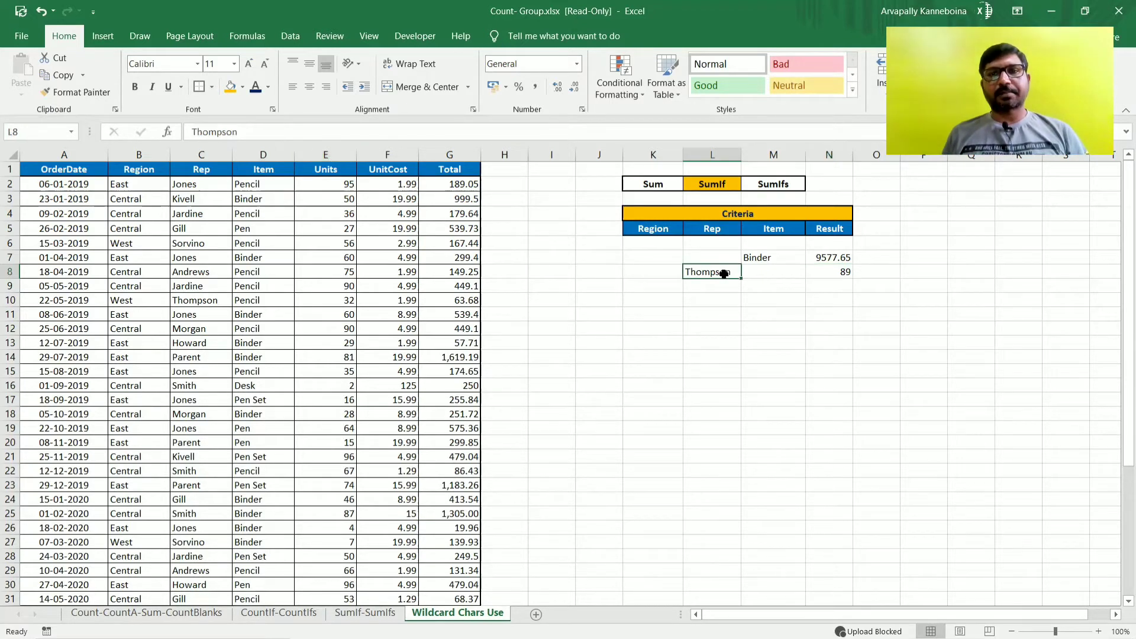
{"action": "left_click", "coordinate": [833, 276]}
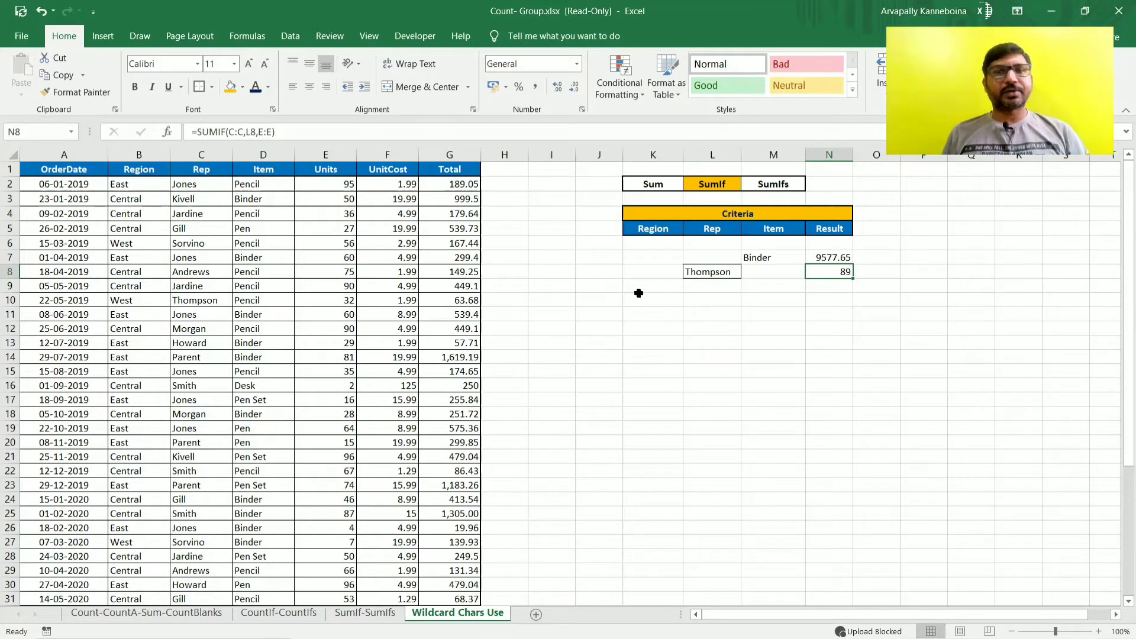
Step: Turn on filters for the order data and filter the Rep column by the search text "tho"
{"action": "left_click", "coordinate": [201, 169]}
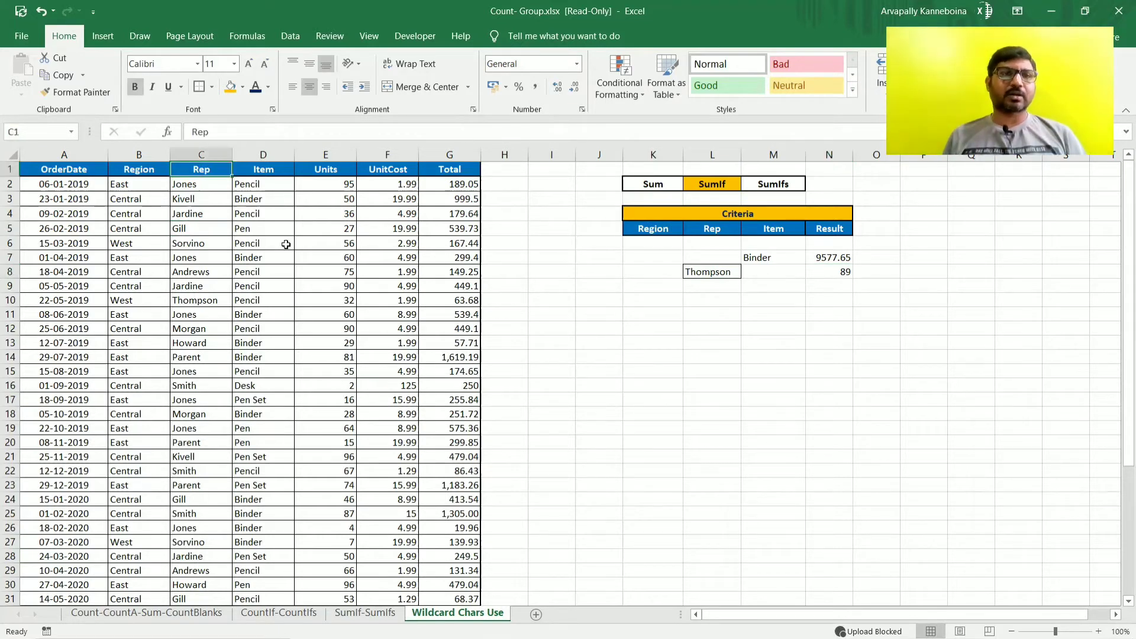
{"action": "key", "text": "ctrl+shift+l"}
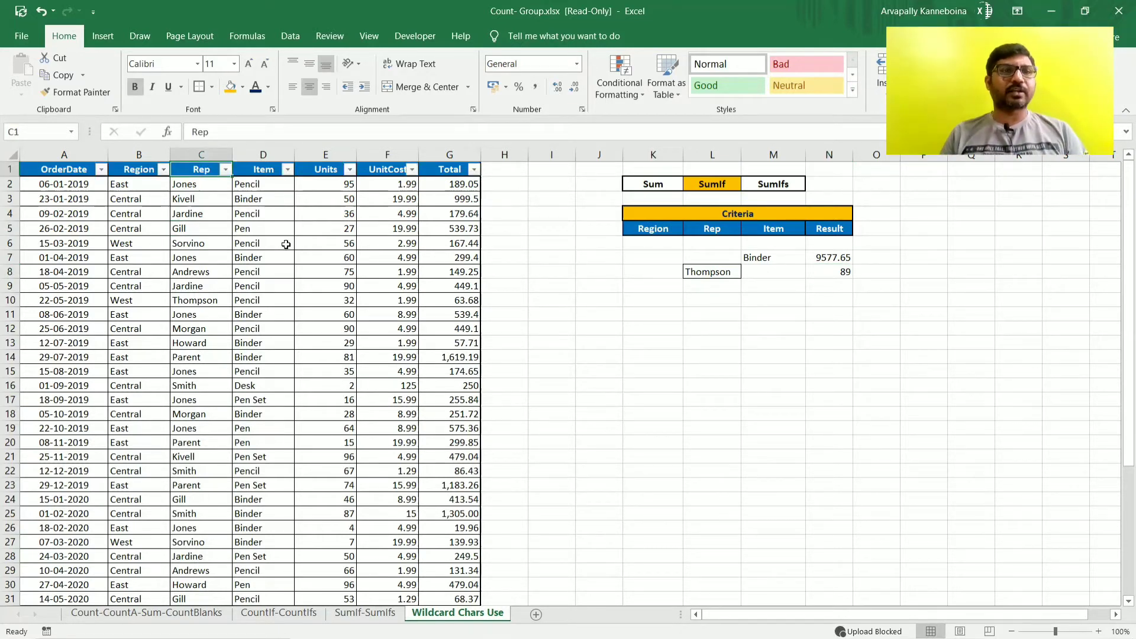
{"action": "key", "text": "alt+Down"}
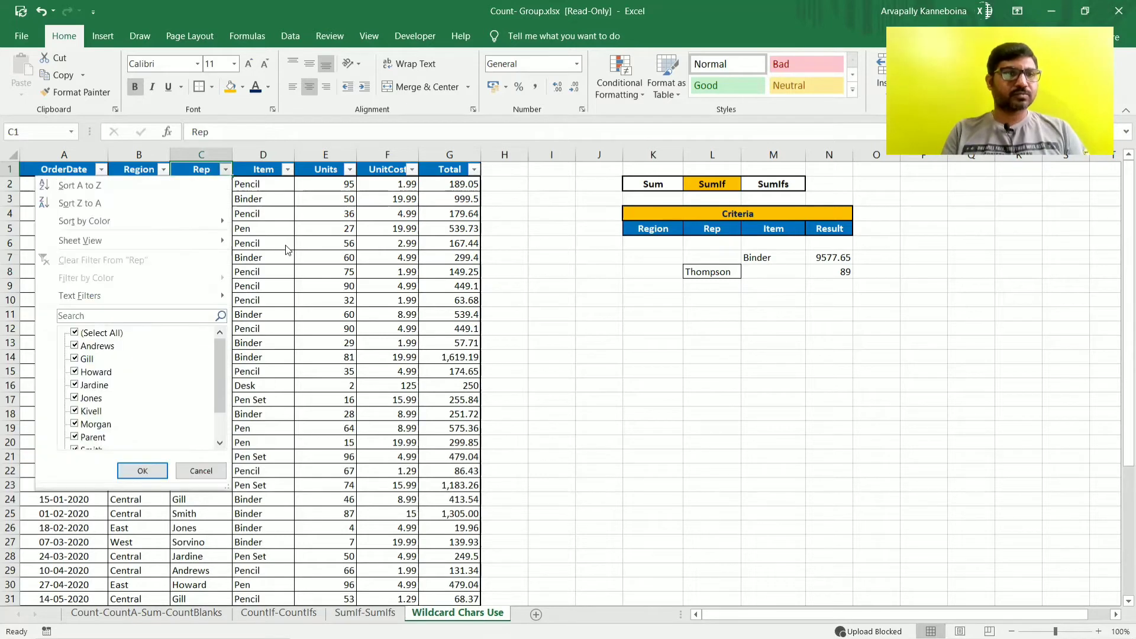
{"action": "type", "text": "tho"}
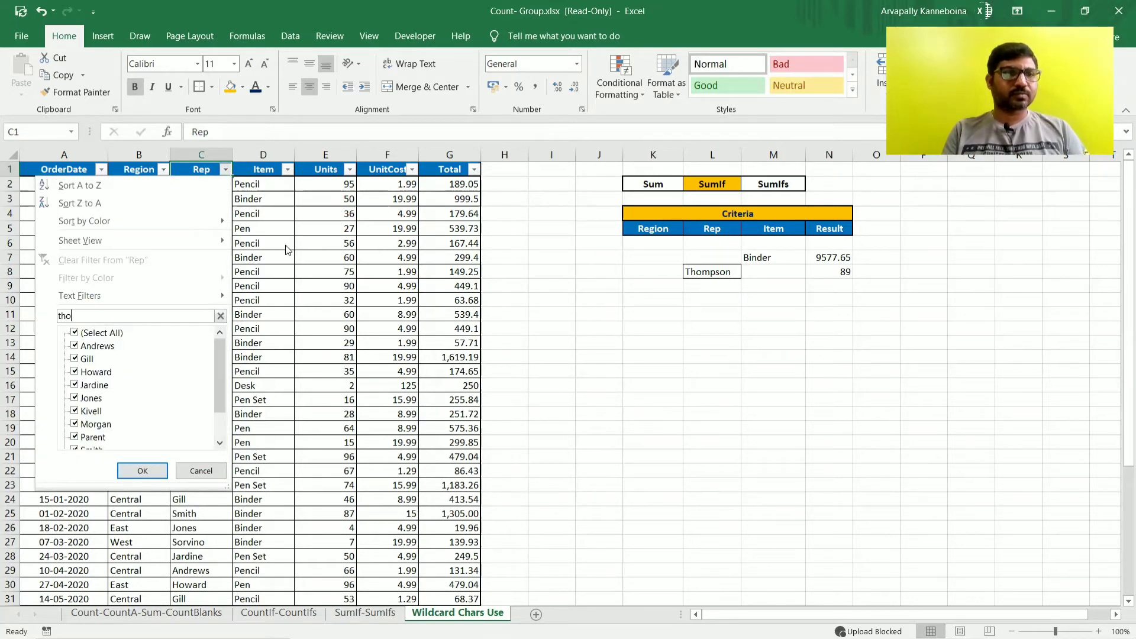
{"action": "key", "text": "Return"}
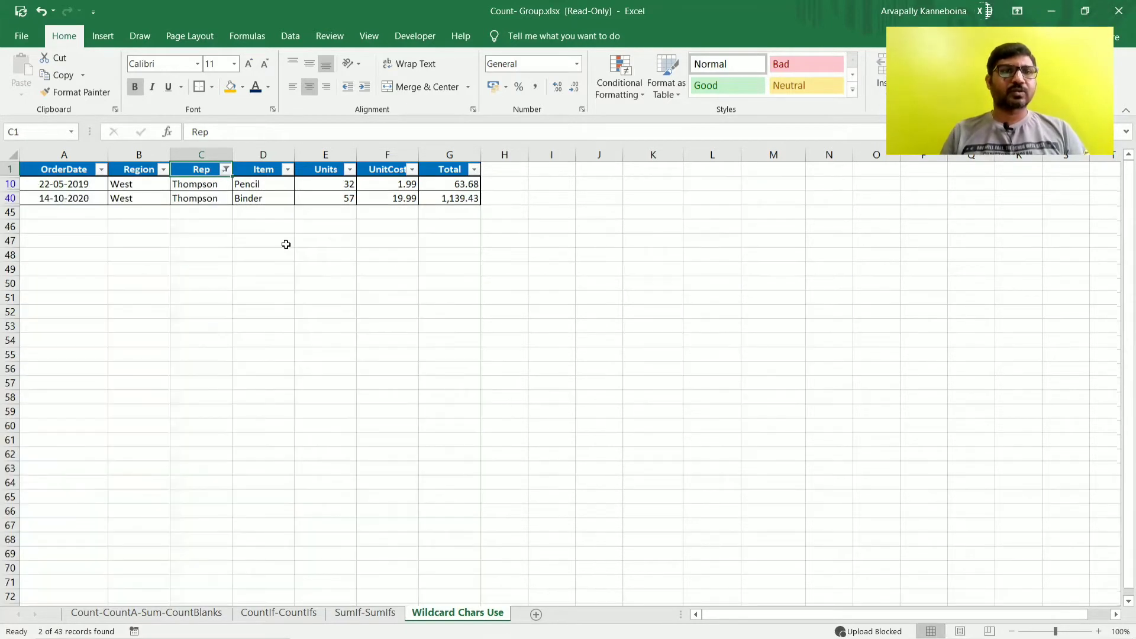
Step: Select the filtered Units values to check their sum against cell N8, and remove the filters from the order data
{"action": "key", "text": "Right"}
{"action": "key", "text": "Right"}
{"action": "key", "text": "Down"}
{"action": "key", "text": "shift+Down"}
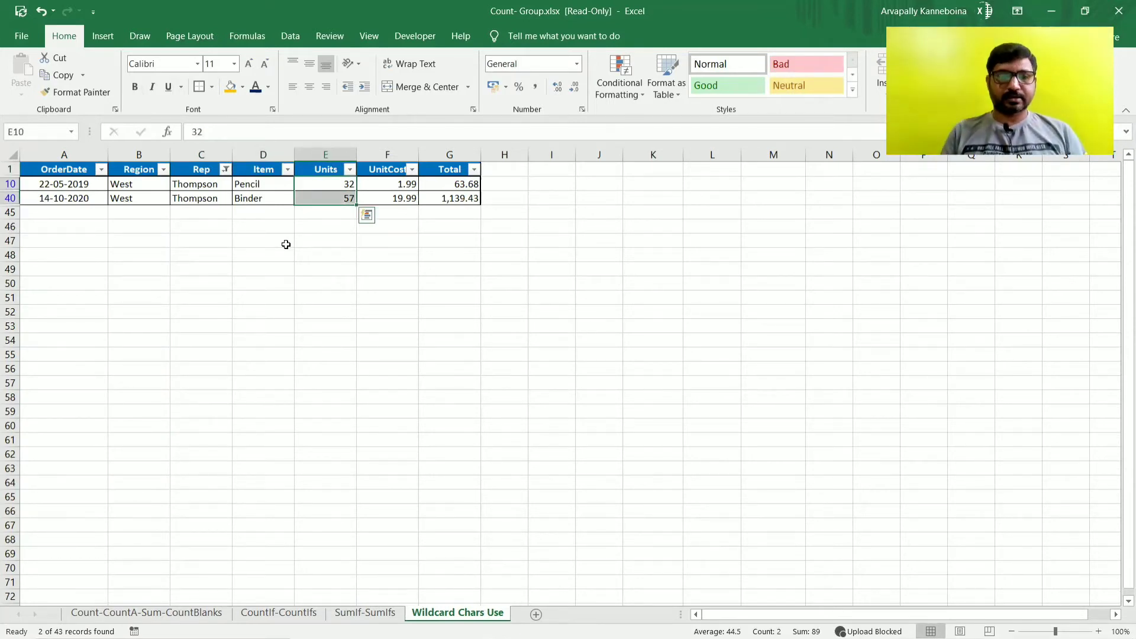
{"action": "key", "text": "ctrl+shift+l"}
{"action": "left_click", "coordinate": [840, 273]}
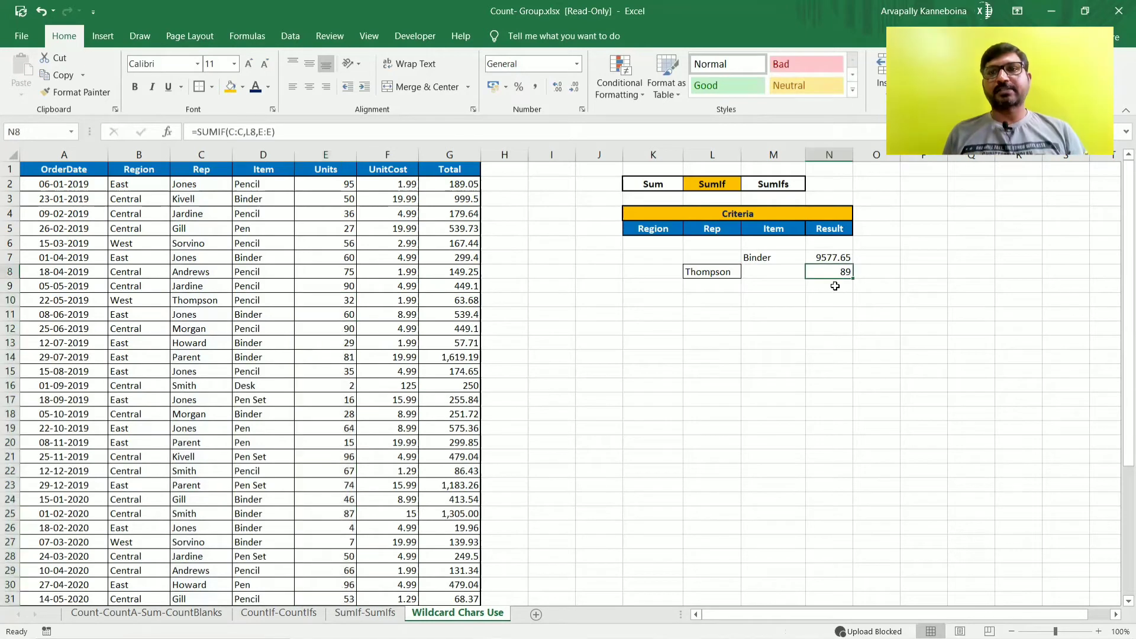
{"action": "left_click", "coordinate": [710, 299]}
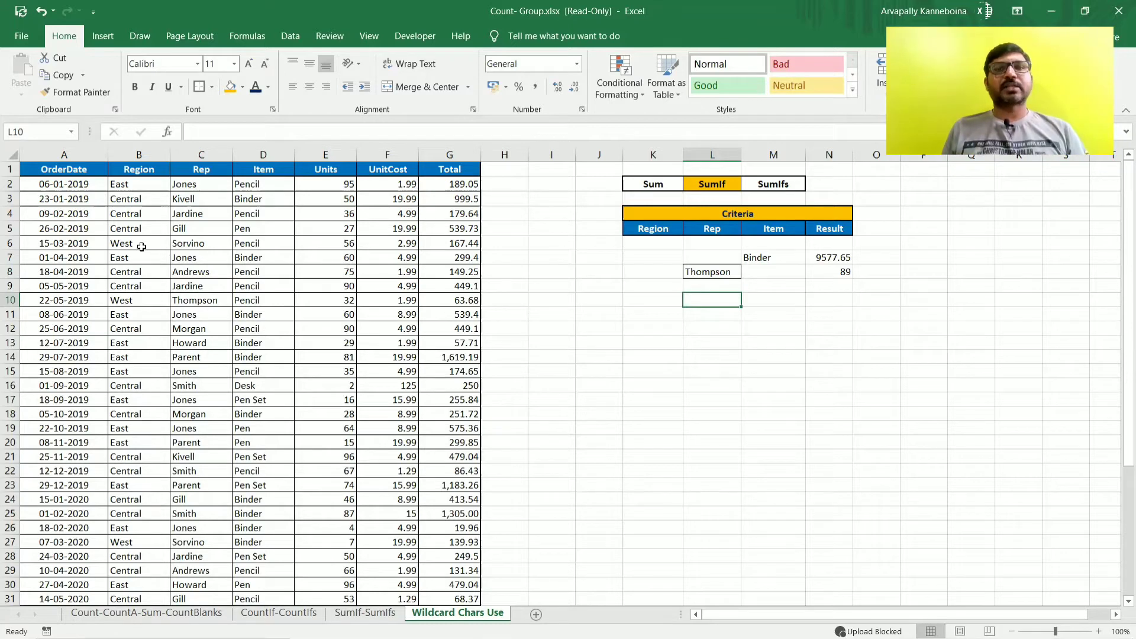
{"action": "left_click", "coordinate": [138, 155]}
{"action": "left_click", "coordinate": [145, 290]}
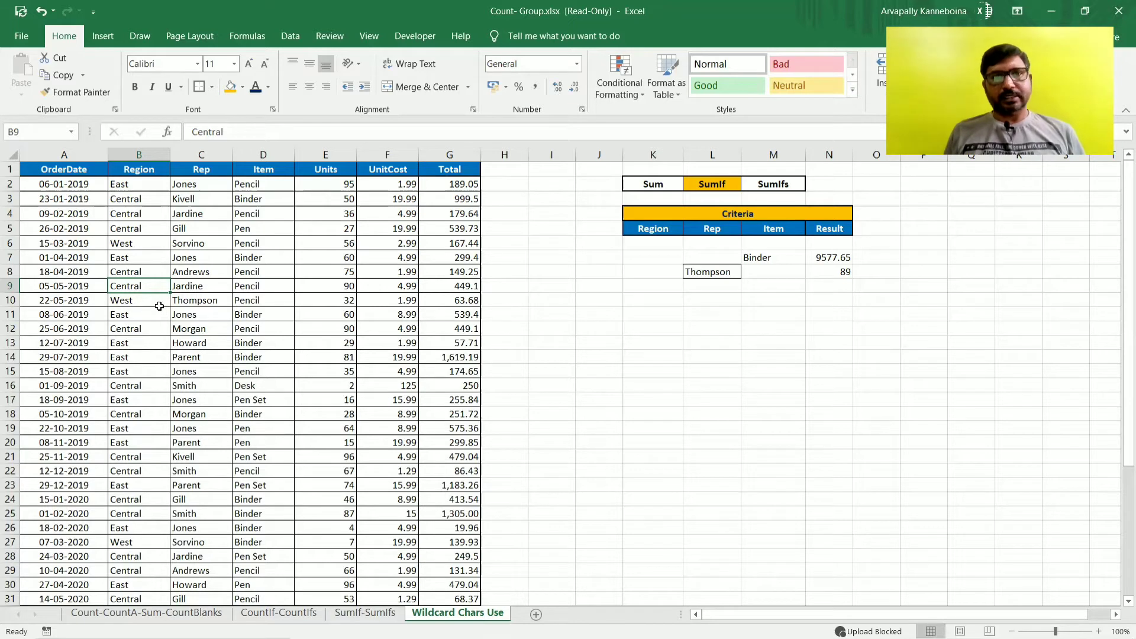
{"action": "left_click", "coordinate": [404, 244]}
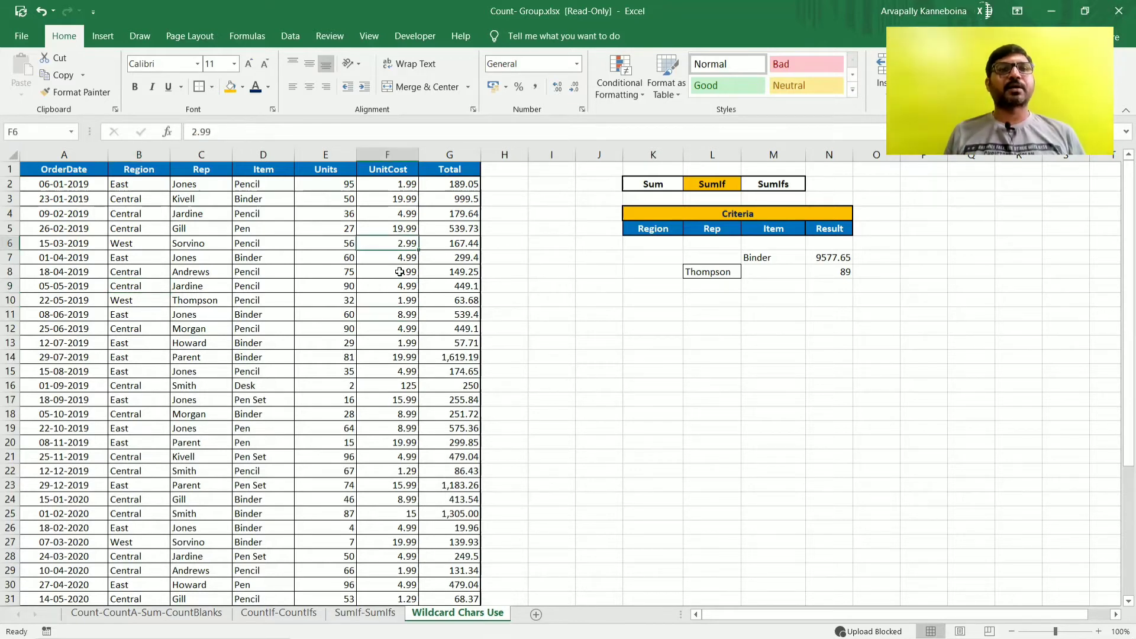
{"action": "left_click_drag", "start_coordinate": [404, 199], "coordinate": [410, 358]}
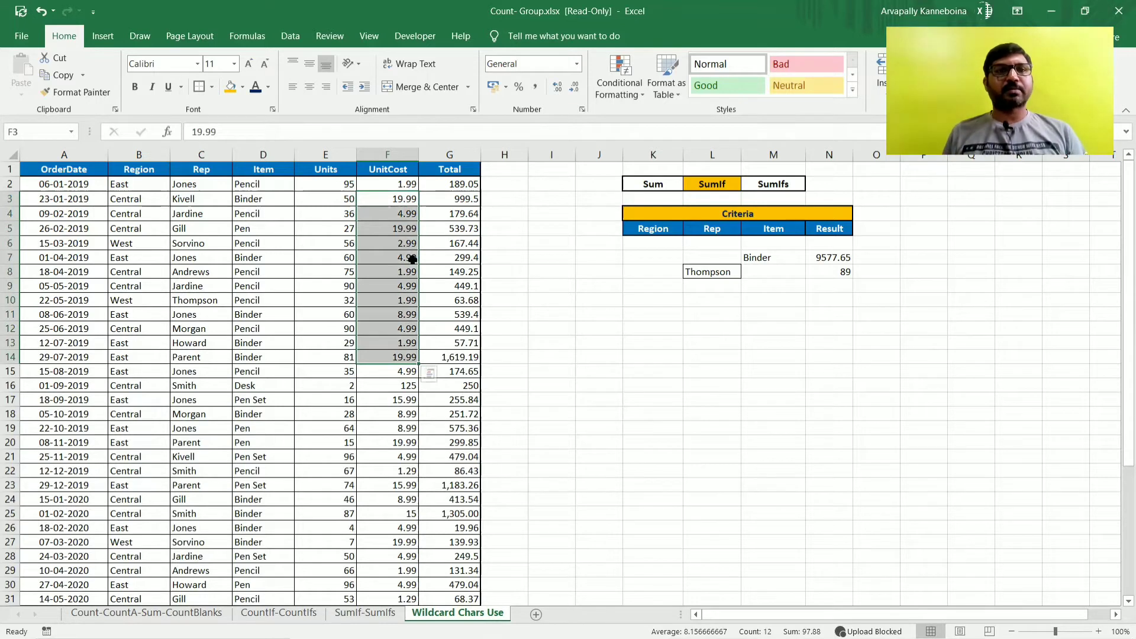
{"action": "left_click", "coordinate": [325, 298]}
{"action": "left_click", "coordinate": [639, 467]}
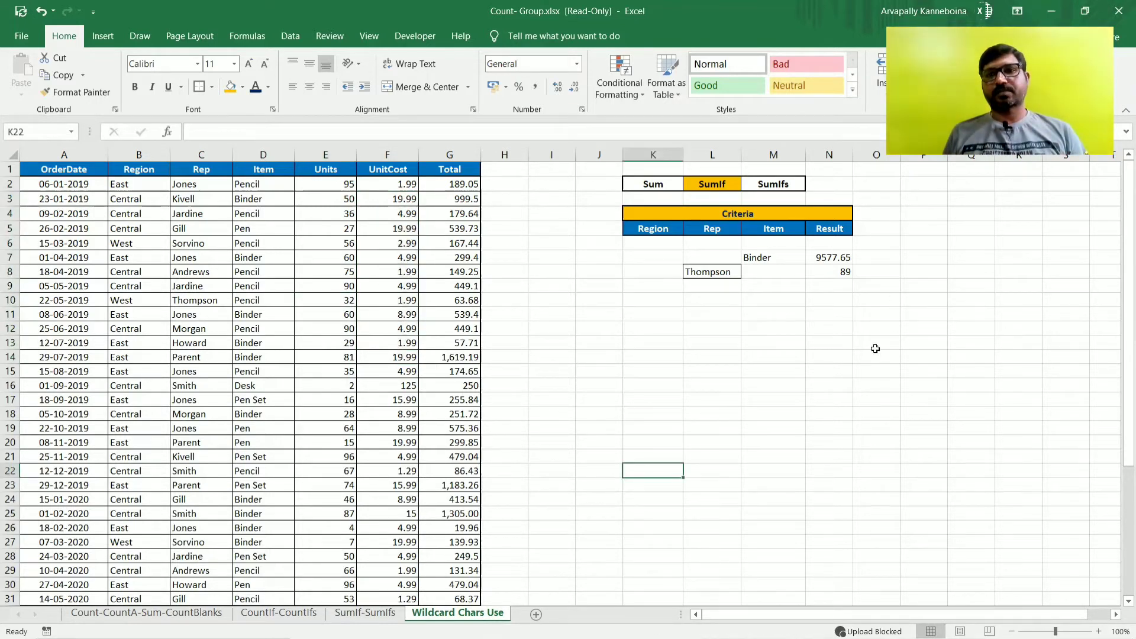
{"action": "left_click", "coordinate": [874, 348]}
{"action": "left_click", "coordinate": [714, 303]}
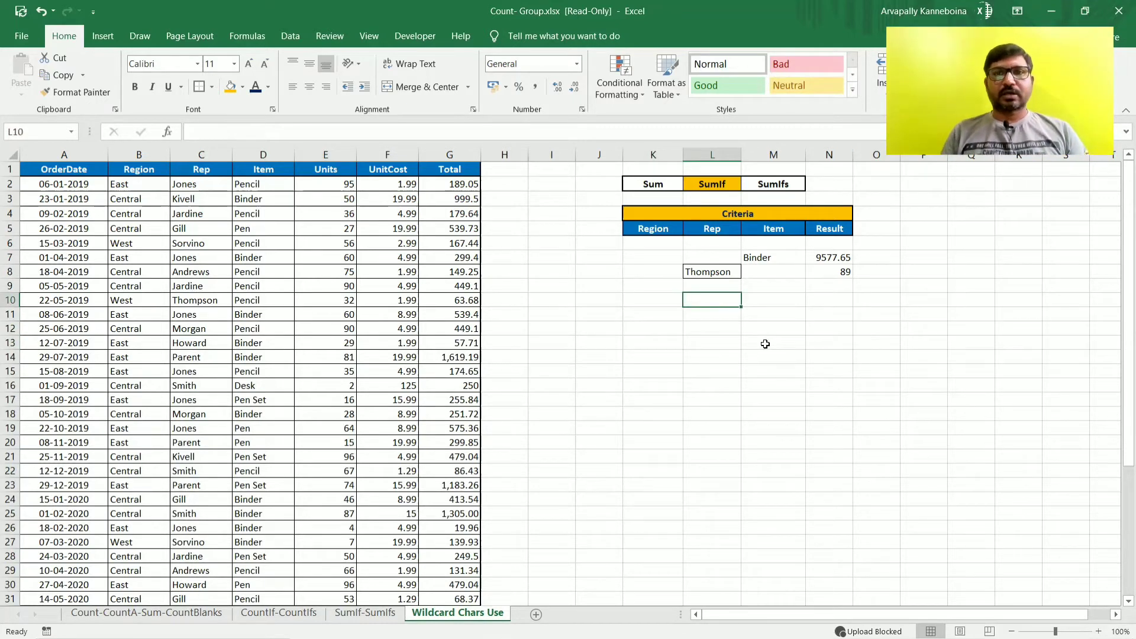
{"action": "key", "text": "Left"}
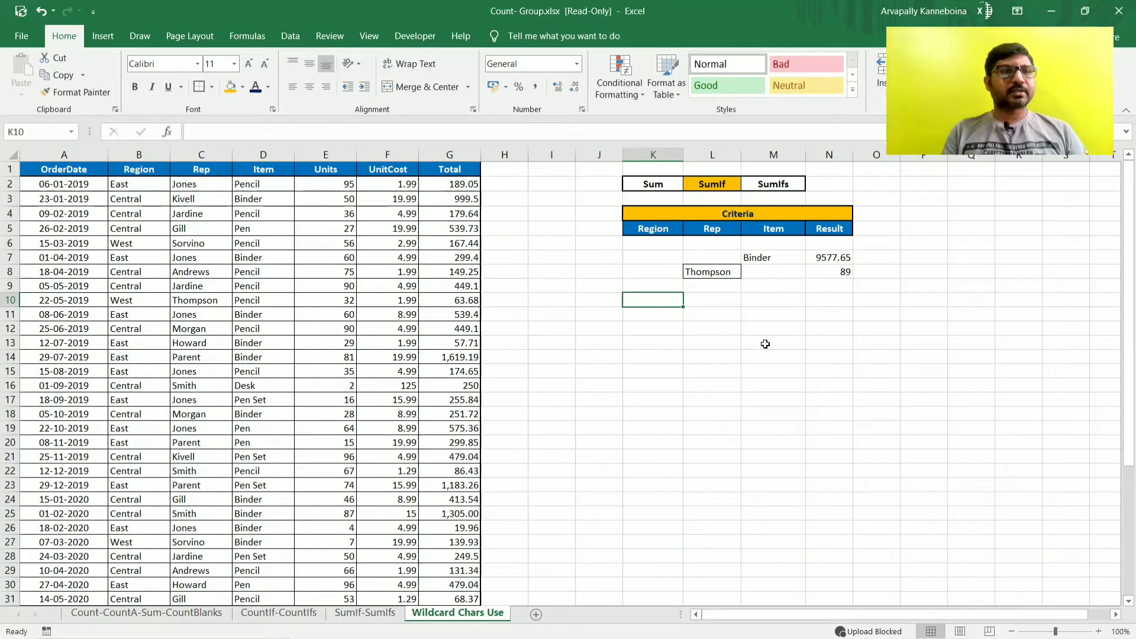
Step: Enter West in cell K10 under Region and Desk in cell M10 under Item as criteria
{"action": "type", "text": "West"}
{"action": "key", "text": "Tab"}
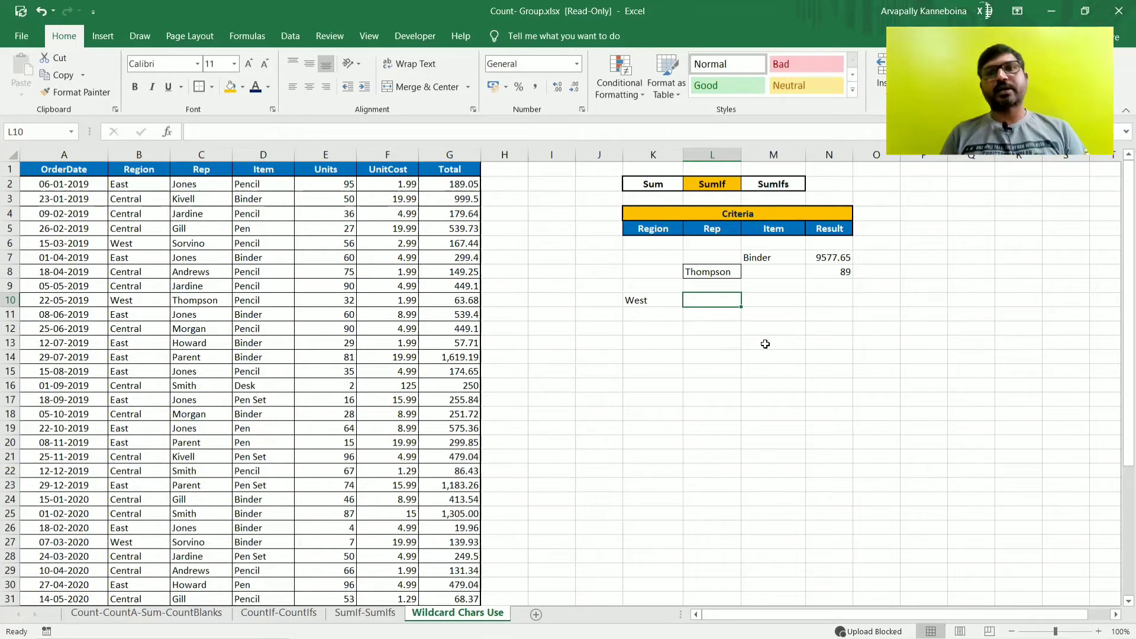
{"action": "key", "text": "Tab"}
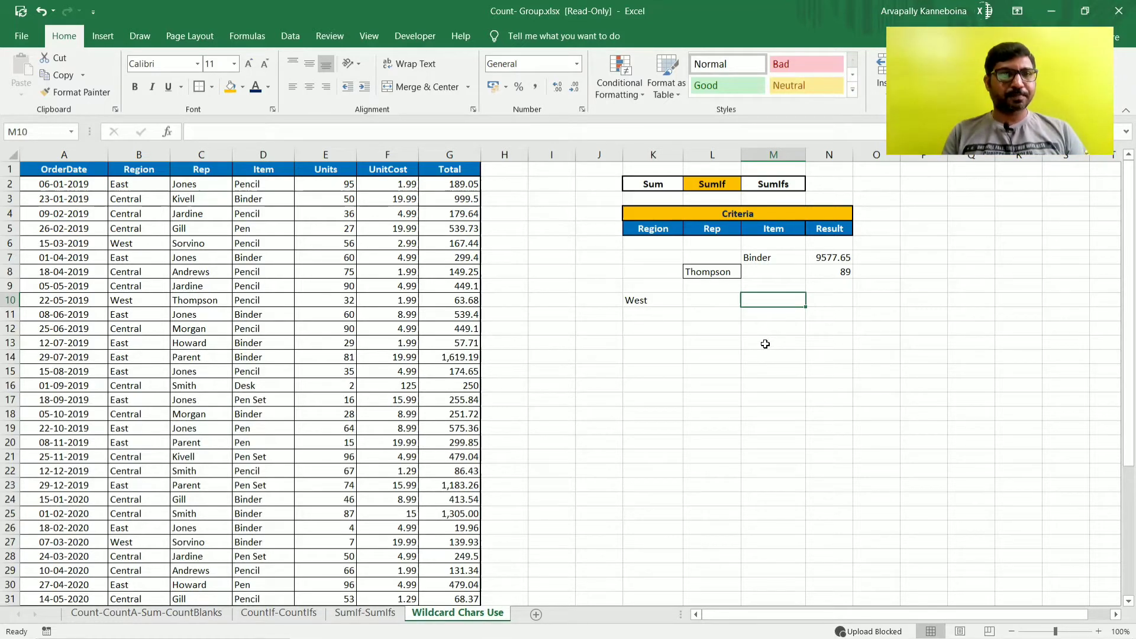
{"action": "type", "text": "Desk"}
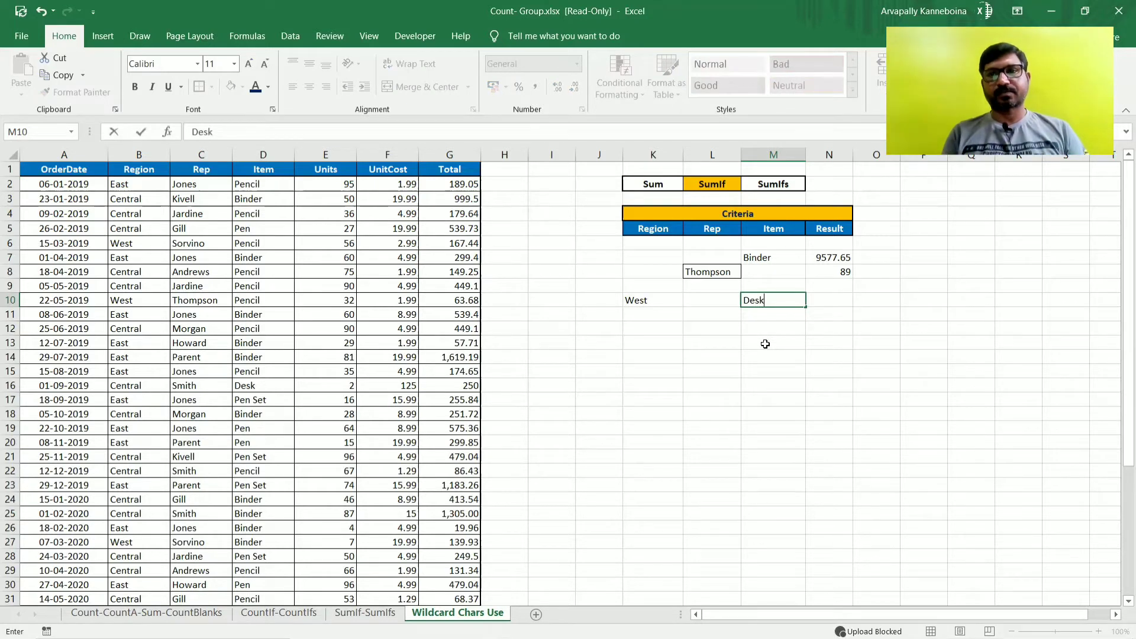
{"action": "key", "text": "Tab"}
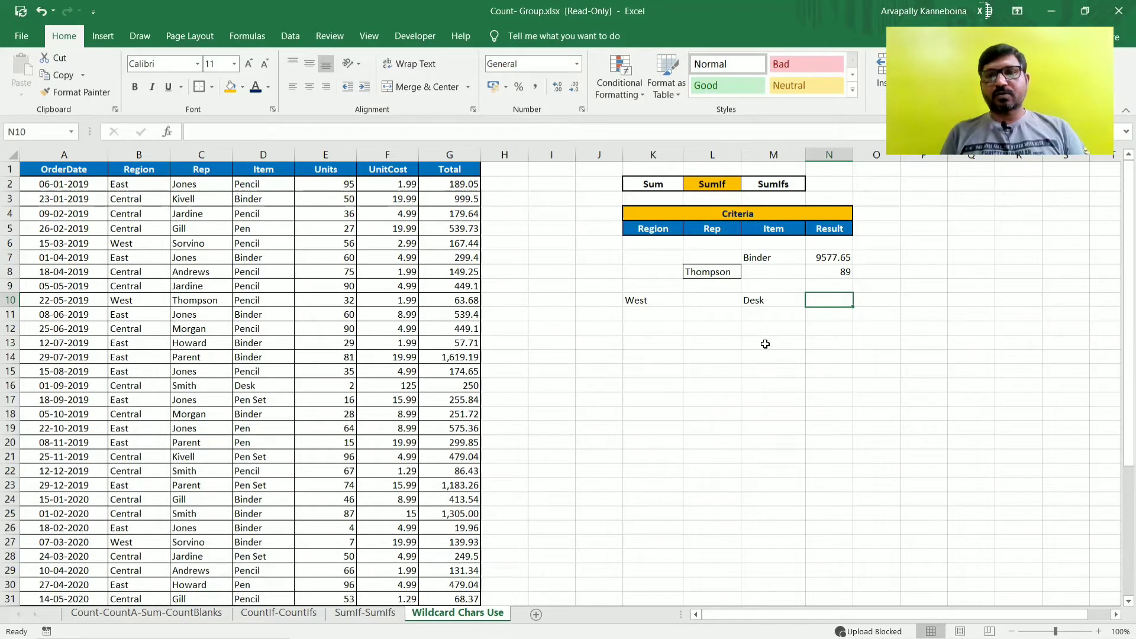
Step: Enter the label "Summif Units" in cell N10 under Result
{"action": "type", "text": "Summ"}
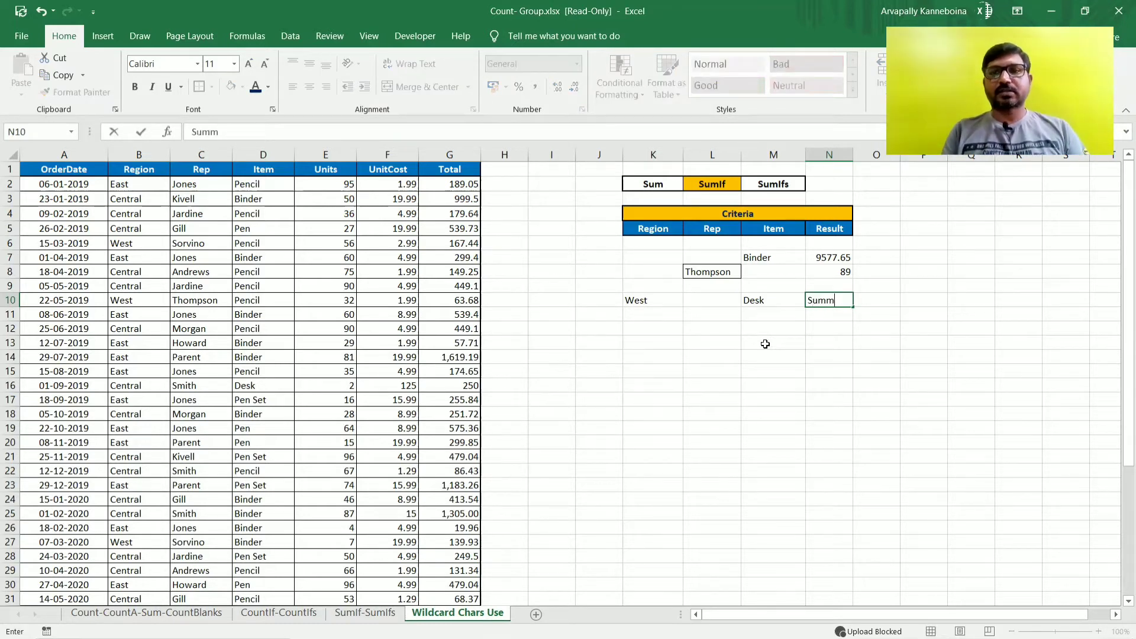
{"action": "type", "text": "if Units"}
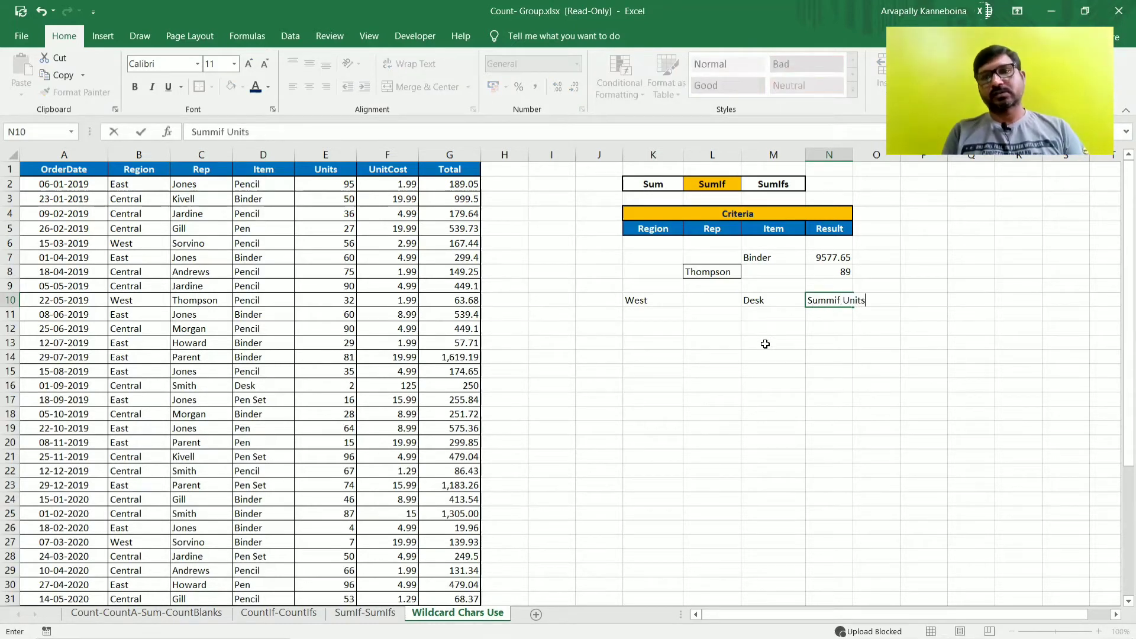
{"action": "key", "text": "Return"}
{"action": "key", "text": "Left"}
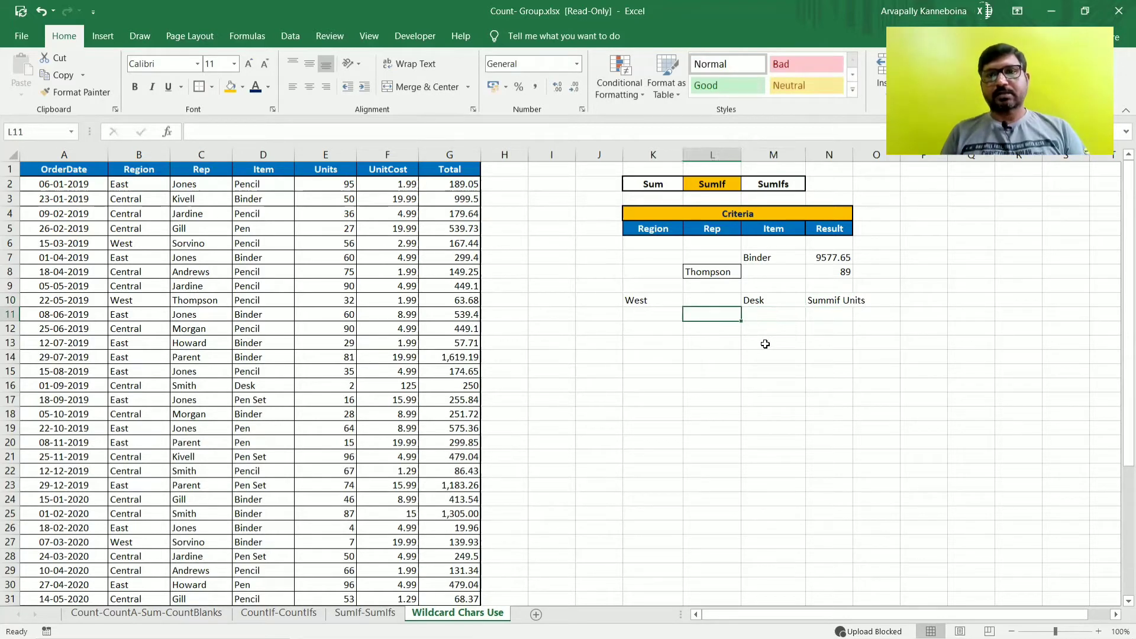
Step: Enter the label "Total Price" in cell P10
{"action": "key", "text": "Right"}
{"action": "key", "text": "Right"}
{"action": "key", "text": "Up"}
{"action": "key", "text": "Right"}
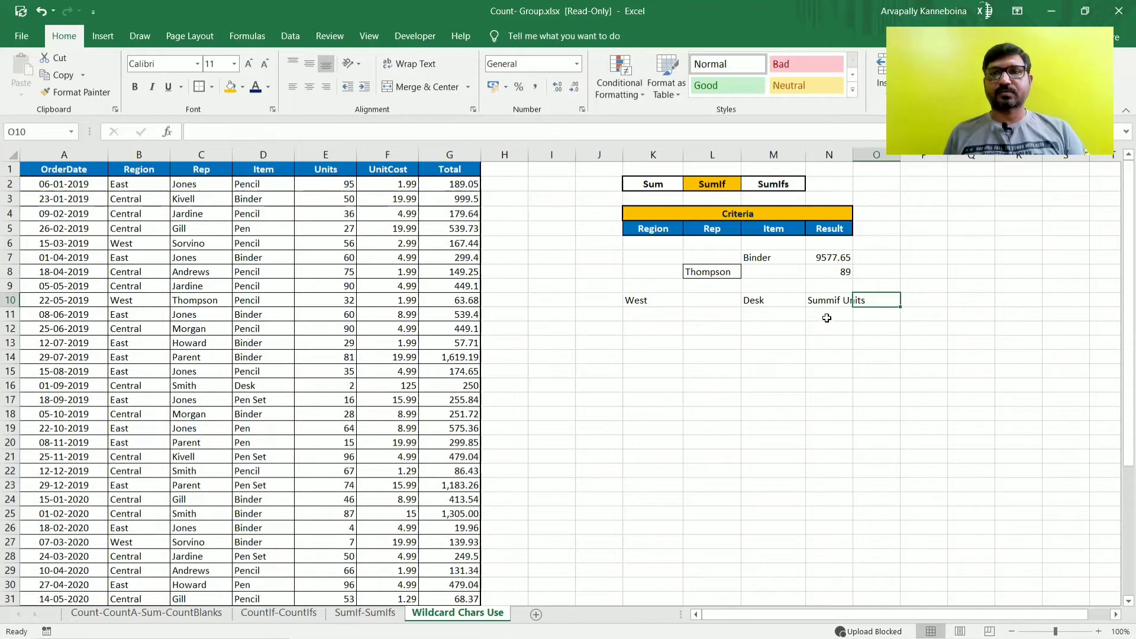
{"action": "left_click", "coordinate": [834, 339]}
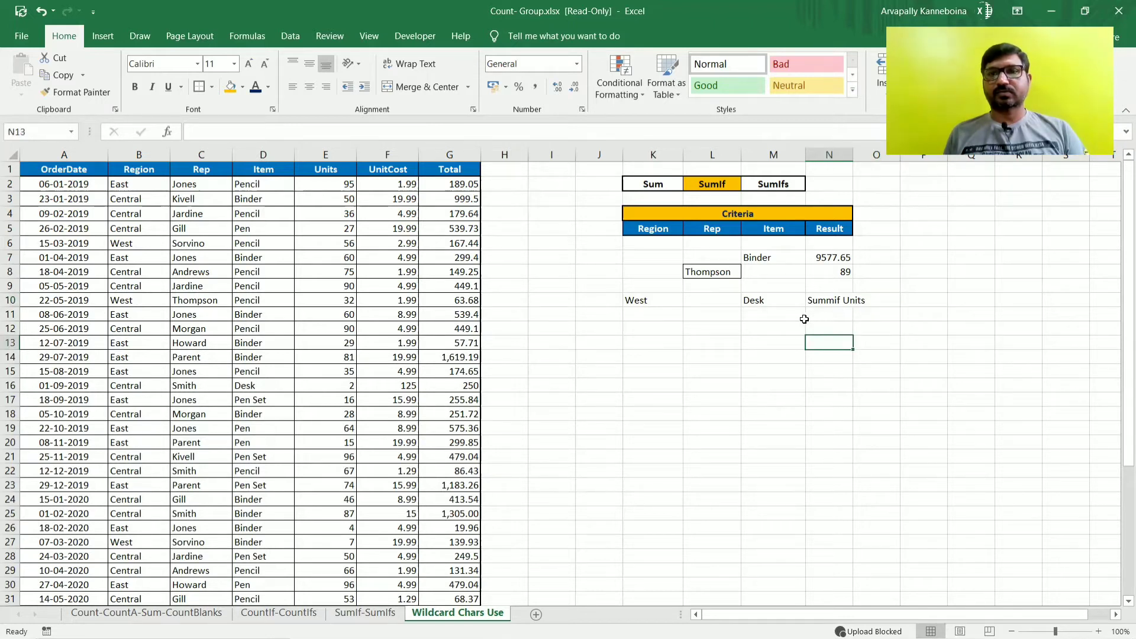
{"action": "left_click", "coordinate": [825, 327]}
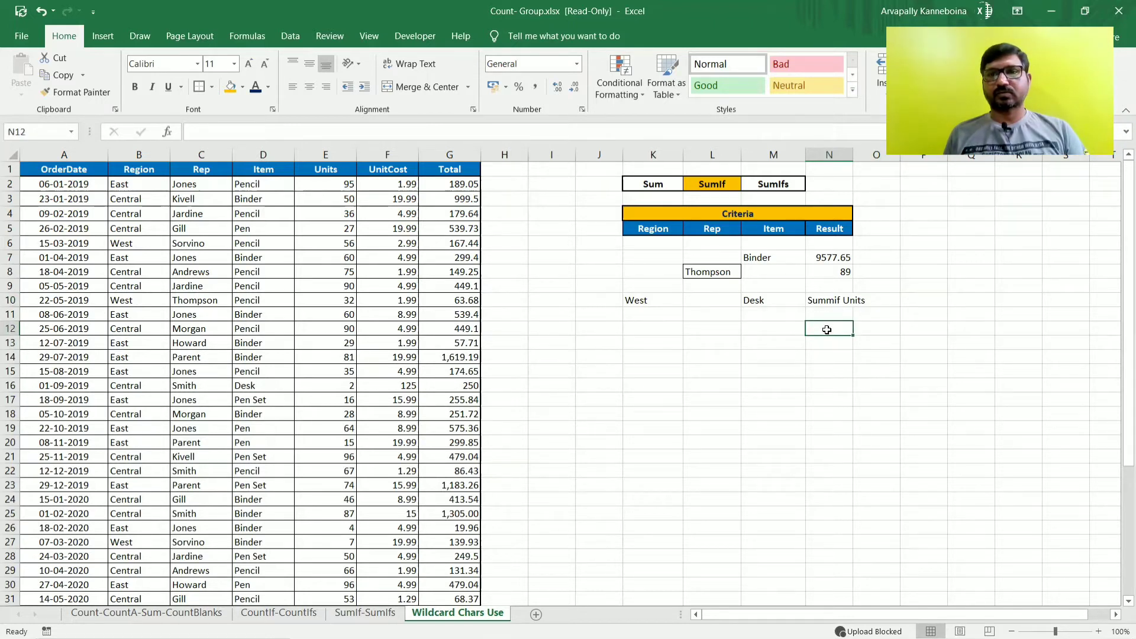
{"action": "left_click", "coordinate": [916, 301]}
{"action": "type", "text": "T"}
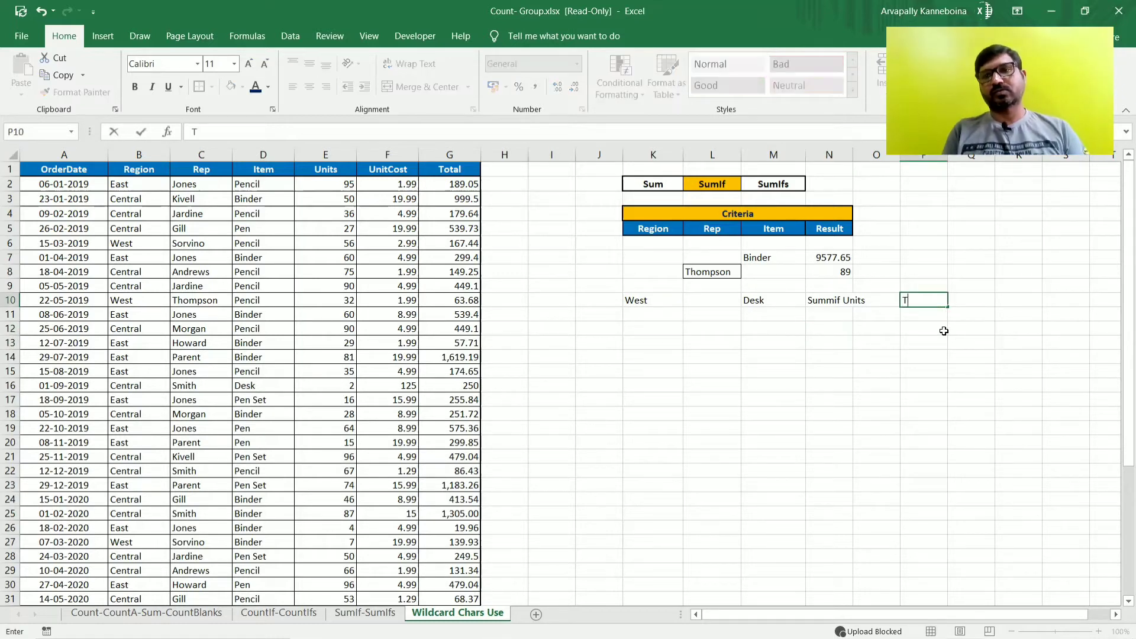
{"action": "type", "text": "otal Pri"}
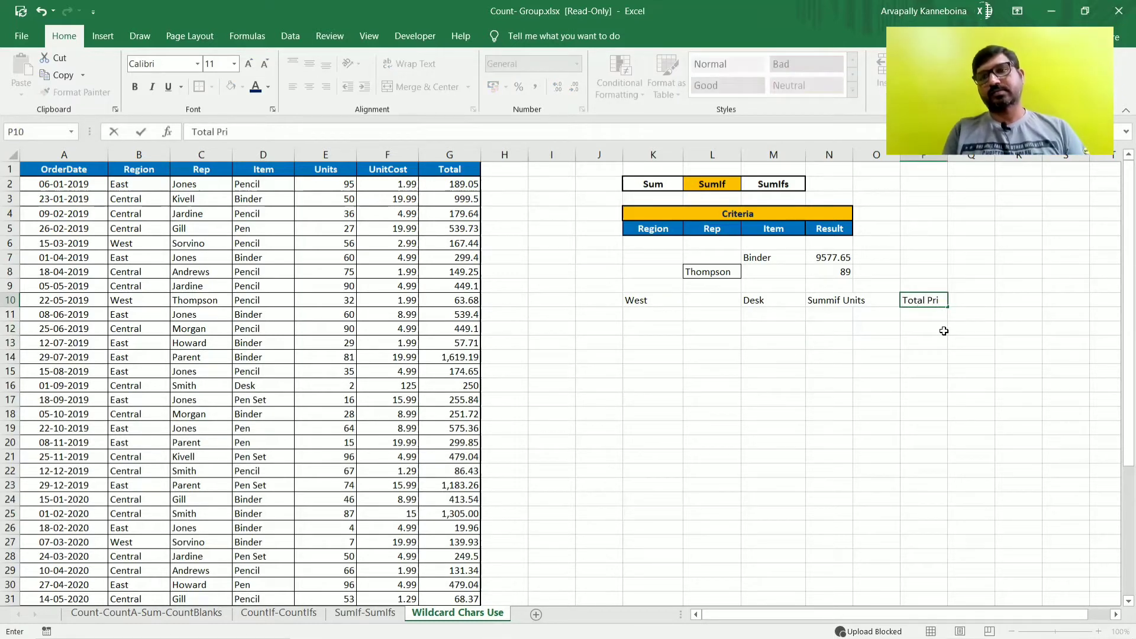
{"action": "type", "text": "ce"}
{"action": "key", "text": "Return"}
Step: Clear the Desk item criterion from cell M10, keeping West as the only criterion in the row
{"action": "left_click", "coordinate": [848, 302]}
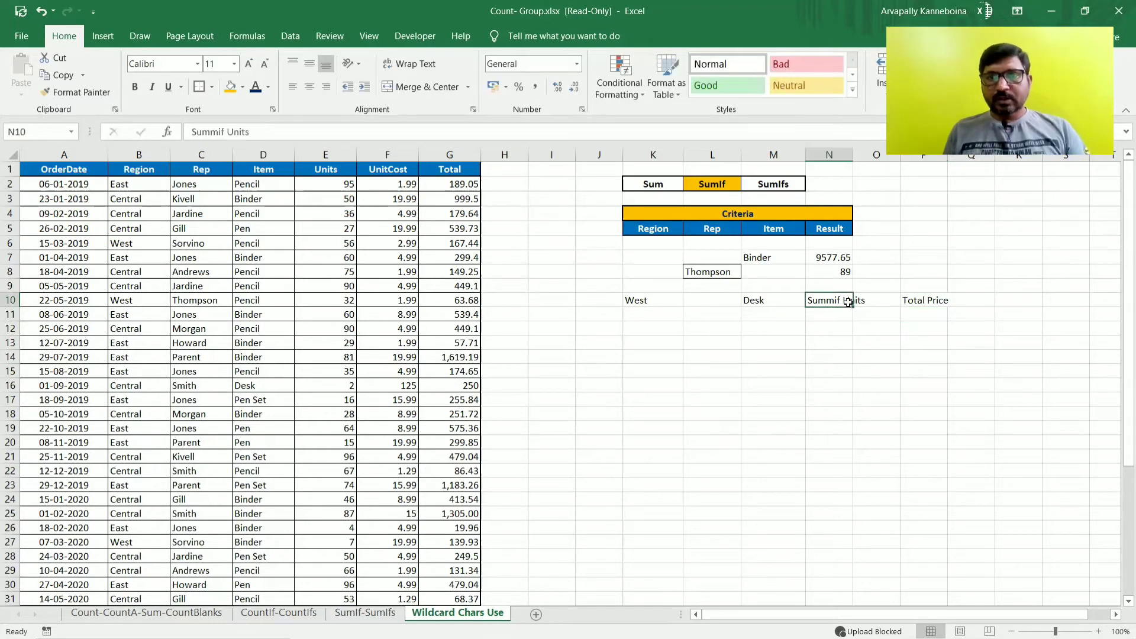
{"action": "left_click", "coordinate": [829, 342]}
{"action": "left_click", "coordinate": [656, 303]}
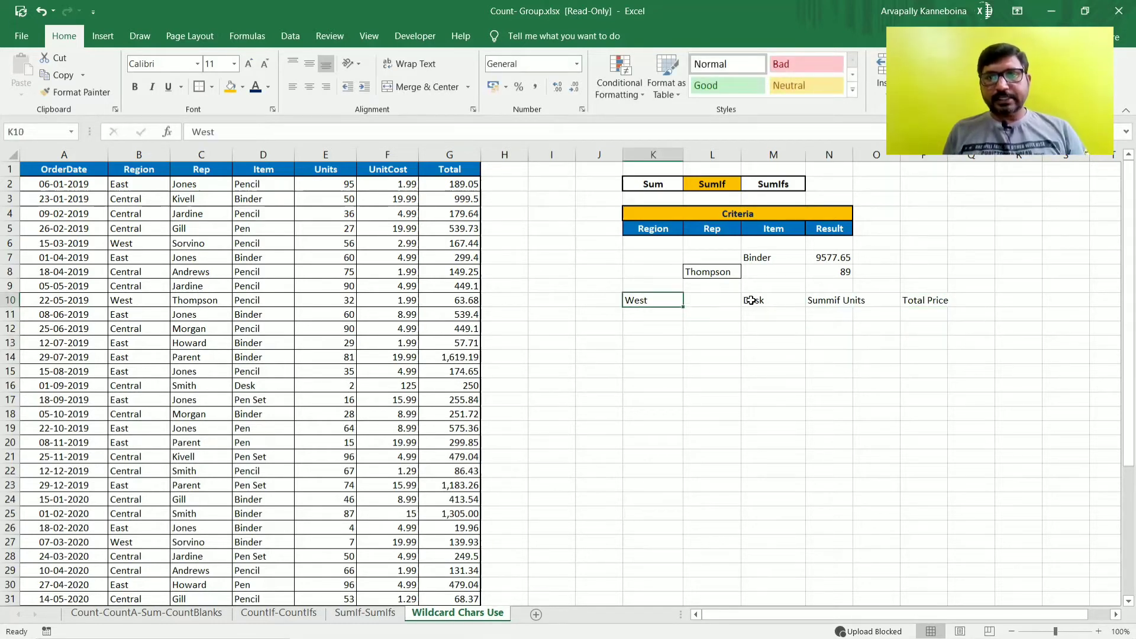
{"action": "left_click", "coordinate": [750, 300], "text": "ctrl"}
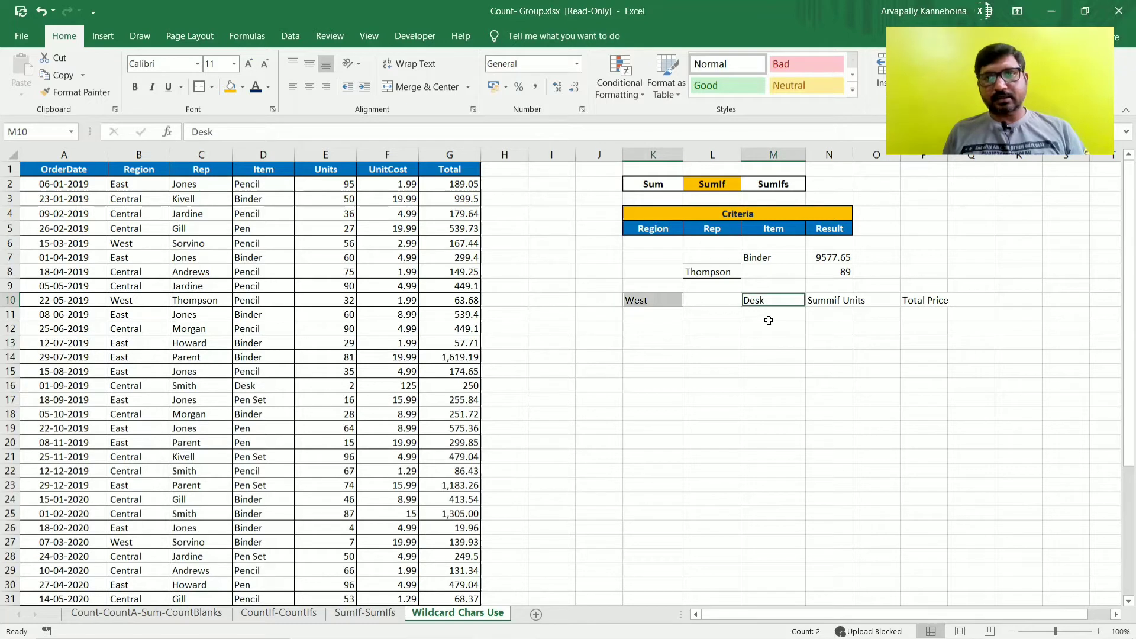
{"action": "left_click", "coordinate": [769, 331]}
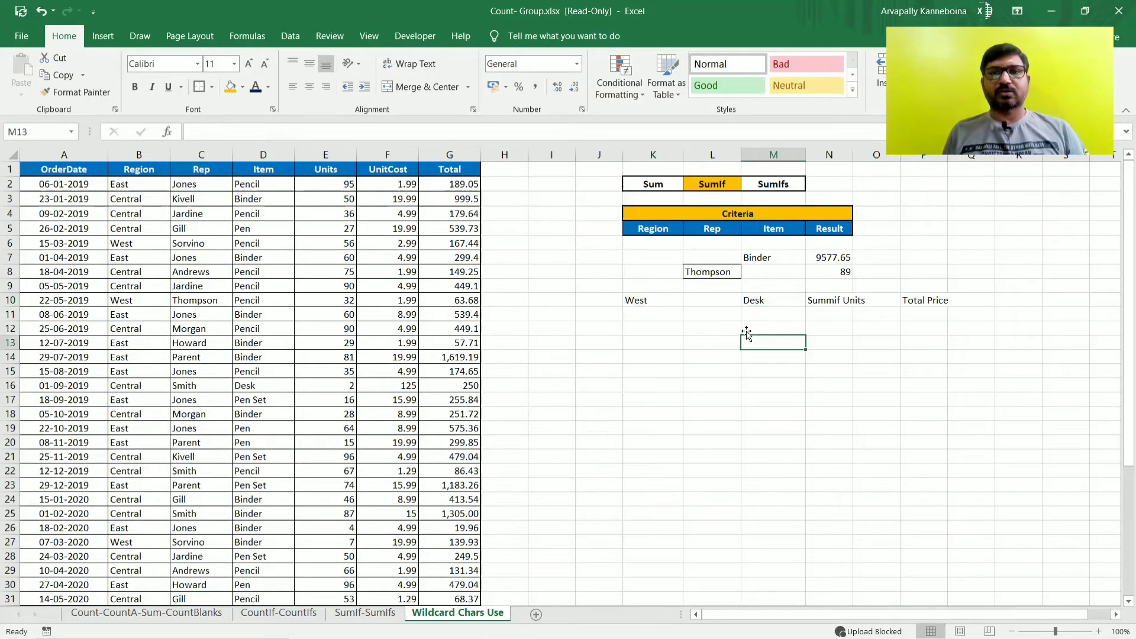
{"action": "left_click", "coordinate": [642, 303]}
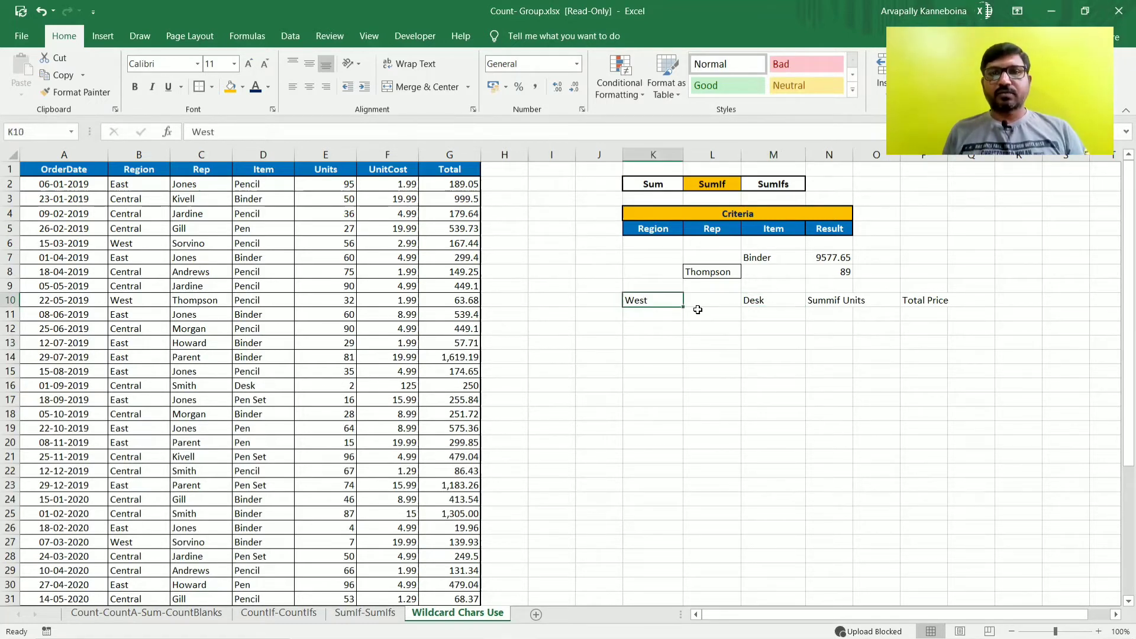
{"action": "left_click", "coordinate": [754, 301]}
{"action": "key", "text": "Delete"}
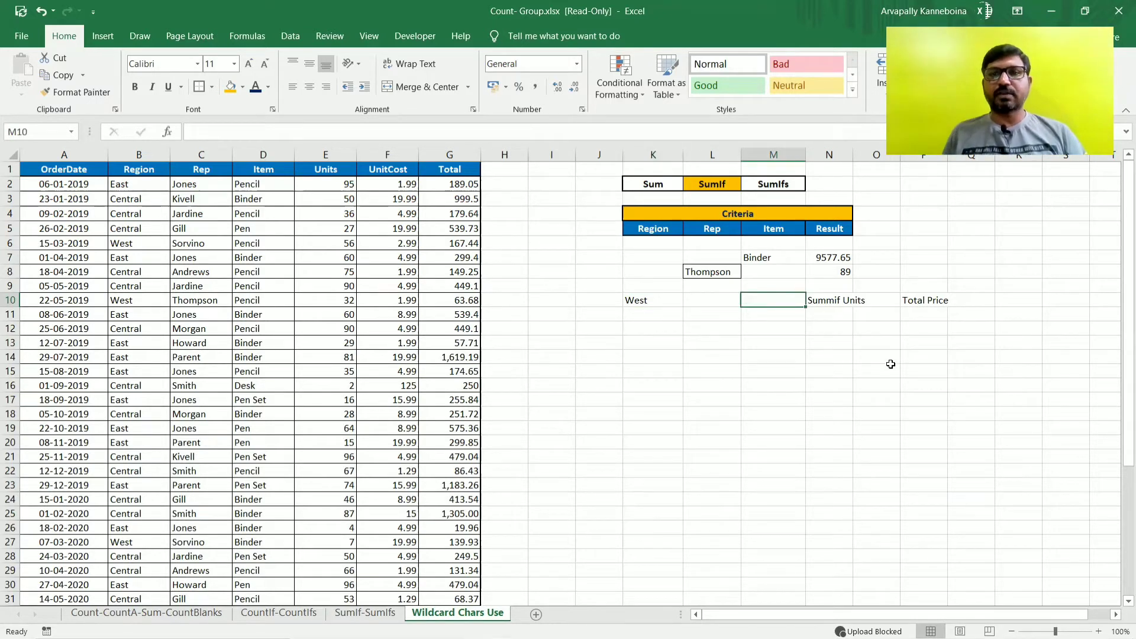
{"action": "left_click", "coordinate": [650, 302]}
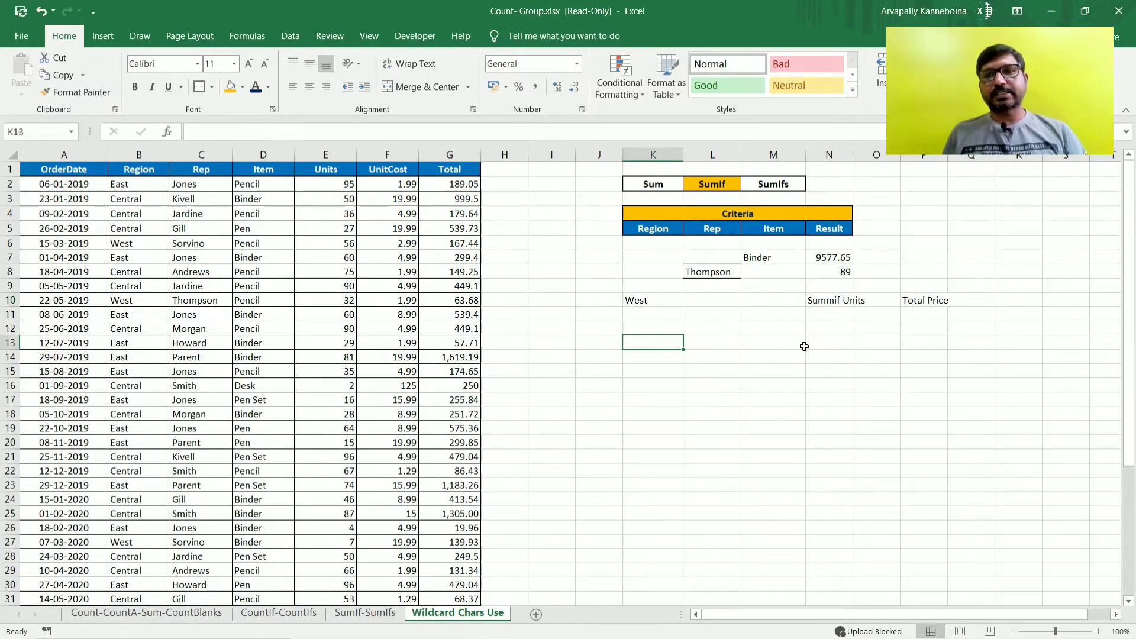
Step: Examine the Units, UnitCost and Total columns of the order data as possible columns to sum
{"action": "left_click", "coordinate": [837, 303]}
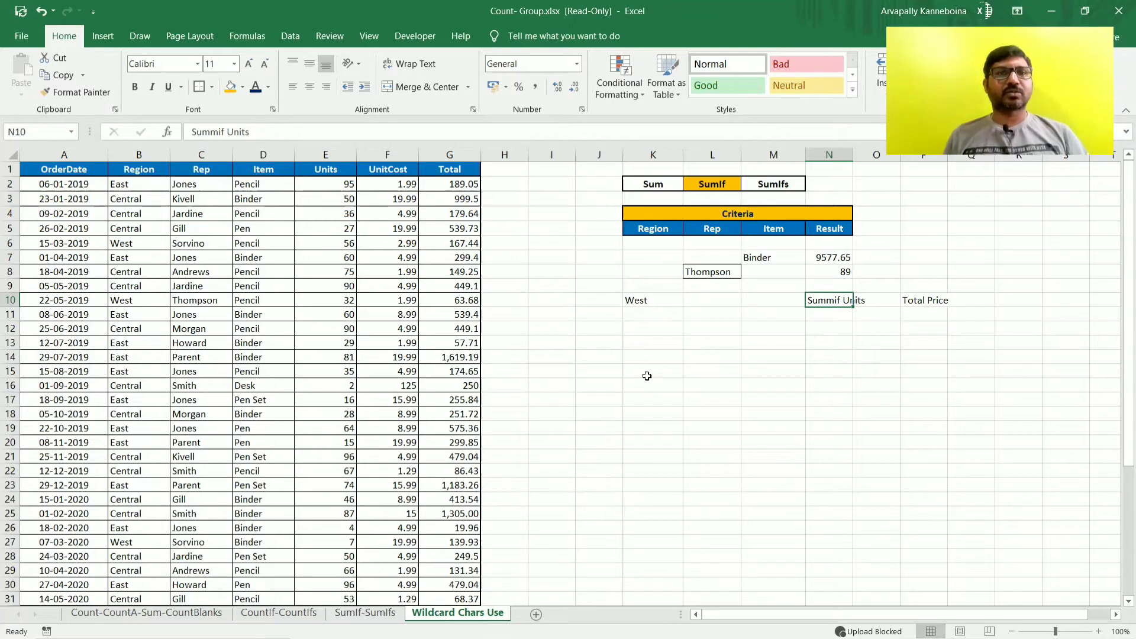
{"action": "left_click_drag", "start_coordinate": [330, 155], "coordinate": [368, 155]}
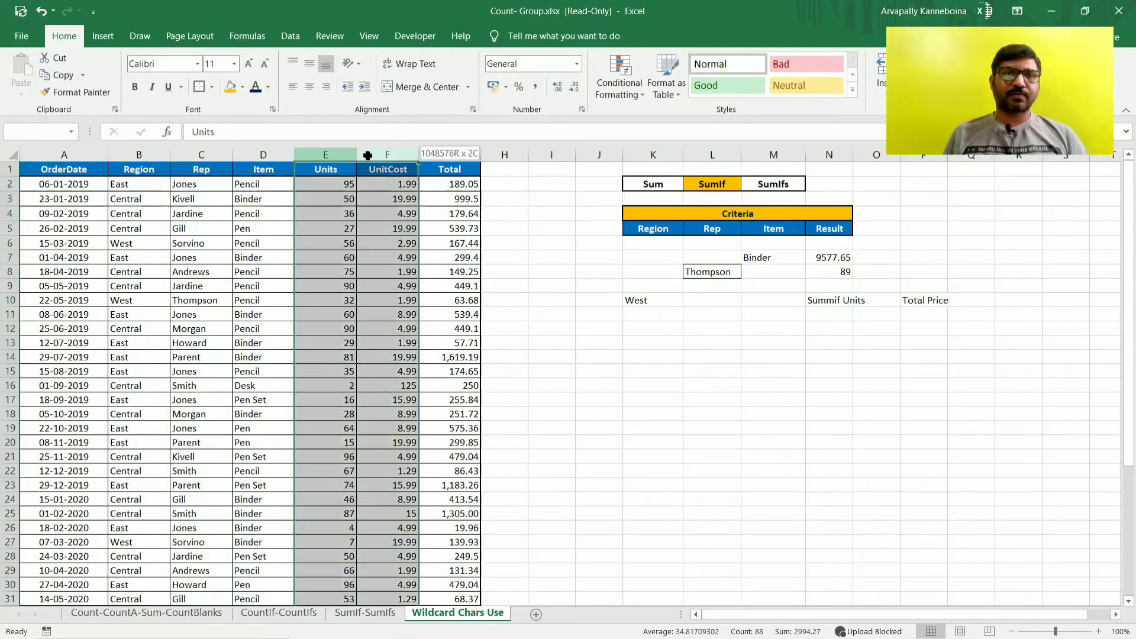
{"action": "left_click", "coordinate": [326, 198]}
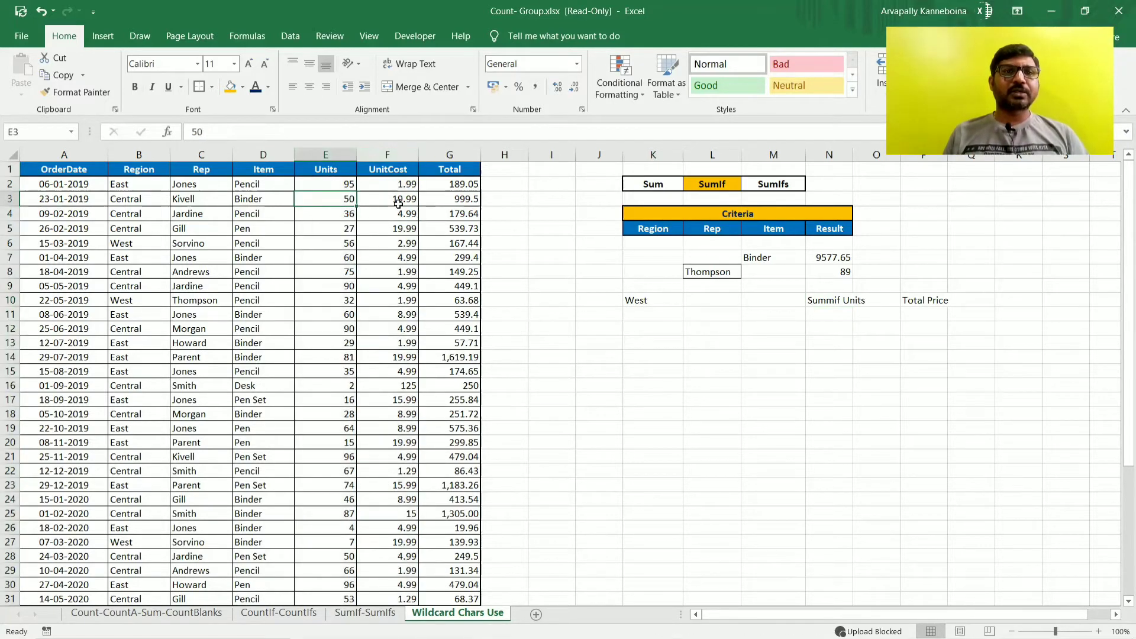
{"action": "left_click", "coordinate": [398, 203]}
{"action": "left_click", "coordinate": [454, 202]}
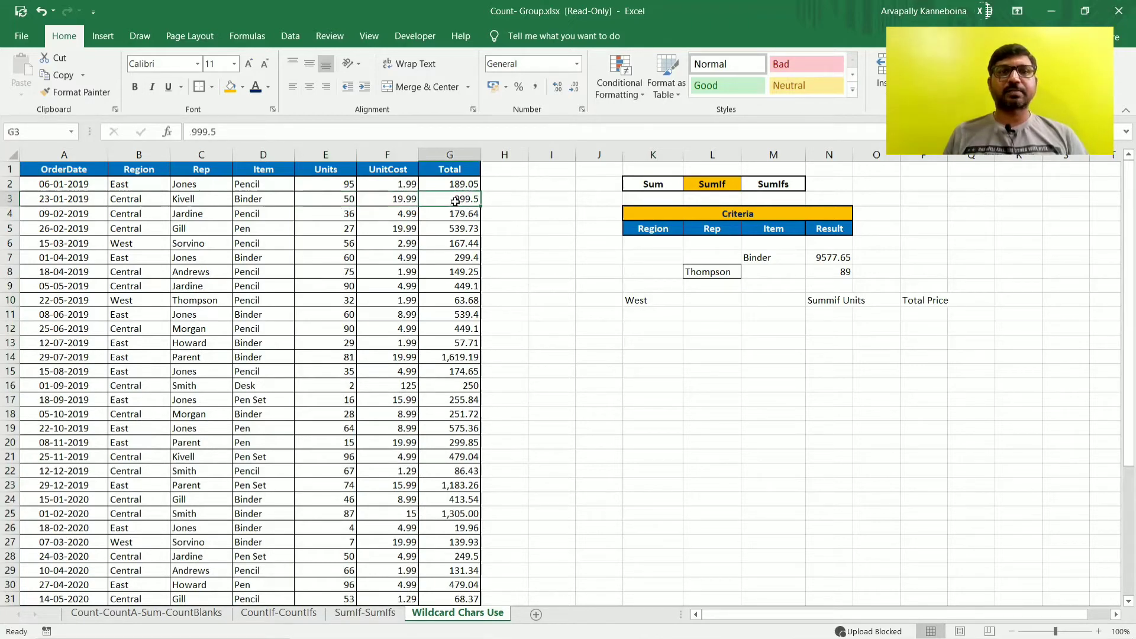
{"action": "left_click", "coordinate": [454, 153]}
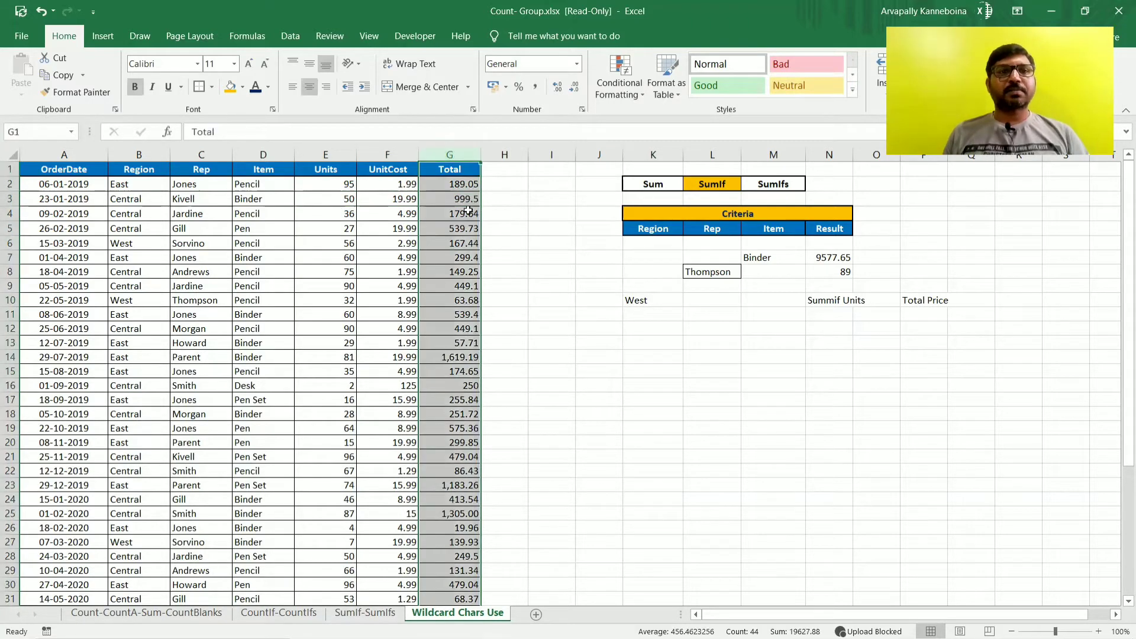
{"action": "left_click", "coordinate": [343, 200]}
{"action": "left_click", "coordinate": [441, 243]}
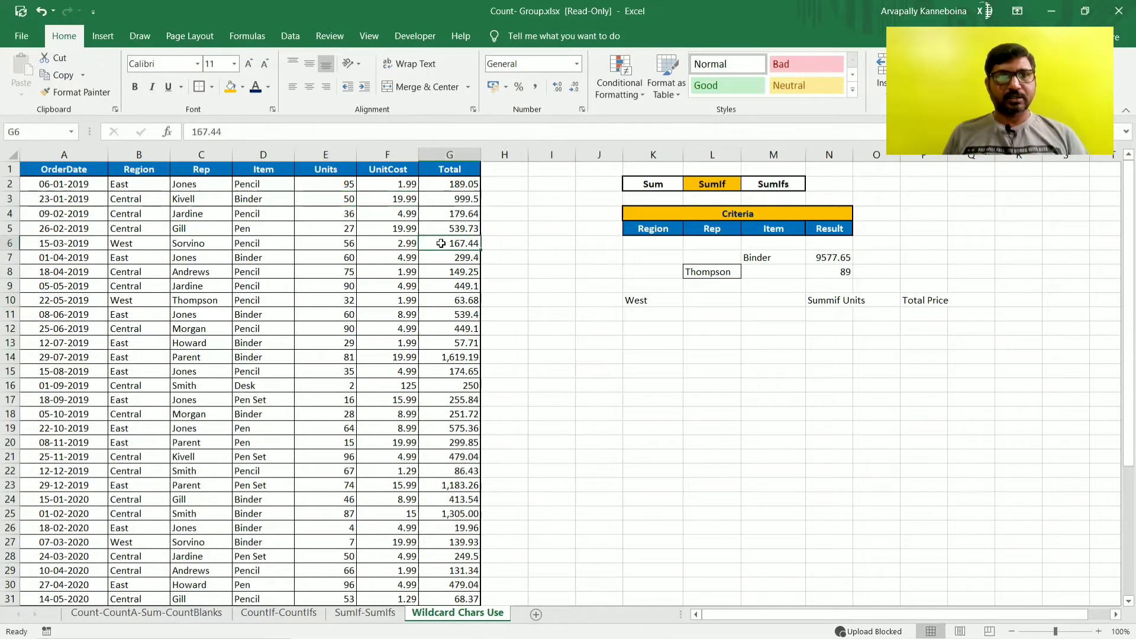
Step: Clear the region criterion and the labels from cells K10 through P10
{"action": "left_click_drag", "start_coordinate": [628, 300], "coordinate": [846, 300]}
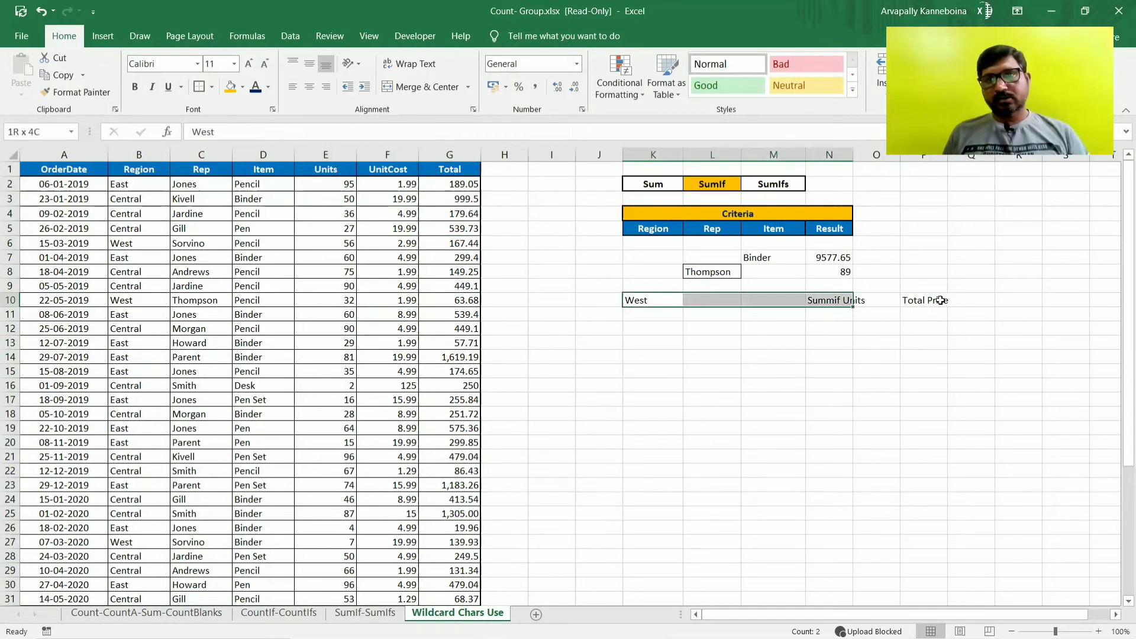
{"action": "left_click_drag", "start_coordinate": [940, 299], "coordinate": [941, 300]}
{"action": "key", "text": "Delete"}
{"action": "left_click", "coordinate": [879, 427]}
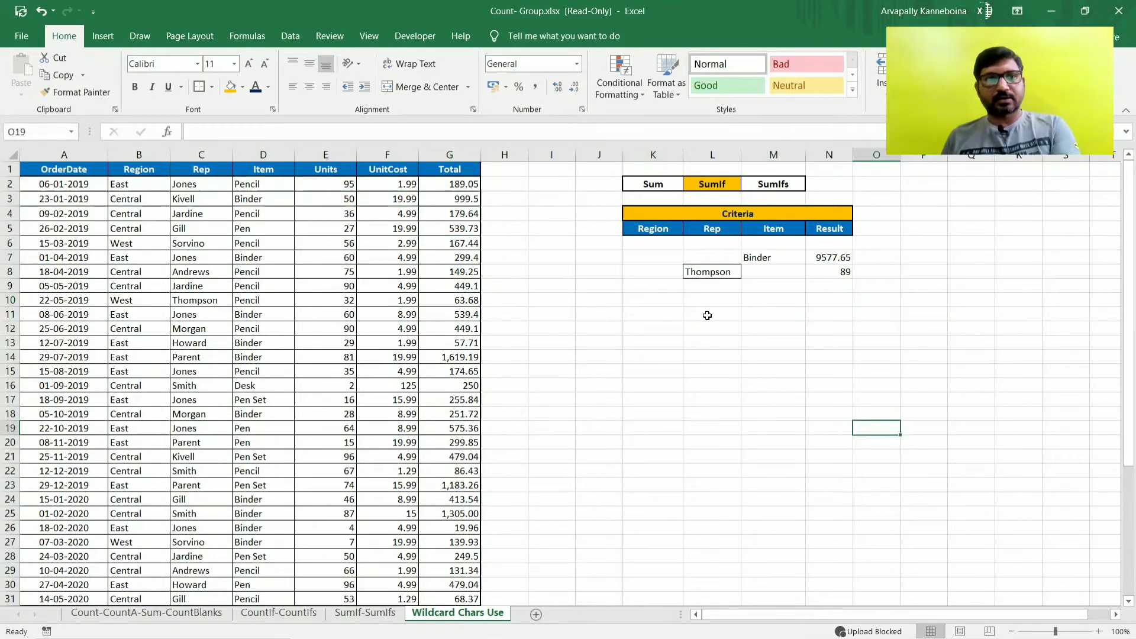
{"action": "left_click", "coordinate": [707, 316]}
Step: Copy the region West from cell B6 and paste it into cell K11 as the Region criterion
{"action": "left_click", "coordinate": [127, 243]}
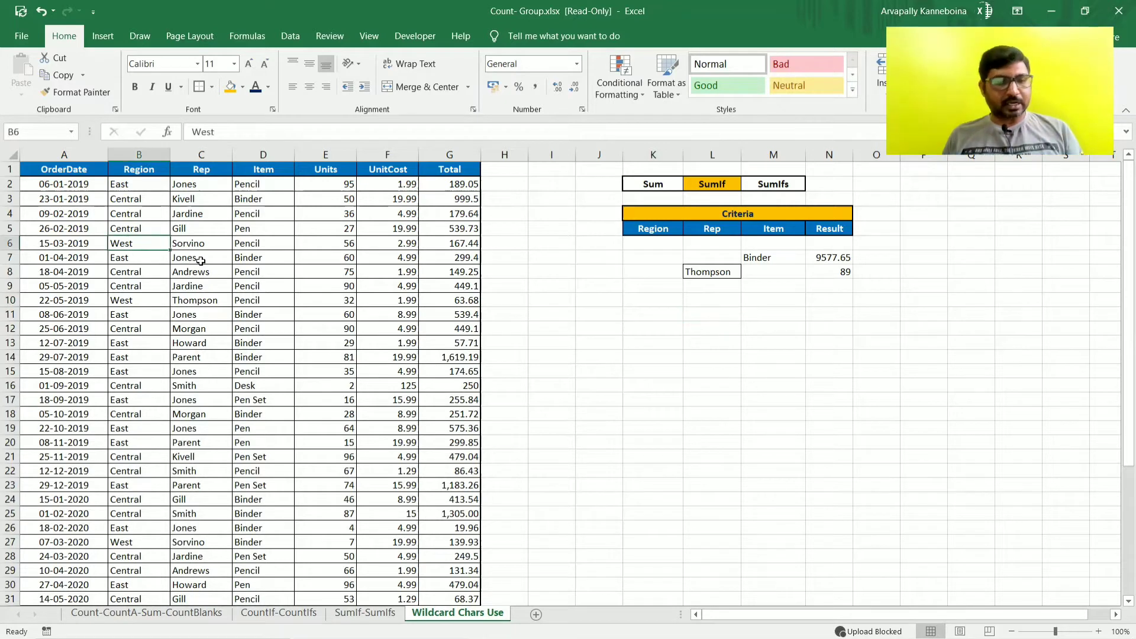
{"action": "key", "text": "ctrl+c"}
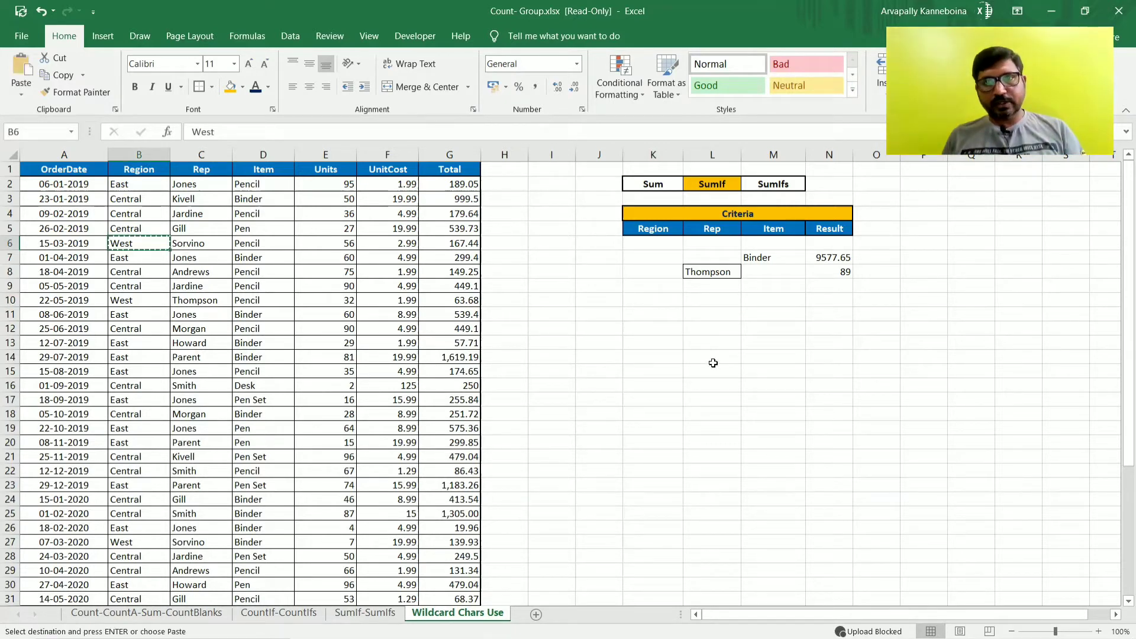
{"action": "left_click", "coordinate": [660, 315]}
{"action": "key", "text": "ctrl+v"}
{"action": "left_click", "coordinate": [723, 356]}
{"action": "key", "text": "Escape"}
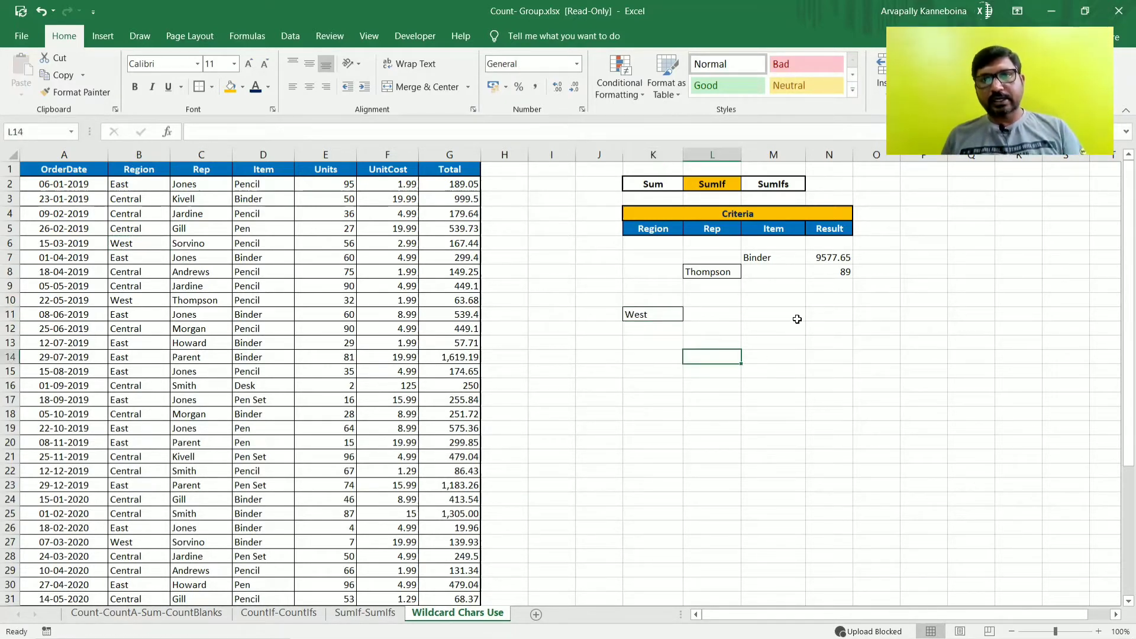
Step: Enter a SUMIF formula in N11 that totals Units (column E) where Region (column B) matches the criterion in K11
{"action": "left_click", "coordinate": [832, 315]}
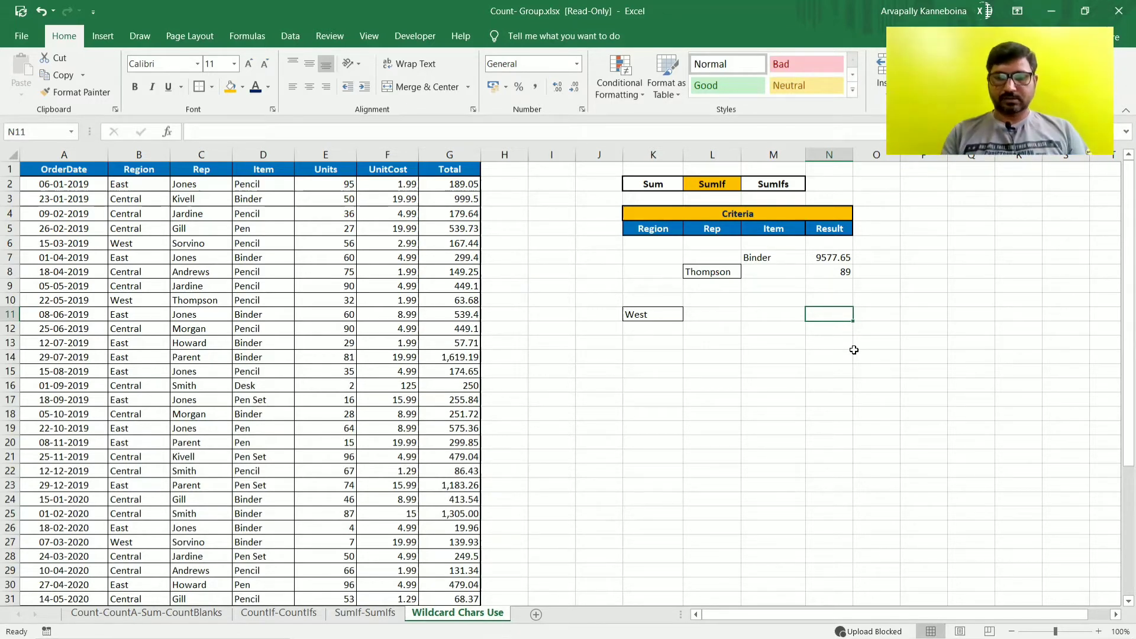
{"action": "type", "text": "=sum"}
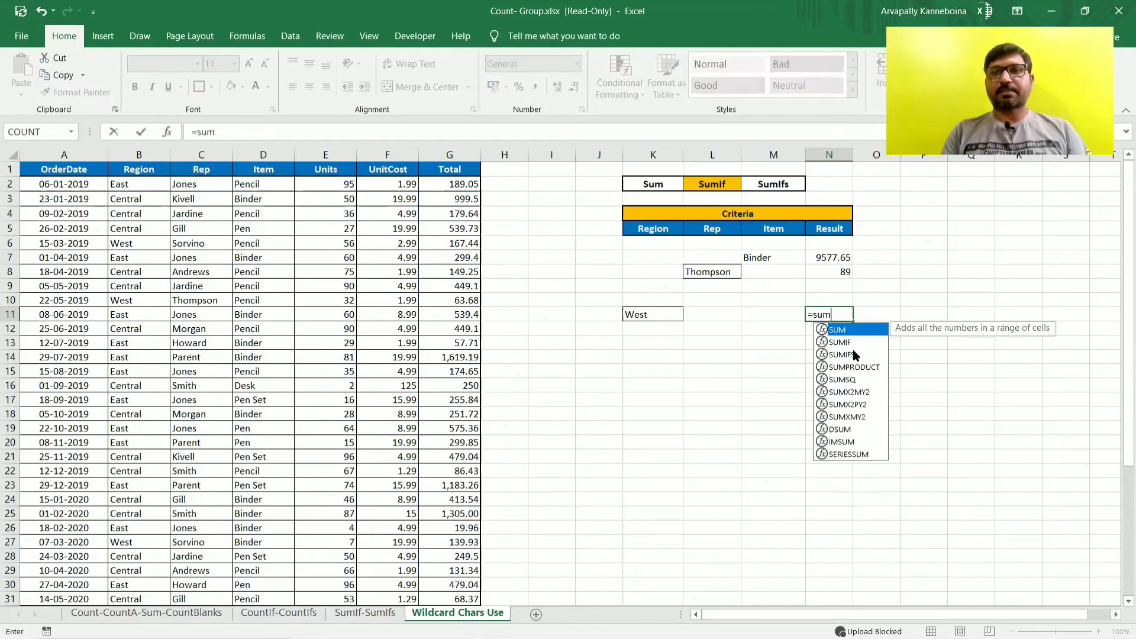
{"action": "type", "text": "if"}
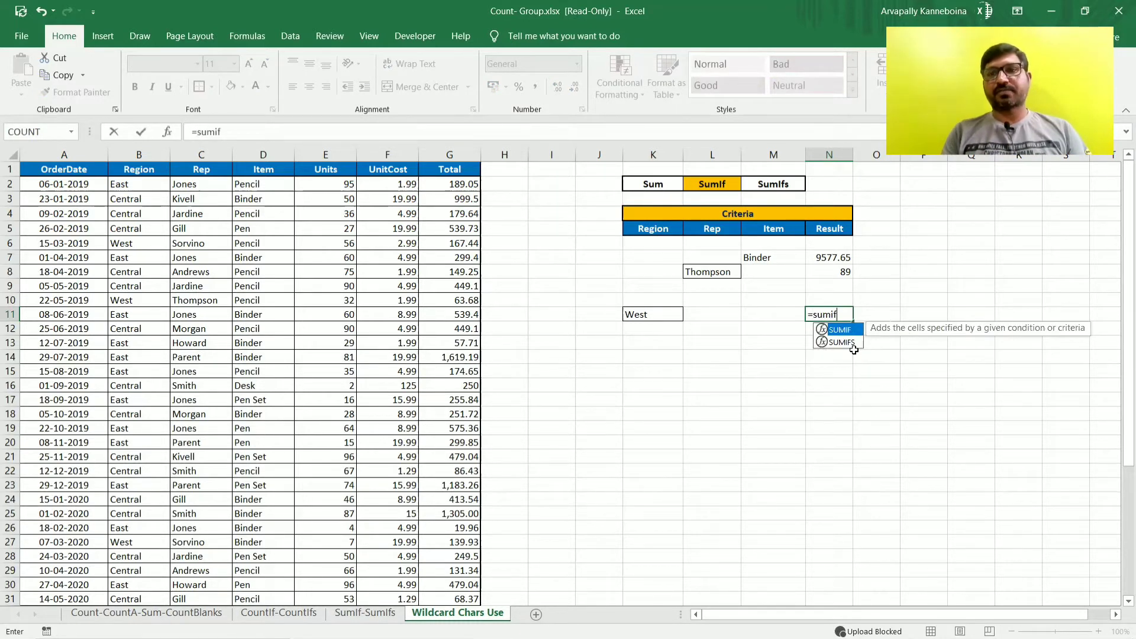
{"action": "key", "text": "Tab"}
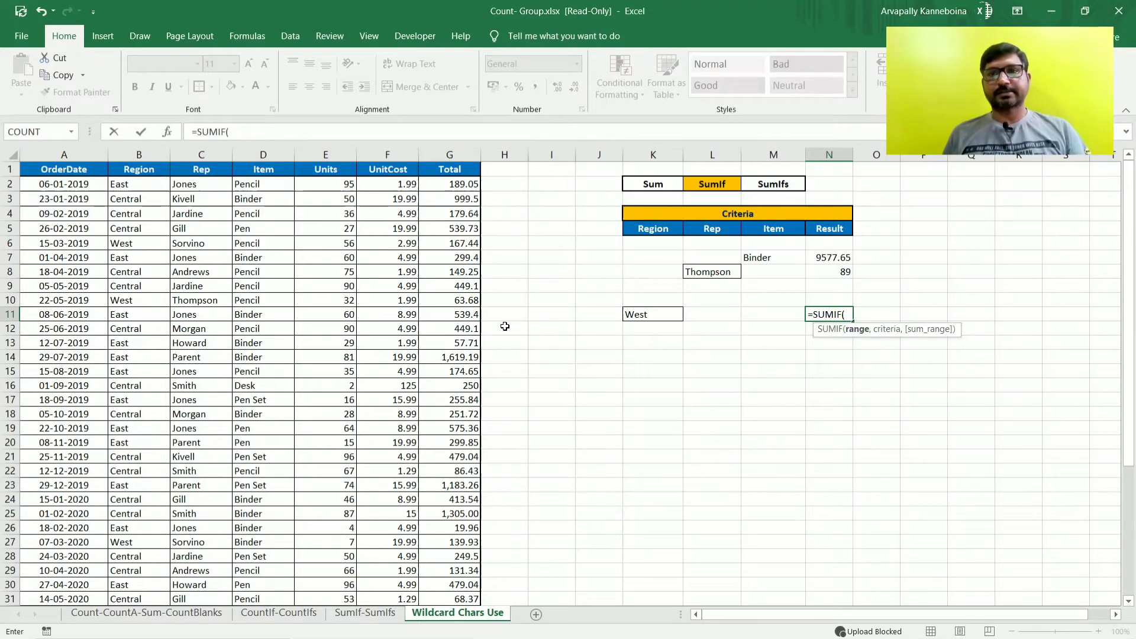
{"action": "left_click", "coordinate": [139, 155]}
{"action": "type", "text": ","}
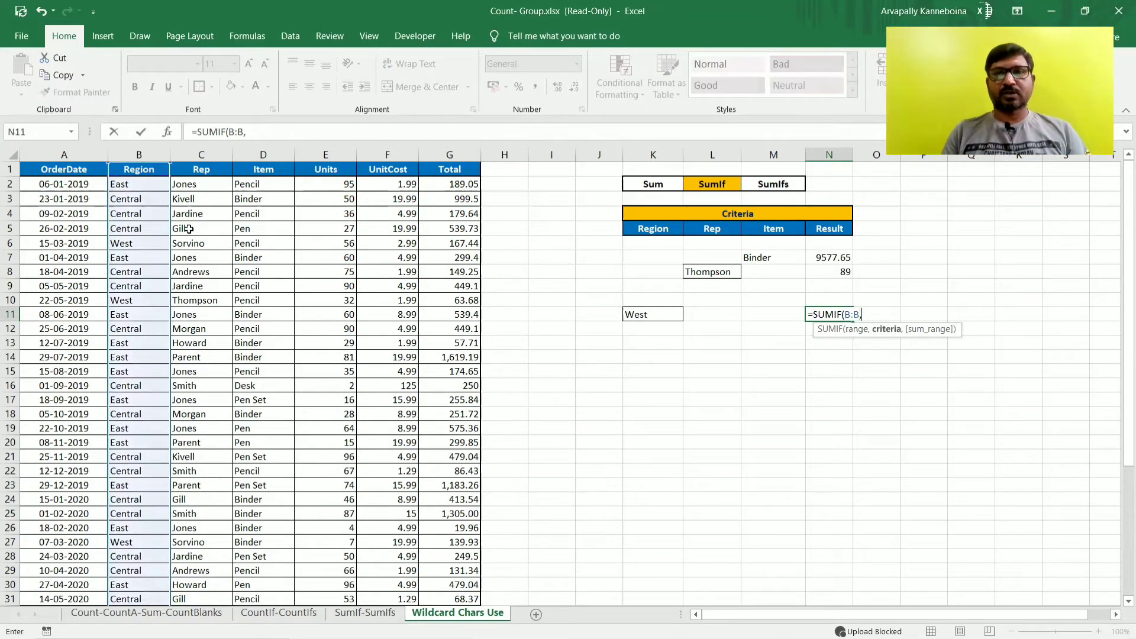
{"action": "left_click", "coordinate": [637, 315]}
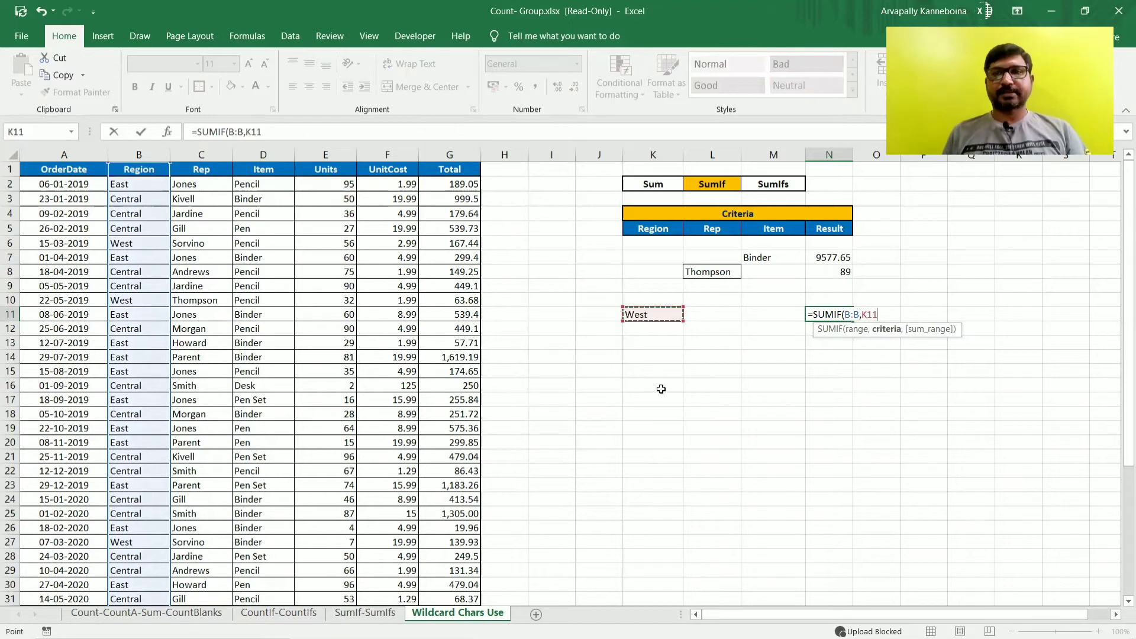
{"action": "type", "text": ","}
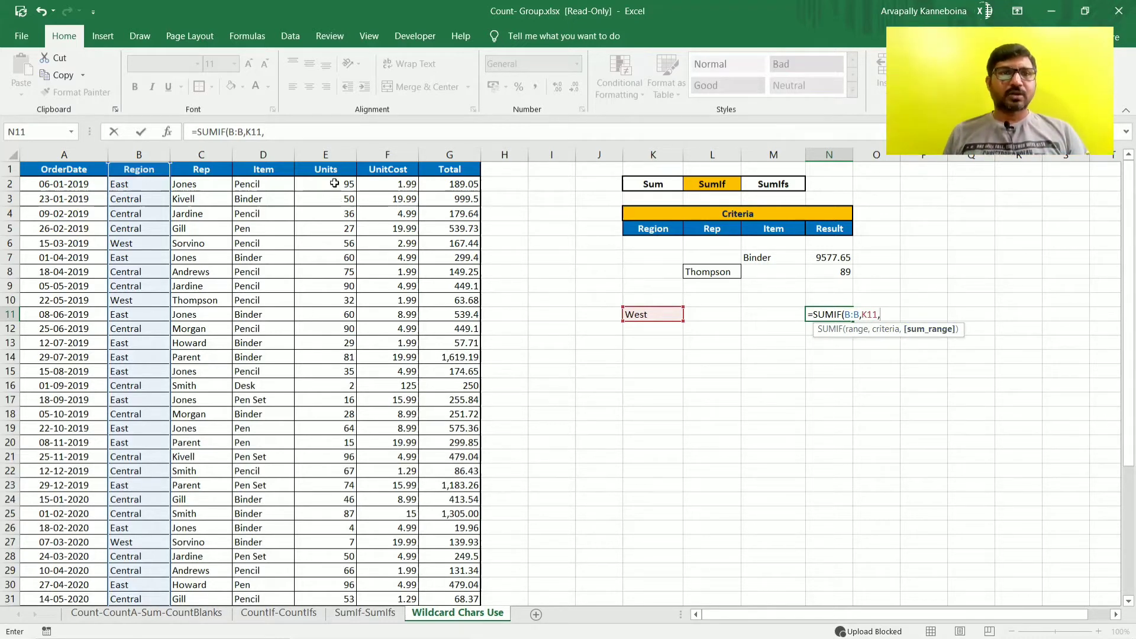
{"action": "left_click", "coordinate": [337, 153]}
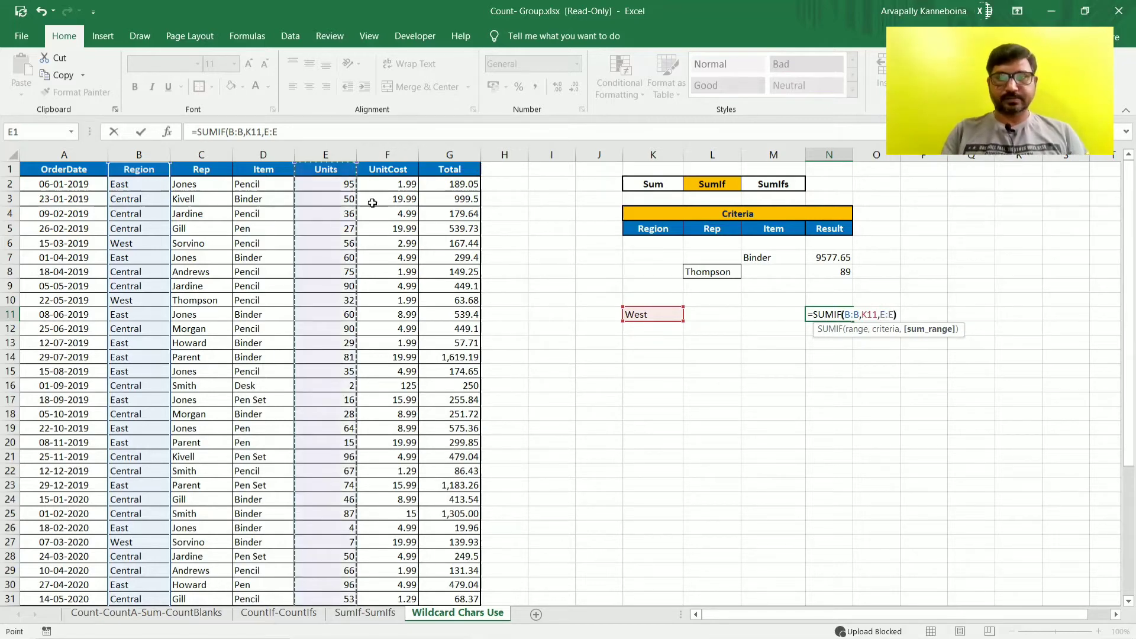
{"action": "key", "text": "ctrl+Return"}
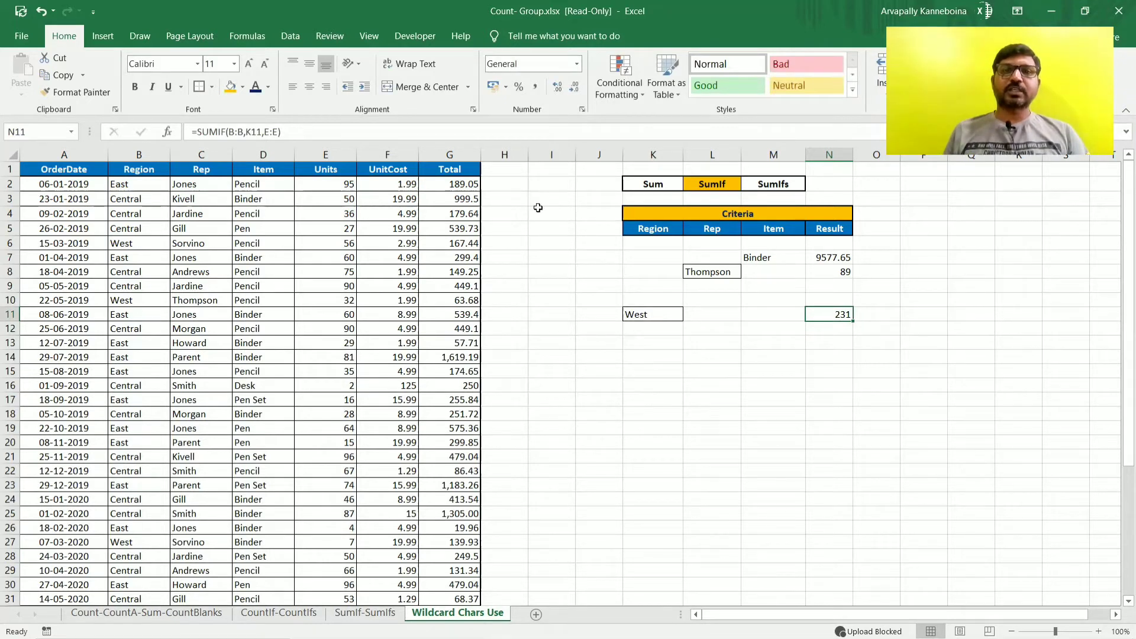
Step: Label the result columns by entering Units in cell N10 and Total Price in cell O10
{"action": "left_click", "coordinate": [656, 314]}
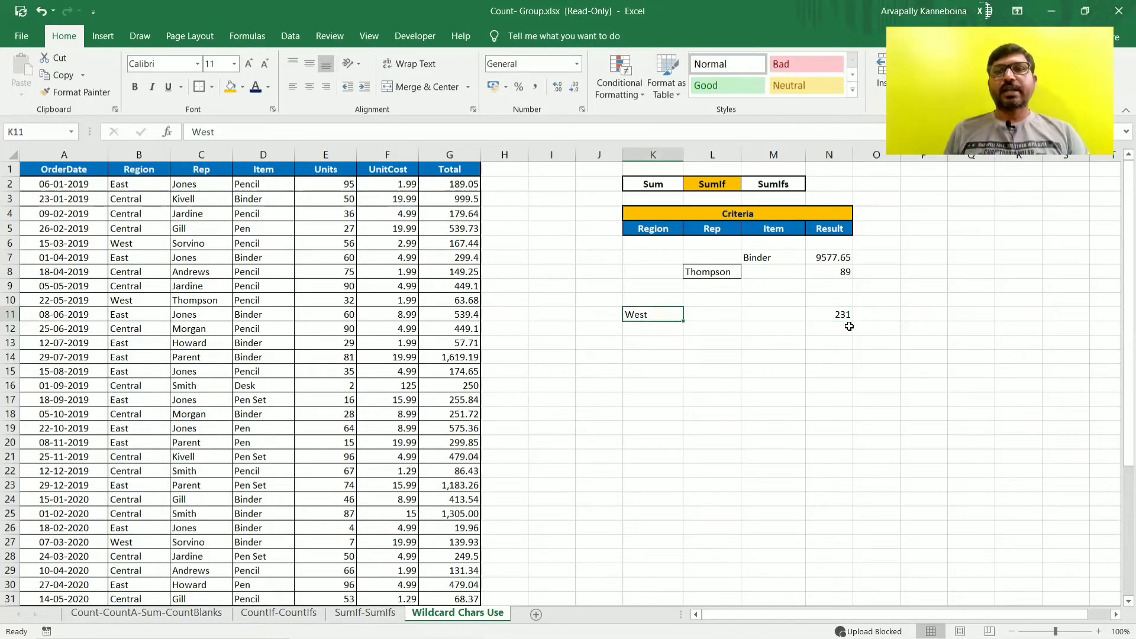
{"action": "left_click", "coordinate": [877, 314]}
{"action": "left_click", "coordinate": [846, 302]}
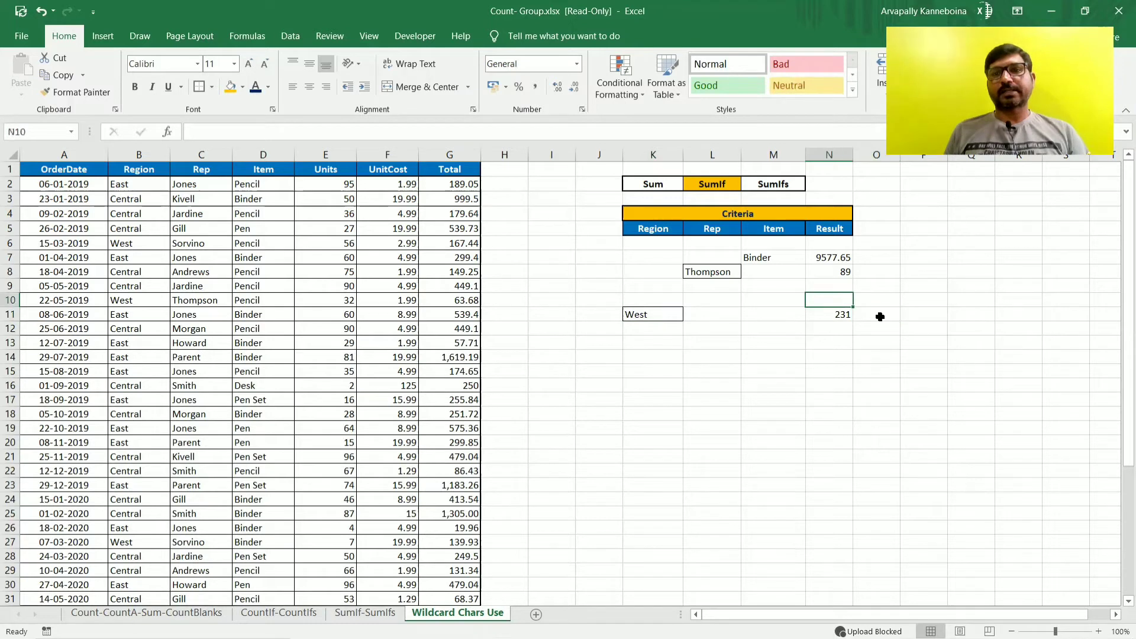
{"action": "type", "text": "Units"}
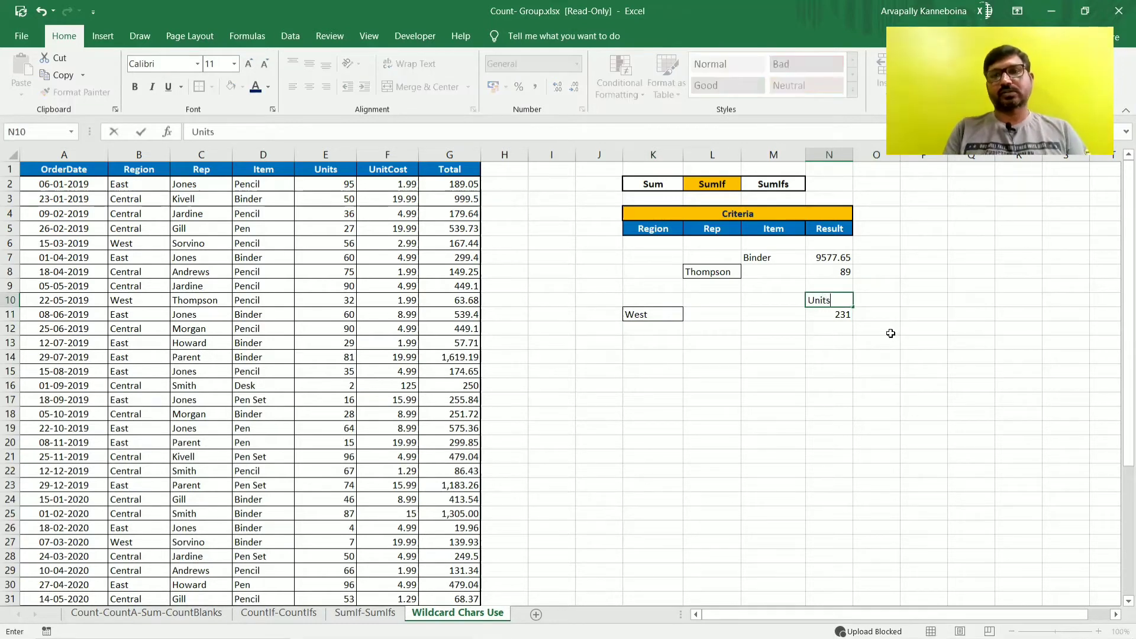
{"action": "key", "text": "Tab"}
{"action": "type", "text": "Total"}
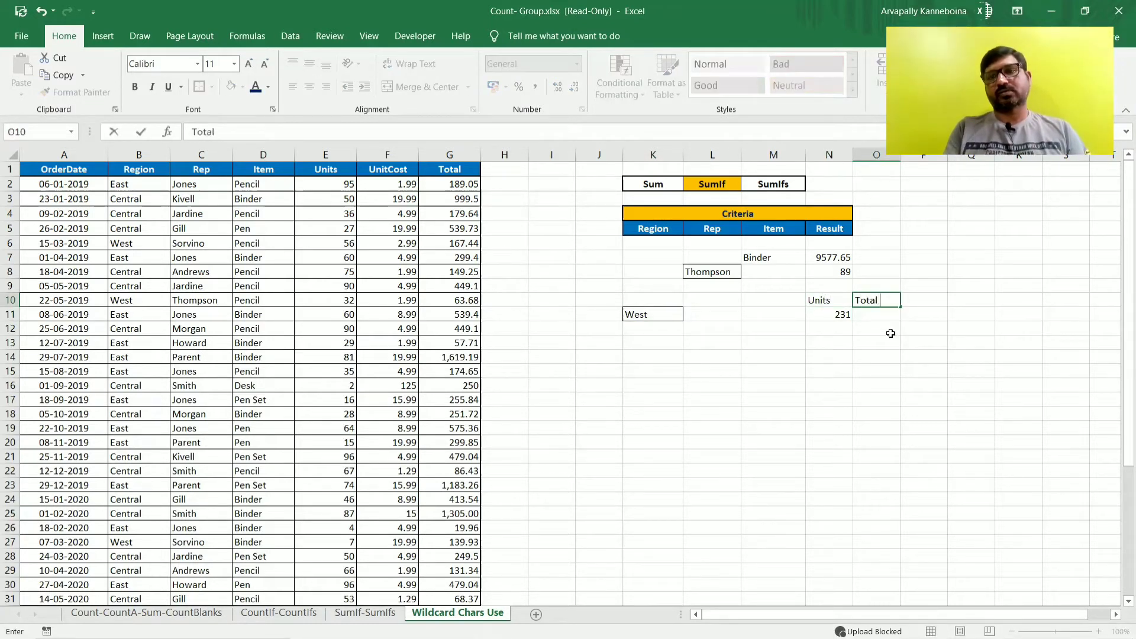
{"action": "type", "text": " Price"}
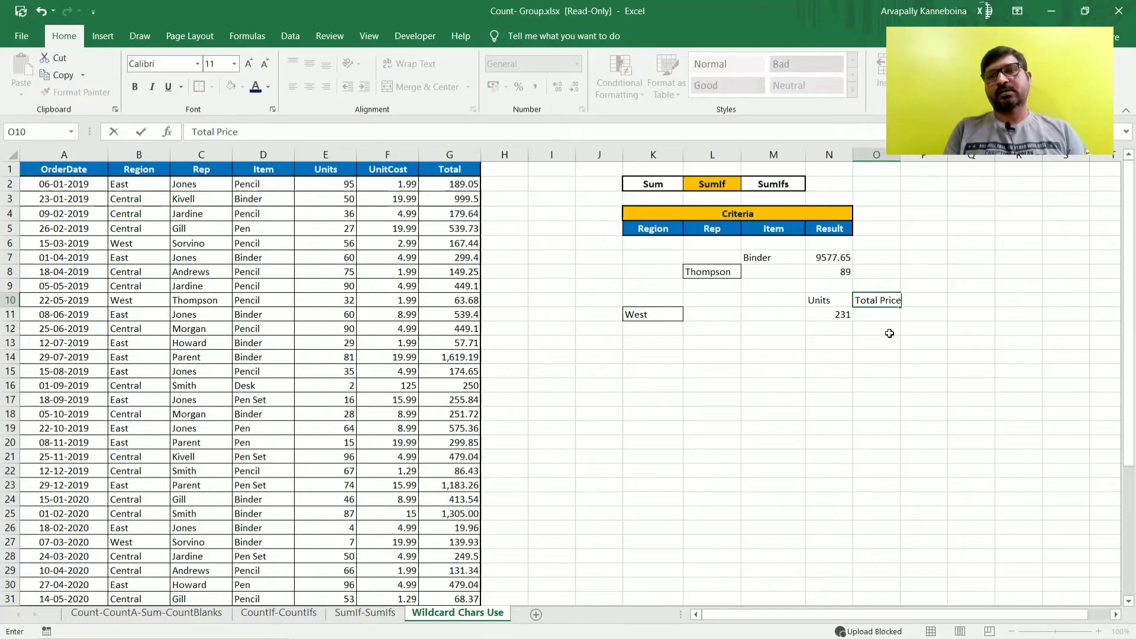
{"action": "key", "text": "Return"}
Step: Enter =SUMIF(B:B,K11,G:G) in cell O11 to sum the Total column for the region in K11
{"action": "left_click", "coordinate": [885, 313]}
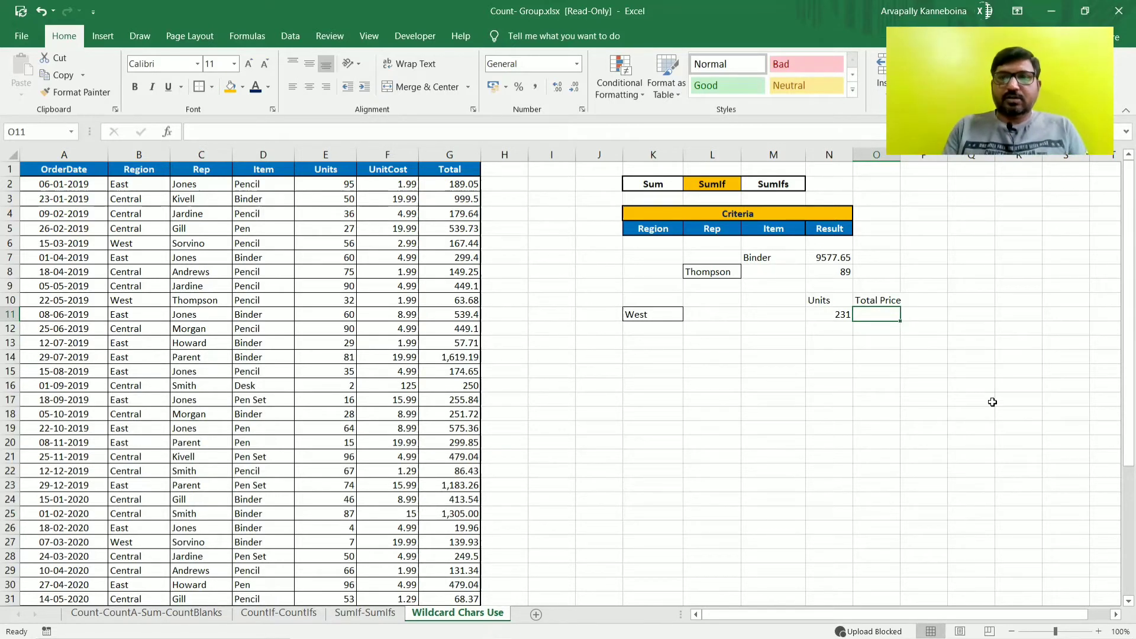
{"action": "type", "text": "=sumif"}
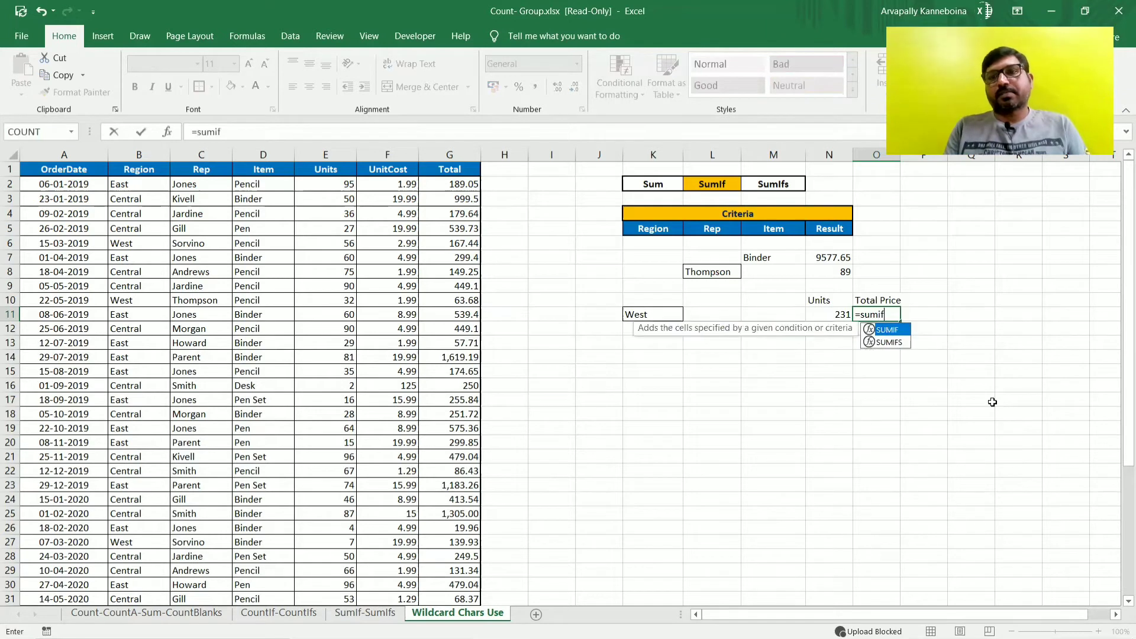
{"action": "key", "text": "Tab"}
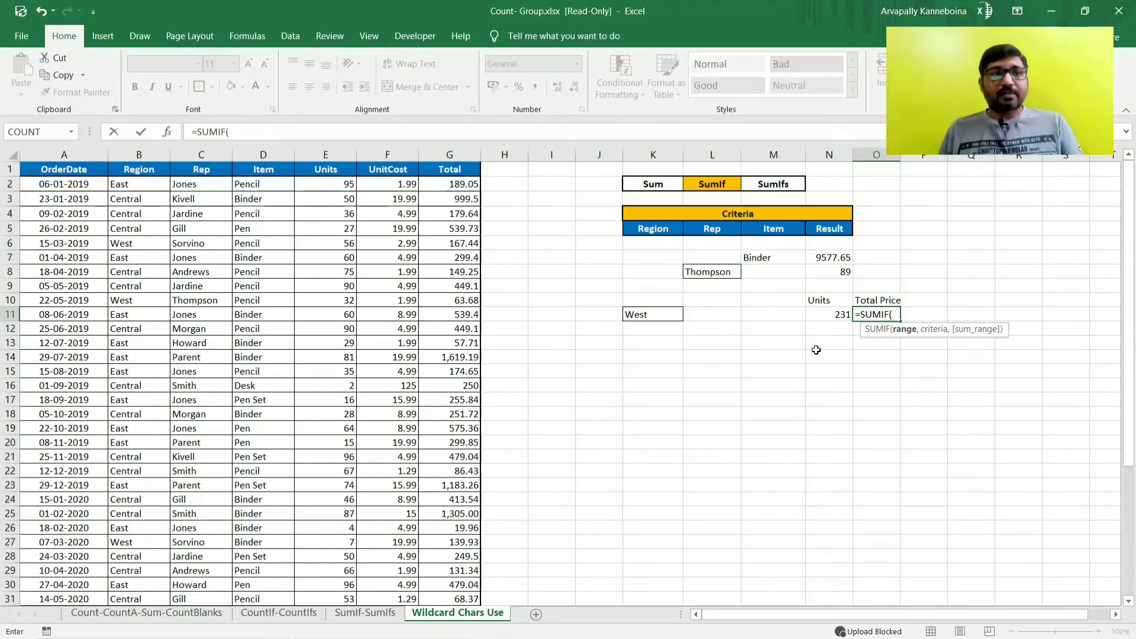
{"action": "left_click", "coordinate": [138, 156]}
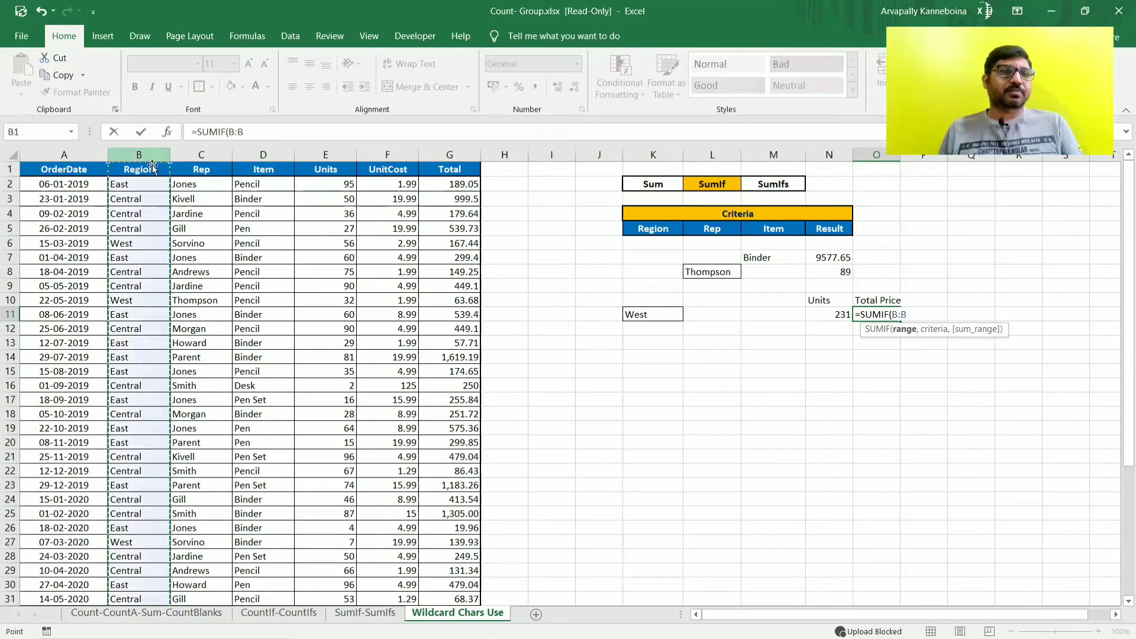
{"action": "type", "text": ","}
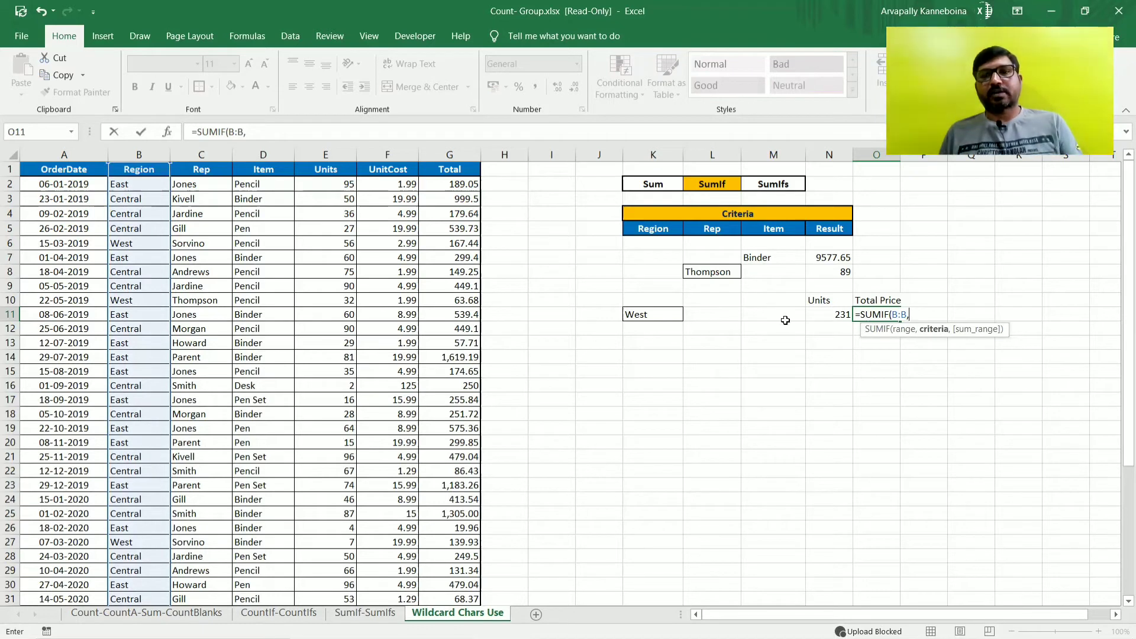
{"action": "left_click", "coordinate": [635, 315]}
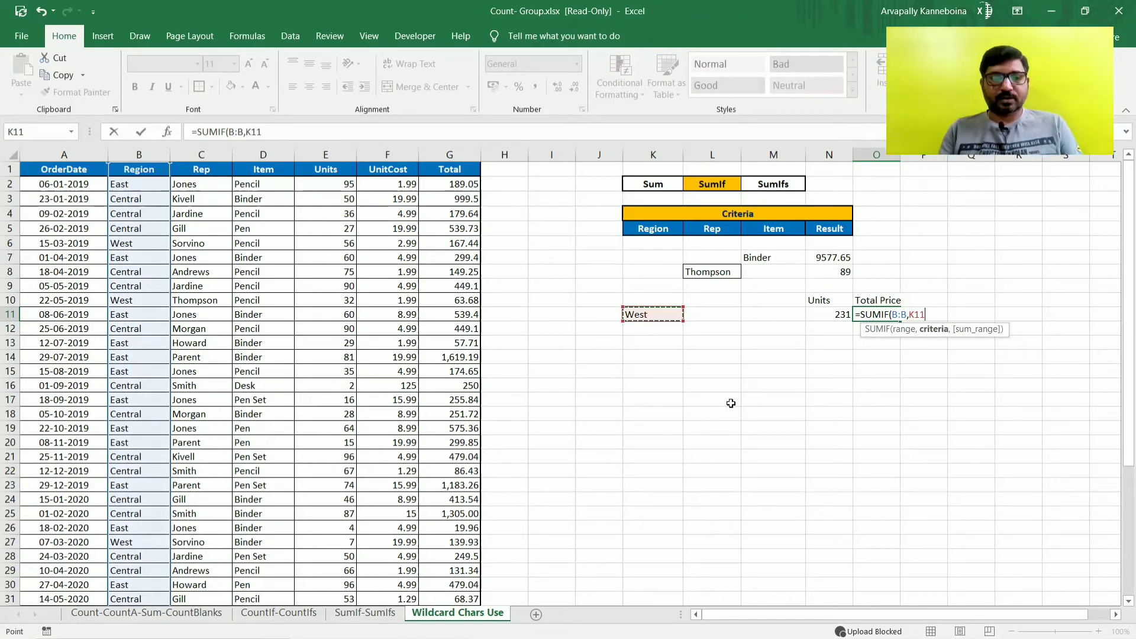
{"action": "type", "text": ","}
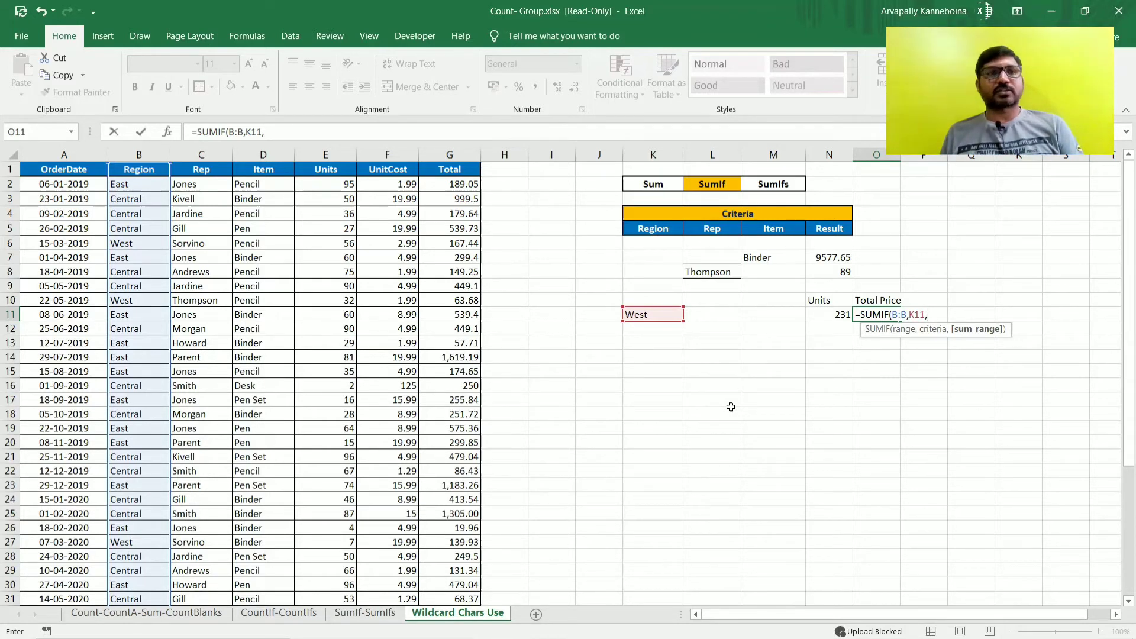
{"action": "left_click", "coordinate": [449, 155]}
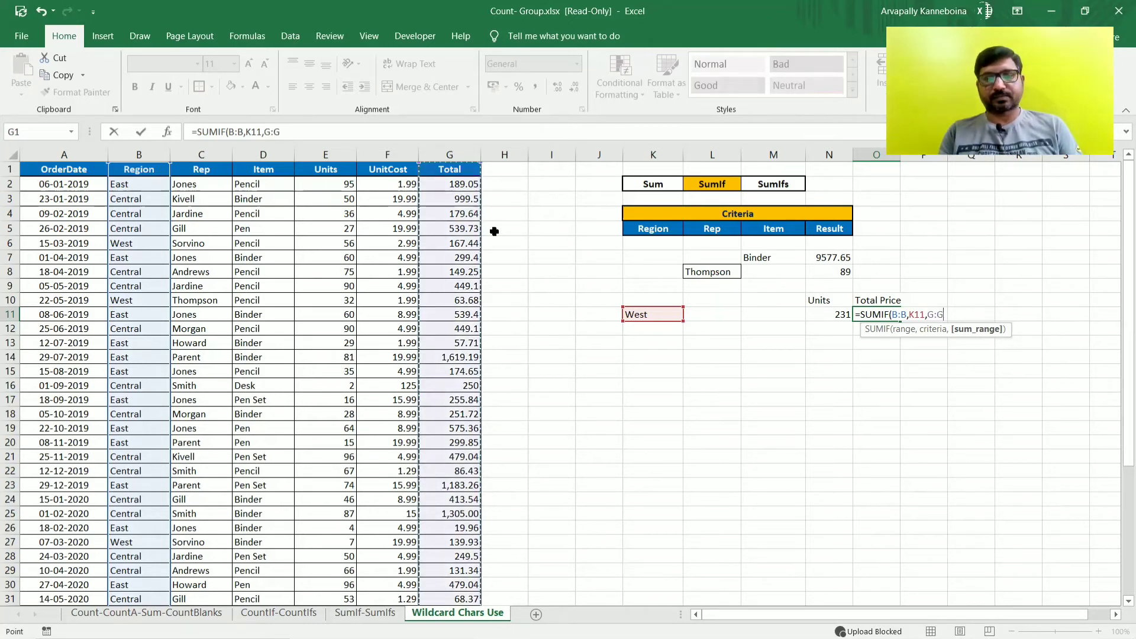
{"action": "type", "text": ")"}
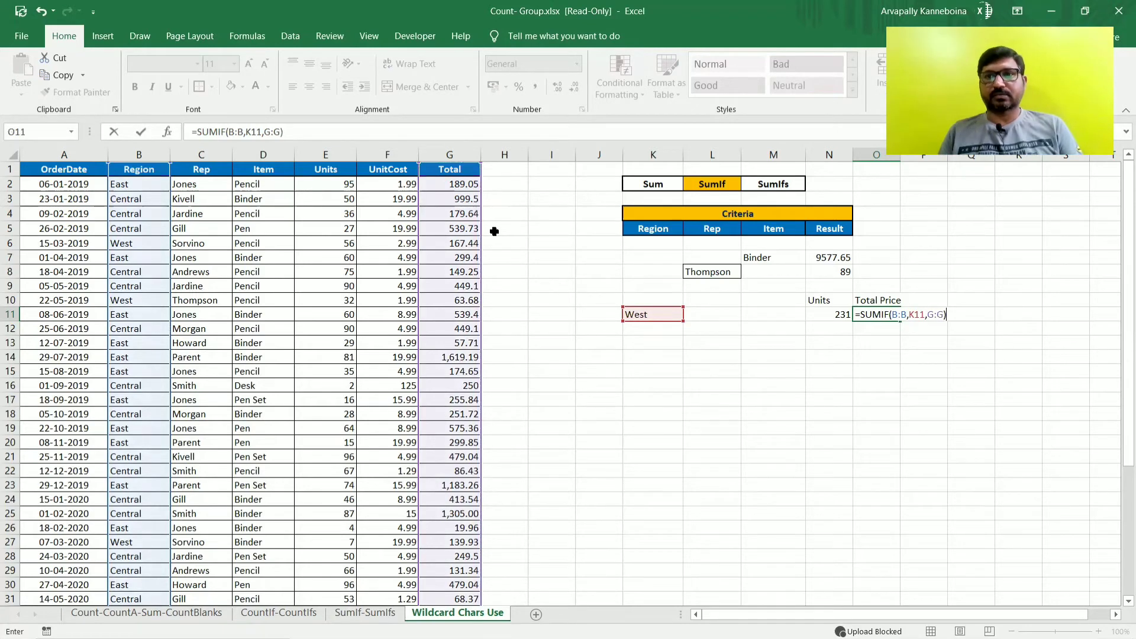
{"action": "key", "text": "Return"}
{"action": "key", "text": "Up"}
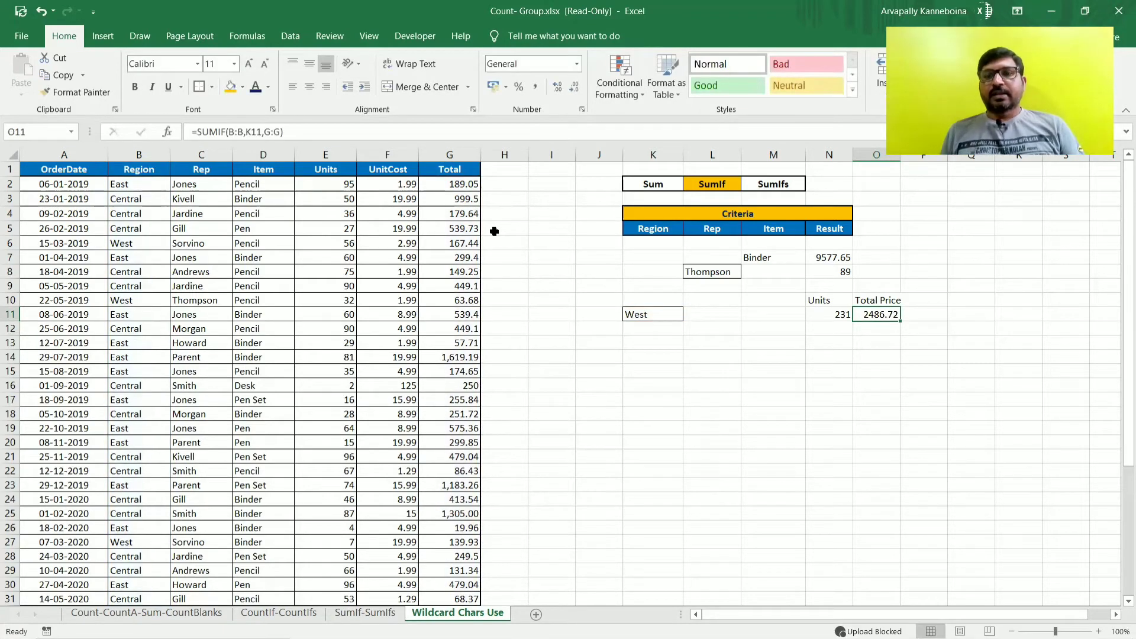
Step: Review the West criterion in K11 against the Units and Total Price formulas in N11 and O11
{"action": "left_click", "coordinate": [845, 314]}
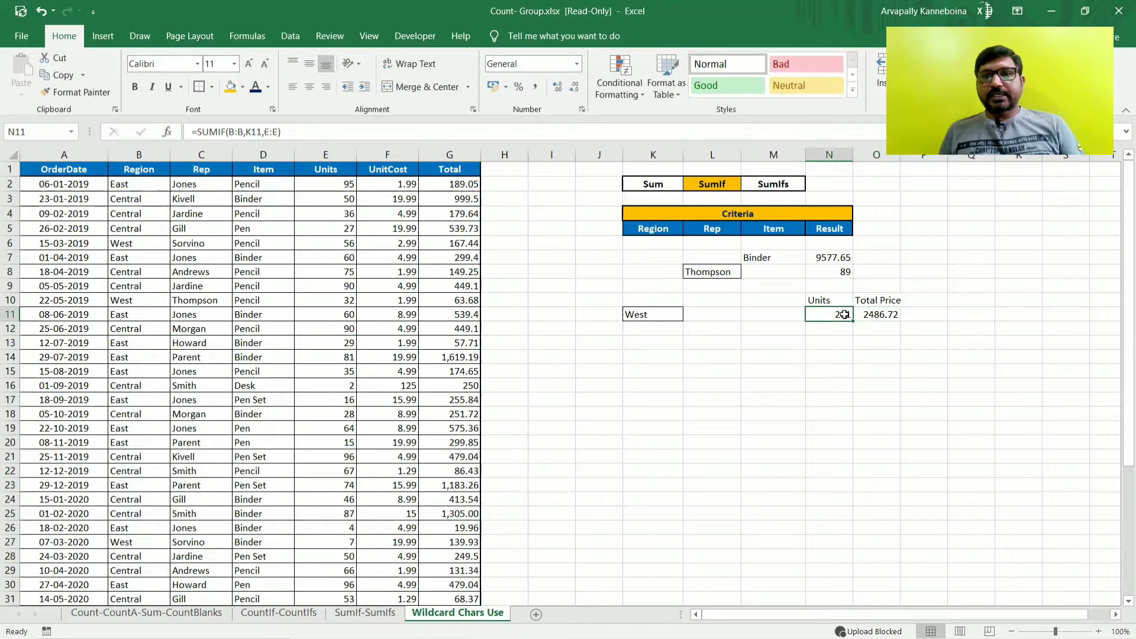
{"action": "left_click", "coordinate": [654, 317]}
{"action": "left_click", "coordinate": [881, 317]}
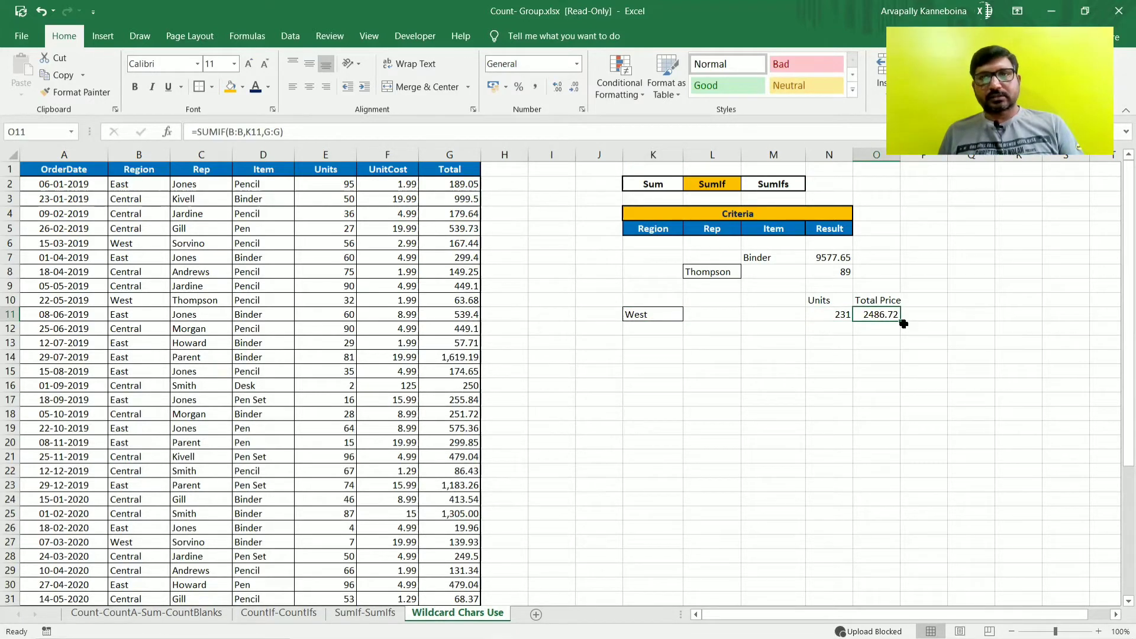
{"action": "left_click", "coordinate": [649, 312]}
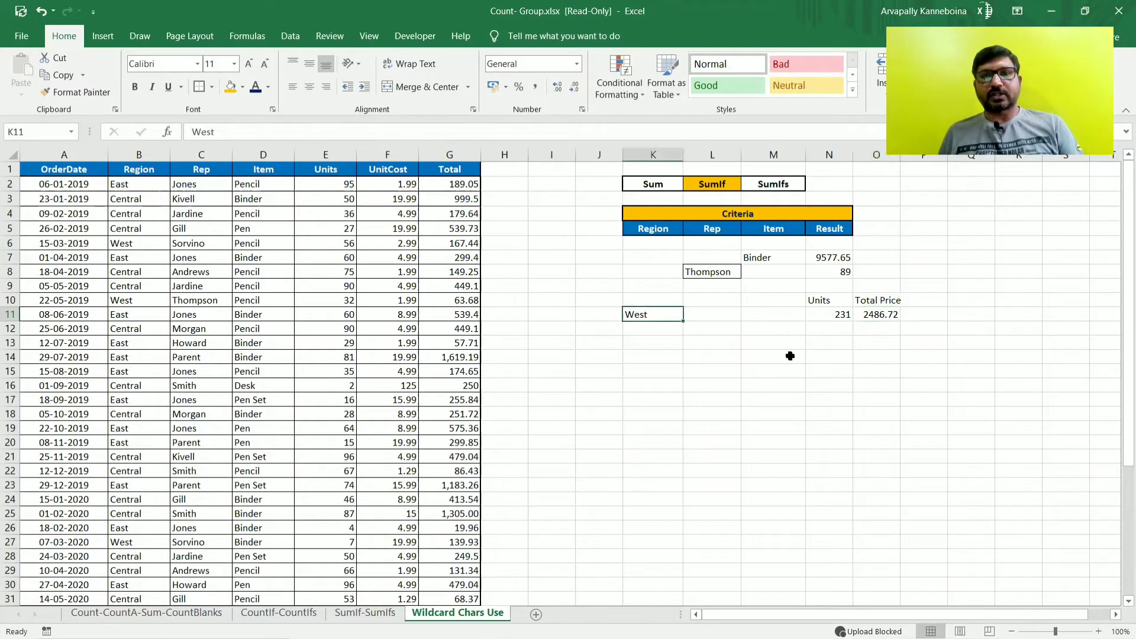
{"action": "left_click", "coordinate": [775, 351]}
{"action": "left_click", "coordinate": [659, 312]}
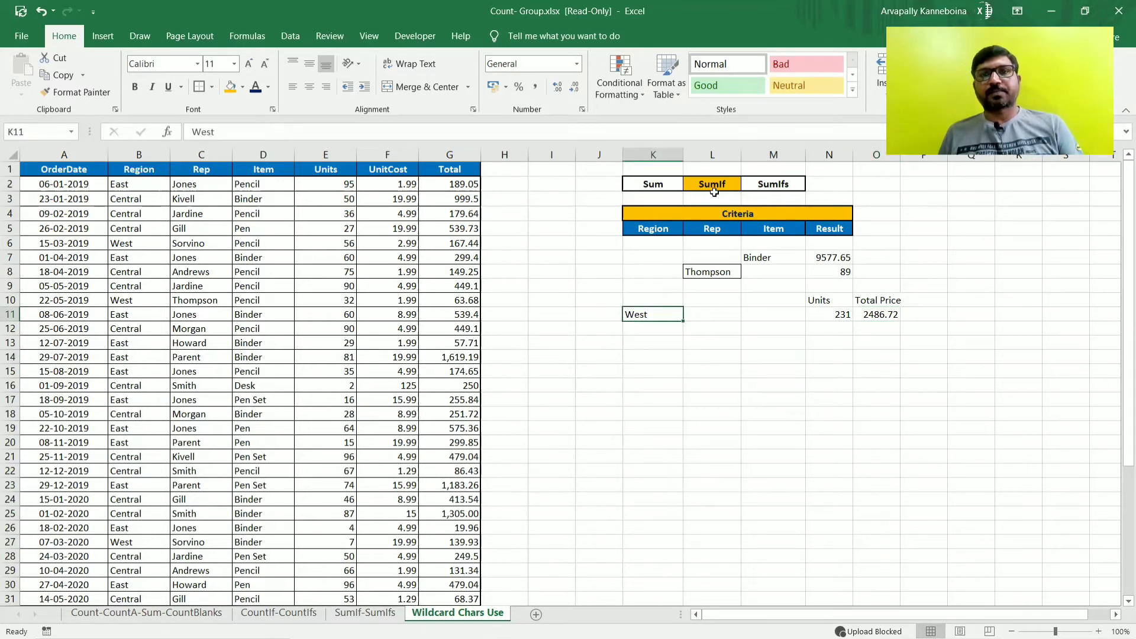
{"action": "left_click", "coordinate": [719, 325]}
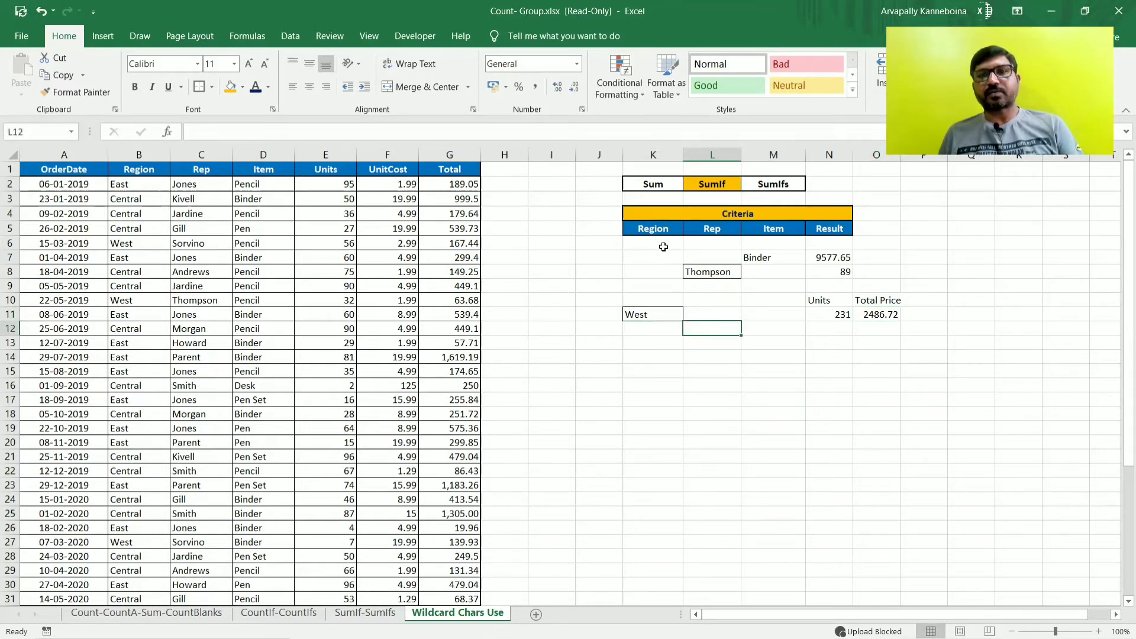
Step: Clear all criteria, labels and results from the range K6:O14 below the criteria headers
{"action": "left_click_drag", "start_coordinate": [657, 244], "coordinate": [896, 358]}
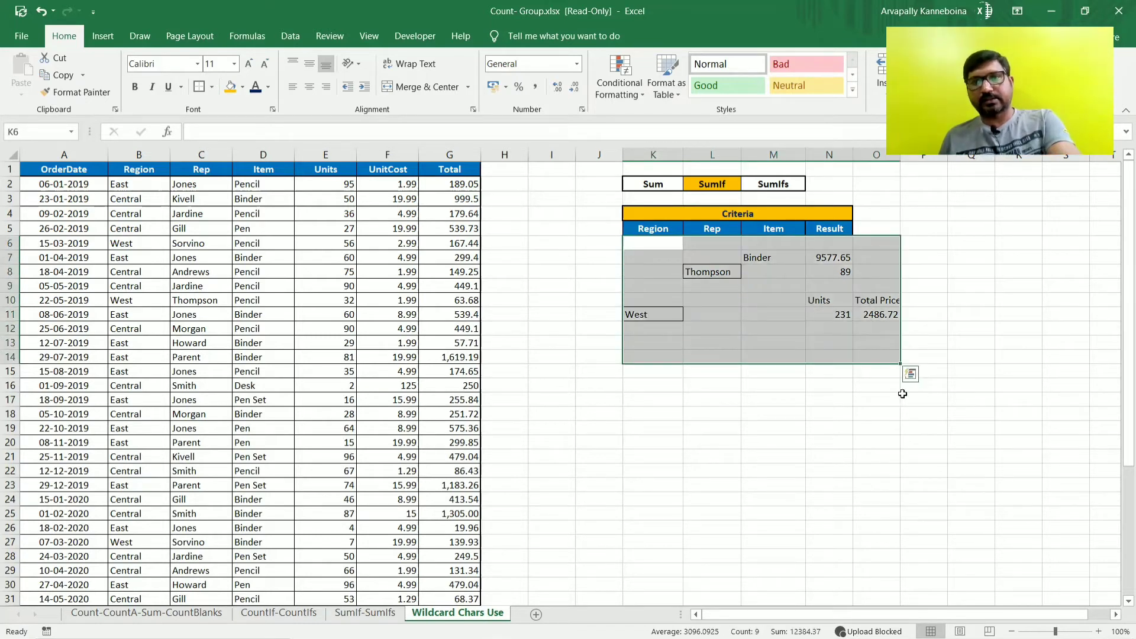
{"action": "key", "text": "Delete"}
{"action": "left_click", "coordinate": [755, 371]}
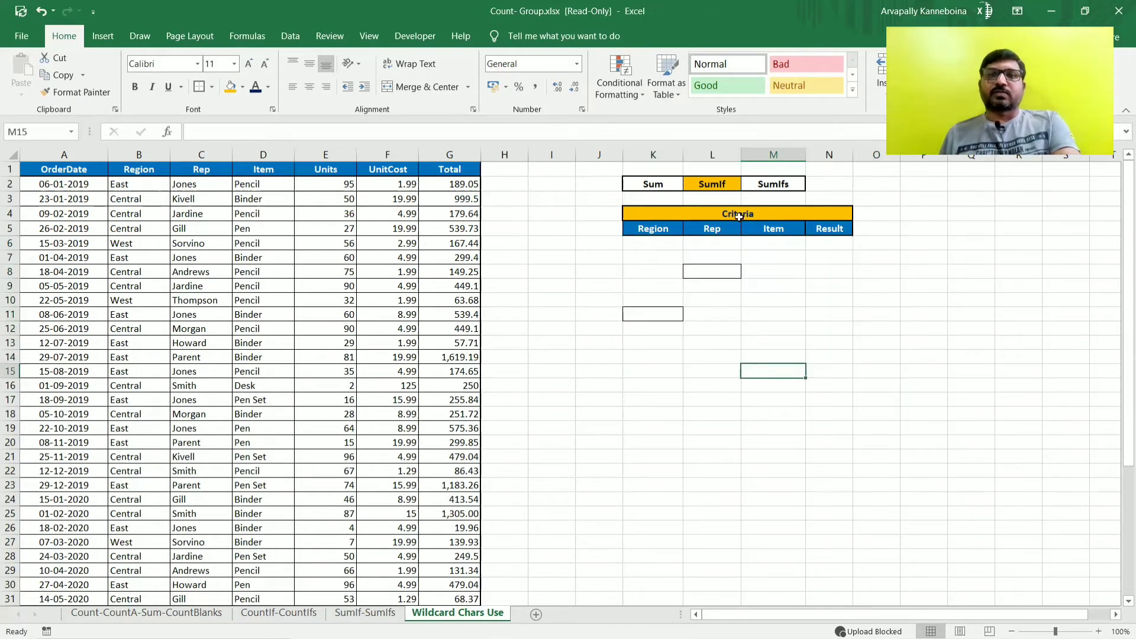
Step: Highlight the SumIfs heading in M2 with the orange fill and remove the fill from the SumIf heading in L2
{"action": "left_click", "coordinate": [715, 185]}
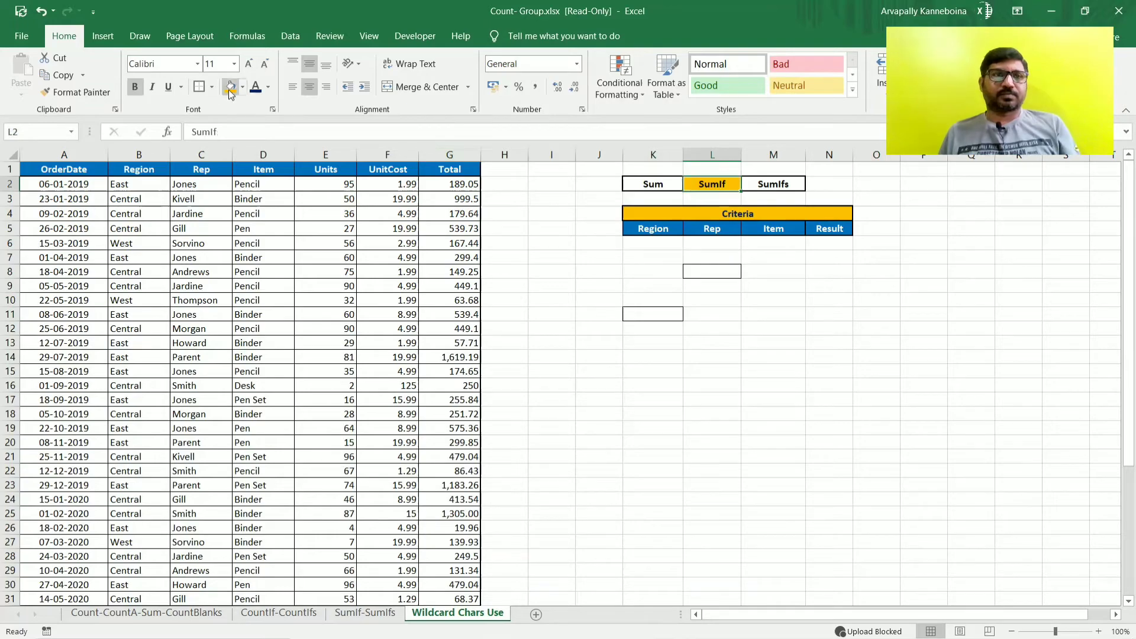
{"action": "key", "text": "Right"}
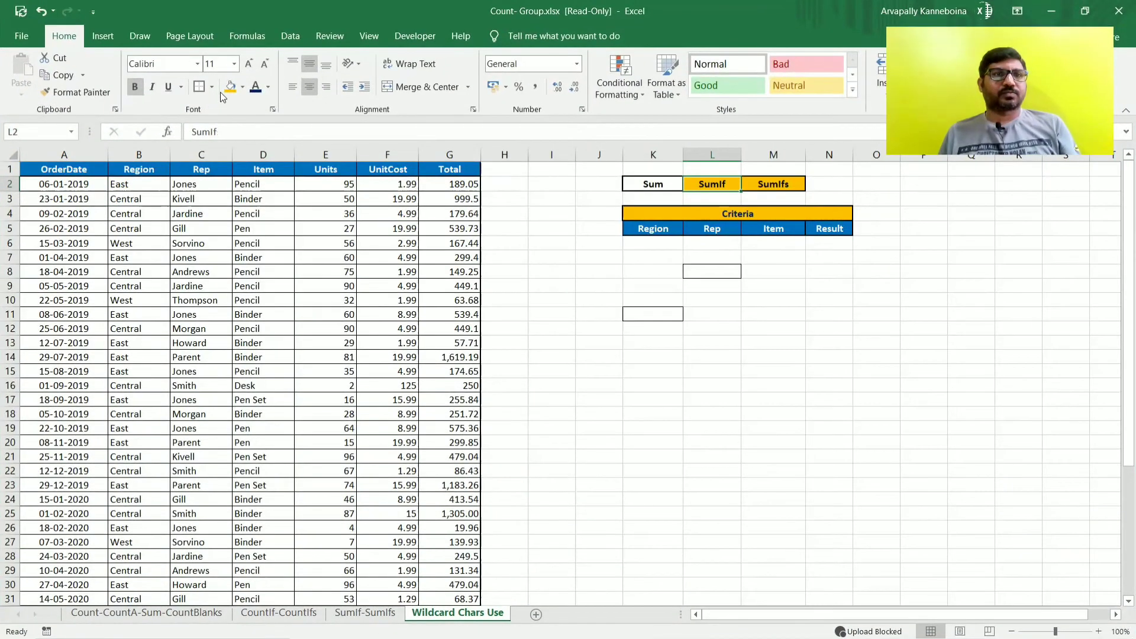
{"action": "left_click", "coordinate": [242, 88]}
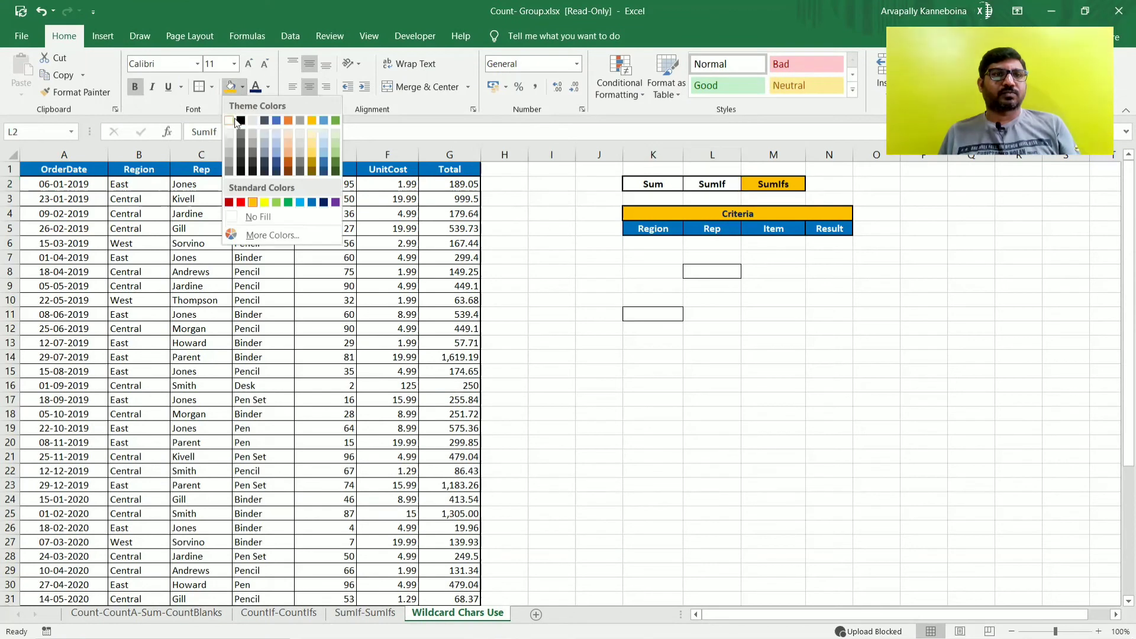
{"action": "left_click", "coordinate": [257, 216]}
{"action": "left_click", "coordinate": [849, 457]}
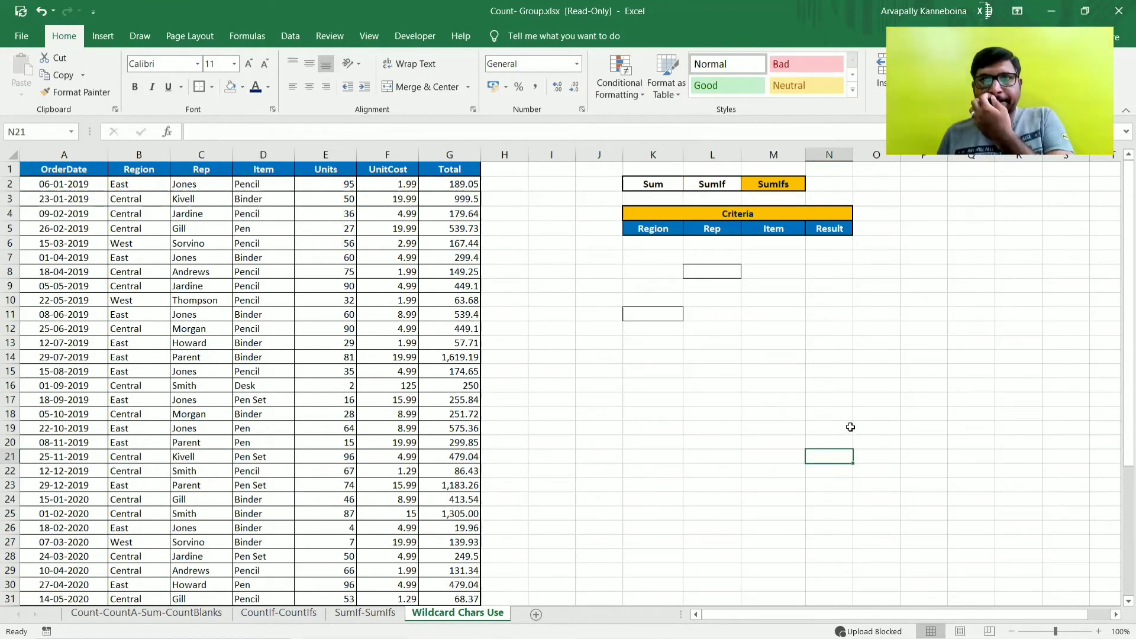
Step: Remove the leftover borders from the empty cells L8 and K11 below the criteria headers
{"action": "left_click", "coordinate": [718, 276]}
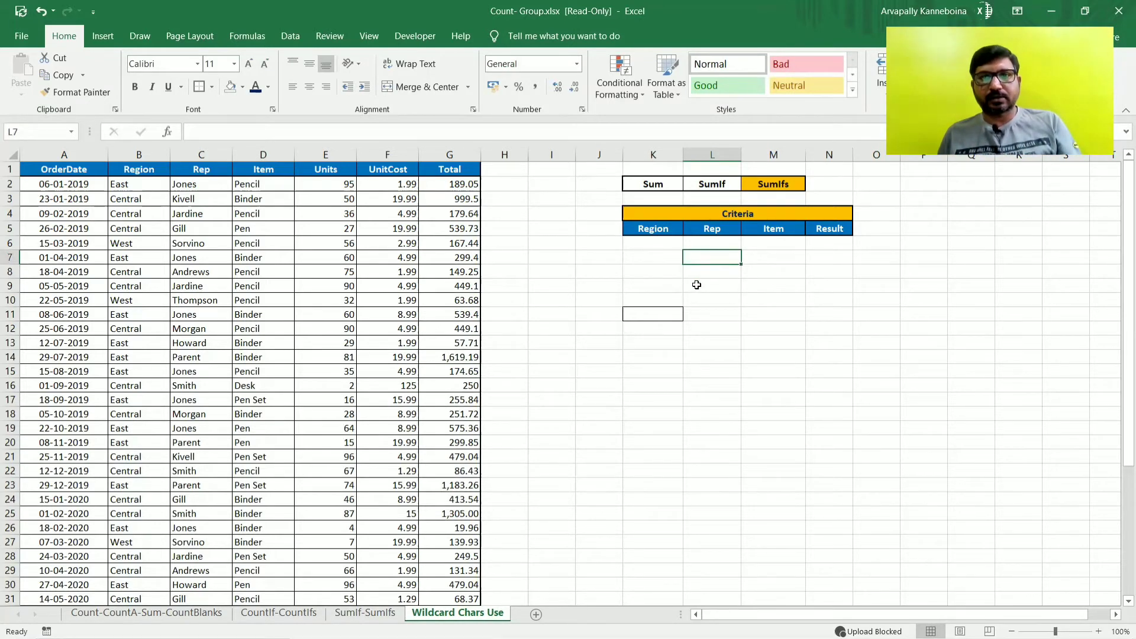
{"action": "left_click", "coordinate": [671, 313]}
{"action": "left_click", "coordinate": [794, 367]}
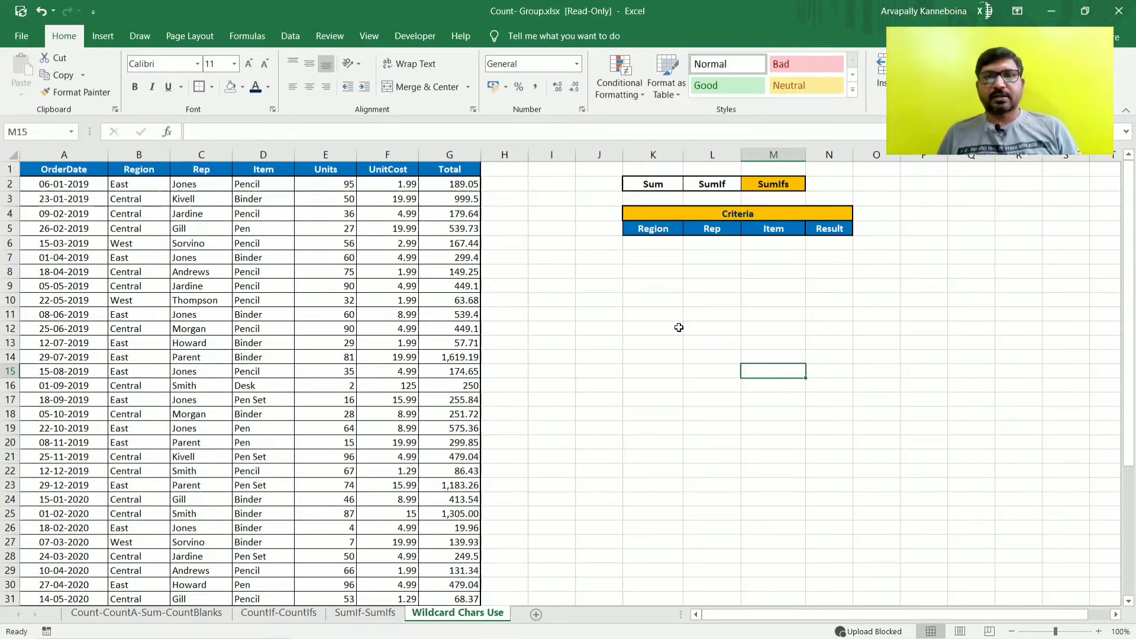
{"action": "left_click", "coordinate": [651, 296]}
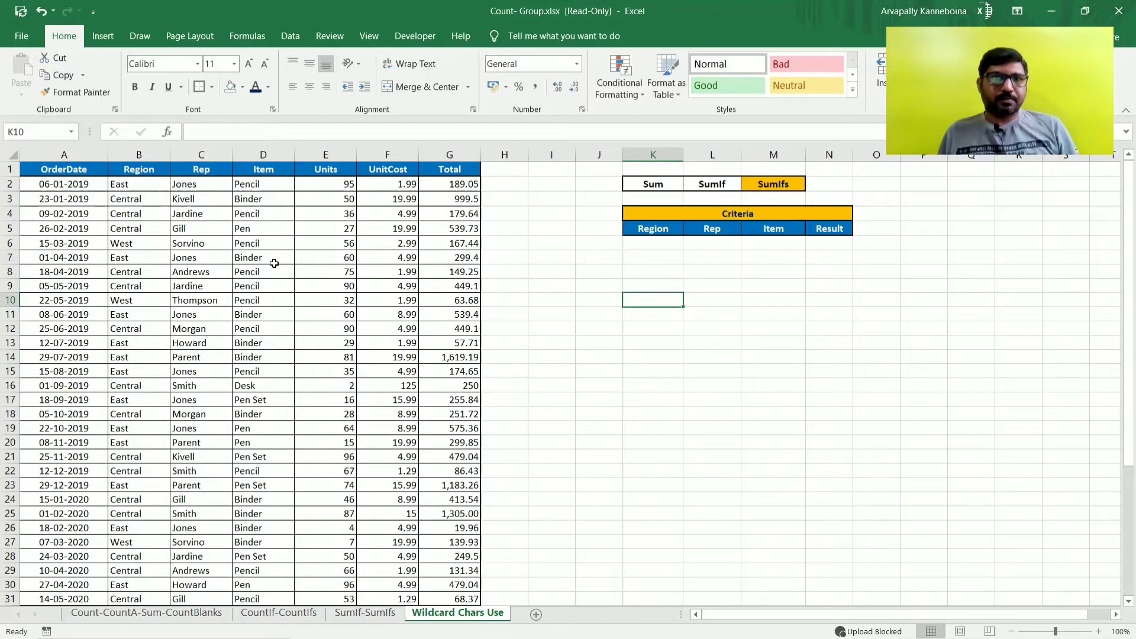
Step: Examine how the region, item and units in row 7 combine as conditions for a multi-criteria sum
{"action": "left_click", "coordinate": [340, 242]}
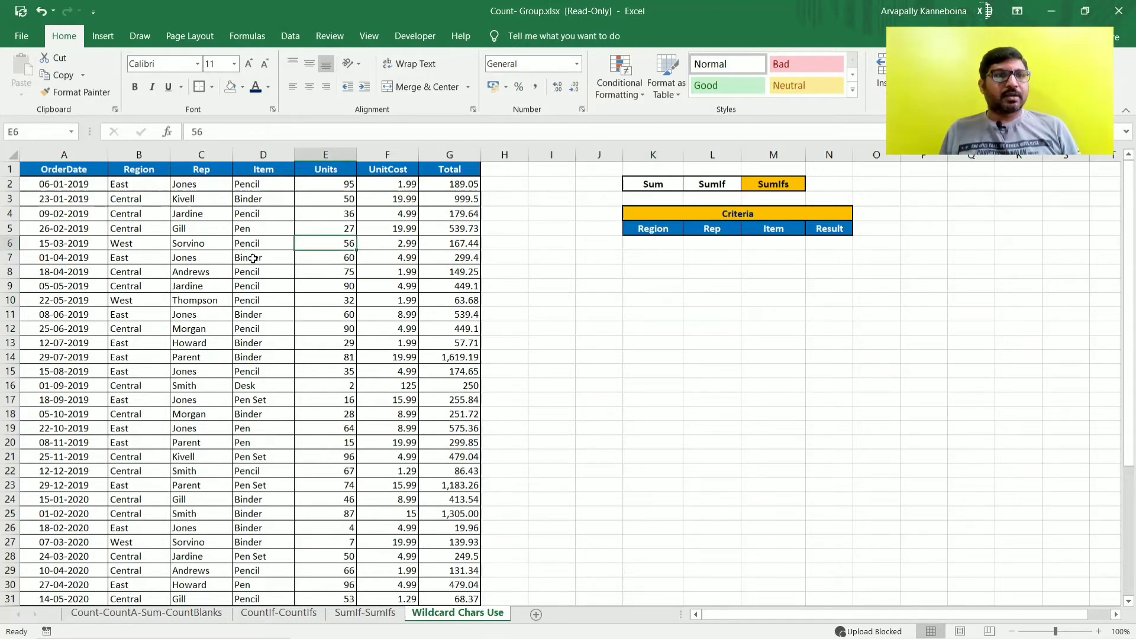
{"action": "left_click", "coordinate": [131, 258]}
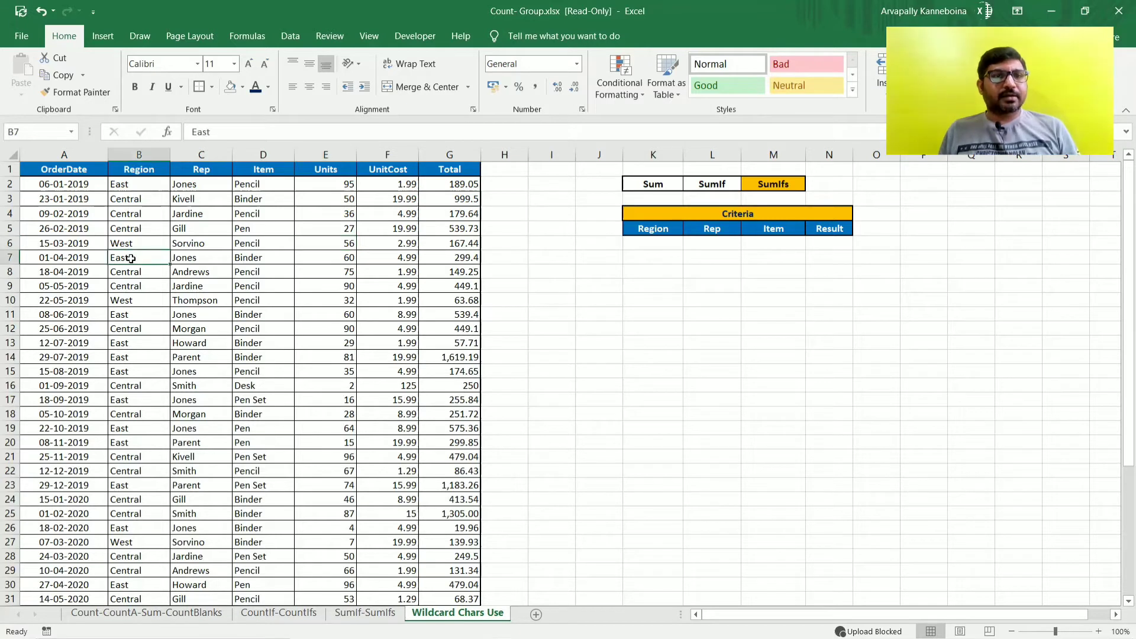
{"action": "left_click", "coordinate": [258, 259], "text": "ctrl"}
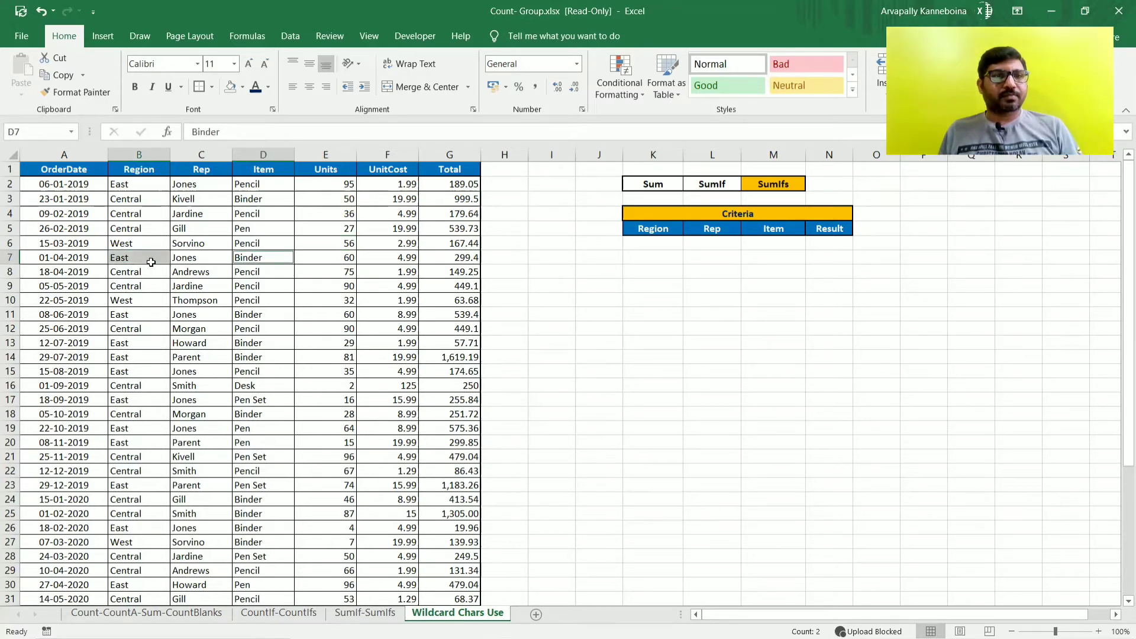
{"action": "left_click", "coordinate": [340, 258], "text": "ctrl"}
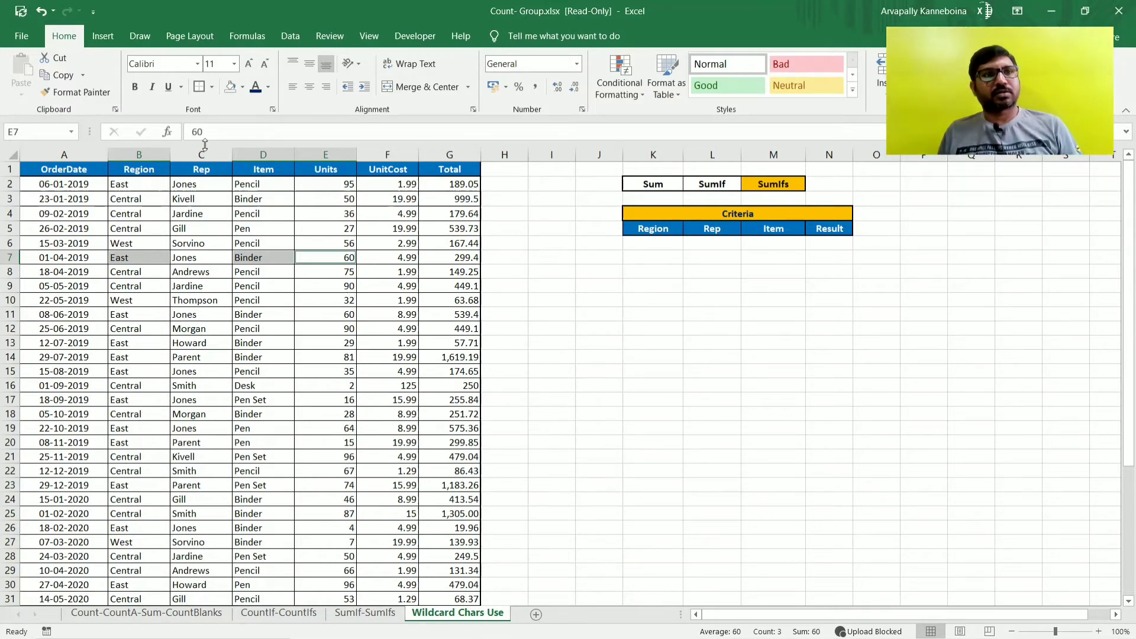
{"action": "left_click", "coordinate": [269, 341]}
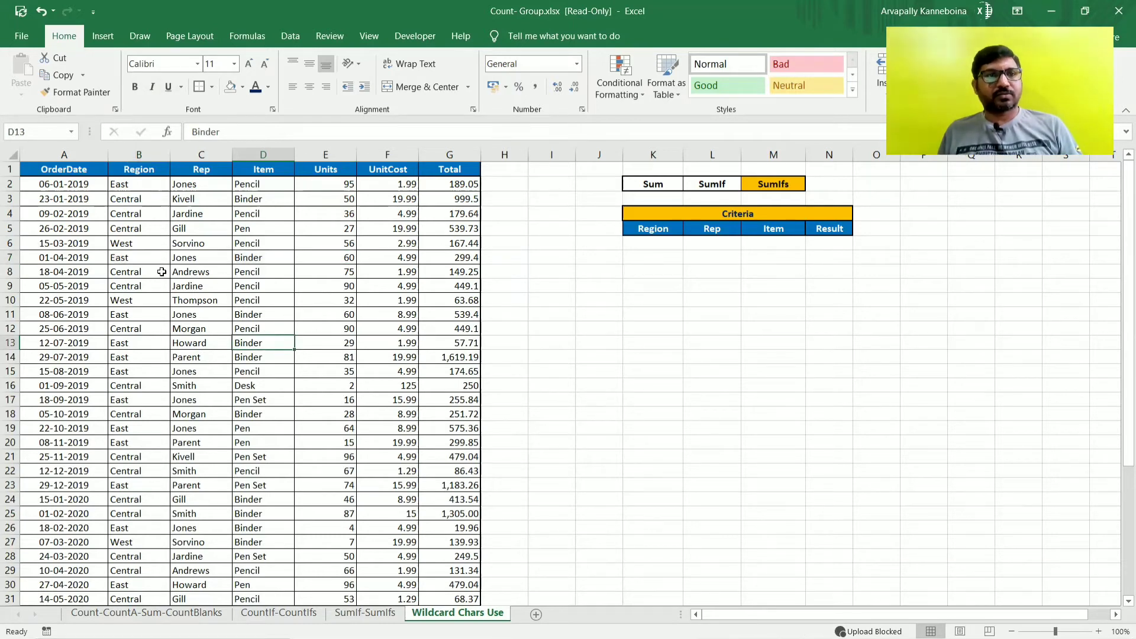
Step: Copy the region East from B7 into K8 as the Region criterion
{"action": "left_click", "coordinate": [127, 257]}
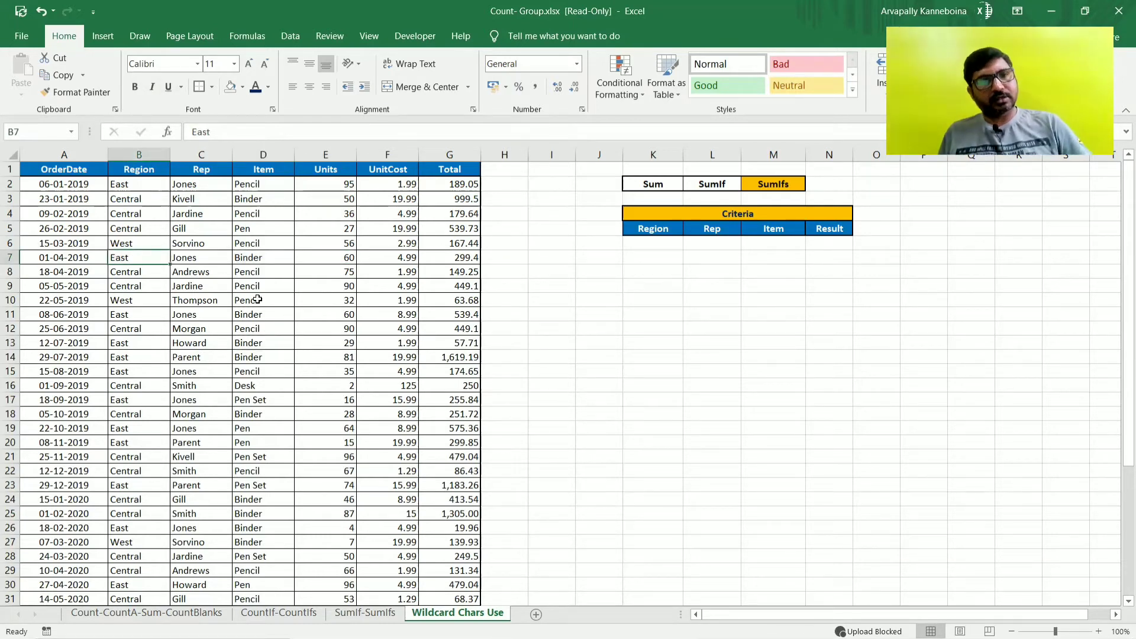
{"action": "key", "text": "ctrl+c"}
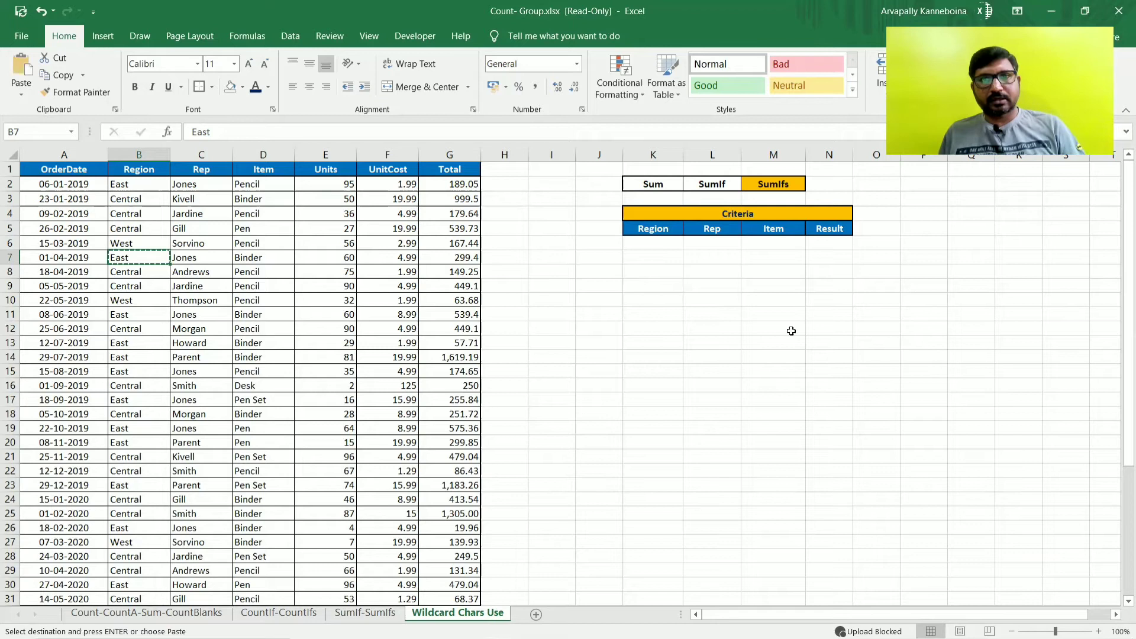
{"action": "left_click", "coordinate": [647, 271]}
{"action": "key", "text": "ctrl+v"}
{"action": "left_click", "coordinate": [718, 359]}
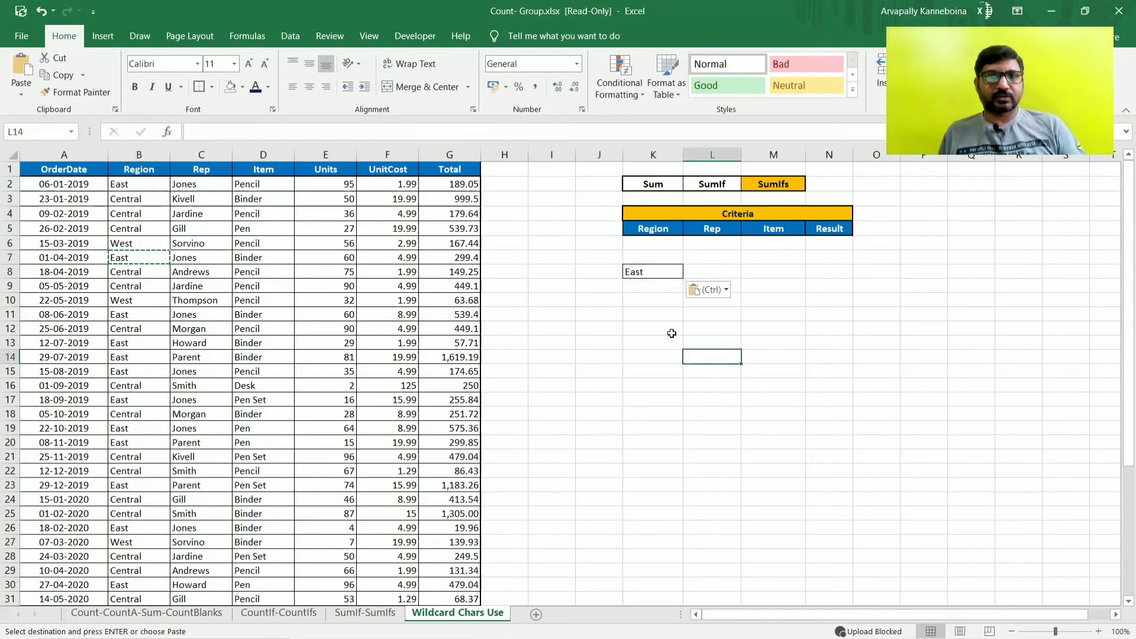
Step: Copy the rep's name from C12 into L8 as the Rep criterion
{"action": "left_click", "coordinate": [186, 344]}
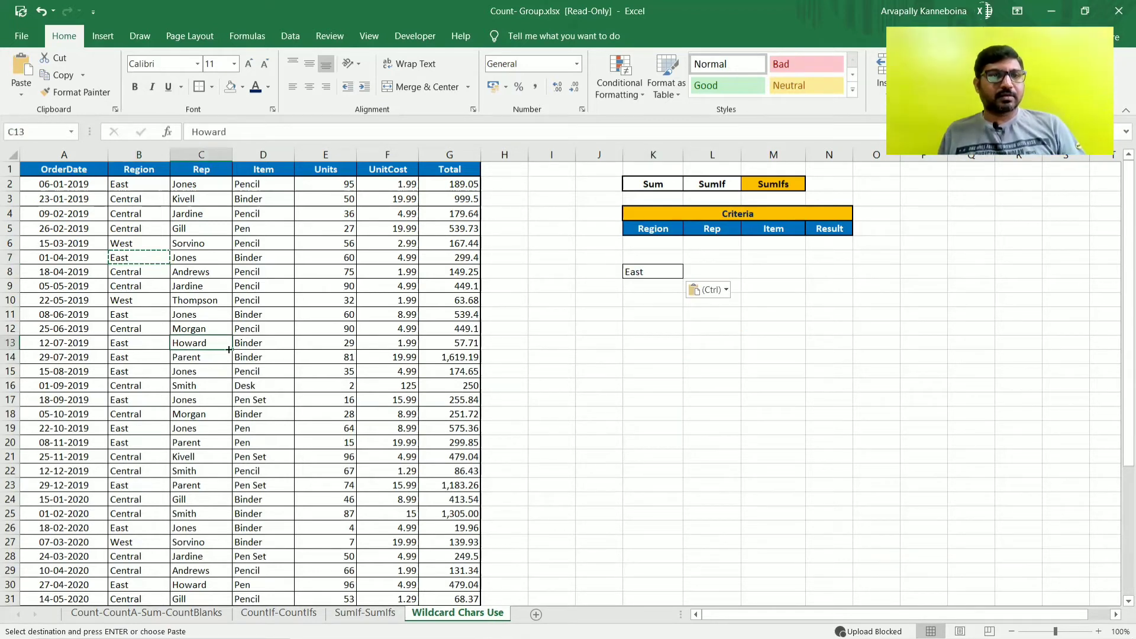
{"action": "left_click", "coordinate": [190, 330]}
{"action": "key", "text": "ctrl+c"}
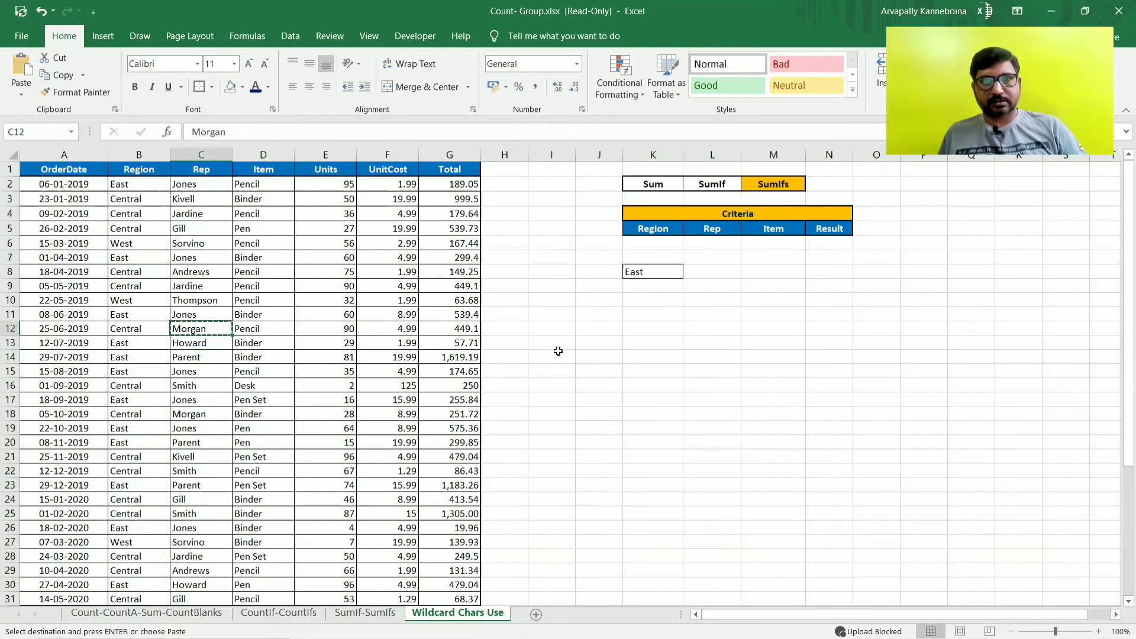
{"action": "left_click", "coordinate": [694, 276]}
{"action": "key", "text": "ctrl+v"}
{"action": "left_click", "coordinate": [727, 385]}
{"action": "key", "text": "Escape"}
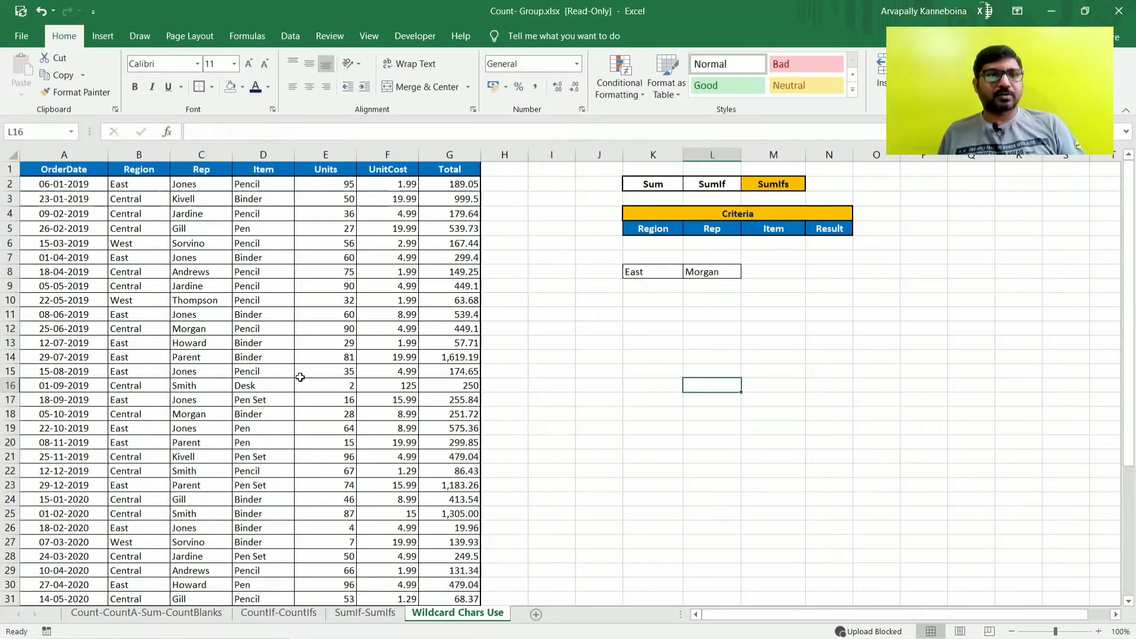
Step: Copy the item Pencil from D15 into M8 as the Item criterion
{"action": "left_click", "coordinate": [266, 373]}
{"action": "key", "text": "ctrl+c"}
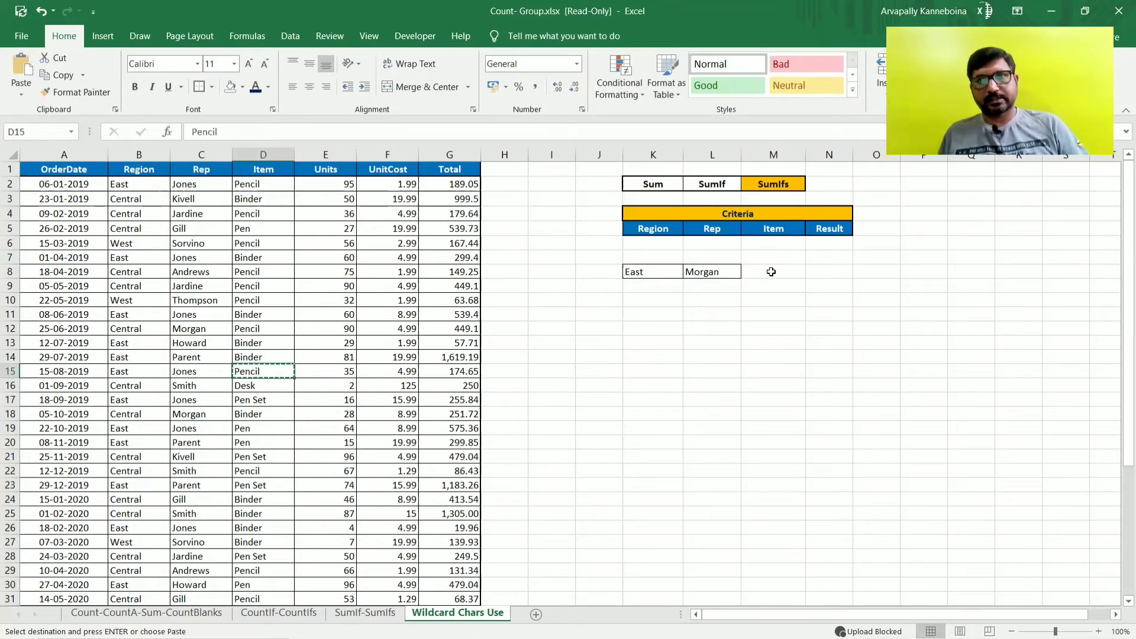
{"action": "left_click", "coordinate": [771, 271]}
{"action": "key", "text": "ctrl+v"}
{"action": "left_click", "coordinate": [772, 385]}
{"action": "key", "text": "Escape"}
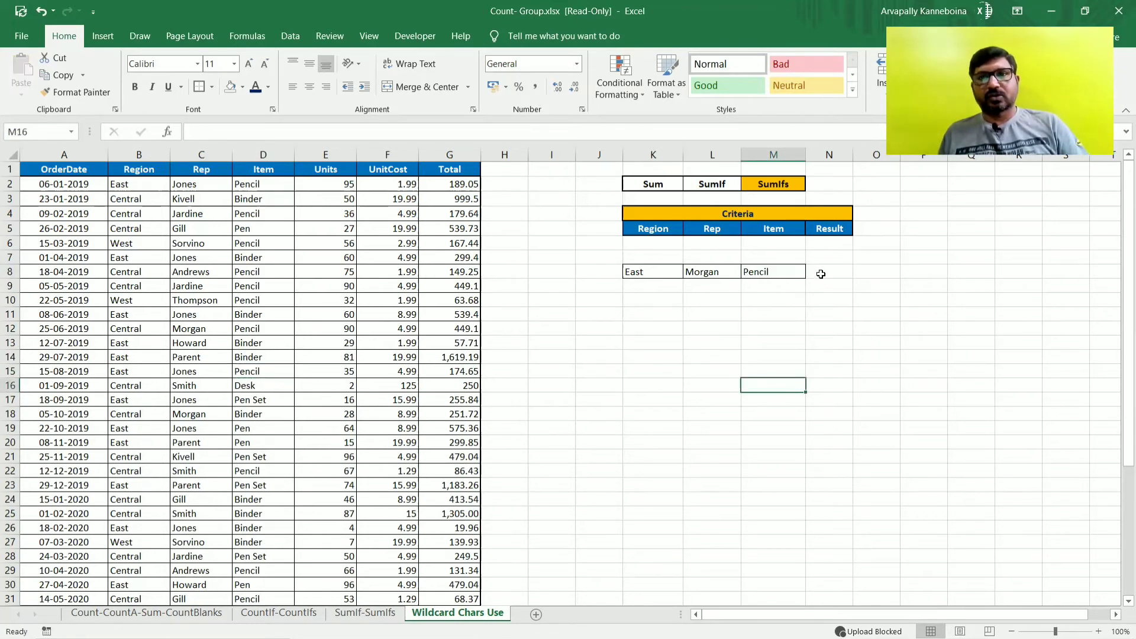
Step: Review the region, rep and item criteria in K8:M8 together with the empty result cell N8
{"action": "left_click", "coordinate": [821, 274]}
{"action": "left_click", "coordinate": [905, 343]}
{"action": "left_click", "coordinate": [838, 273]}
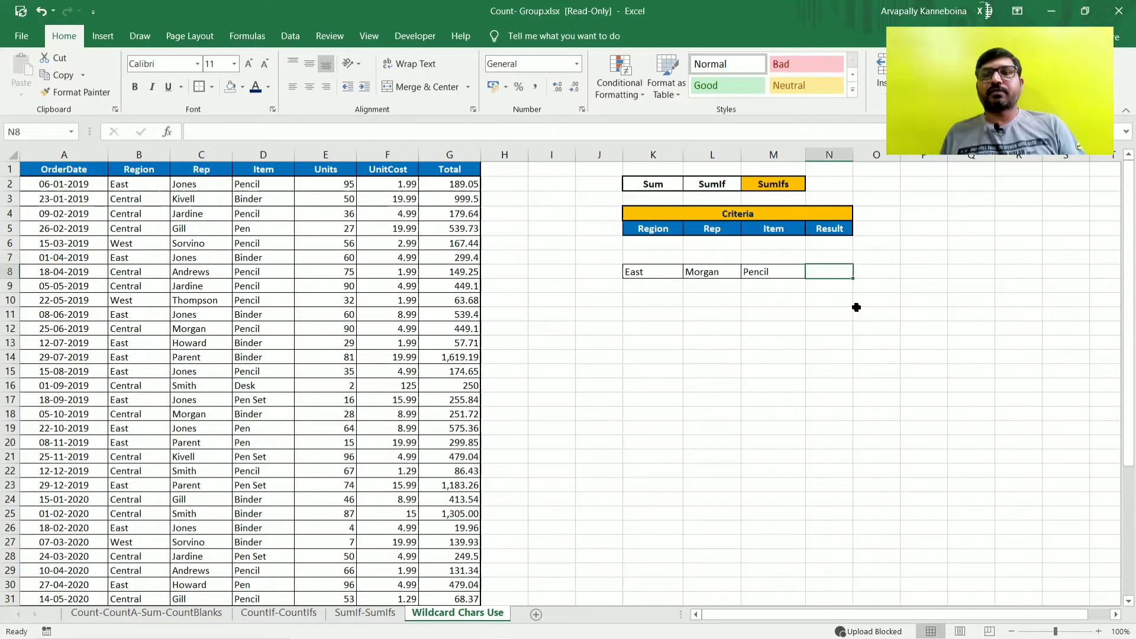
{"action": "left_click", "coordinate": [656, 342]}
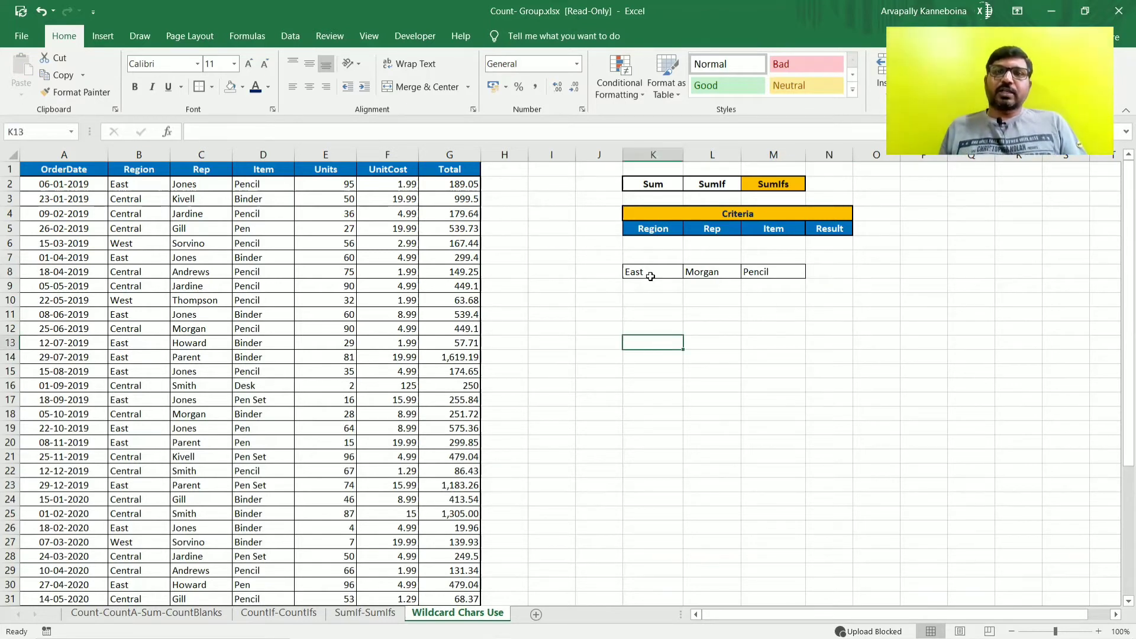
{"action": "left_click", "coordinate": [650, 275]}
{"action": "left_click", "coordinate": [712, 270]}
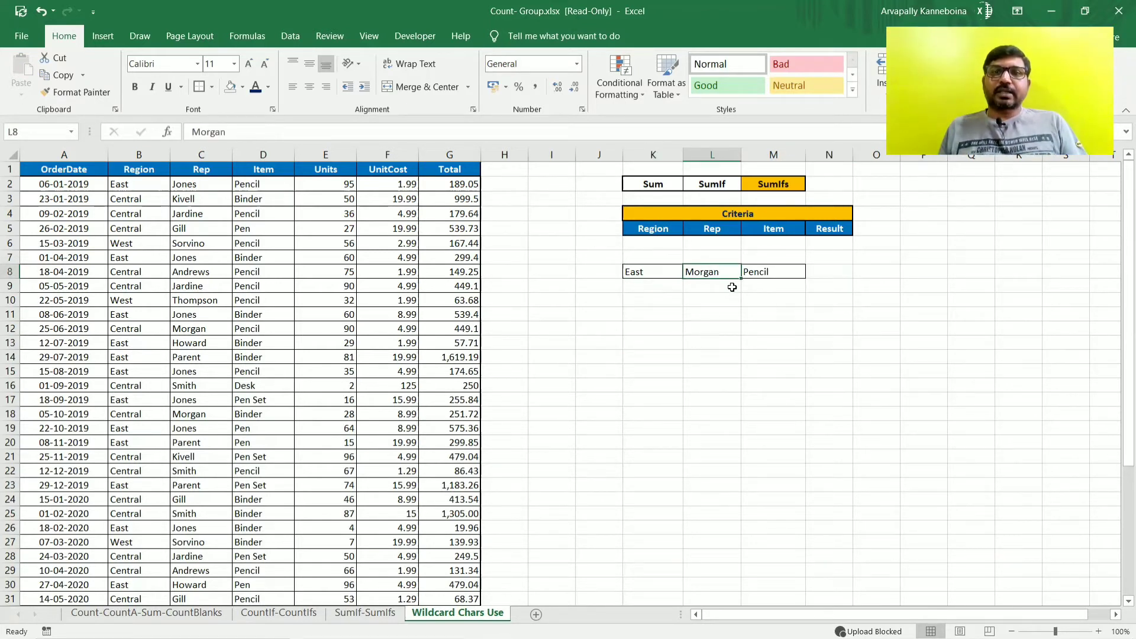
{"action": "left_click", "coordinate": [769, 273]}
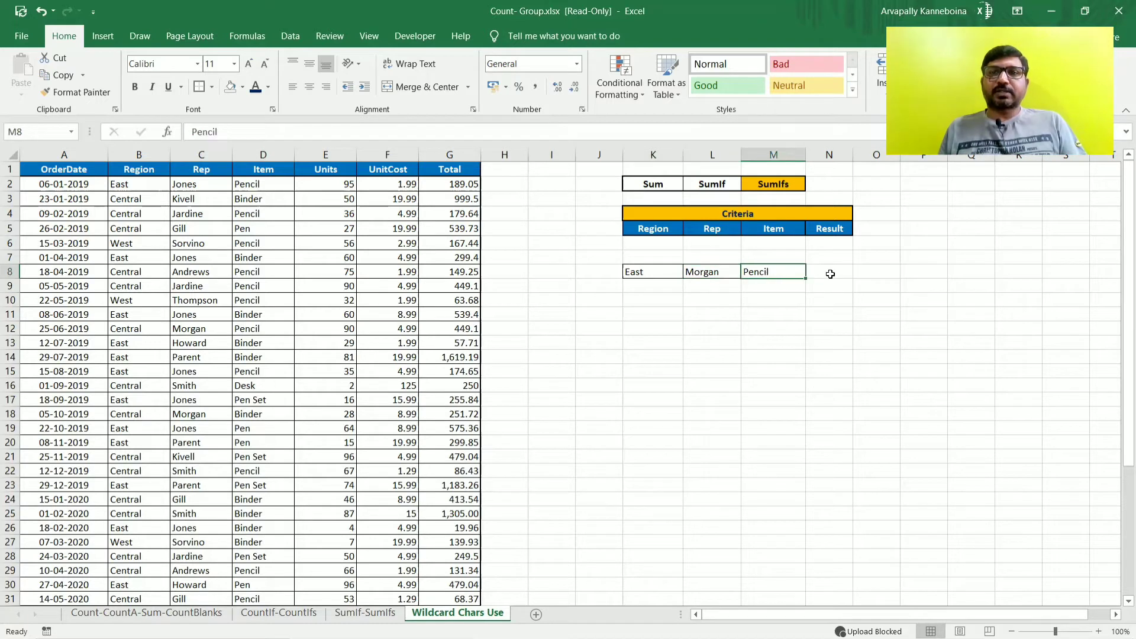
{"action": "left_click", "coordinate": [831, 272]}
{"action": "left_click", "coordinate": [918, 282]}
Step: Enter the labels Items in N7 and Total Price in O7, and add borders around both cells
{"action": "left_click", "coordinate": [842, 256]}
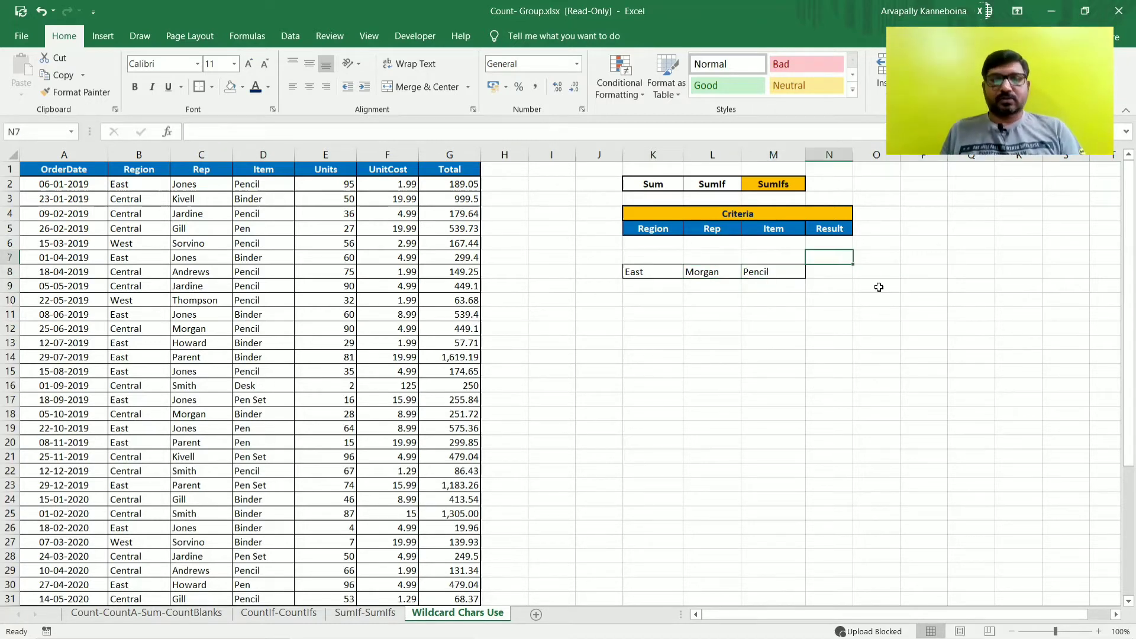
{"action": "type", "text": "It"}
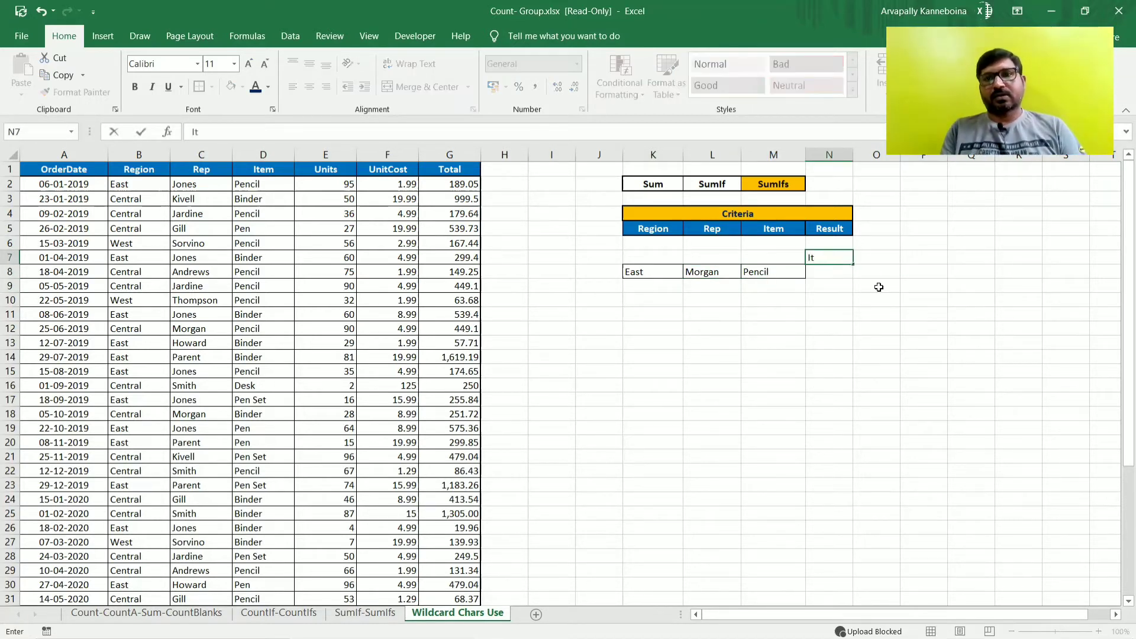
{"action": "type", "text": "ems"}
{"action": "key", "text": "Tab"}
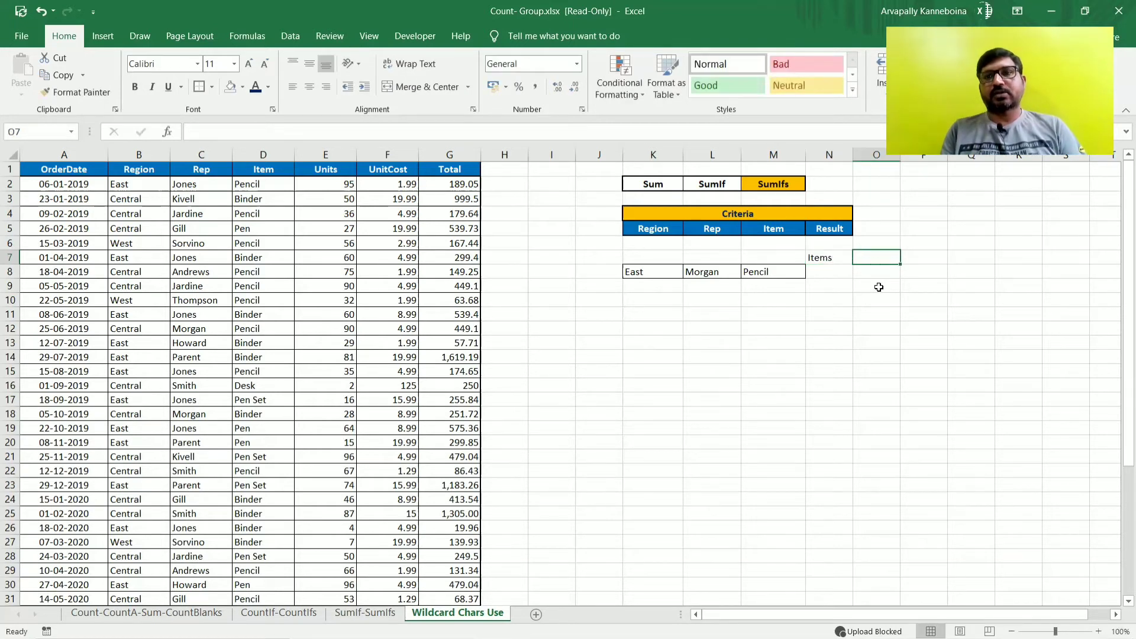
{"action": "type", "text": "Total"}
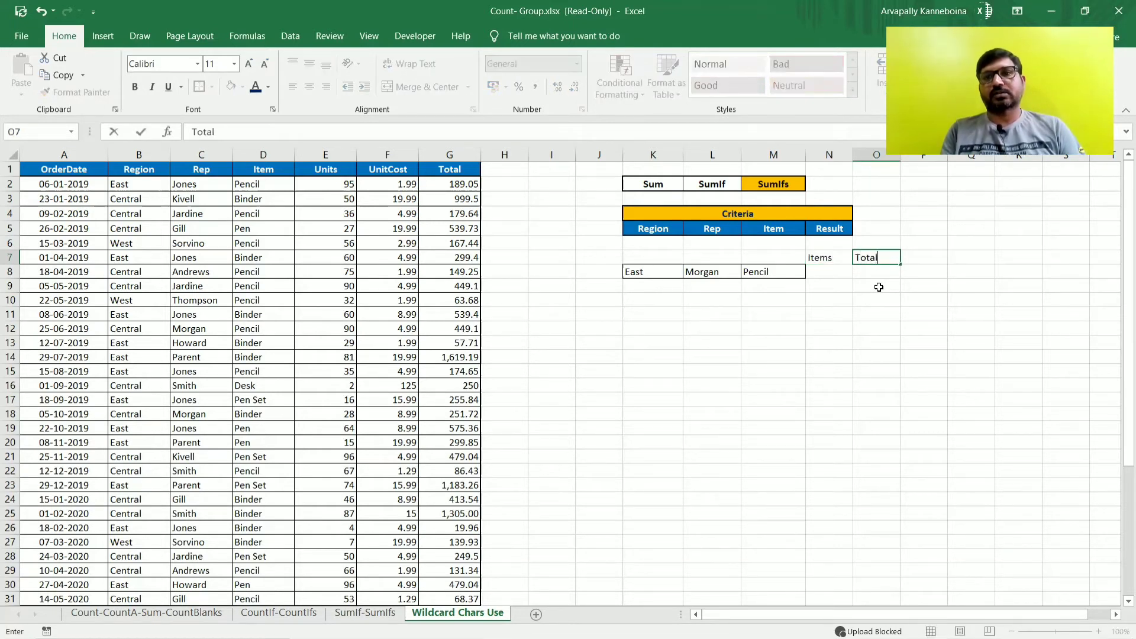
{"action": "type", "text": " Price"}
{"action": "key", "text": "Return"}
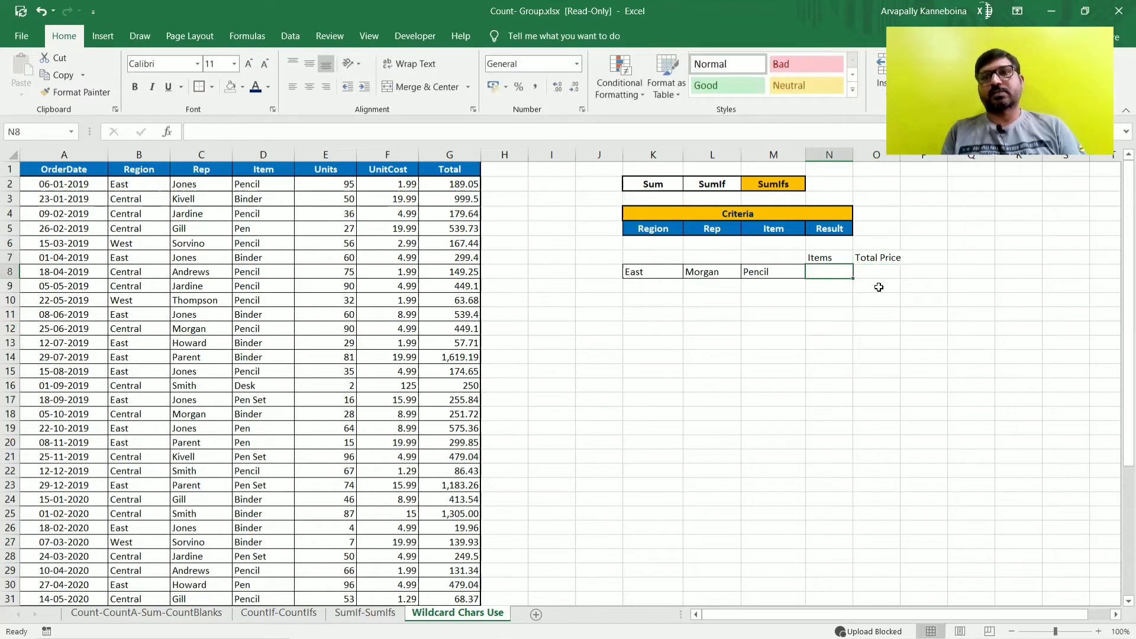
{"action": "left_click_drag", "start_coordinate": [822, 256], "coordinate": [890, 257]}
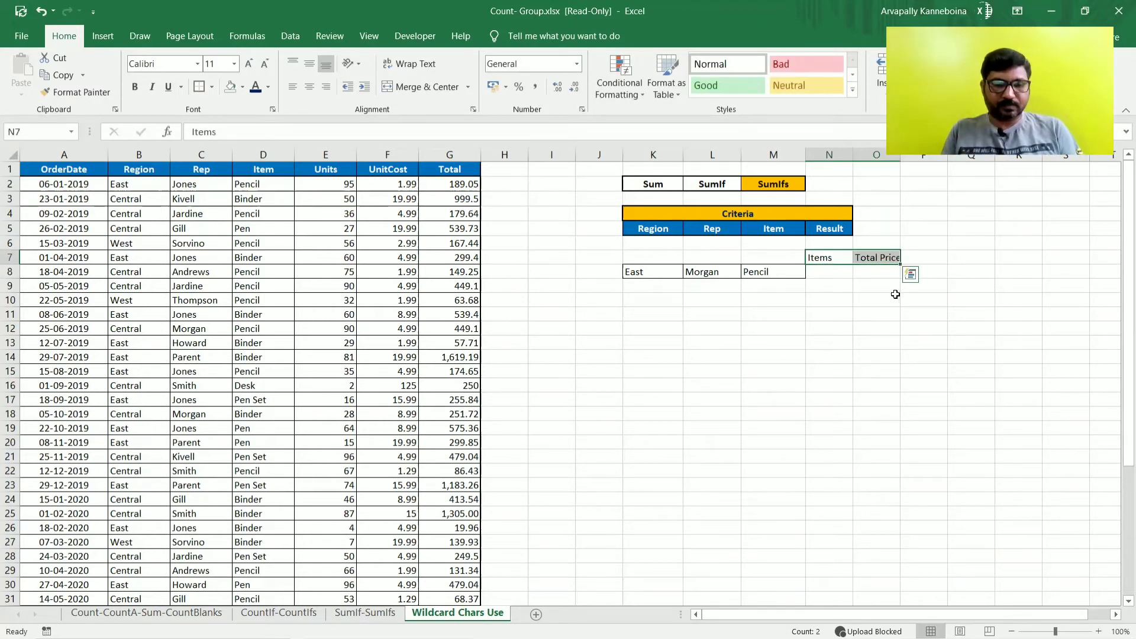
{"action": "left_click", "coordinate": [895, 325]}
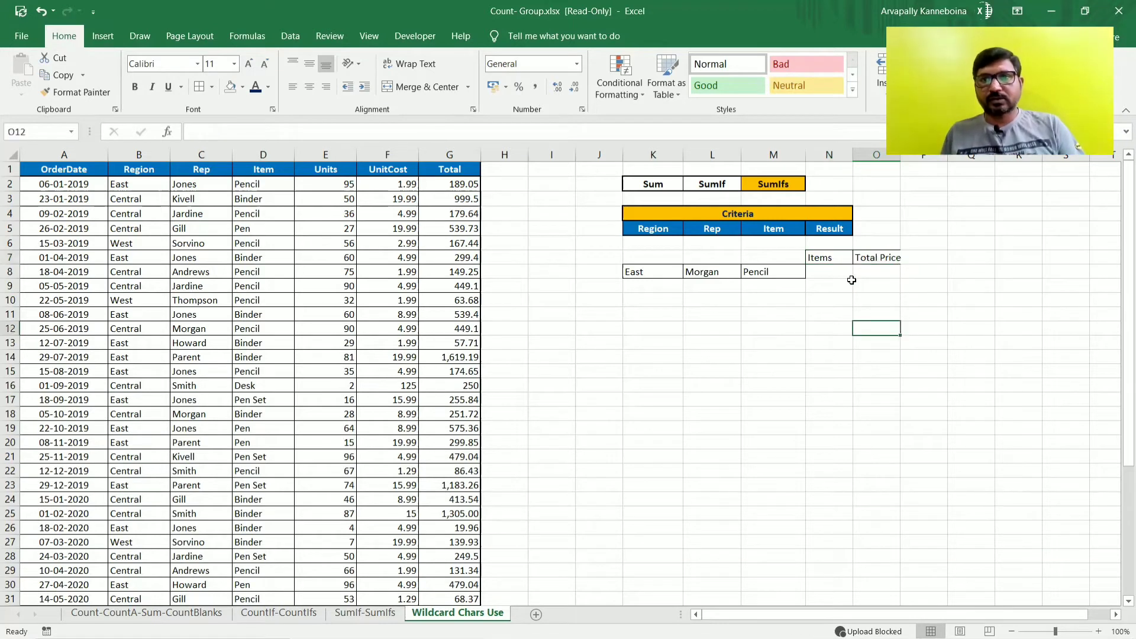
{"action": "left_click", "coordinate": [827, 273]}
{"action": "left_click_drag", "start_coordinate": [648, 276], "coordinate": [813, 274]}
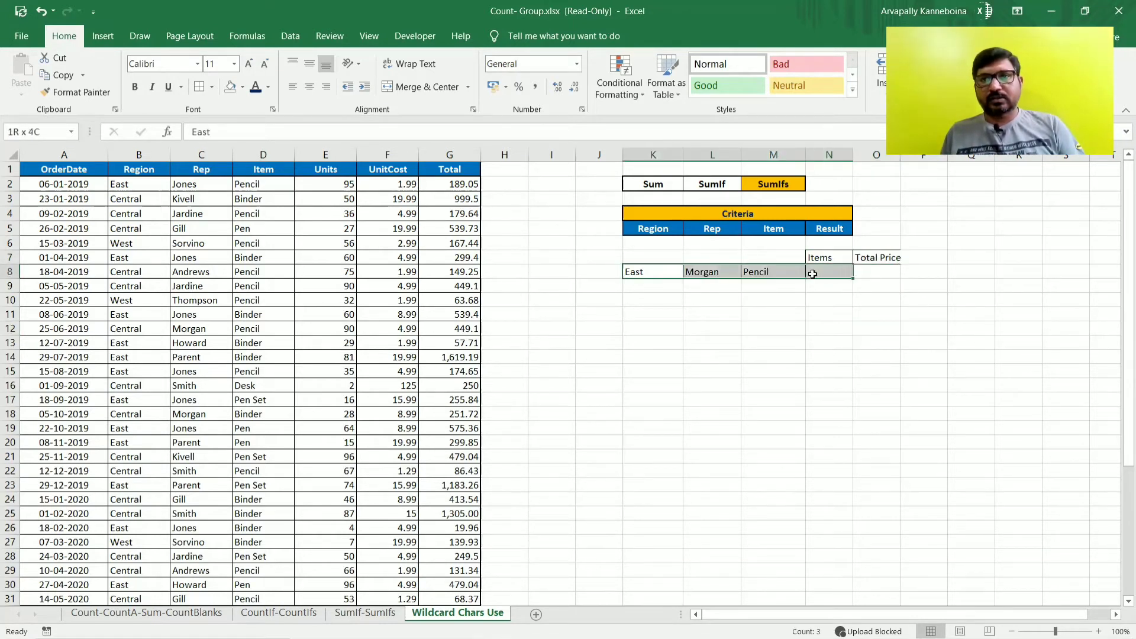
{"action": "left_click", "coordinate": [857, 327]}
{"action": "left_click", "coordinate": [832, 274]}
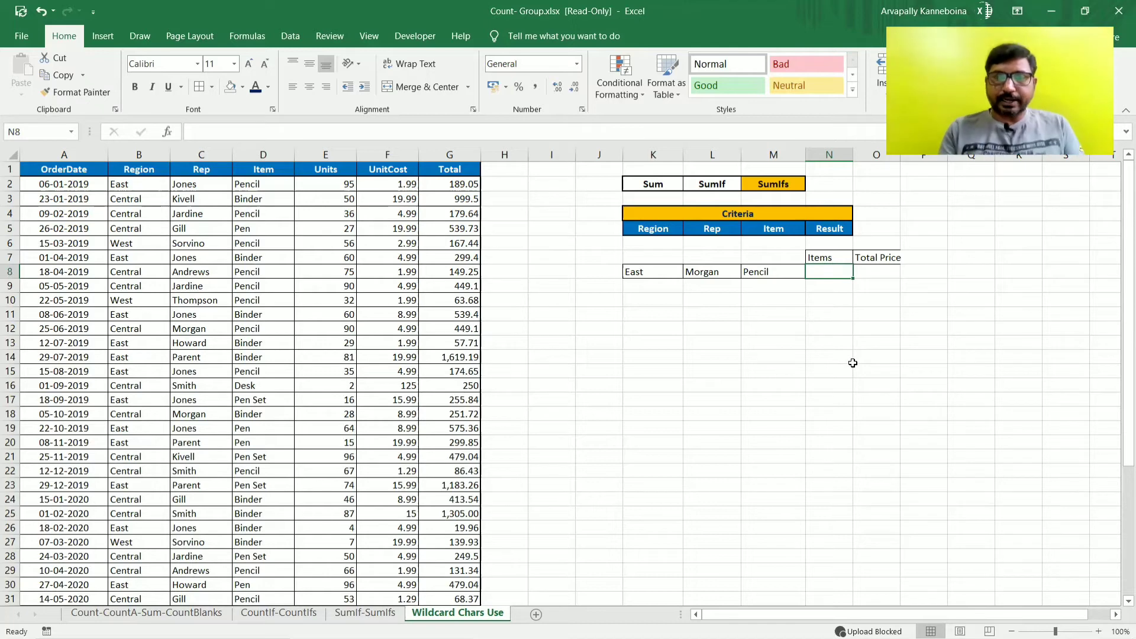
{"action": "type", "text": "="}
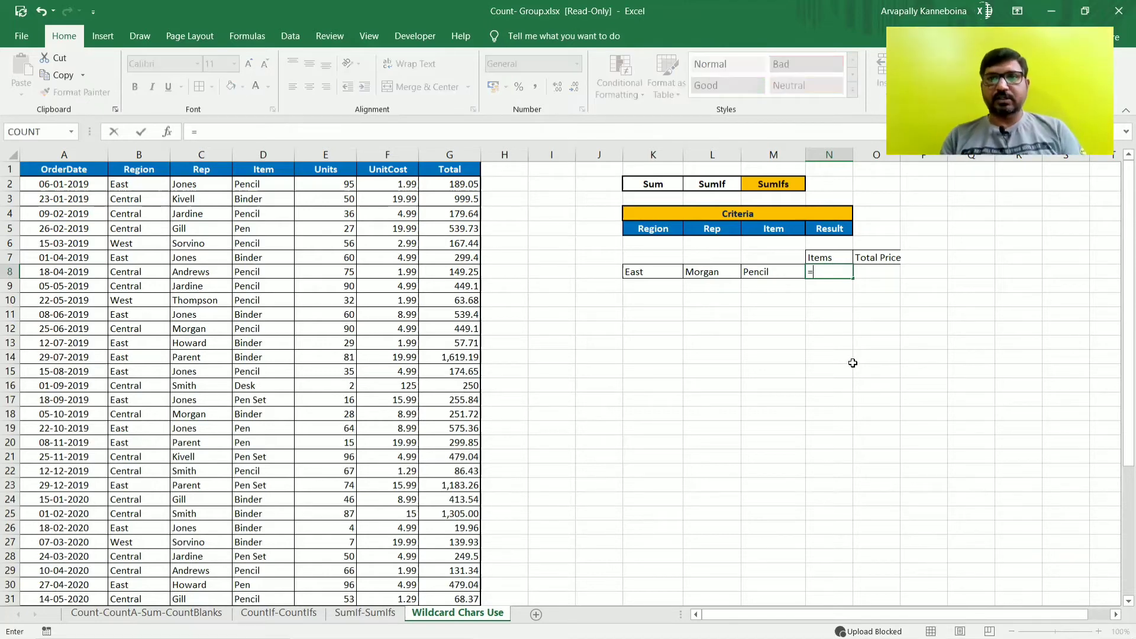
{"action": "type", "text": "su"}
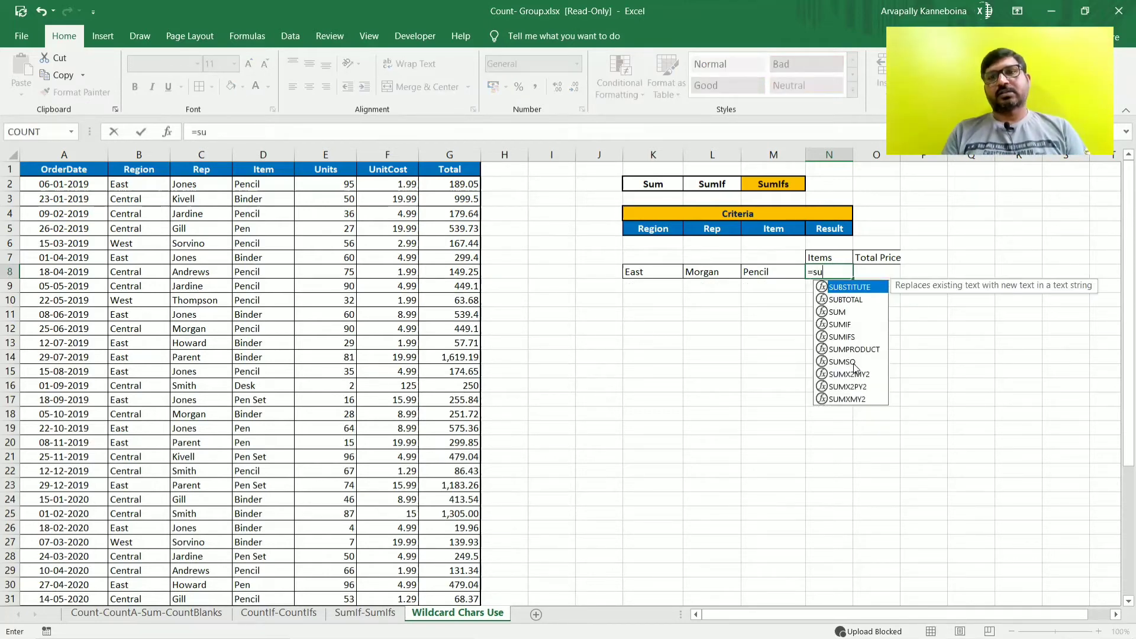
{"action": "type", "text": "mifs"}
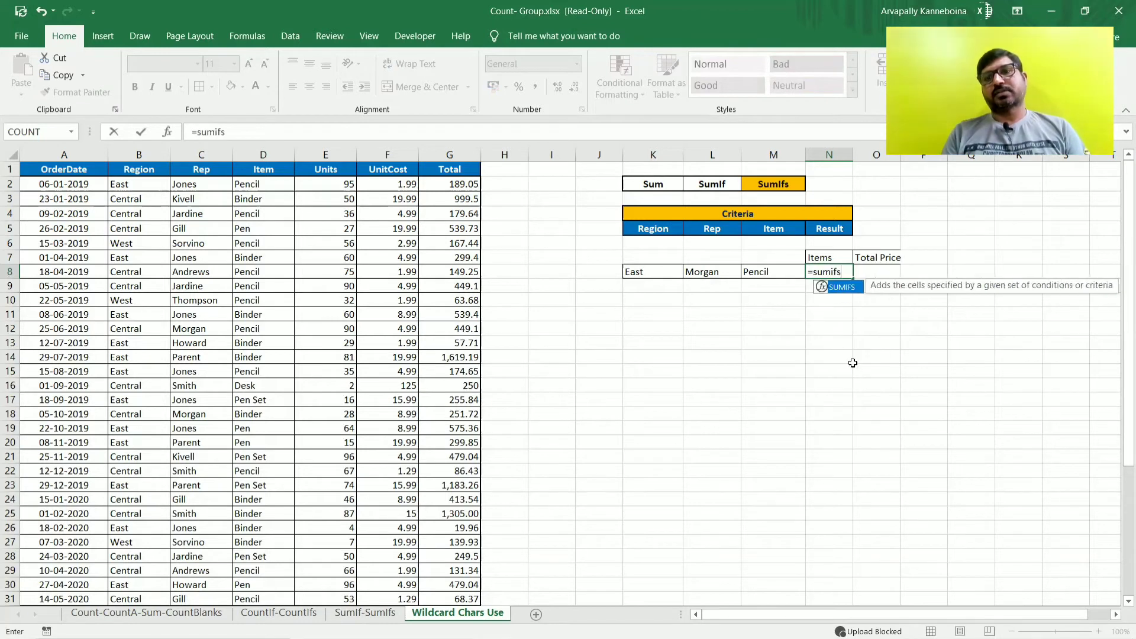
{"action": "key", "text": "Tab"}
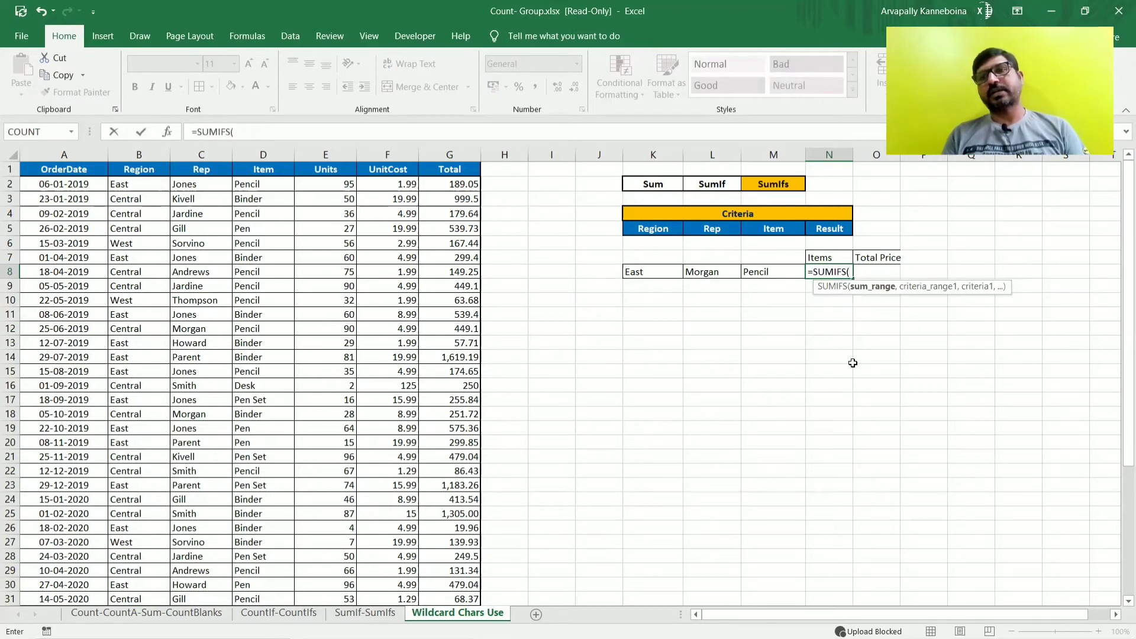
{"action": "key", "text": "BackSpace"}
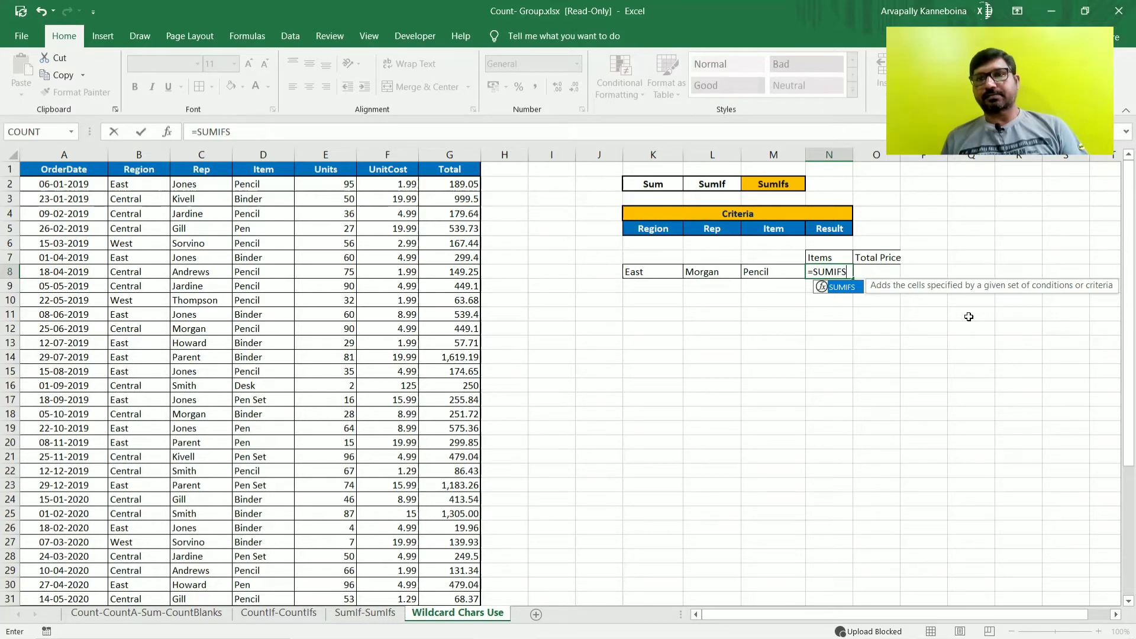
{"action": "type", "text": "("}
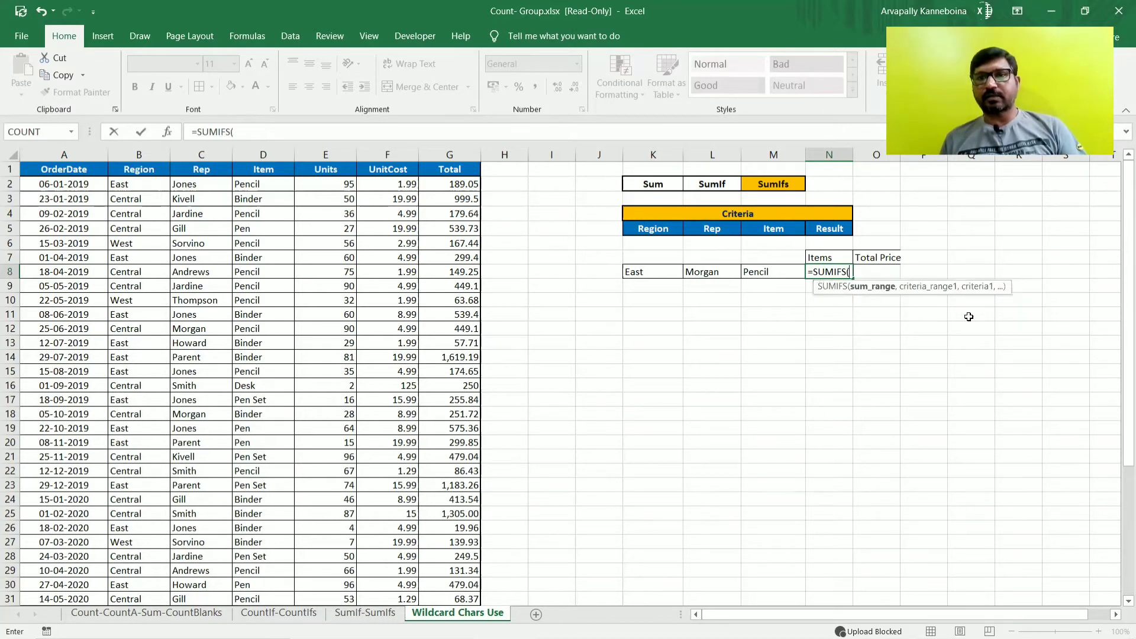
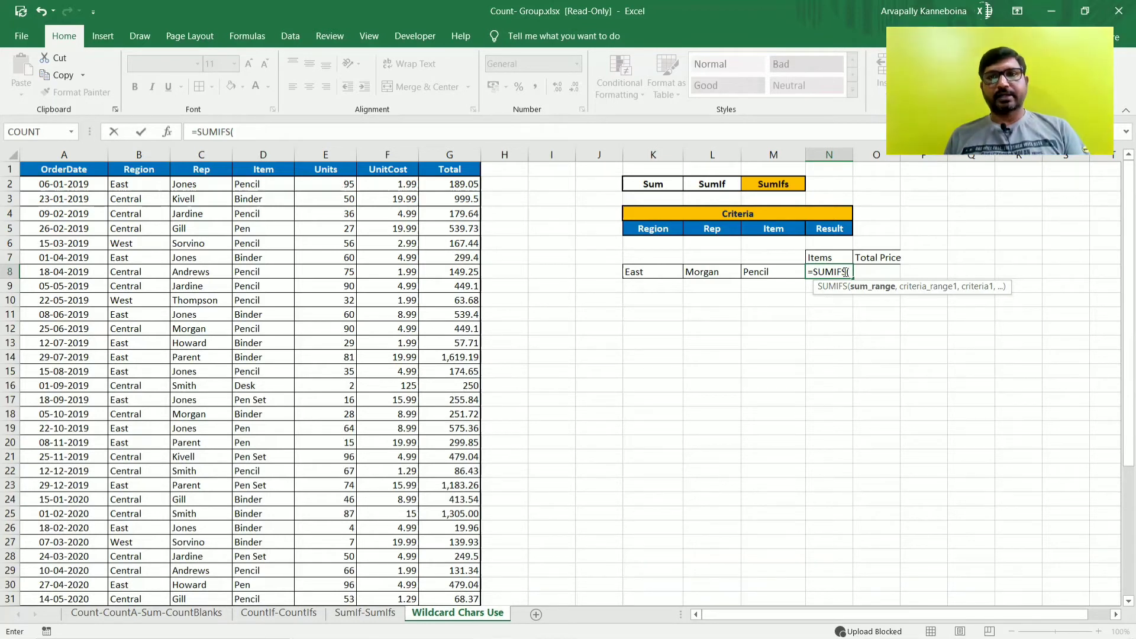
{"action": "key", "text": "Escape"}
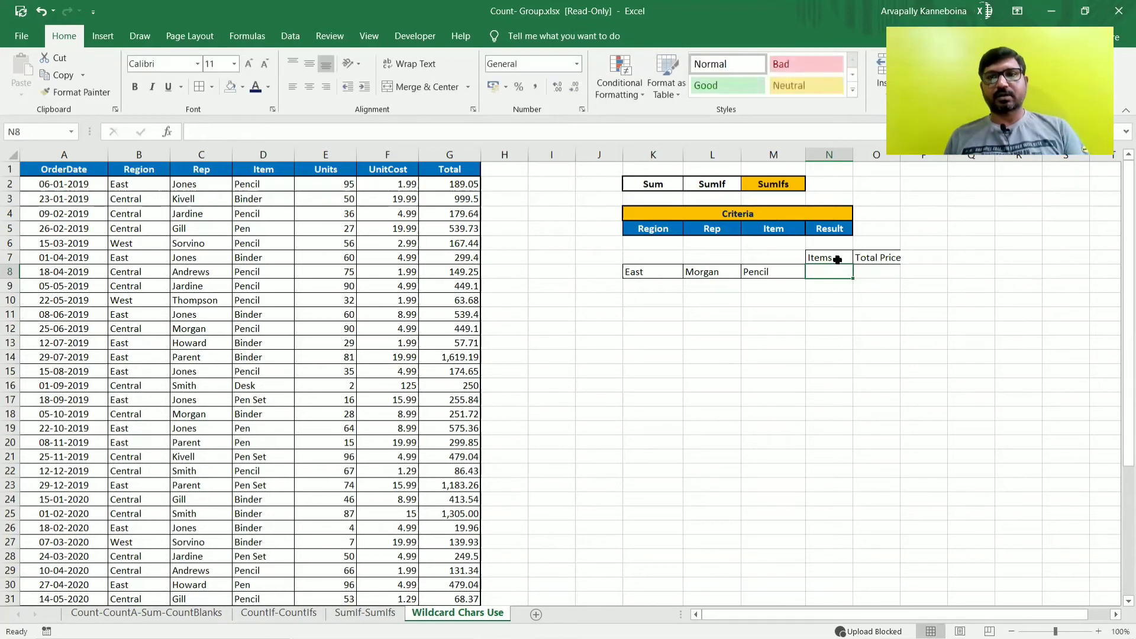
Step: Replace the label in N7 with Units
{"action": "left_click", "coordinate": [832, 258]}
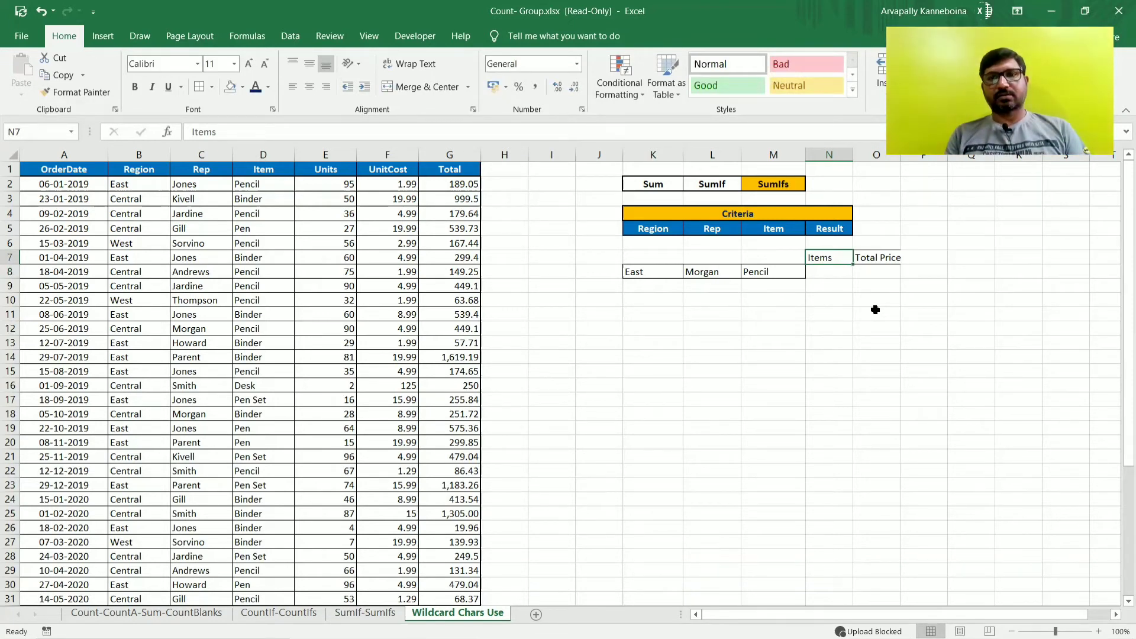
{"action": "type", "text": "Units"}
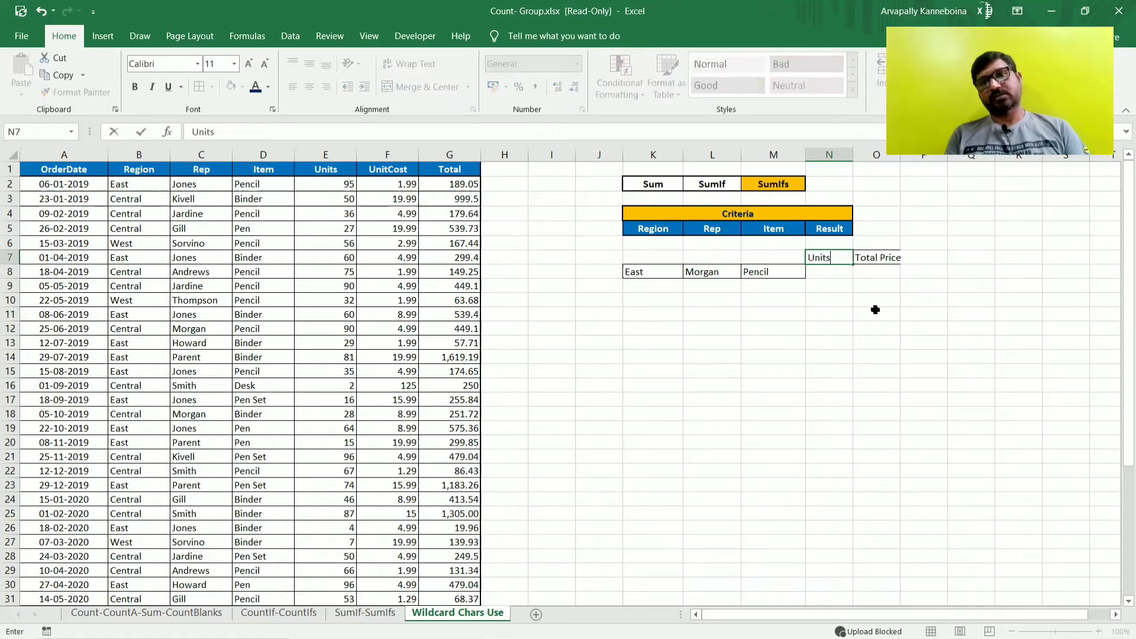
{"action": "key", "text": "ctrl+Return"}
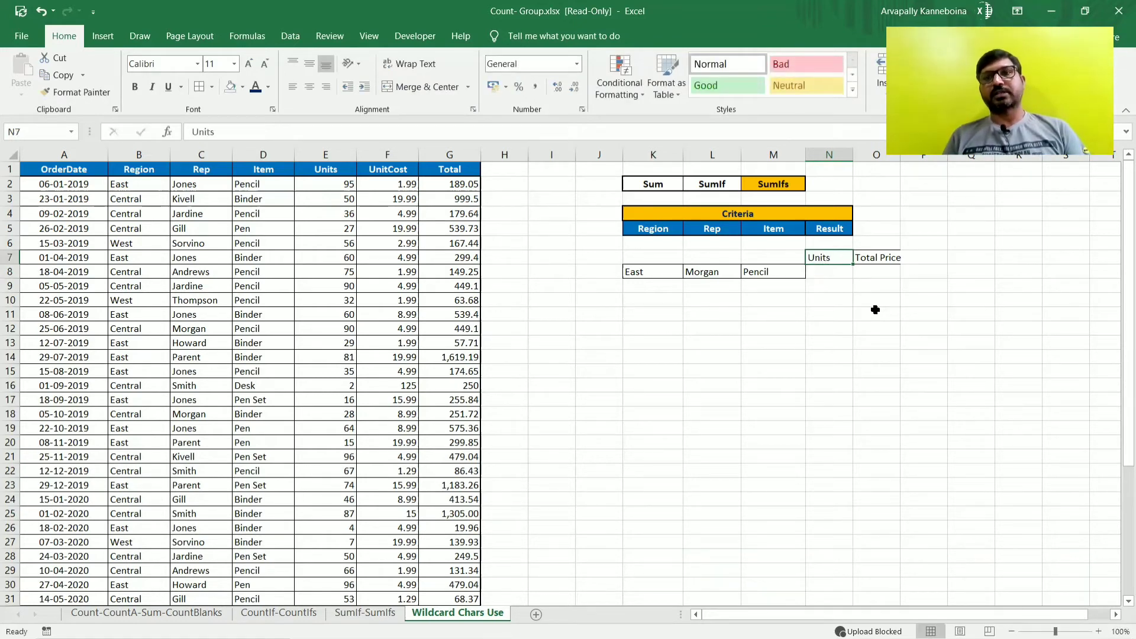
{"action": "key", "text": "Down"}
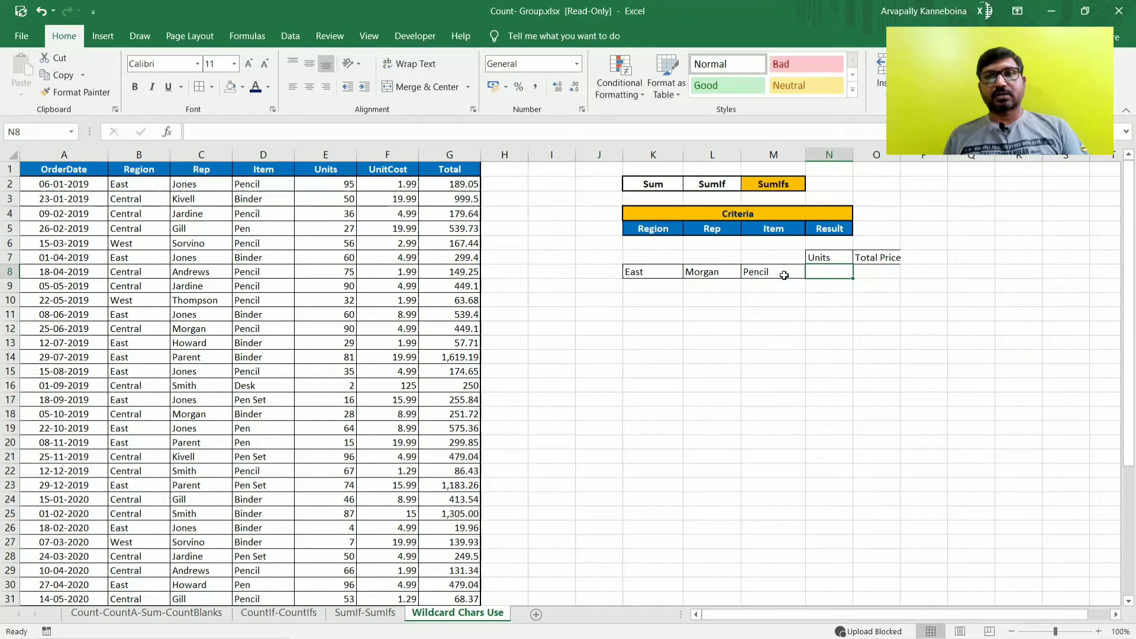
{"action": "left_click", "coordinate": [840, 324]}
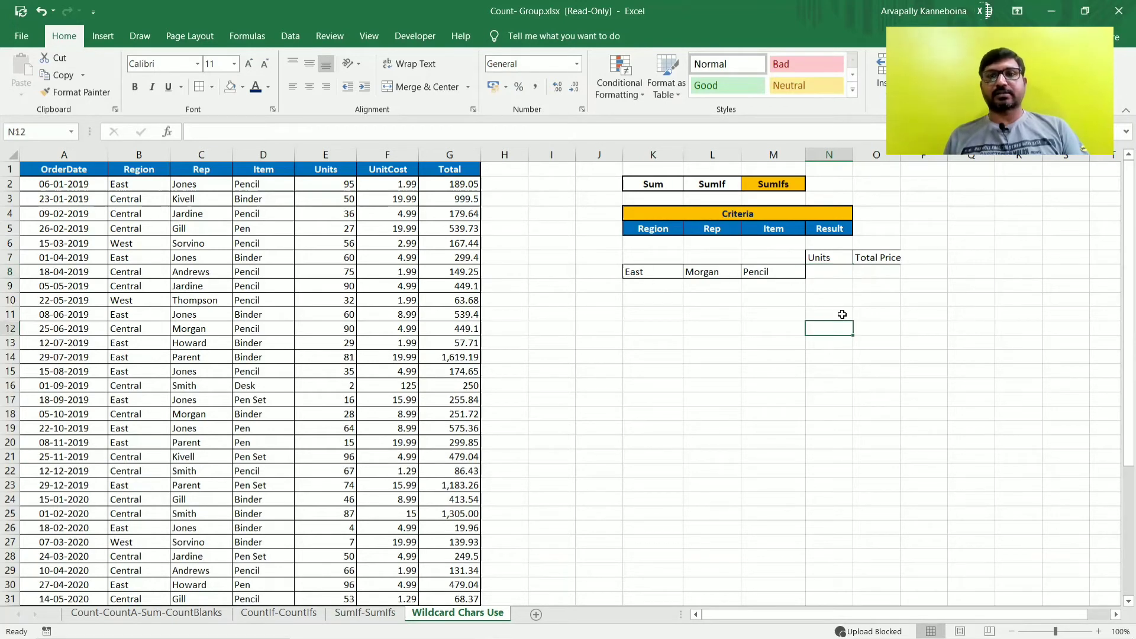
Step: Start a SUMIFS formula in N8 with the Units column E:E as the sum range
{"action": "left_click", "coordinate": [826, 272]}
{"action": "type", "text": "=sumf"}
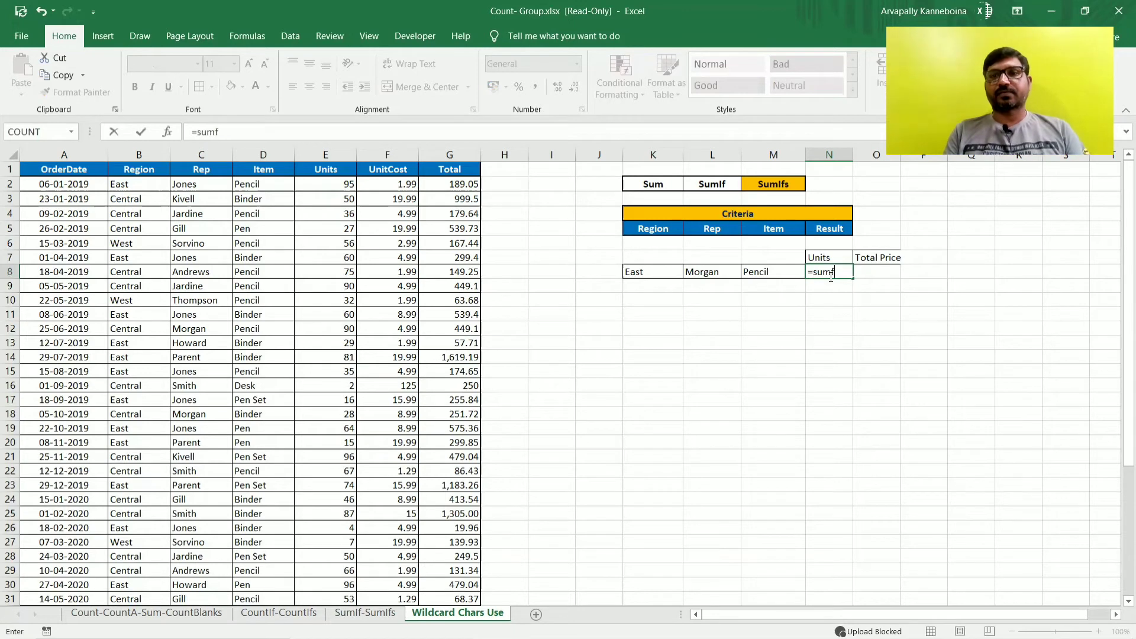
{"action": "key", "text": "BackSpace"}
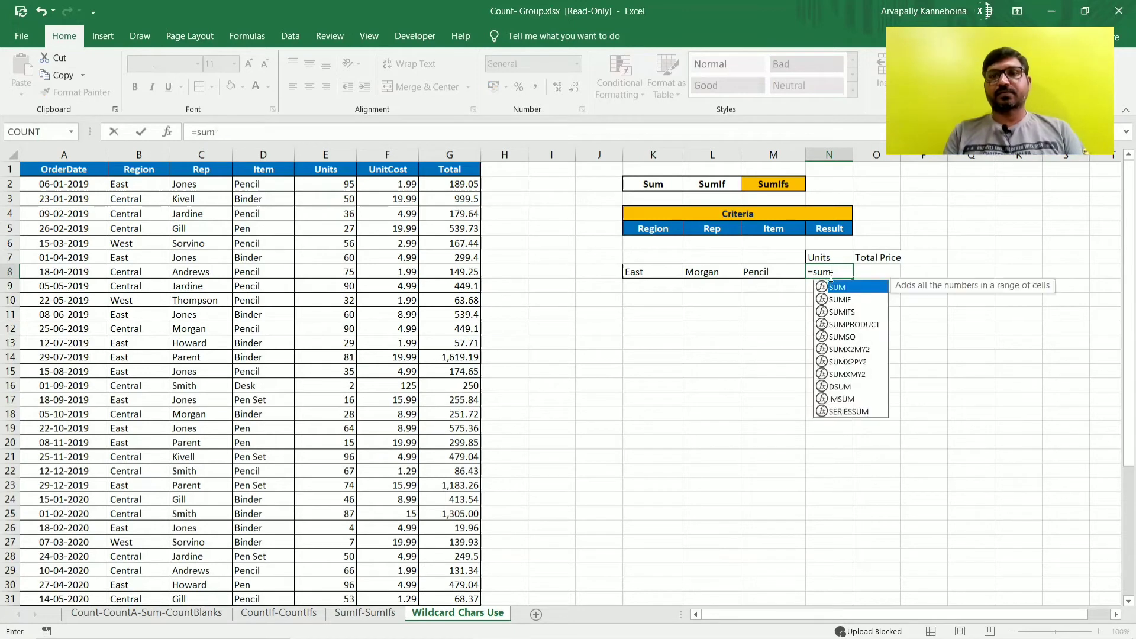
{"action": "type", "text": "ifs"}
{"action": "key", "text": "Tab"}
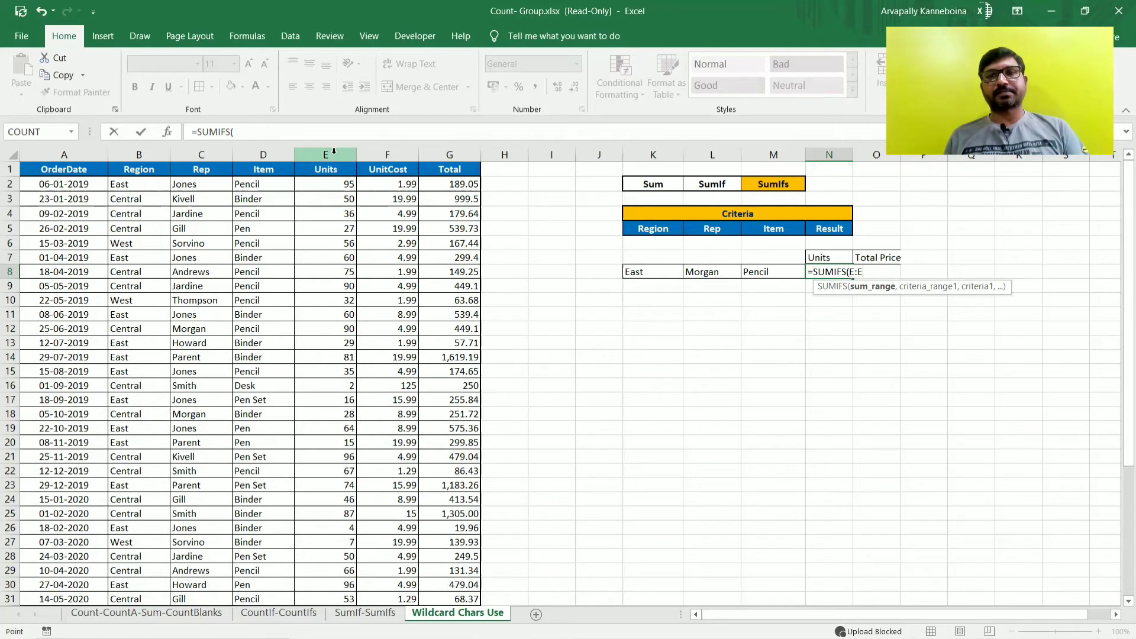
{"action": "left_click", "coordinate": [335, 151]}
{"action": "type", "text": ","}
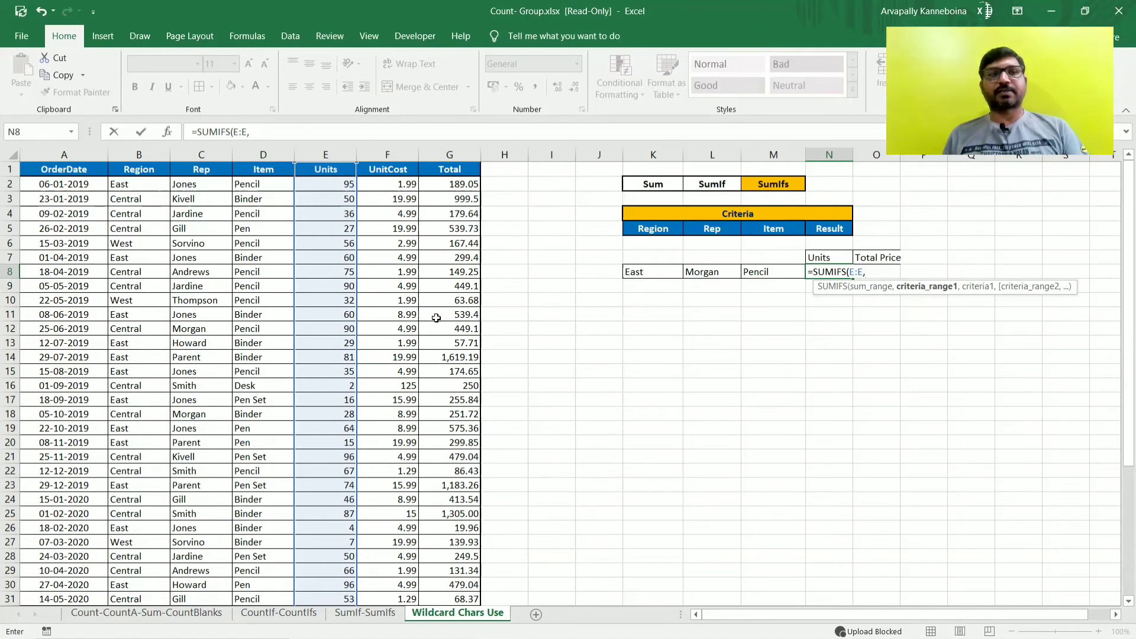
Step: Add the first two criteria pairs to the formula: Region column B:B with K8, and Rep column C:C with L8
{"action": "left_click", "coordinate": [144, 158]}
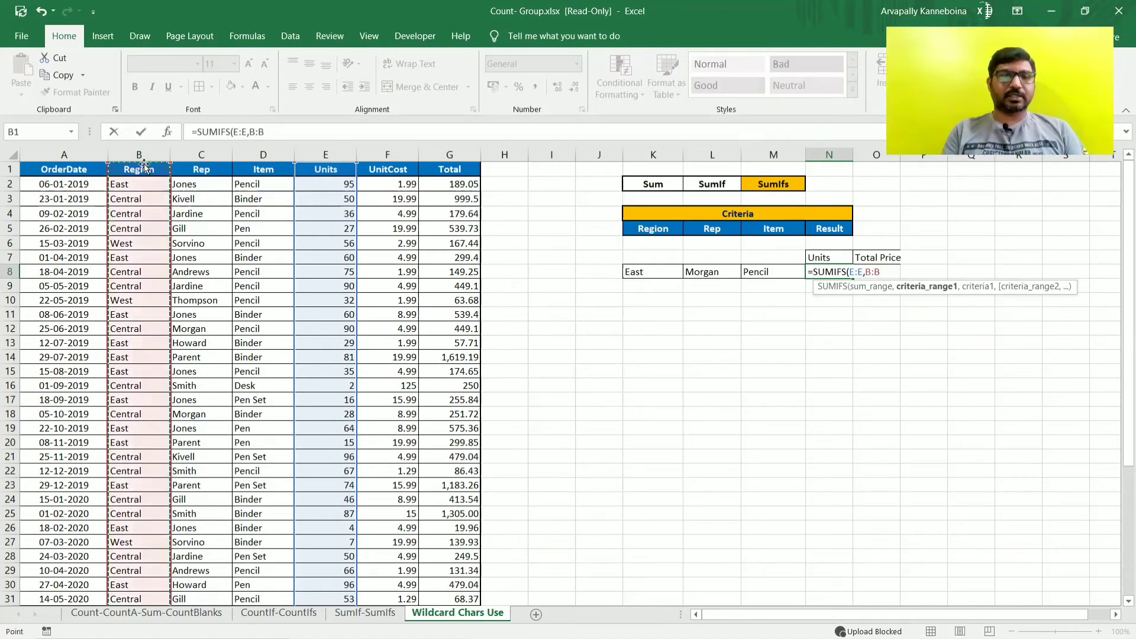
{"action": "type", "text": ","}
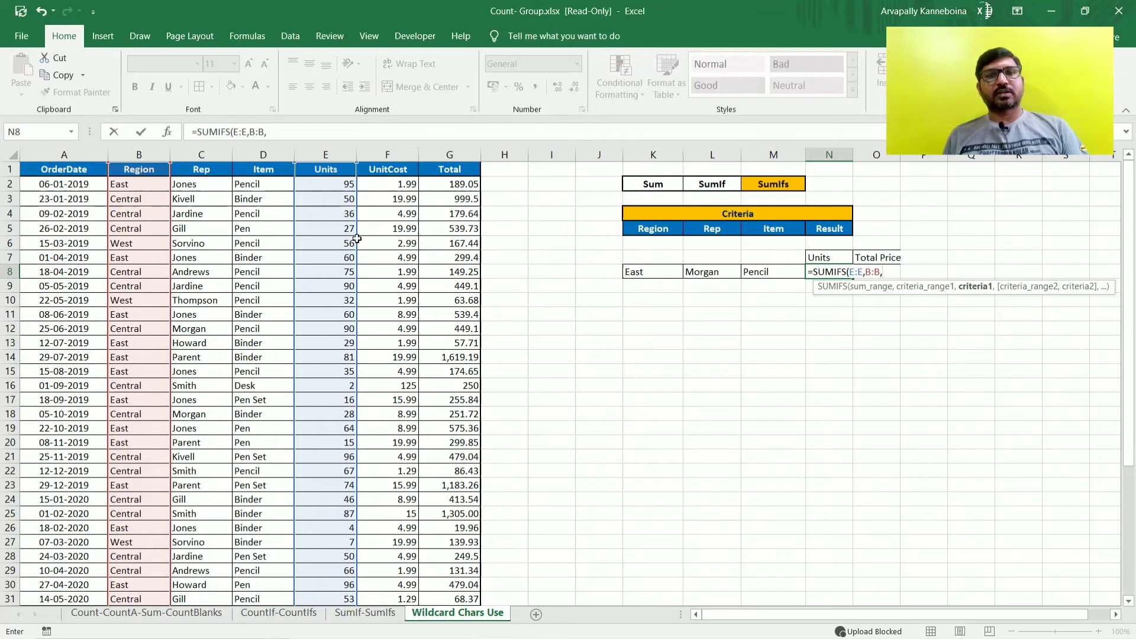
{"action": "left_click", "coordinate": [649, 274]}
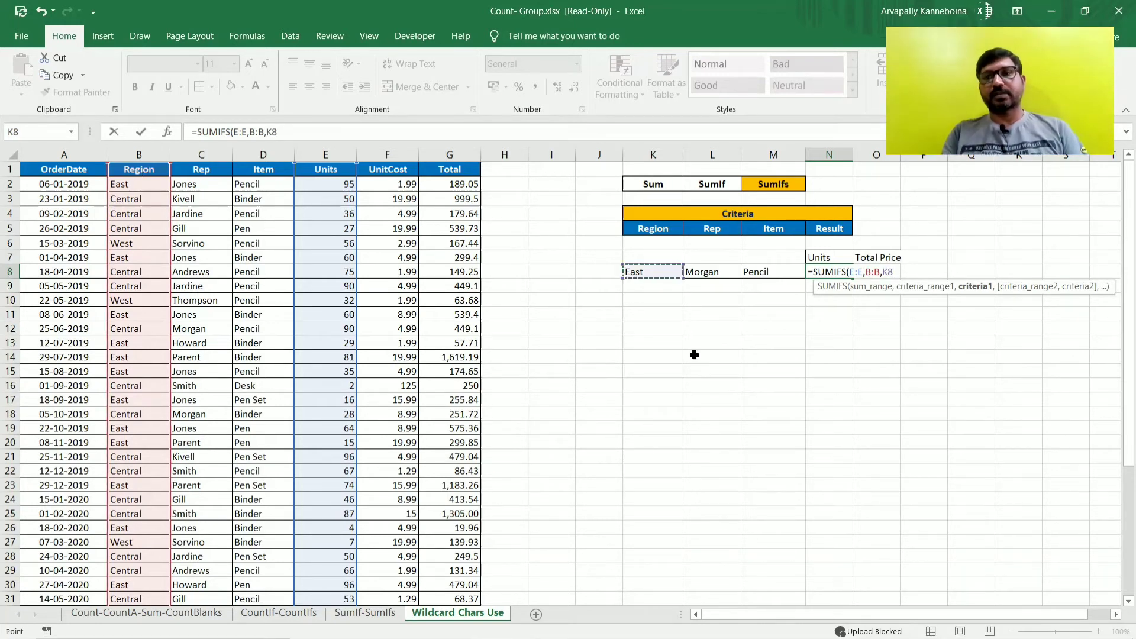
{"action": "type", "text": ","}
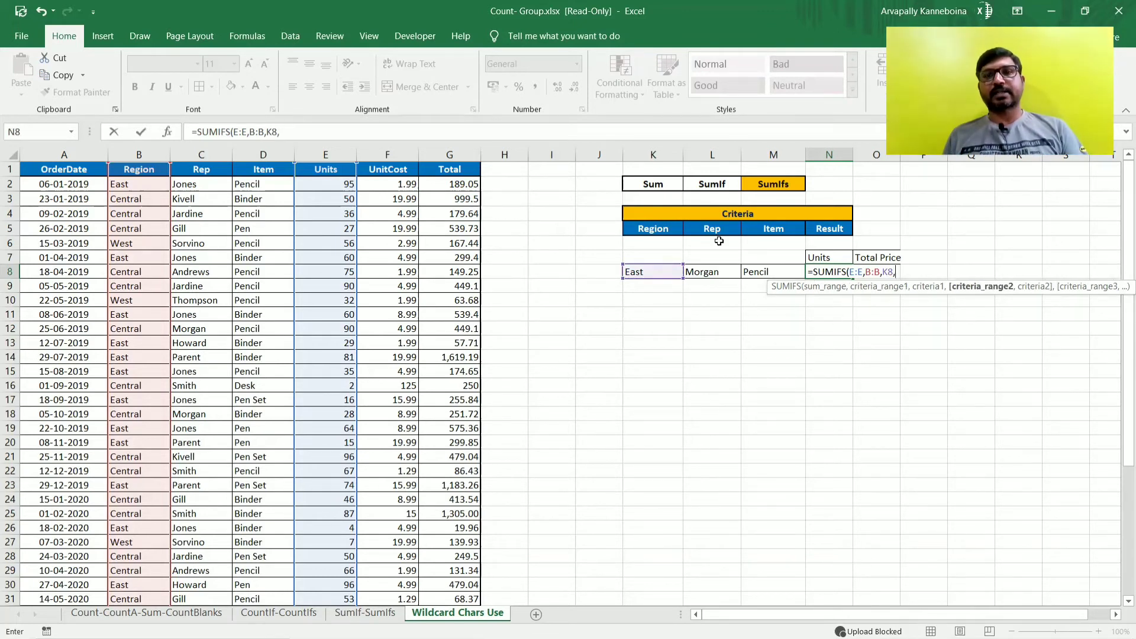
{"action": "left_click", "coordinate": [193, 155]}
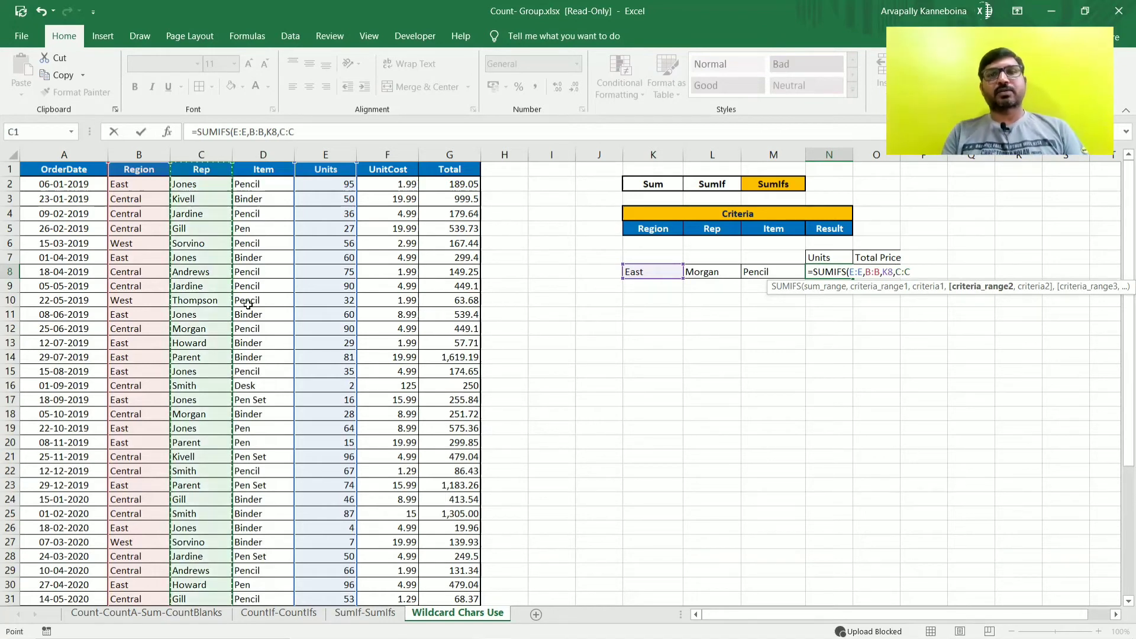
{"action": "type", "text": ","}
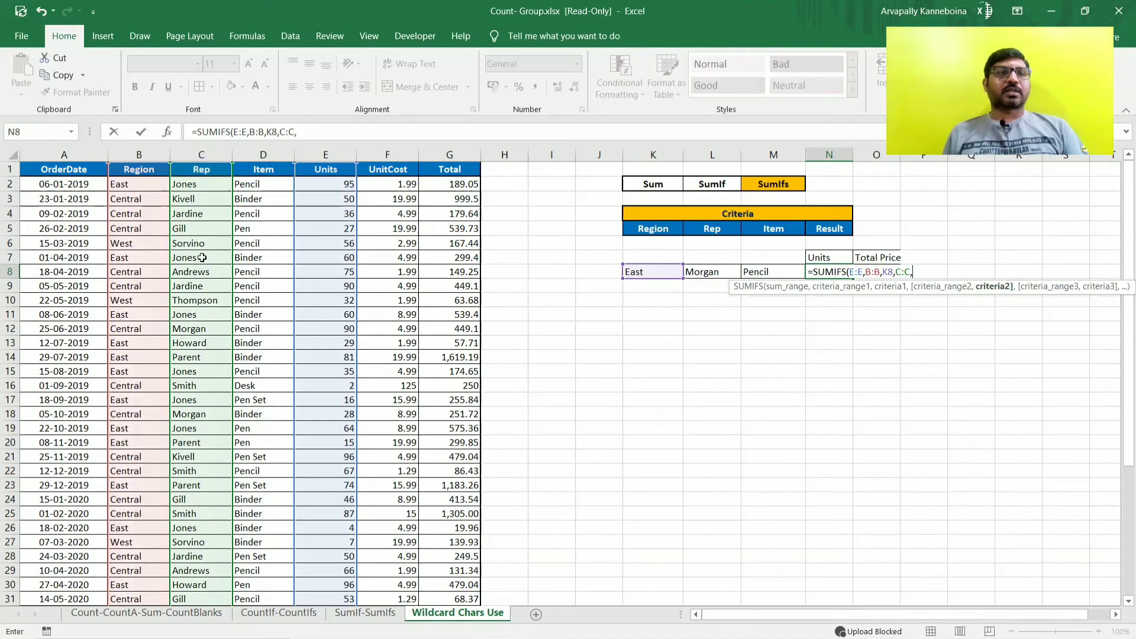
{"action": "left_click", "coordinate": [707, 272]}
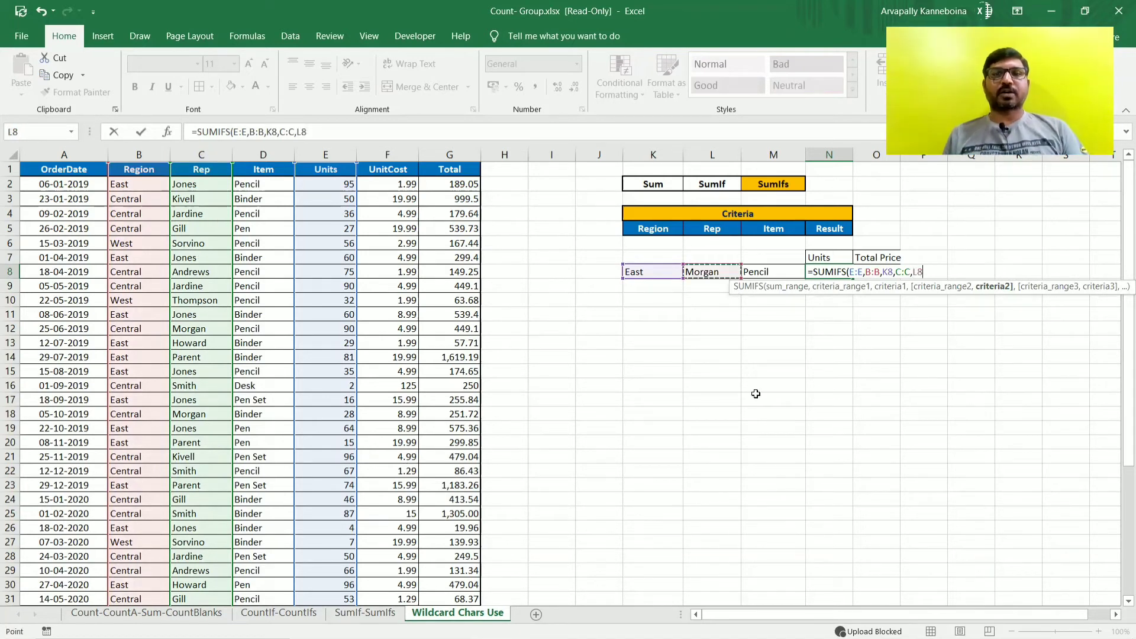
{"action": "type", "text": ","}
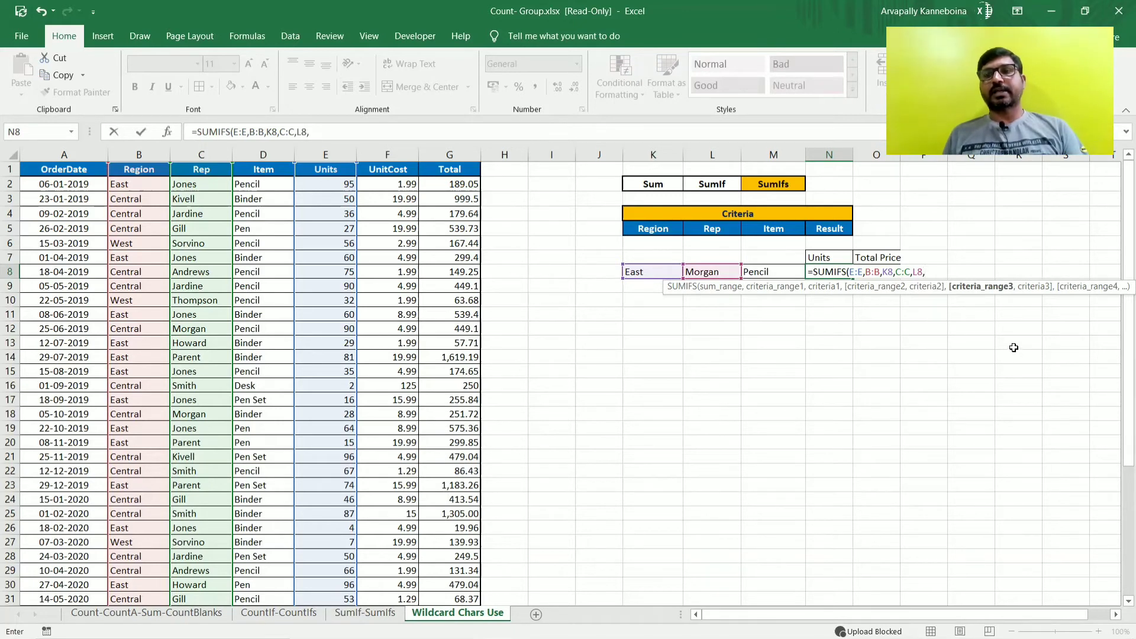
Step: Add Item column D:D with M8 as the third criteria pair and complete the SUMIFS formula in N8
{"action": "left_click", "coordinate": [271, 154]}
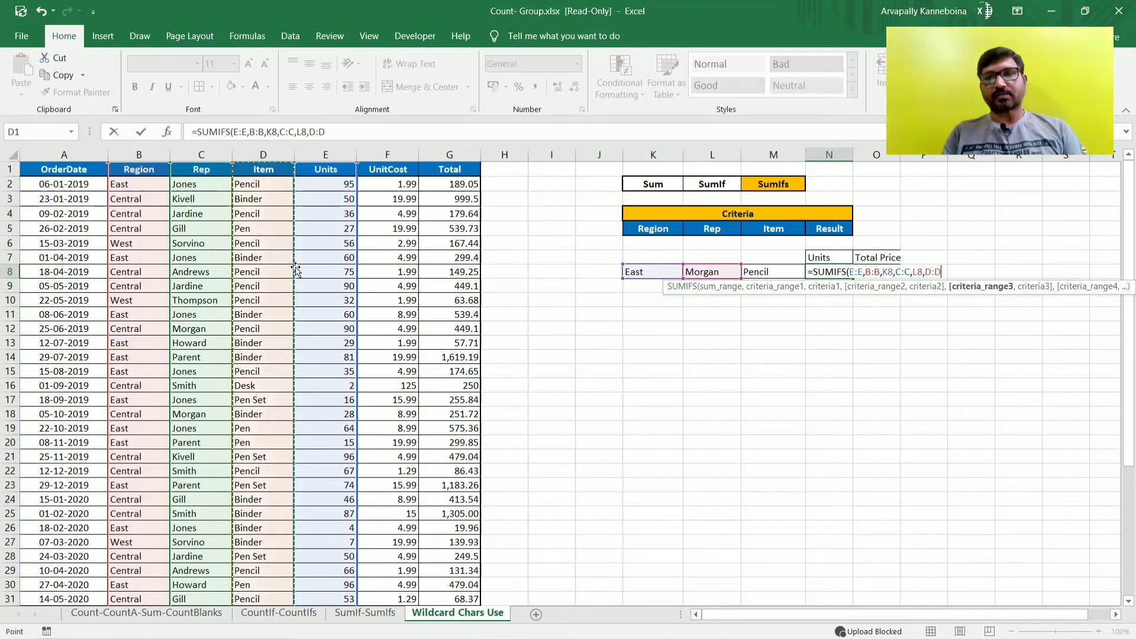
{"action": "type", "text": ","}
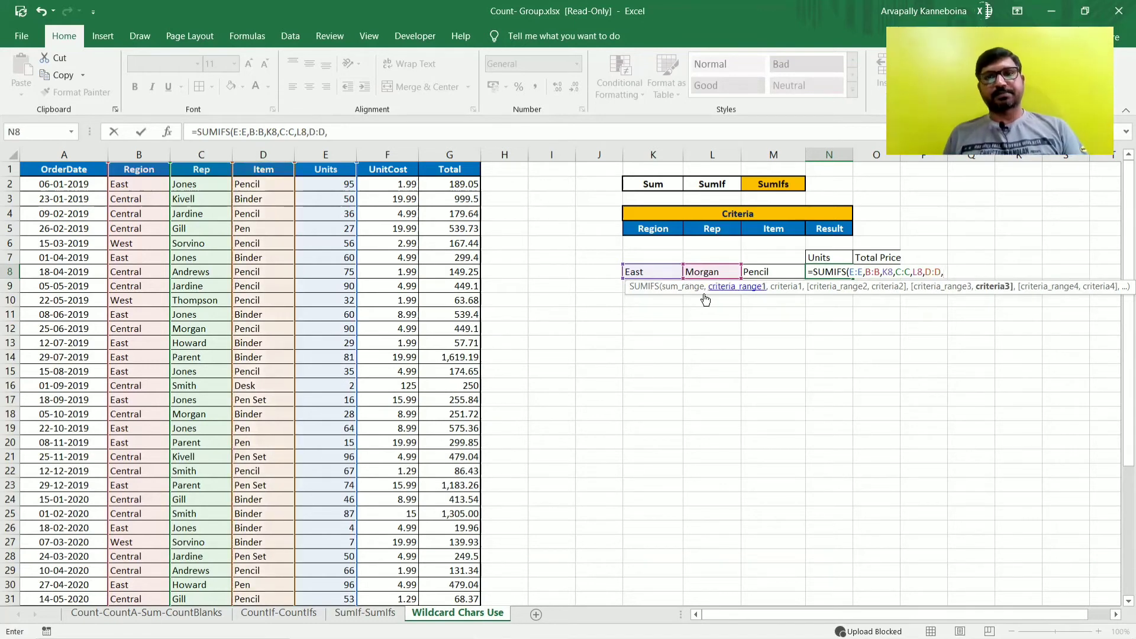
{"action": "left_click", "coordinate": [763, 271]}
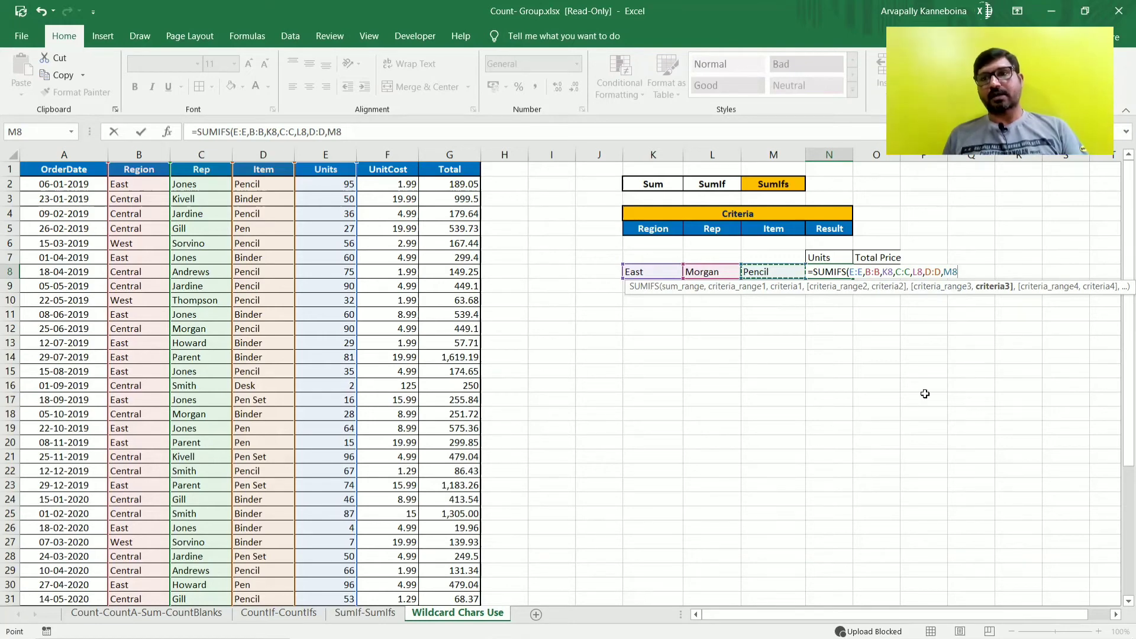
{"action": "type", "text": ")"}
{"action": "key", "text": "Return"}
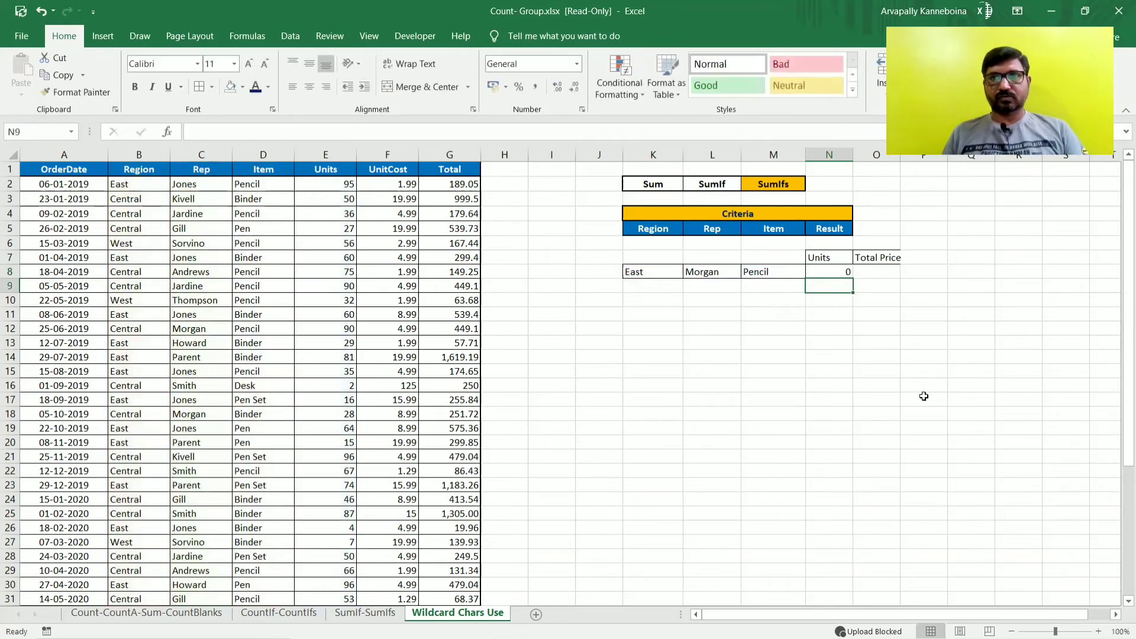
{"action": "key", "text": "Up"}
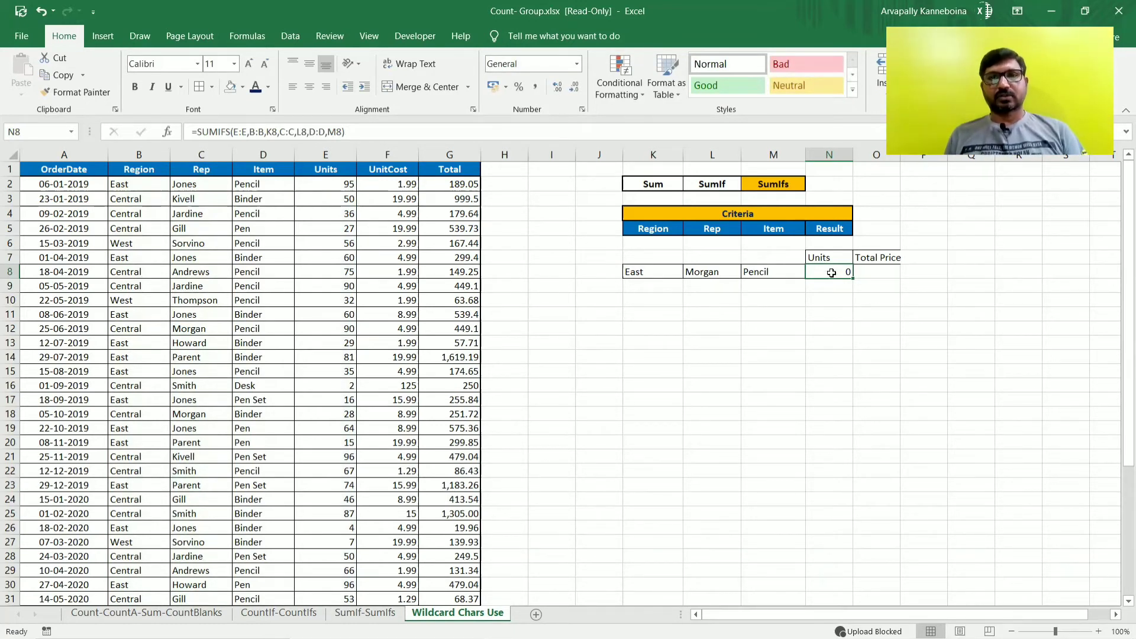
Step: Turn on filters for the order table and filter the Region column to show only East
{"action": "left_click", "coordinate": [143, 226]}
{"action": "left_click", "coordinate": [140, 171]}
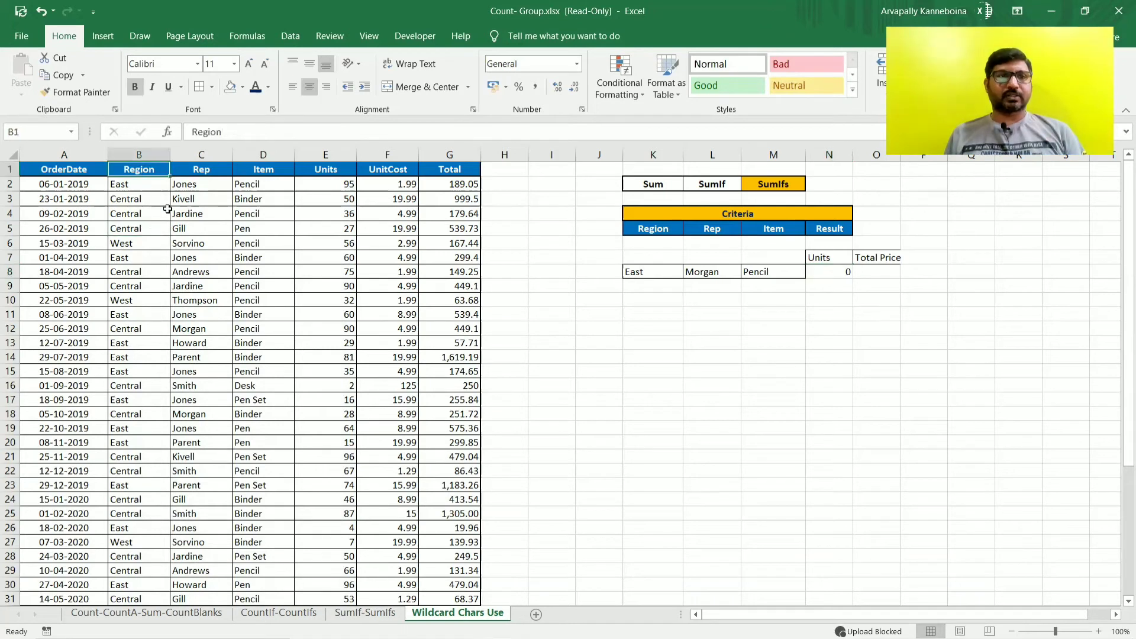
{"action": "key", "text": "ctrl+shift+l"}
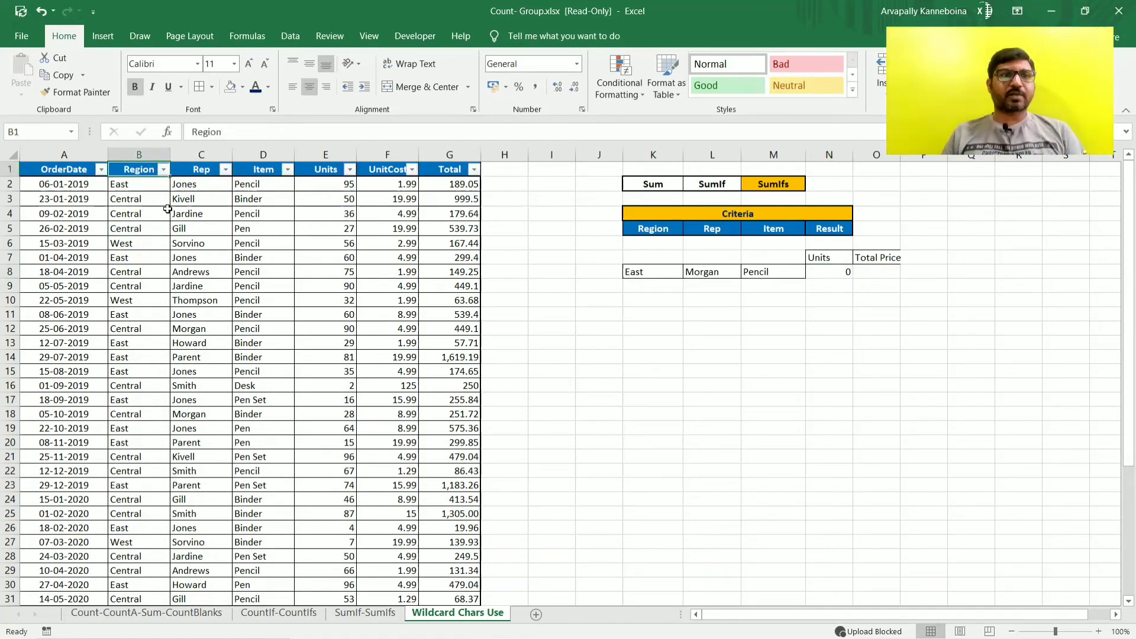
{"action": "key", "text": "alt+Down"}
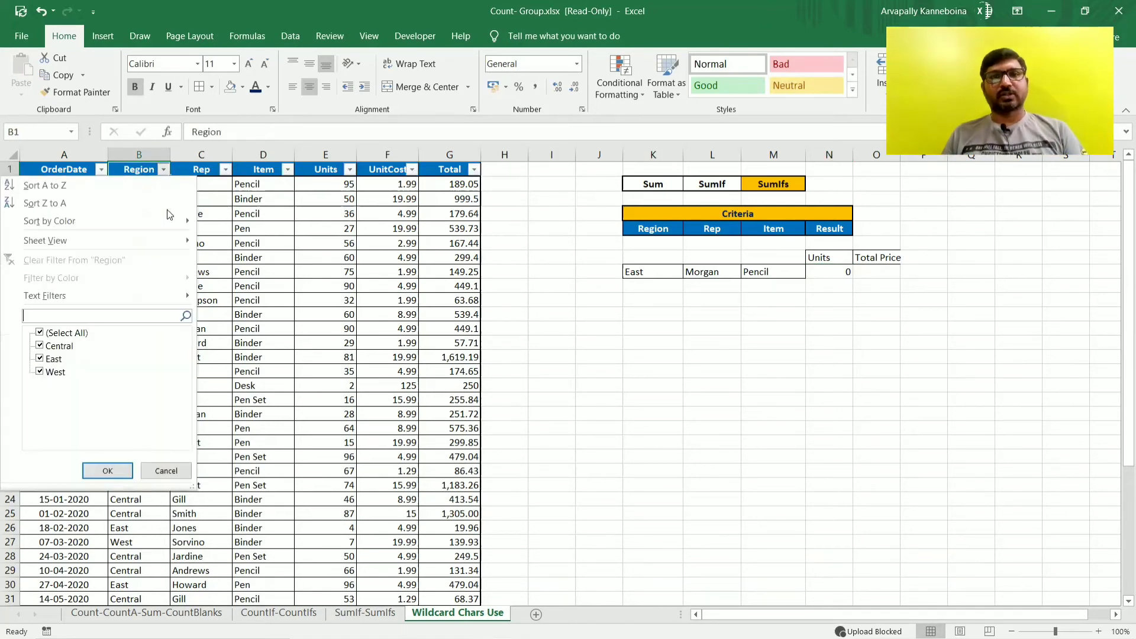
{"action": "left_click", "coordinate": [40, 372]}
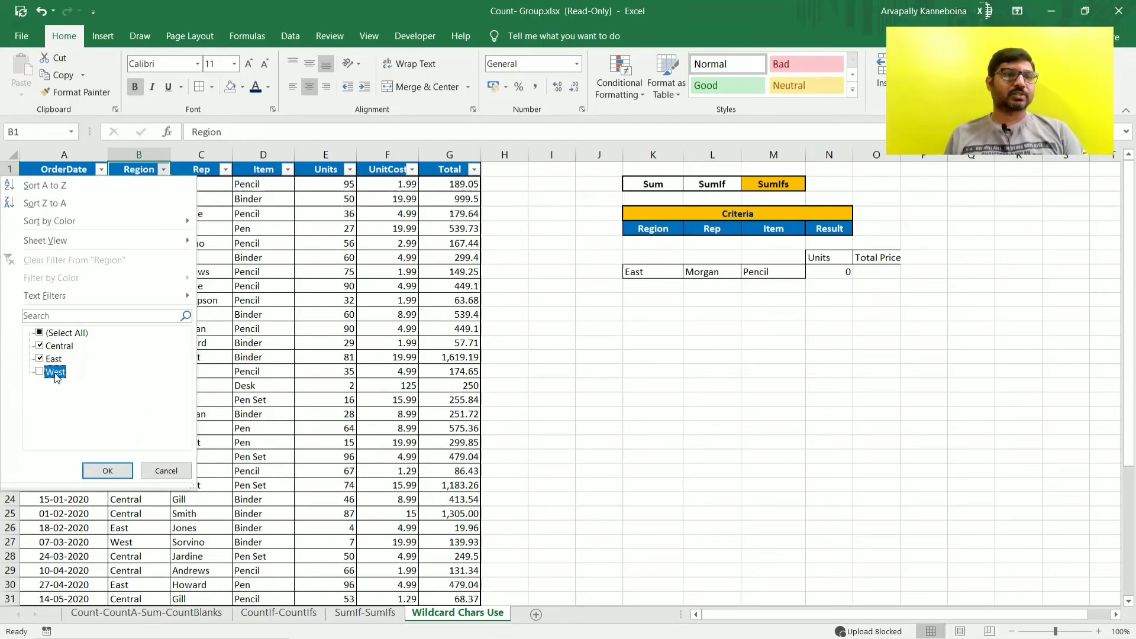
{"action": "left_click", "coordinate": [107, 469]}
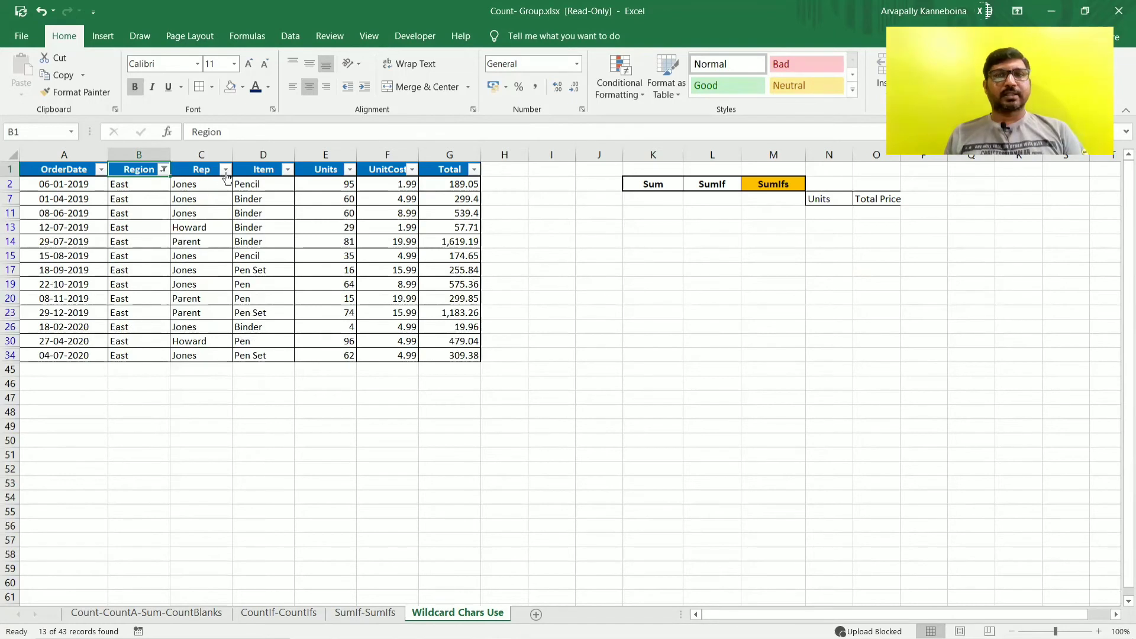
Step: Check which reps the Rep filter offers for the East region and remove the table's filters
{"action": "left_click", "coordinate": [225, 170]}
{"action": "mouse_move", "coordinate": [208, 230]}
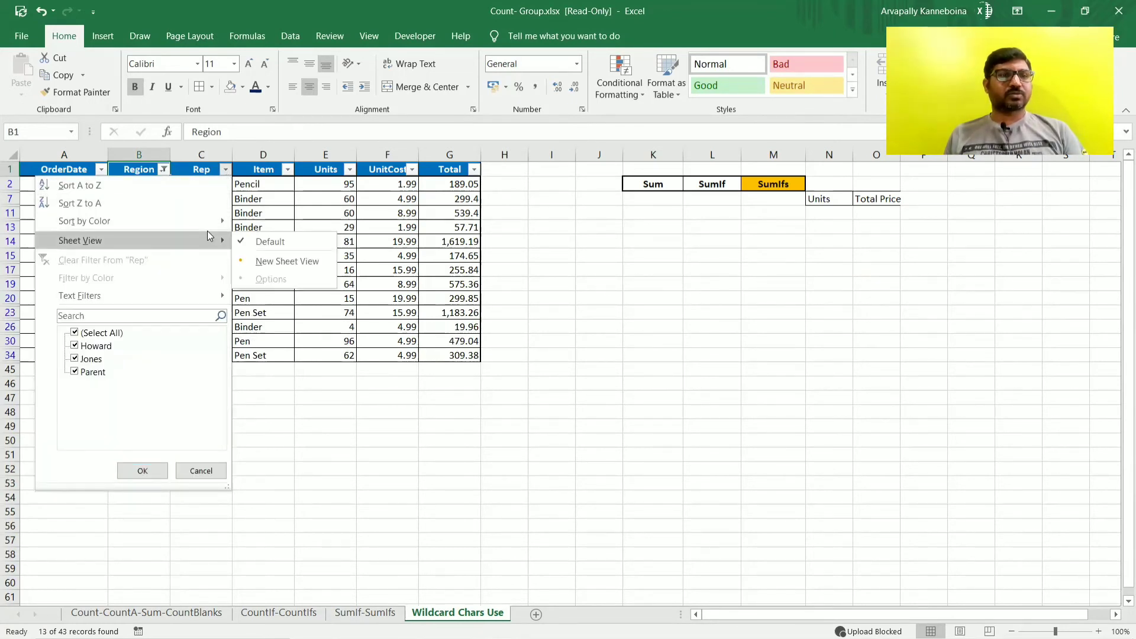
{"action": "left_click", "coordinate": [540, 379]}
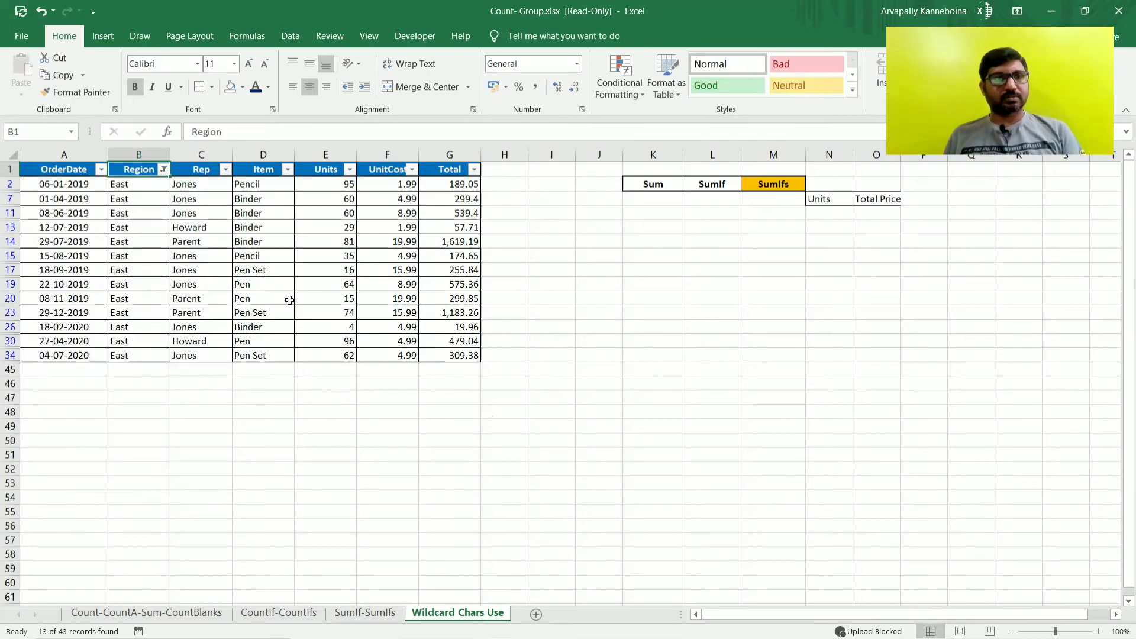
{"action": "key", "text": "ctrl+shift+l"}
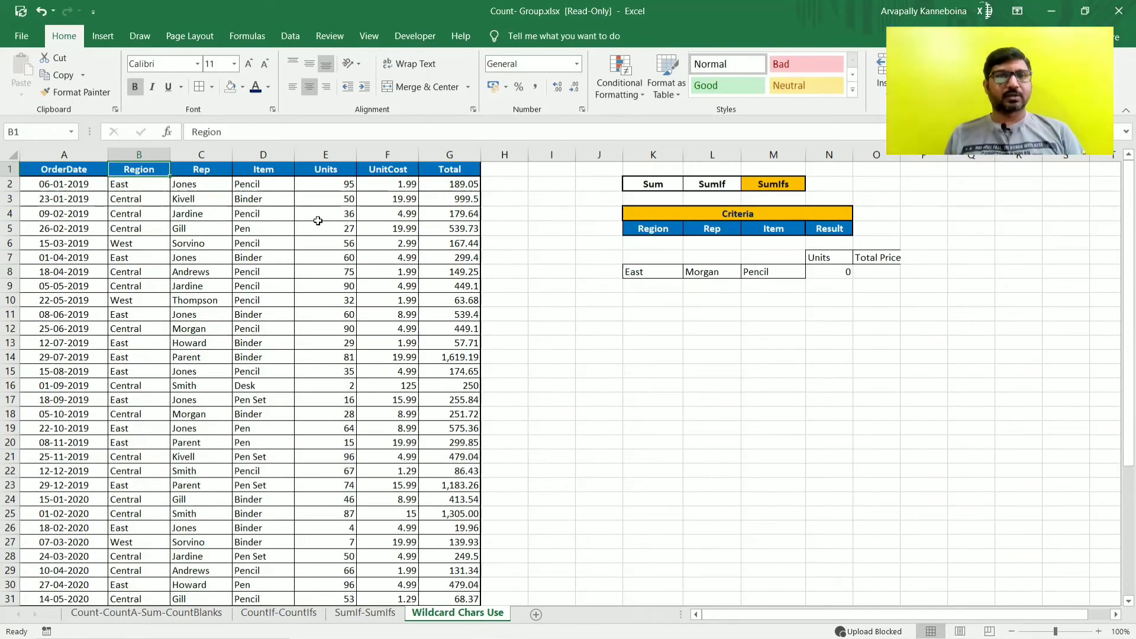
Step: Turn the table's filters back on and filter the Item column to show only Pencil
{"action": "left_click", "coordinate": [258, 216]}
{"action": "key", "text": "ctrl+Up"}
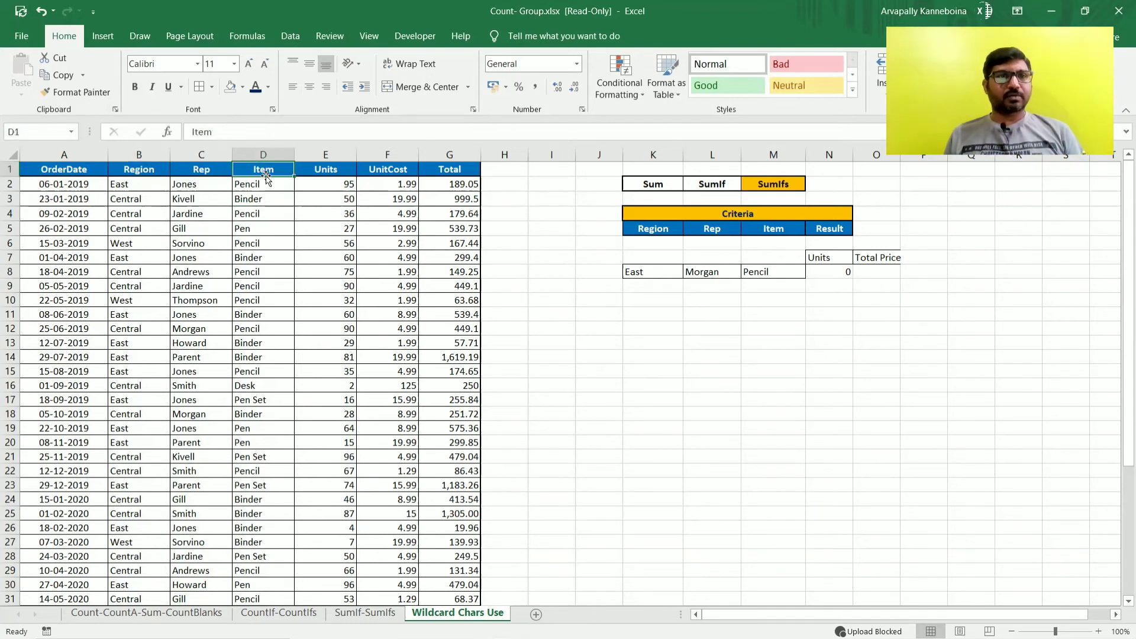
{"action": "key", "text": "ctrl+shift+l"}
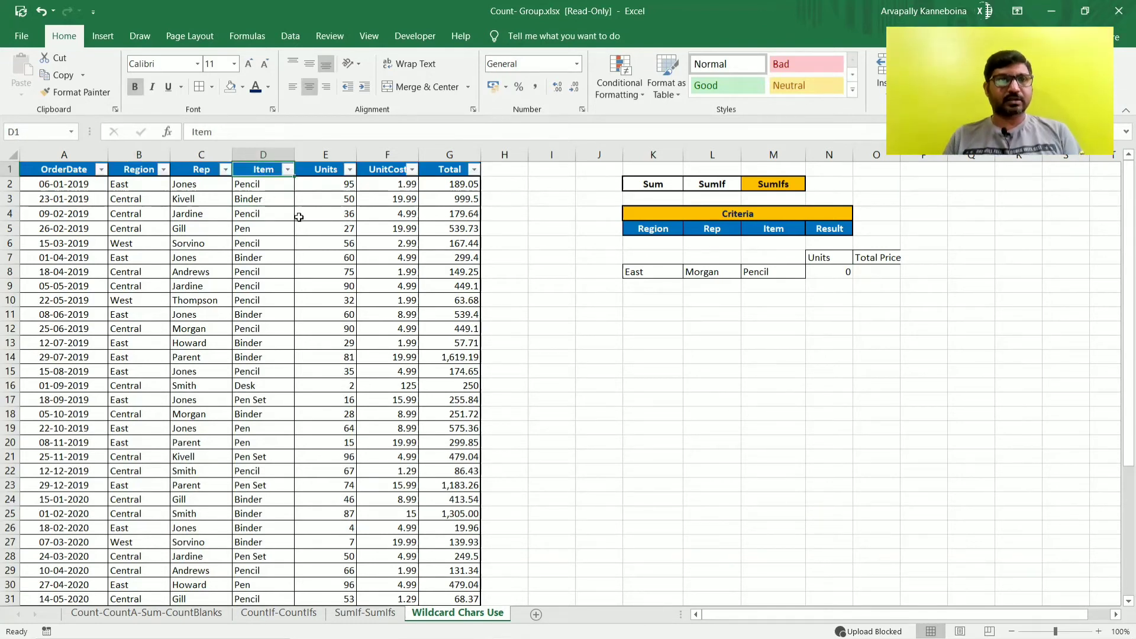
{"action": "key", "text": "alt+Down"}
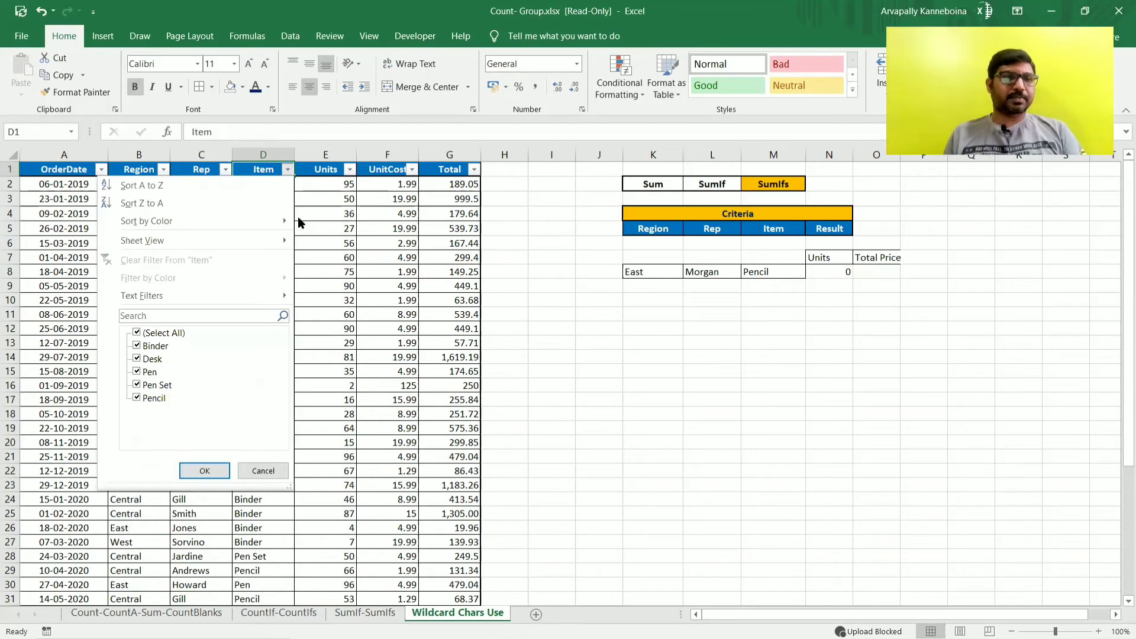
{"action": "left_click", "coordinate": [137, 333]}
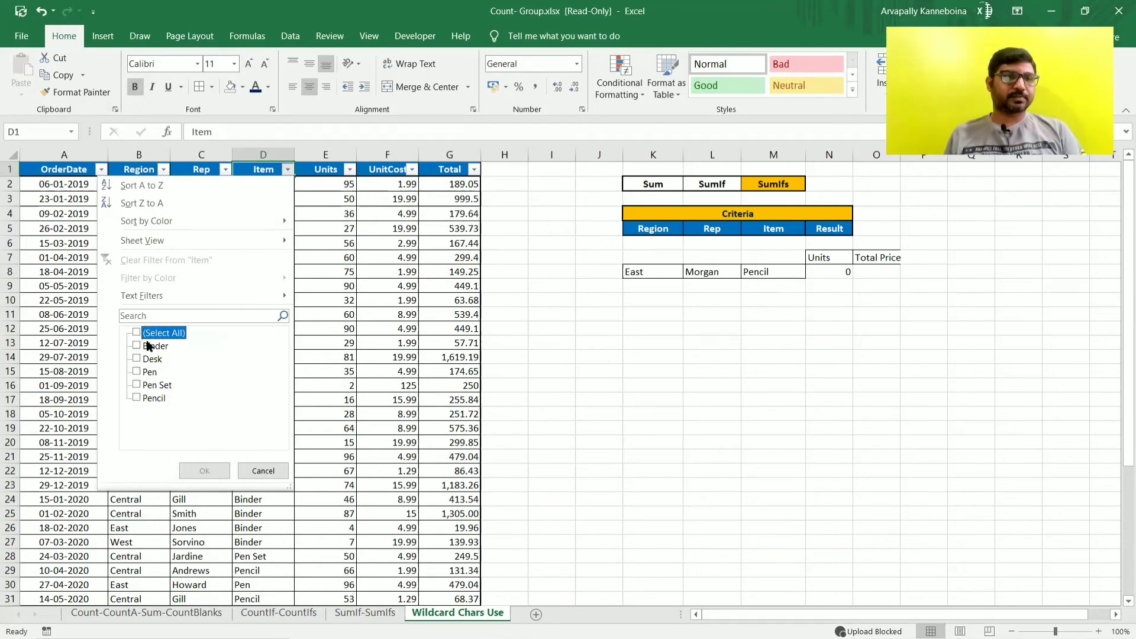
{"action": "left_click", "coordinate": [136, 398]}
{"action": "left_click", "coordinate": [206, 470]}
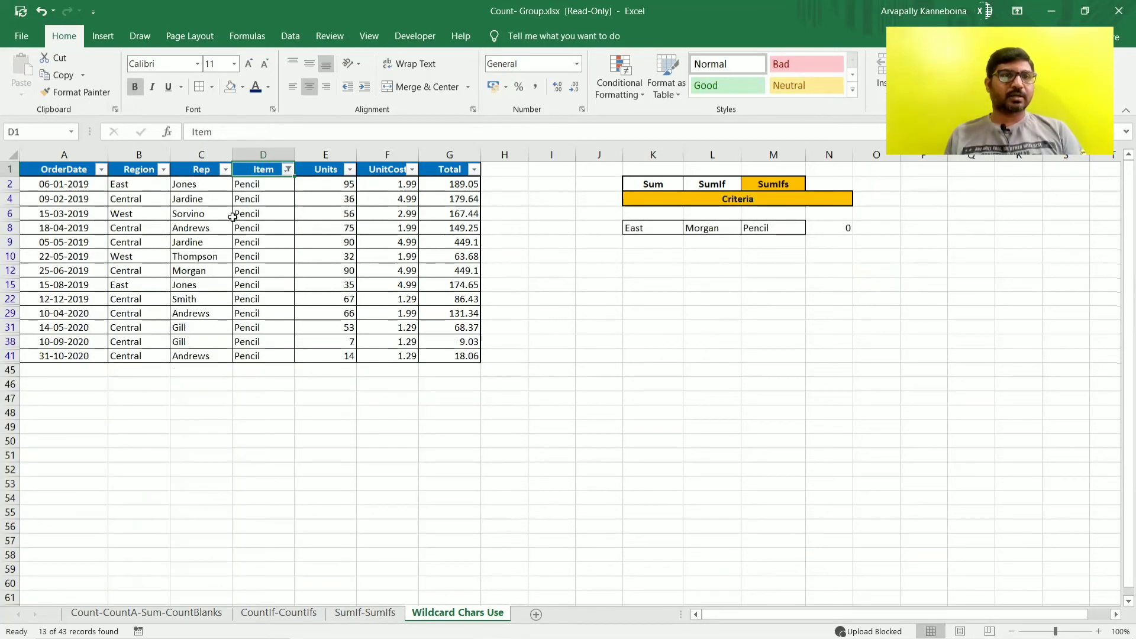
Step: Filter the Rep column to the rep named in L8, check the matching order's region, and remove the filters
{"action": "left_click", "coordinate": [225, 170]}
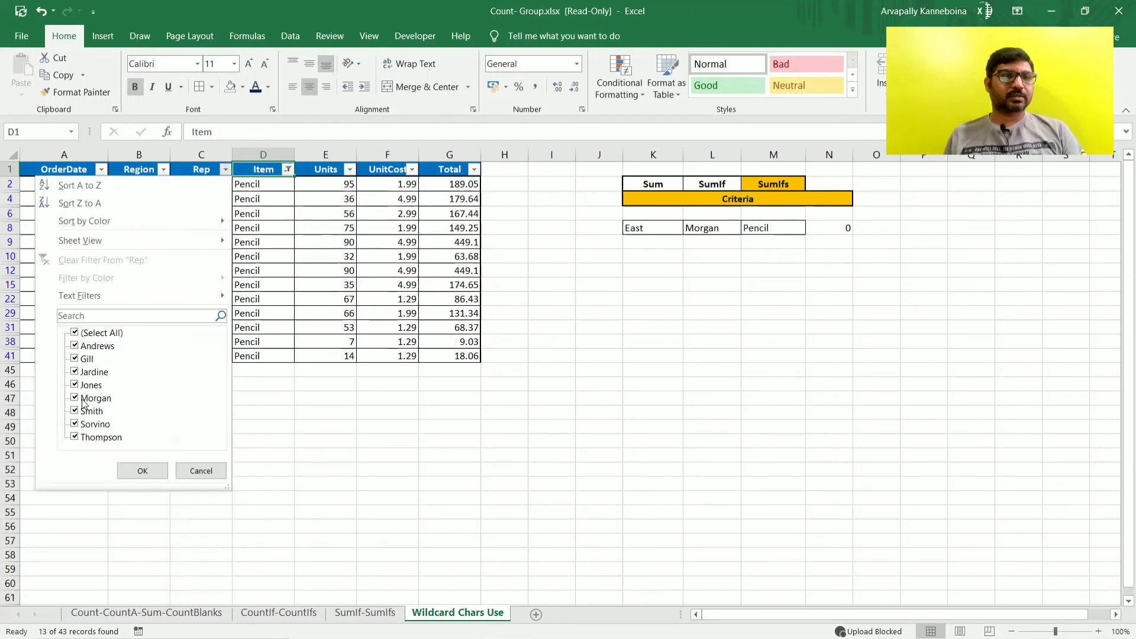
{"action": "left_click", "coordinate": [75, 333]}
{"action": "left_click", "coordinate": [75, 398]}
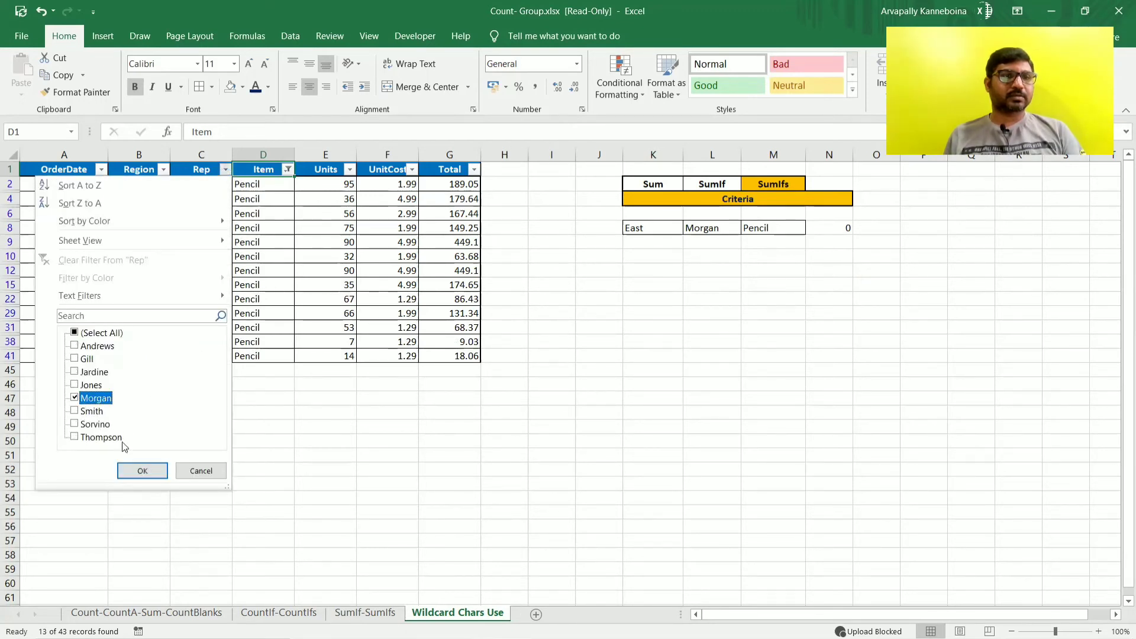
{"action": "left_click", "coordinate": [142, 470]}
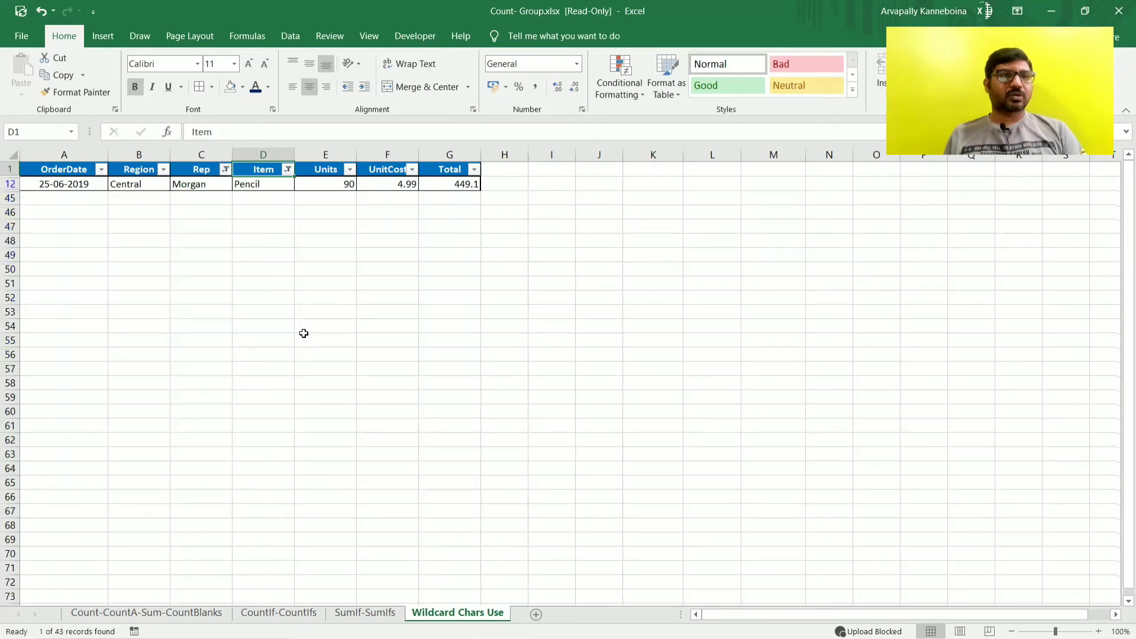
{"action": "left_click", "coordinate": [140, 184]}
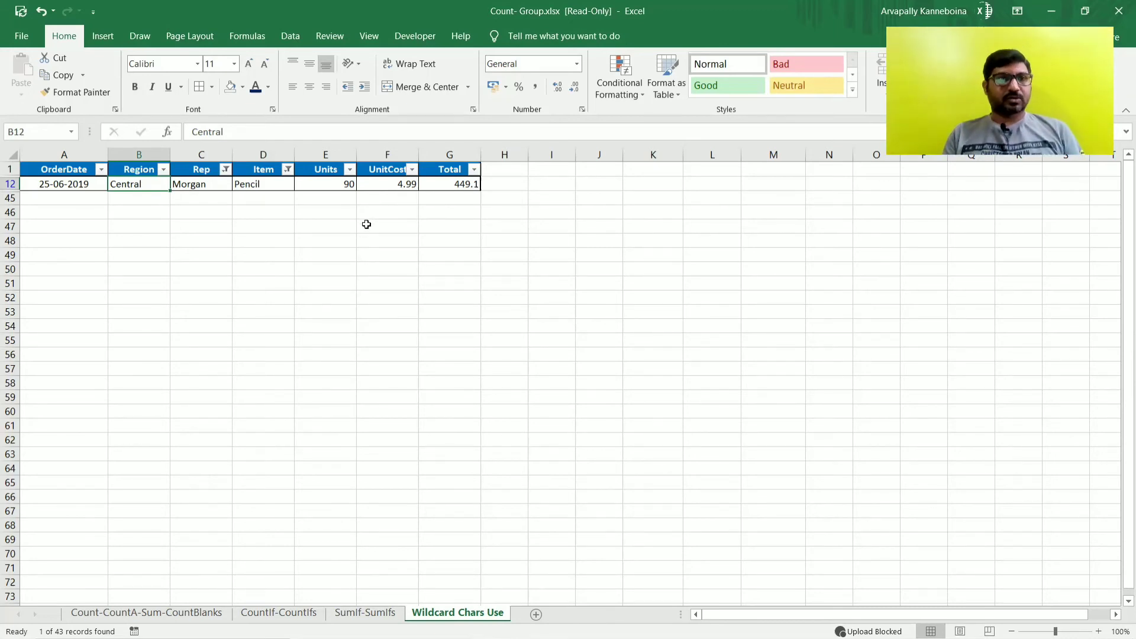
{"action": "key", "text": "ctrl+shift+l"}
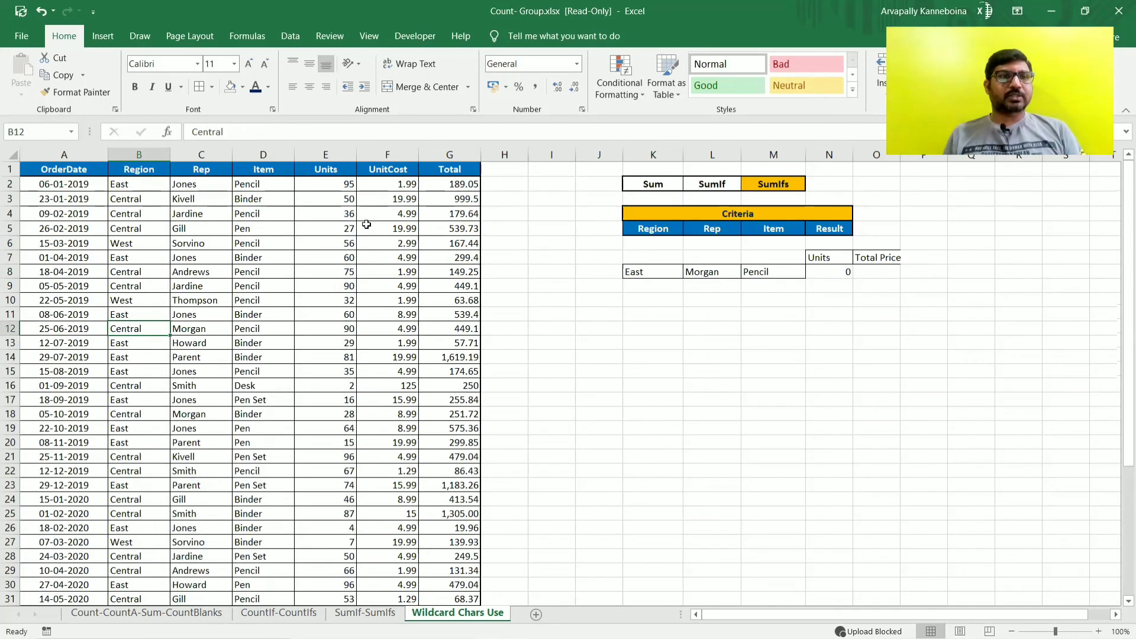
Step: Change the region criterion in K8 to Central and check the SUMIFS result in N8
{"action": "left_click", "coordinate": [654, 271]}
{"action": "type", "text": "C"}
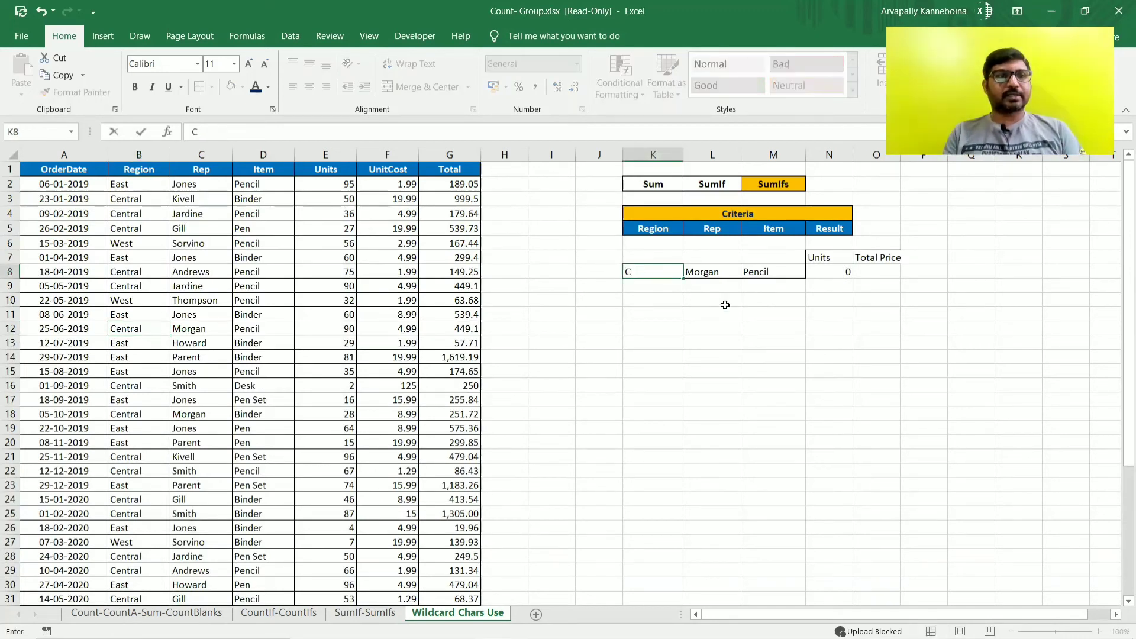
{"action": "type", "text": "entral"}
{"action": "key", "text": "Return"}
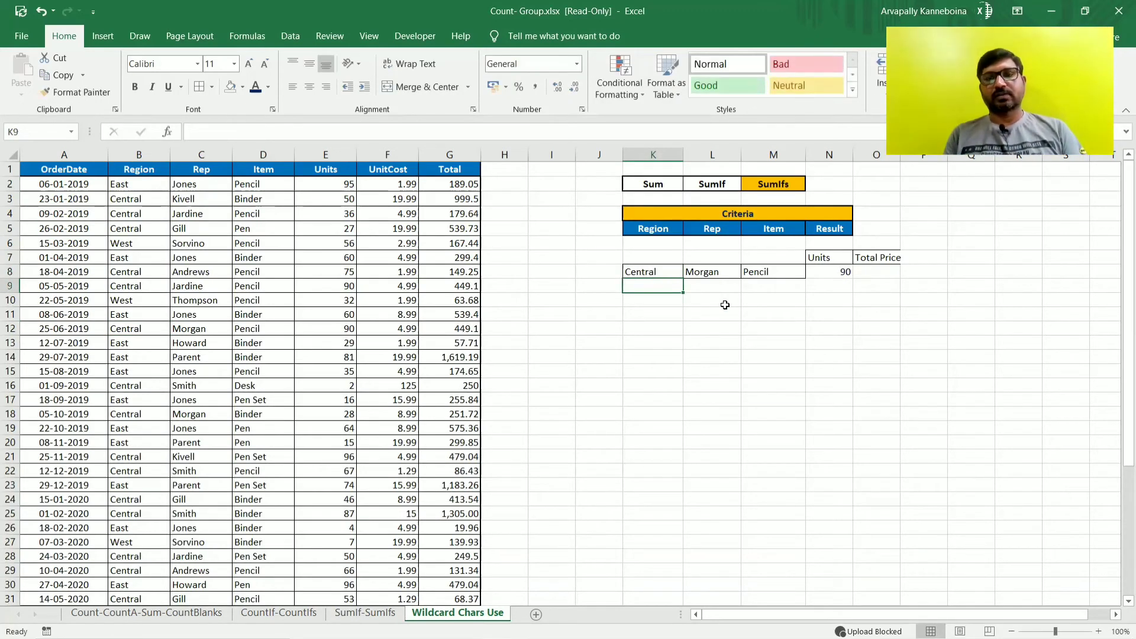
{"action": "left_click", "coordinate": [657, 273]}
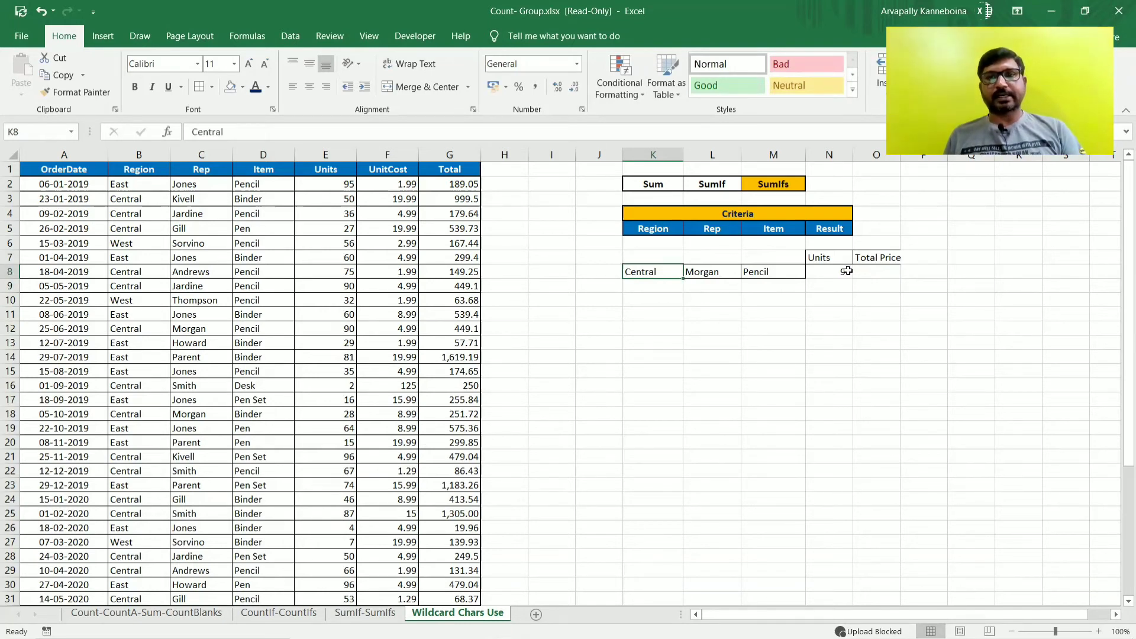
{"action": "left_click", "coordinate": [845, 274]}
Step: Turn on the order table's filters and filter the Region column to show only Central
{"action": "left_click", "coordinate": [151, 171]}
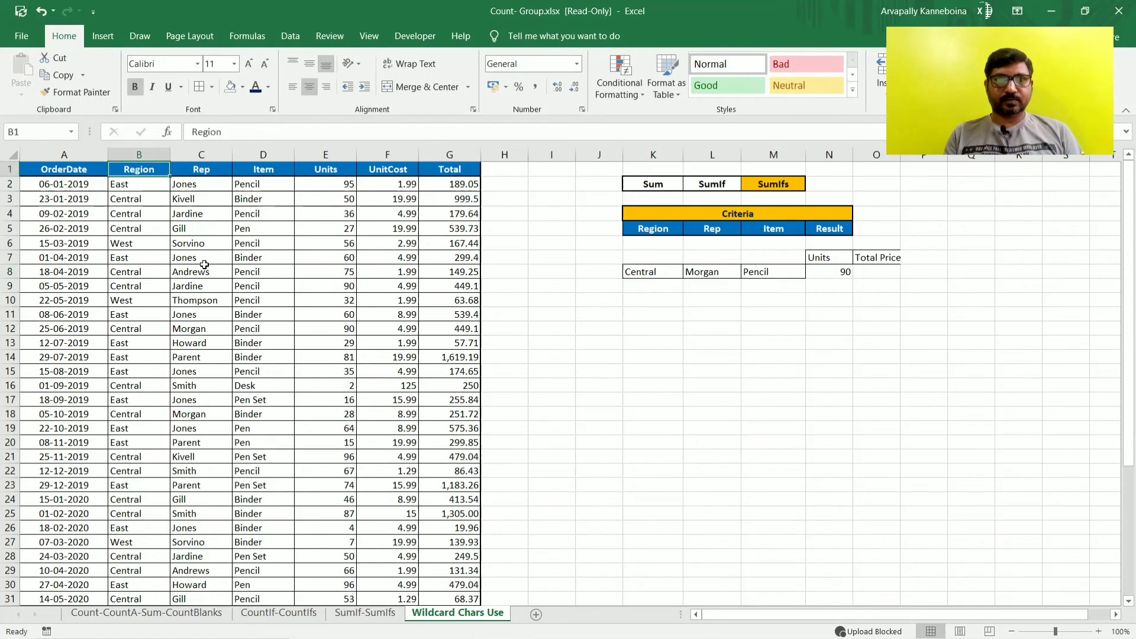
{"action": "key", "text": "ctrl+shift+l"}
{"action": "key", "text": "Left"}
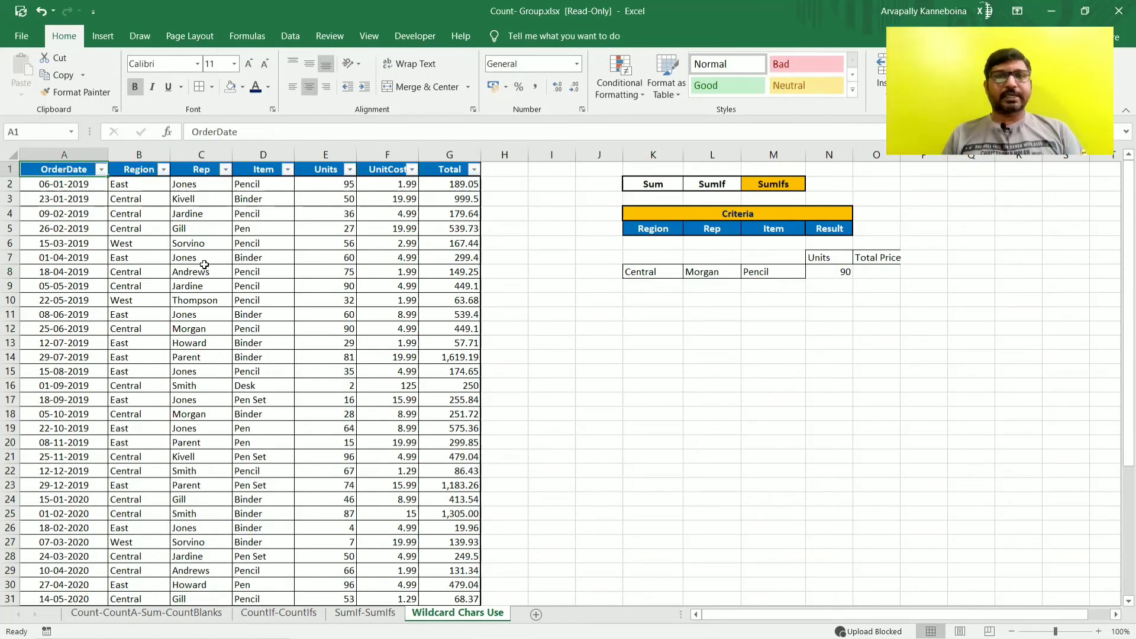
{"action": "key", "text": "Right"}
{"action": "key", "text": "alt+Down"}
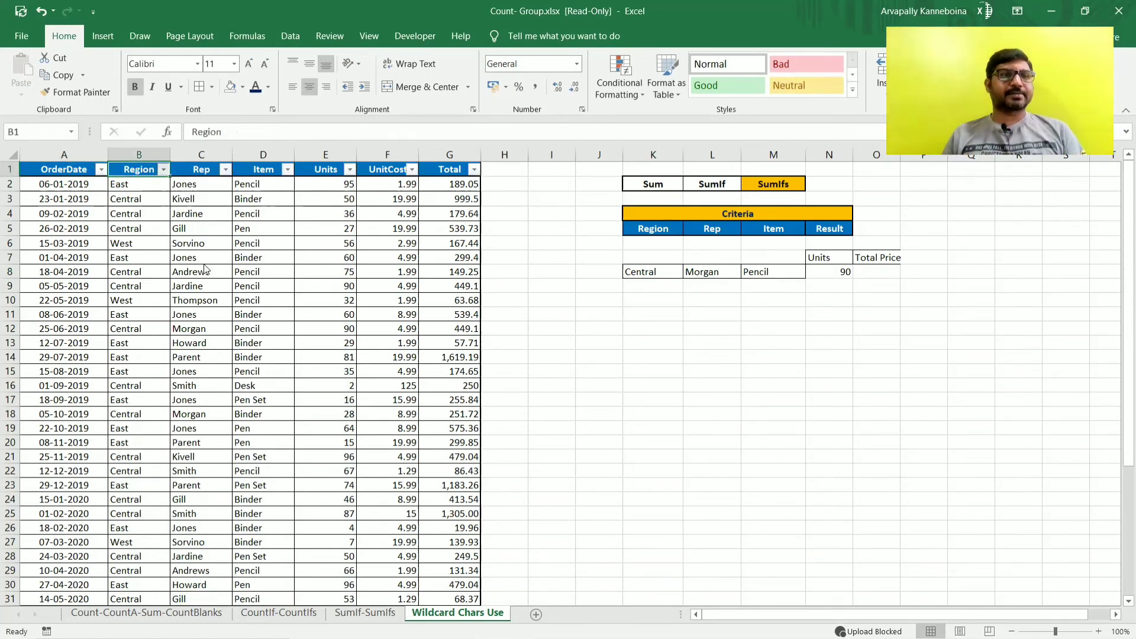
{"action": "key", "text": "space"}
{"action": "key", "text": "Down"}
{"action": "key", "text": "Down"}
{"action": "key", "text": "Up"}
{"action": "key", "text": "space"}
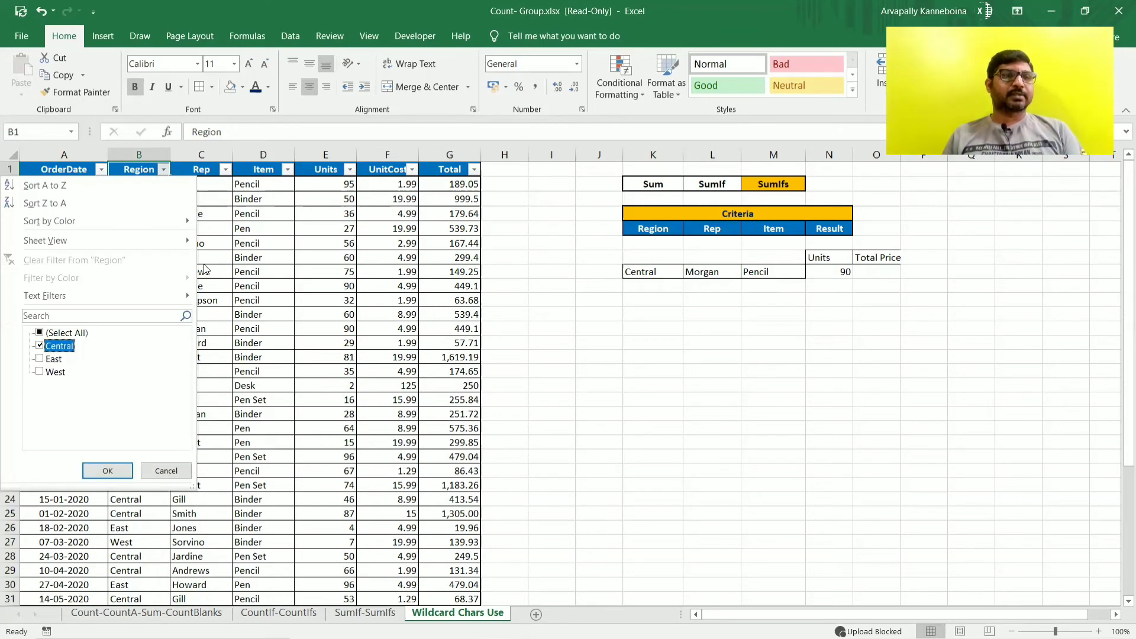
{"action": "key", "text": "Return"}
Step: Narrow the Central orders to the rep named in L8 using the Rep column filter
{"action": "key", "text": "Right"}
{"action": "key", "text": "alt+Down"}
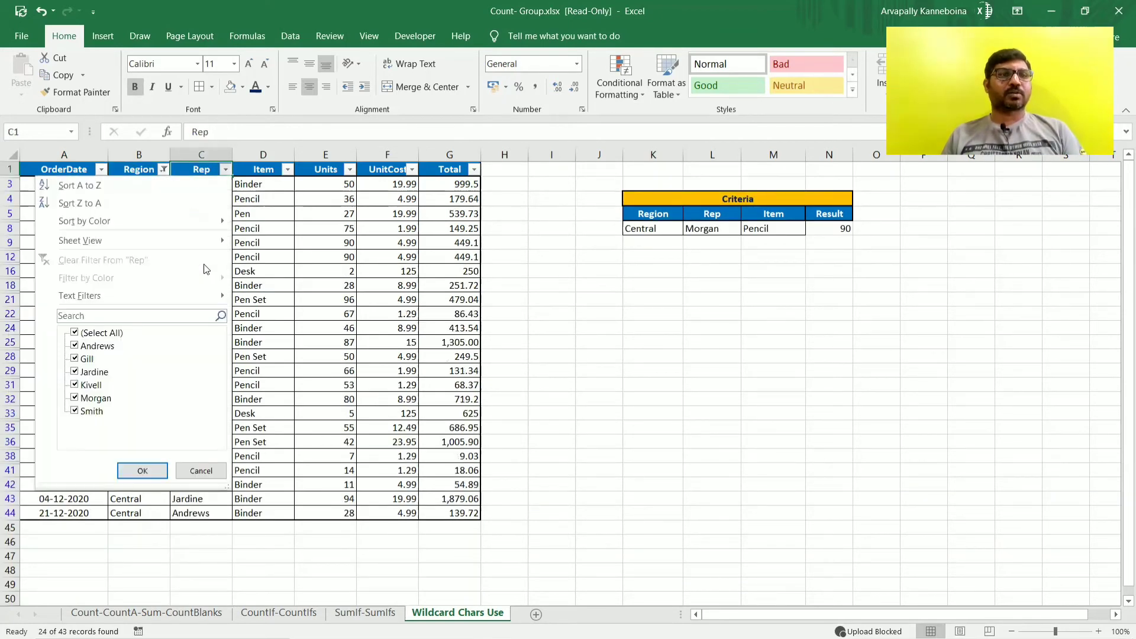
{"action": "key", "text": "space"}
{"action": "key", "text": "Down"}
{"action": "key", "text": "Down"}
{"action": "key", "text": "Down"}
{"action": "key", "text": "Down"}
{"action": "key", "text": "Down"}
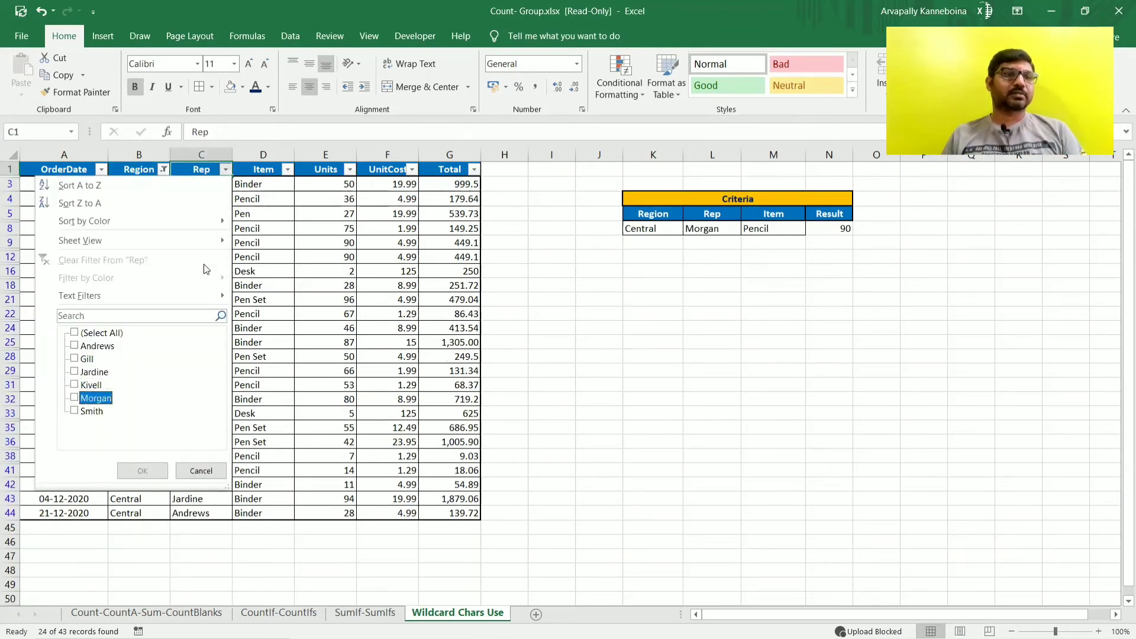
{"action": "key", "text": "space"}
{"action": "key", "text": "Return"}
Step: Restrict the Item column to Pencil within the orders already filtered by region and rep
{"action": "key", "text": "Right"}
{"action": "key", "text": "alt+Down"}
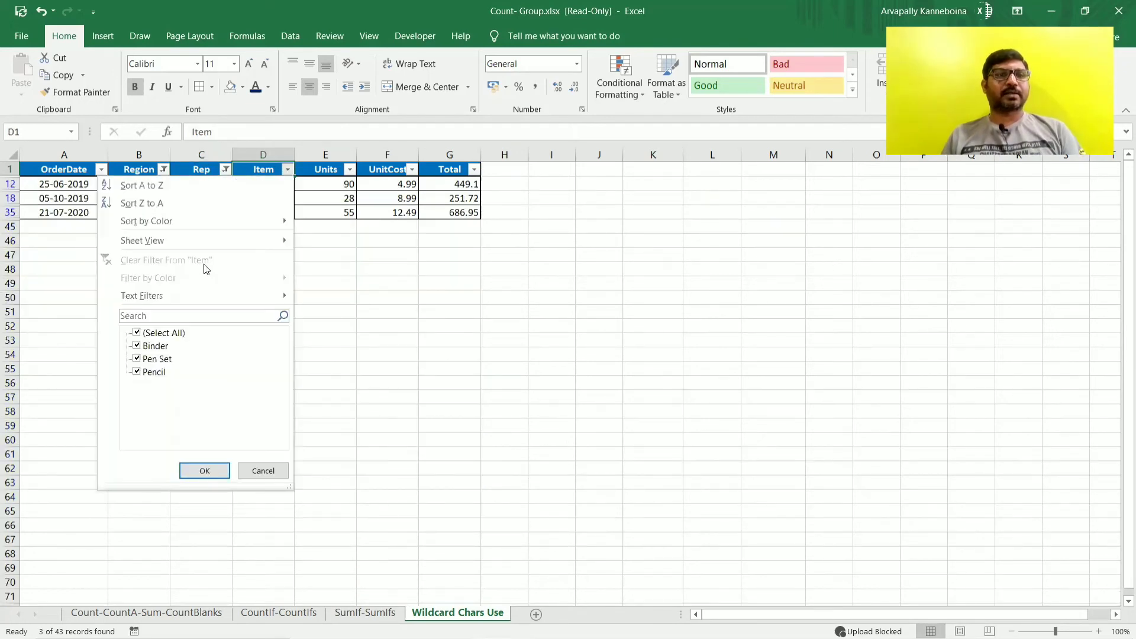
{"action": "key", "text": "space"}
{"action": "key", "text": "Down"}
{"action": "key", "text": "Down"}
{"action": "key", "text": "Down"}
{"action": "key", "text": "space"}
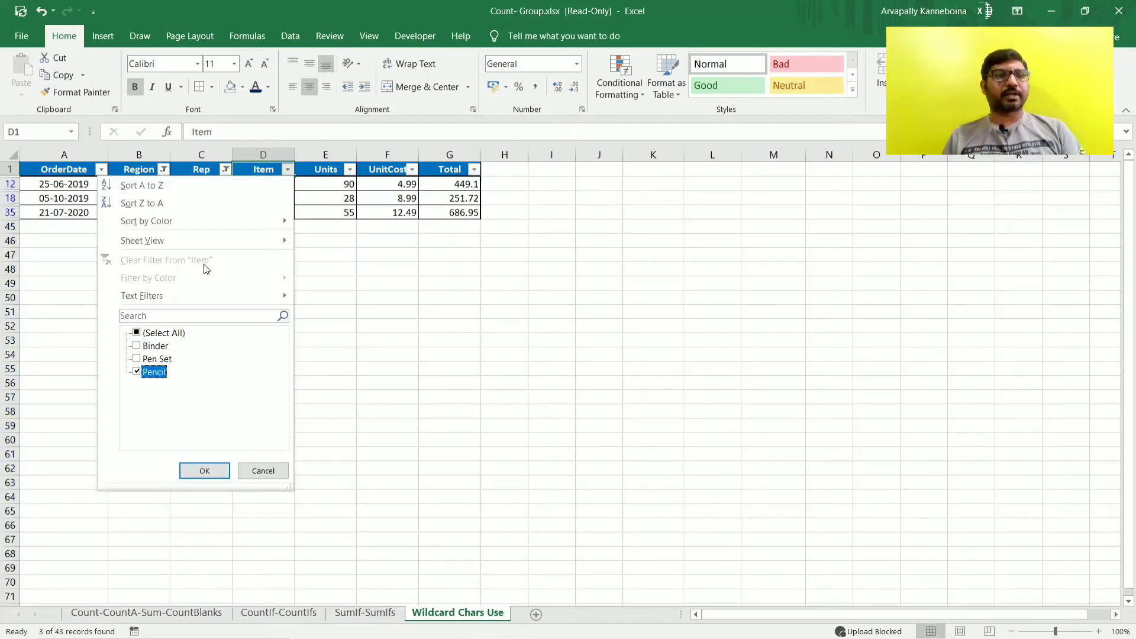
{"action": "key", "text": "Return"}
Step: Check the Units value of the filtered order against the formula result and remove all filters
{"action": "key", "text": "Right"}
{"action": "key", "text": "Down"}
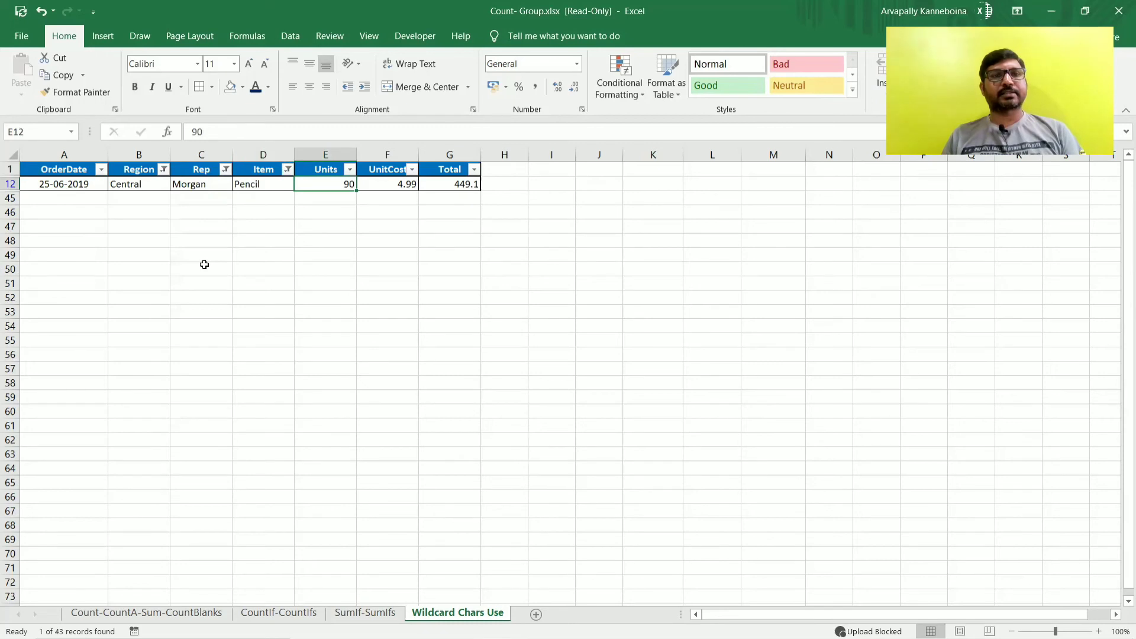
{"action": "key", "text": "Right"}
{"action": "key", "text": "Left"}
{"action": "key", "text": "Left"}
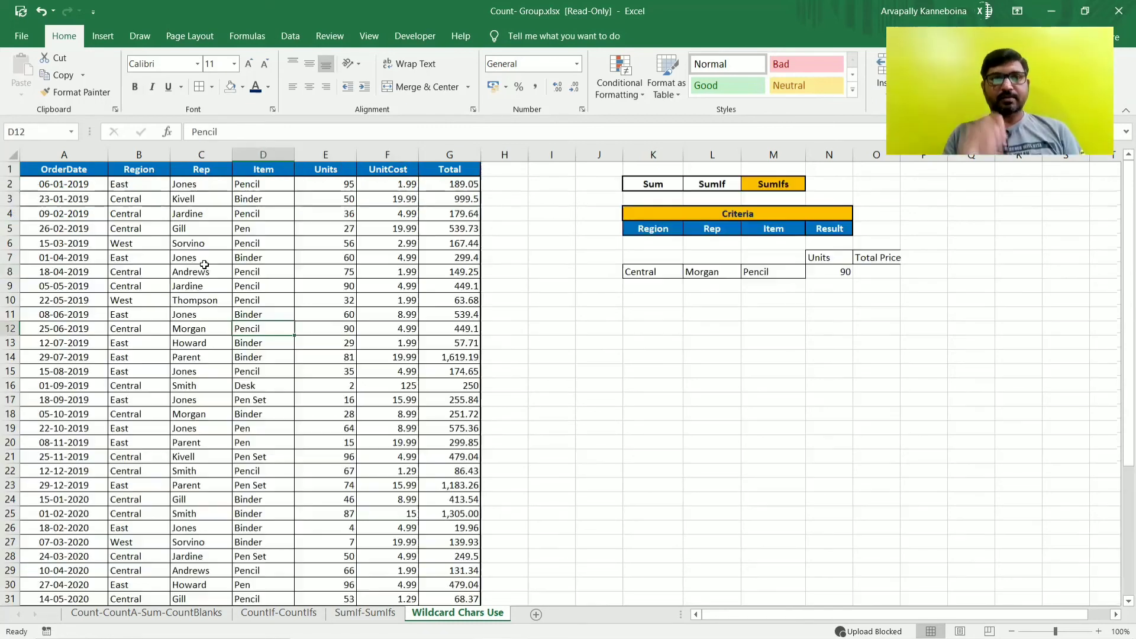
{"action": "key", "text": "ctrl+shift+l"}
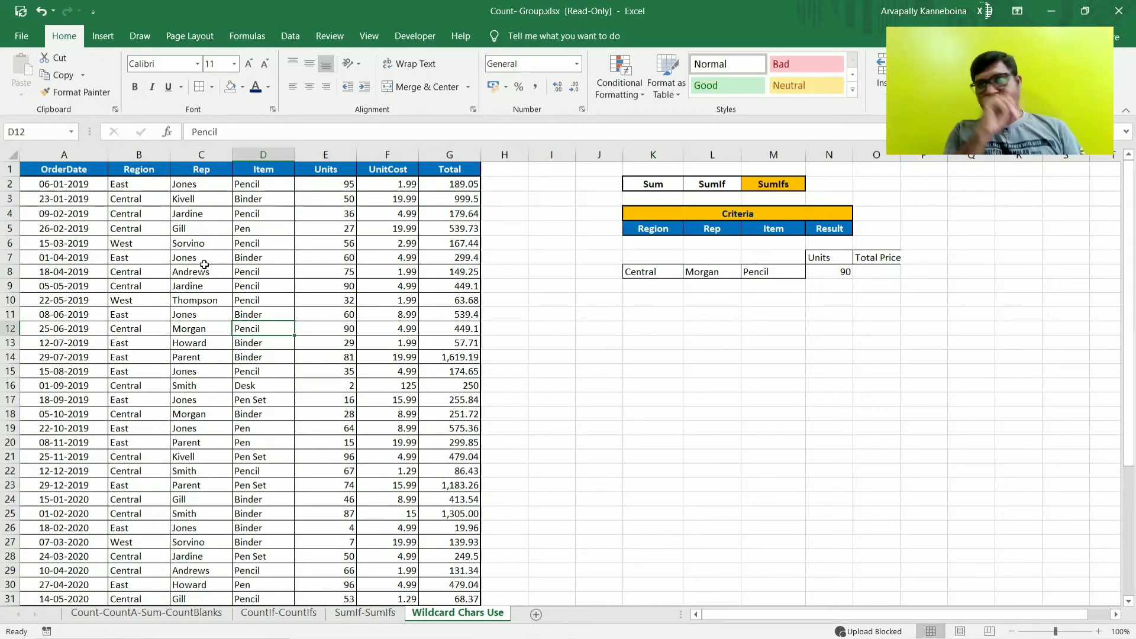
{"action": "left_click", "coordinate": [829, 301]}
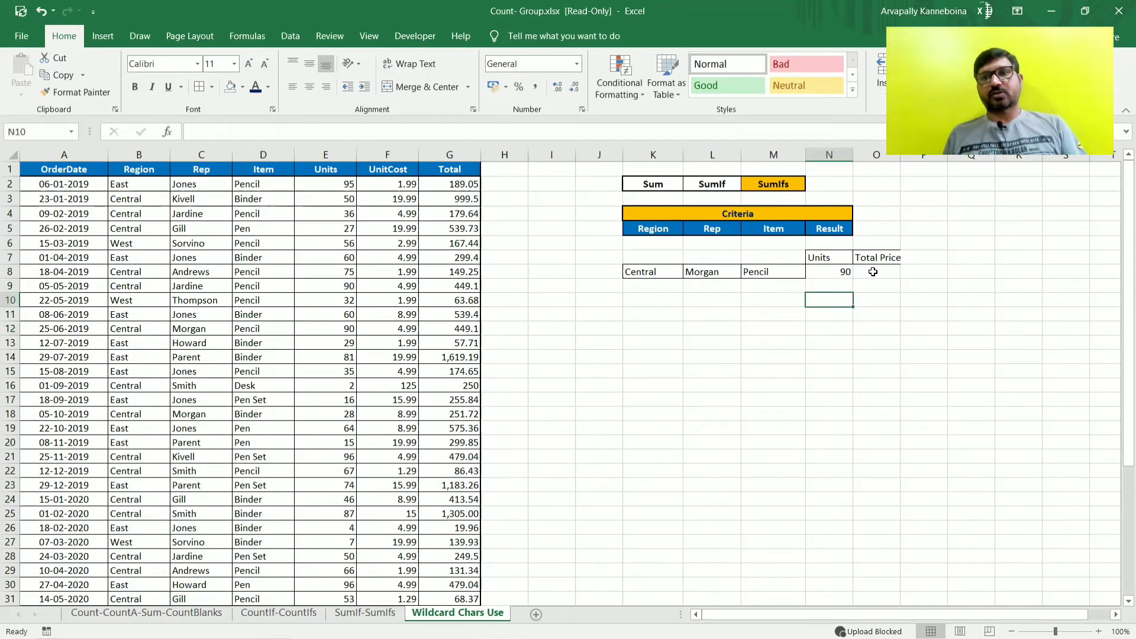
{"action": "left_click", "coordinate": [878, 272]}
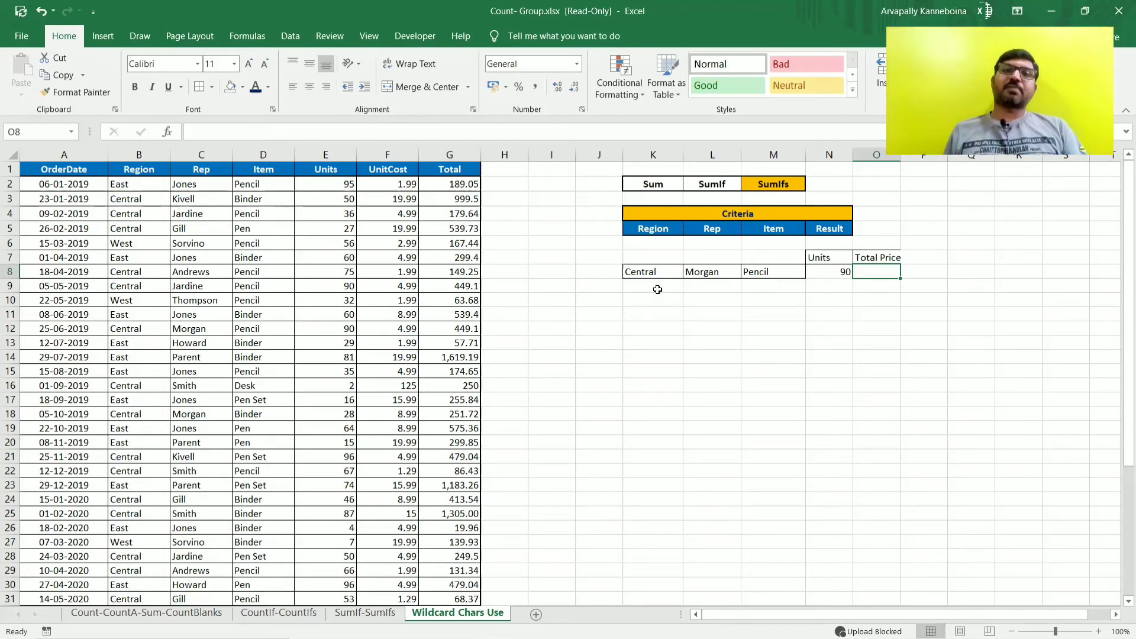
{"action": "left_click_drag", "start_coordinate": [651, 273], "coordinate": [769, 274]}
{"action": "left_click", "coordinate": [794, 337]}
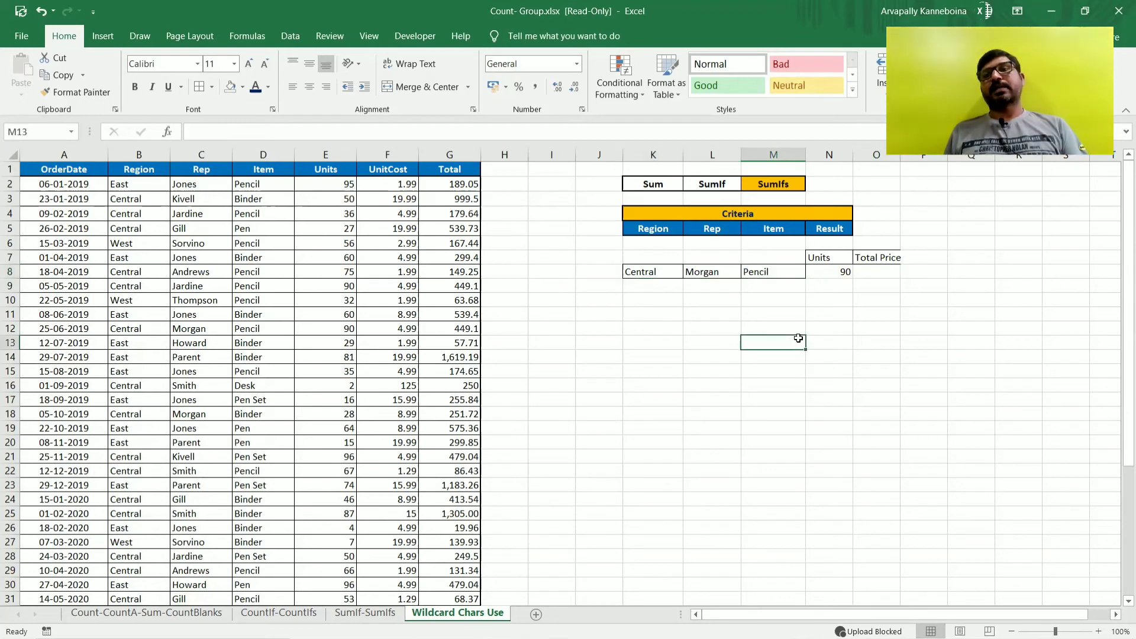
Step: Start a SUMIFS formula in O8 under Total Price, pairing the Region column B:B with the criterion in K8
{"action": "left_click", "coordinate": [864, 269]}
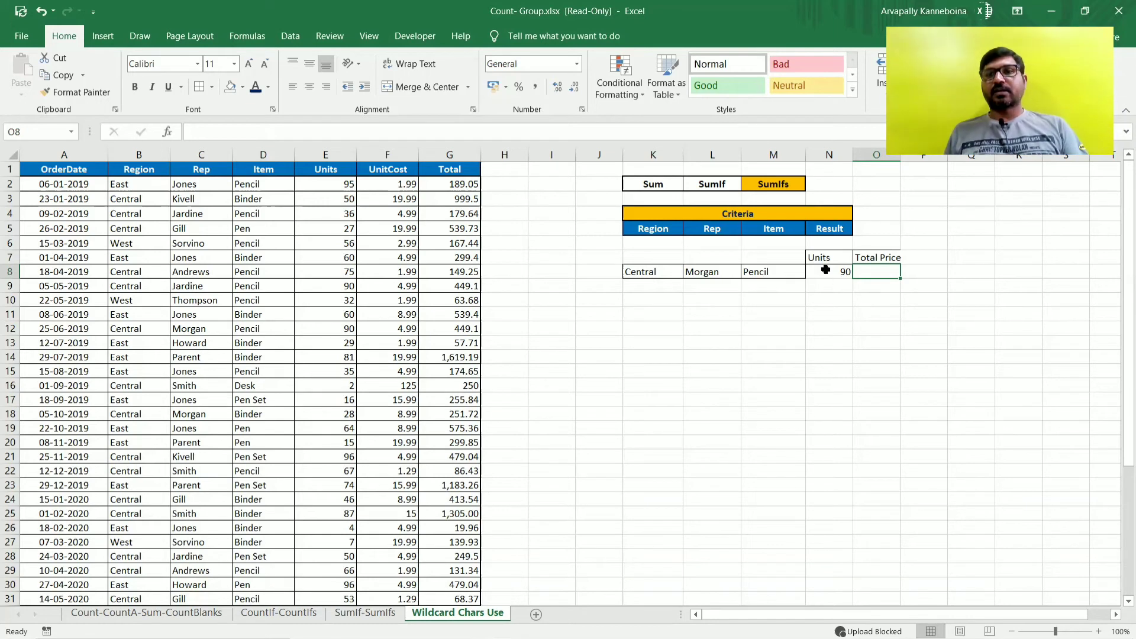
{"action": "left_click", "coordinate": [825, 271]}
{"action": "left_click", "coordinate": [873, 271]}
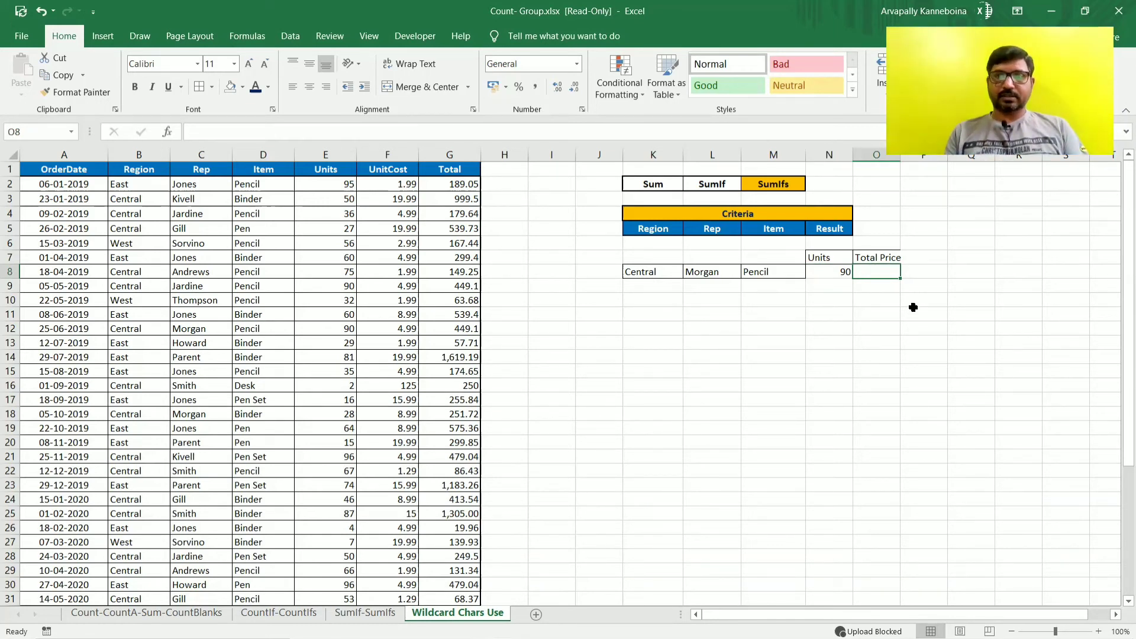
{"action": "type", "text": "=sumifs"}
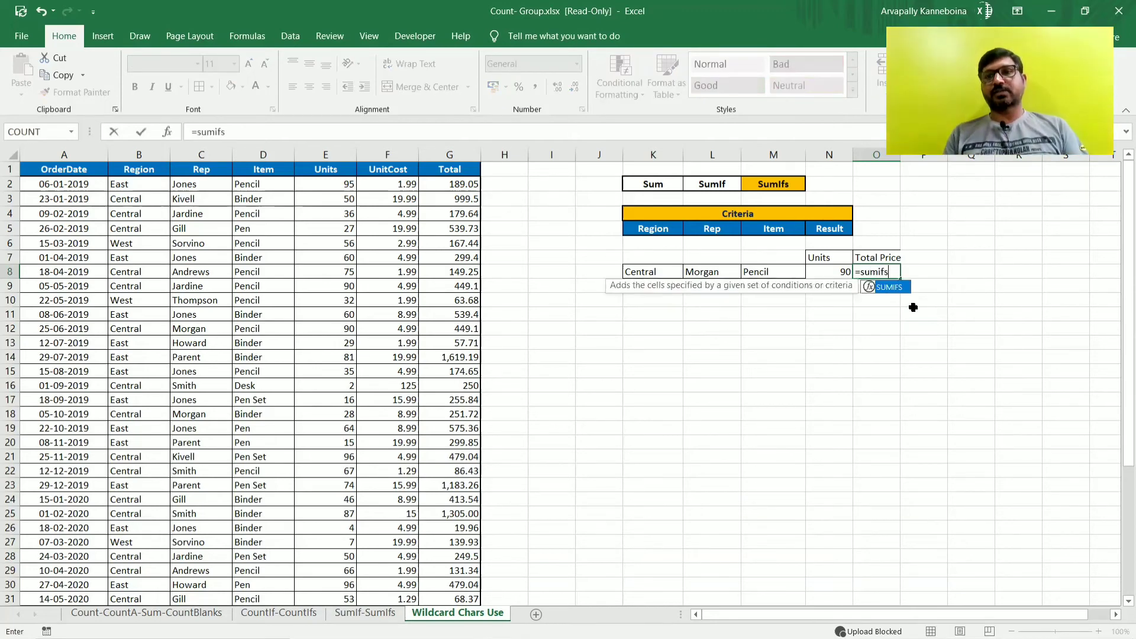
{"action": "key", "text": "Tab"}
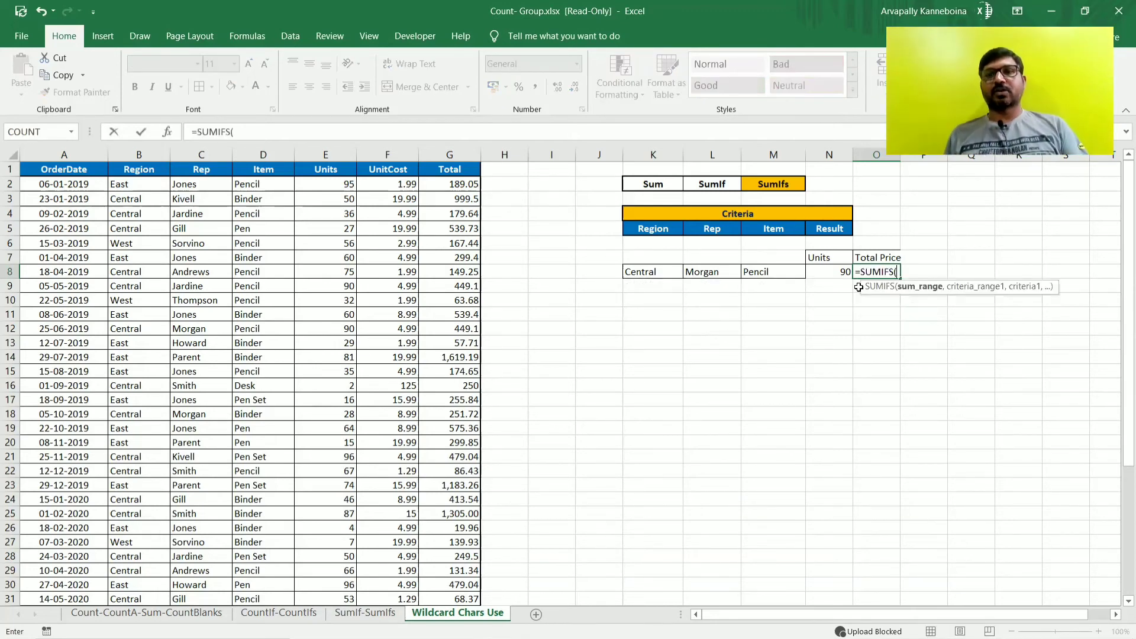
{"action": "left_click", "coordinate": [138, 155]}
{"action": "type", "text": ","}
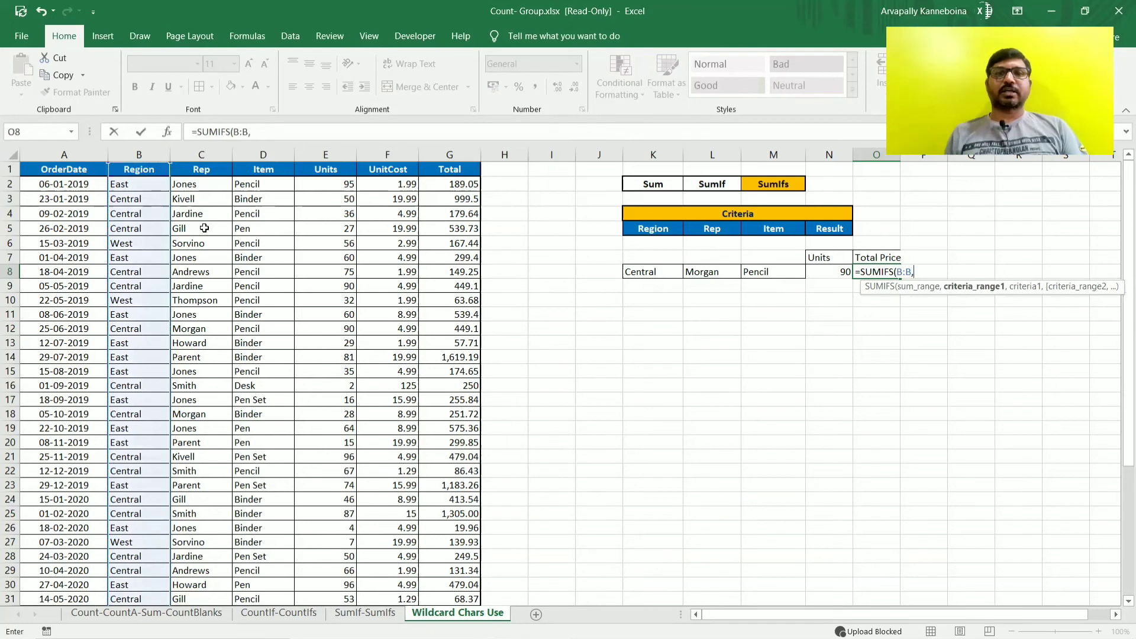
{"action": "left_click", "coordinate": [638, 275]}
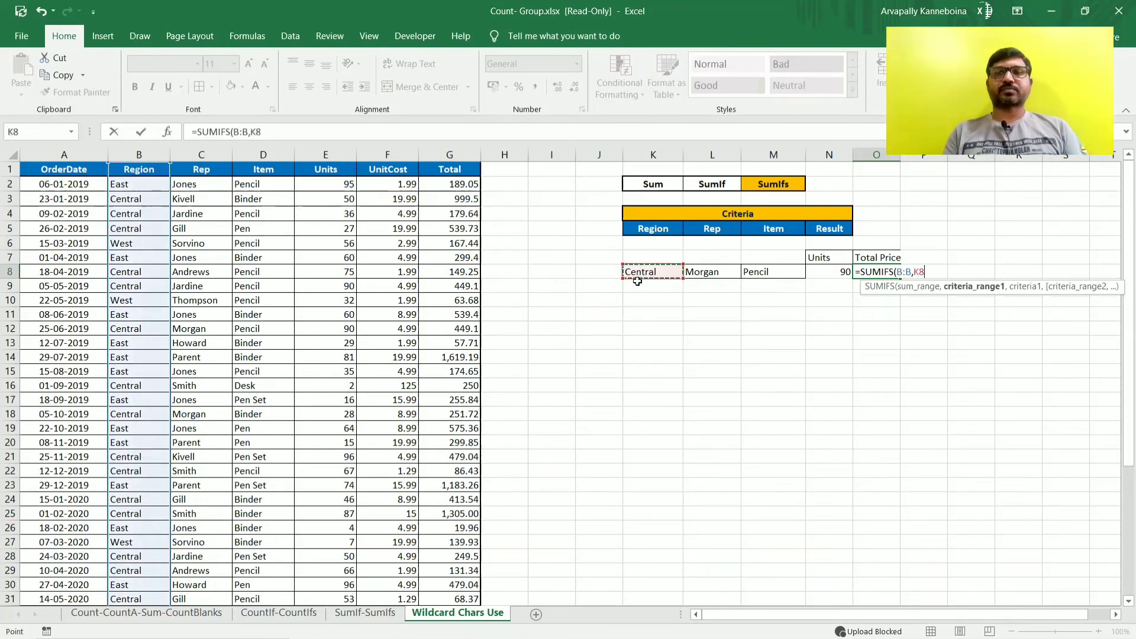
{"action": "type", "text": ","}
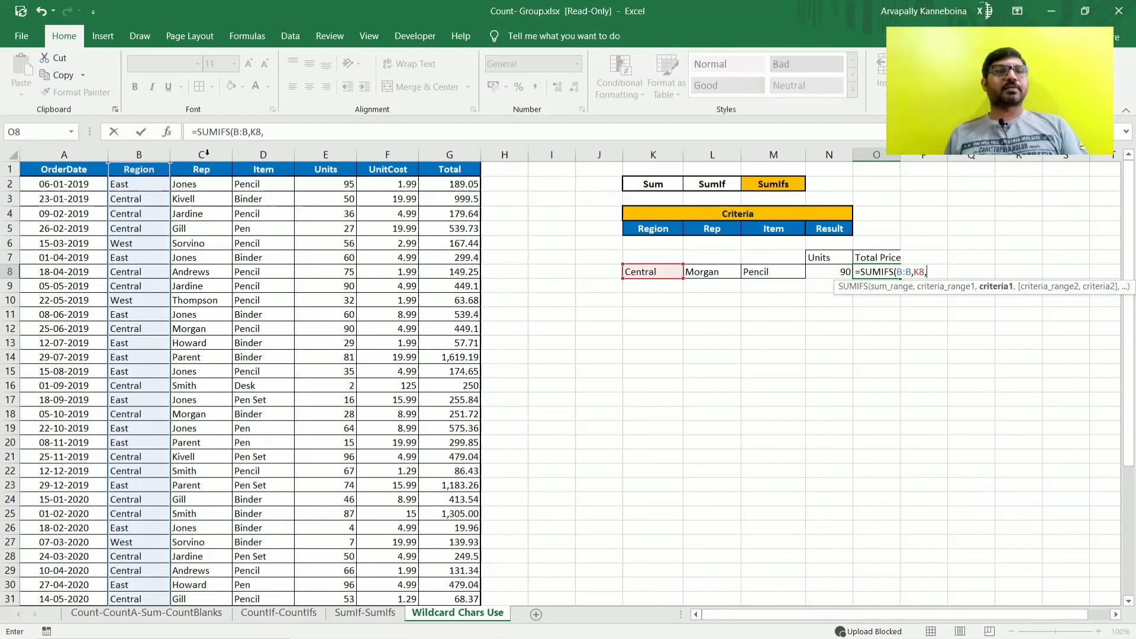
Step: Add the criteria pairs C:C with L8 for the rep and D:D with M8 for the item to the SUMIFS formula
{"action": "left_click", "coordinate": [216, 155]}
{"action": "type", "text": ","}
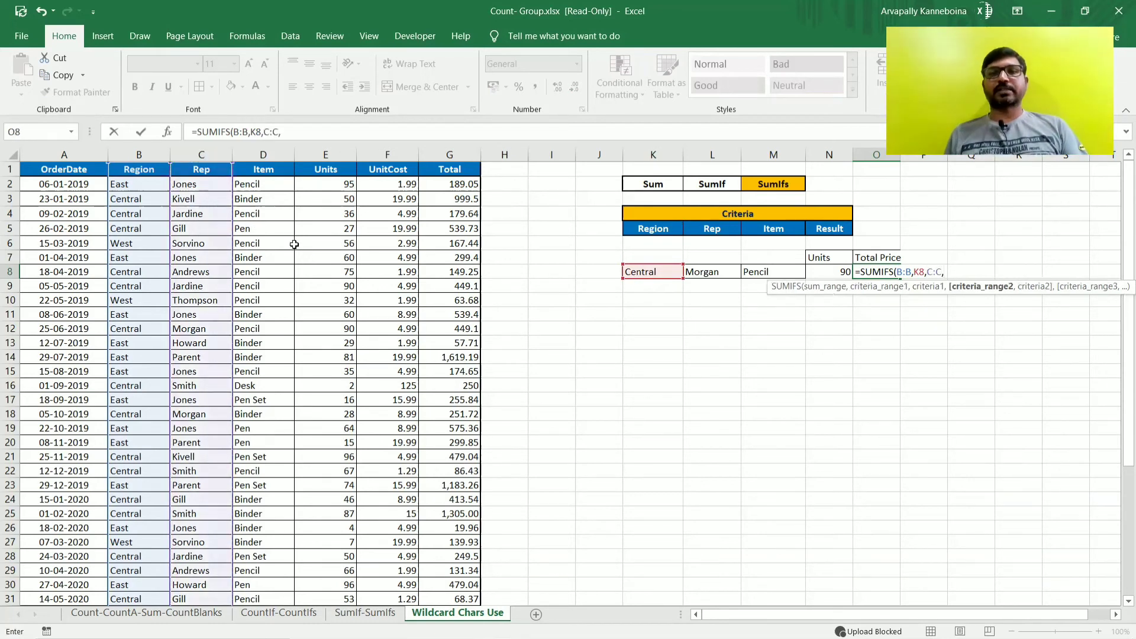
{"action": "left_click", "coordinate": [724, 272]}
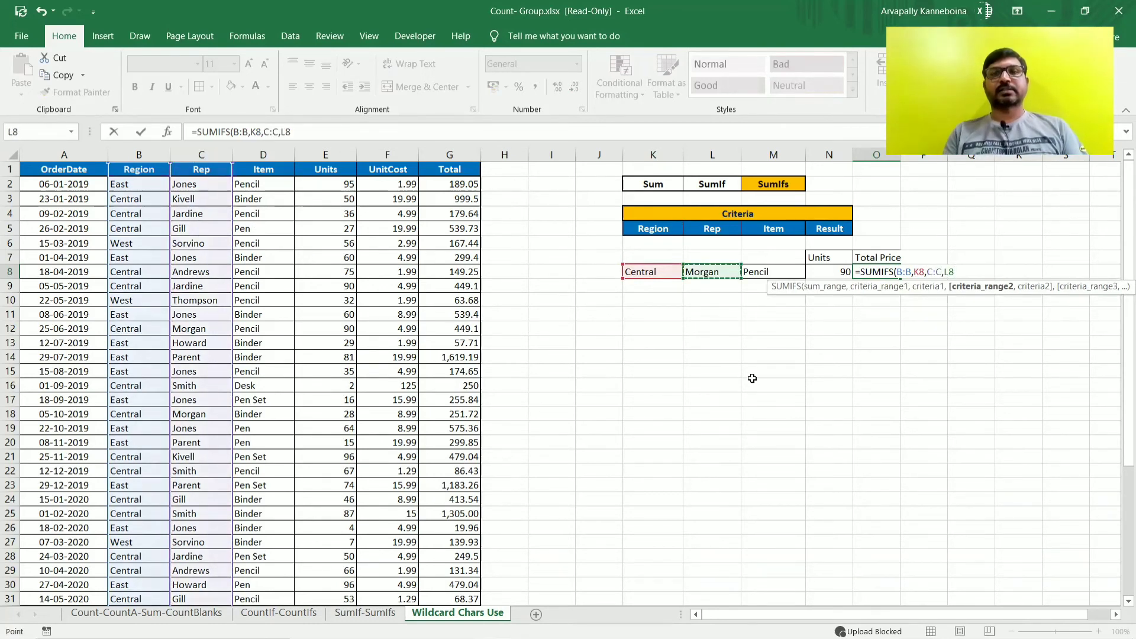
{"action": "type", "text": ","}
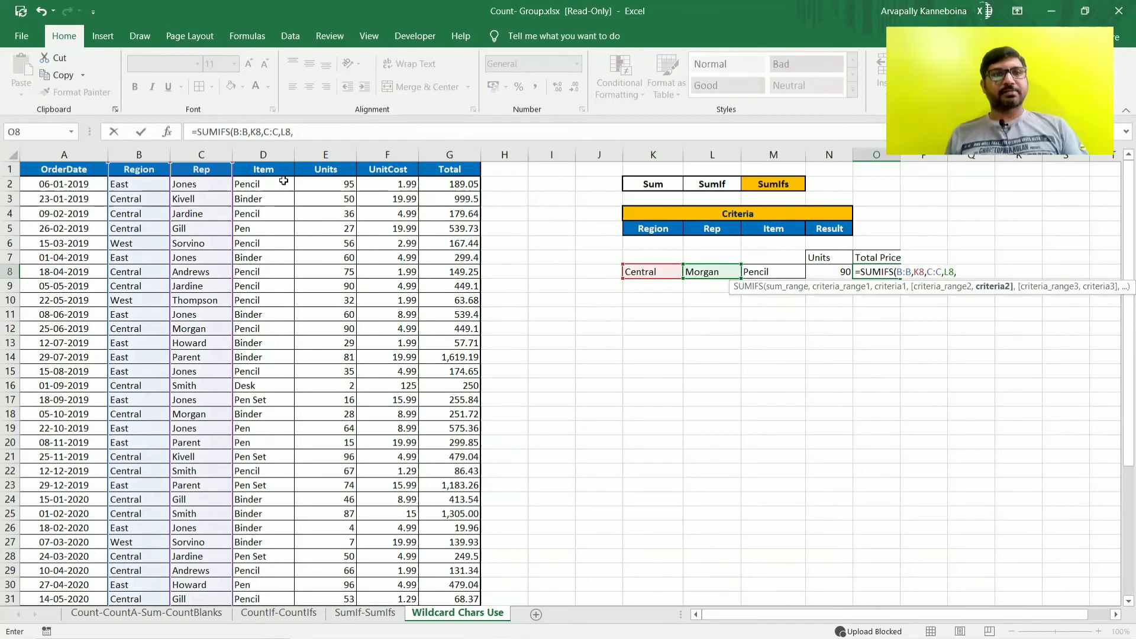
{"action": "left_click", "coordinate": [273, 156]}
{"action": "type", "text": ","}
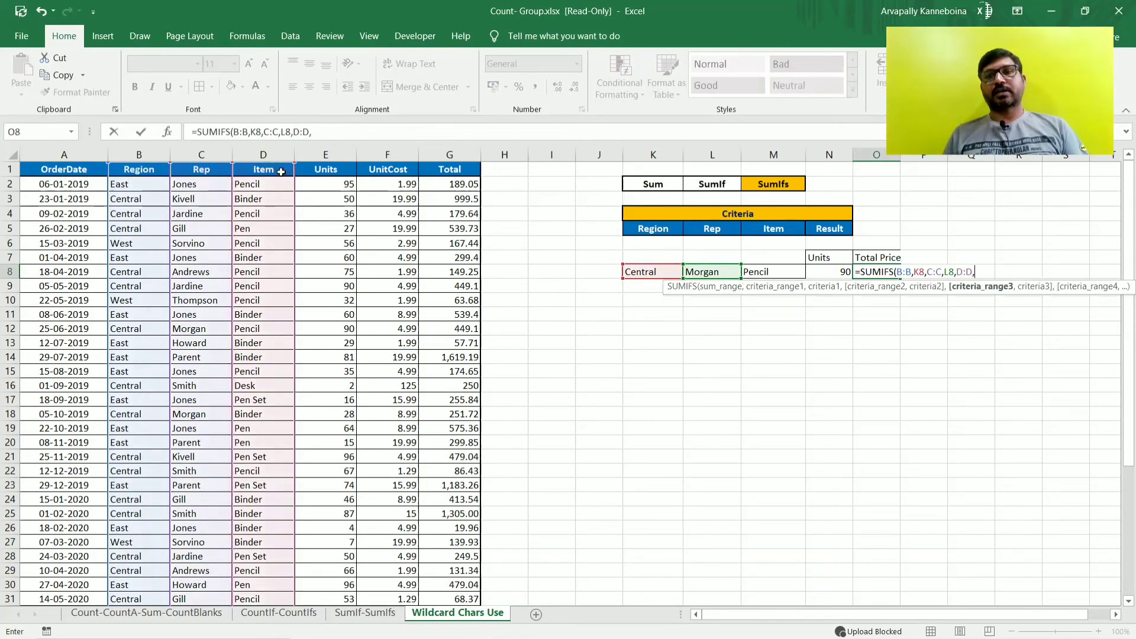
{"action": "left_click", "coordinate": [789, 273]}
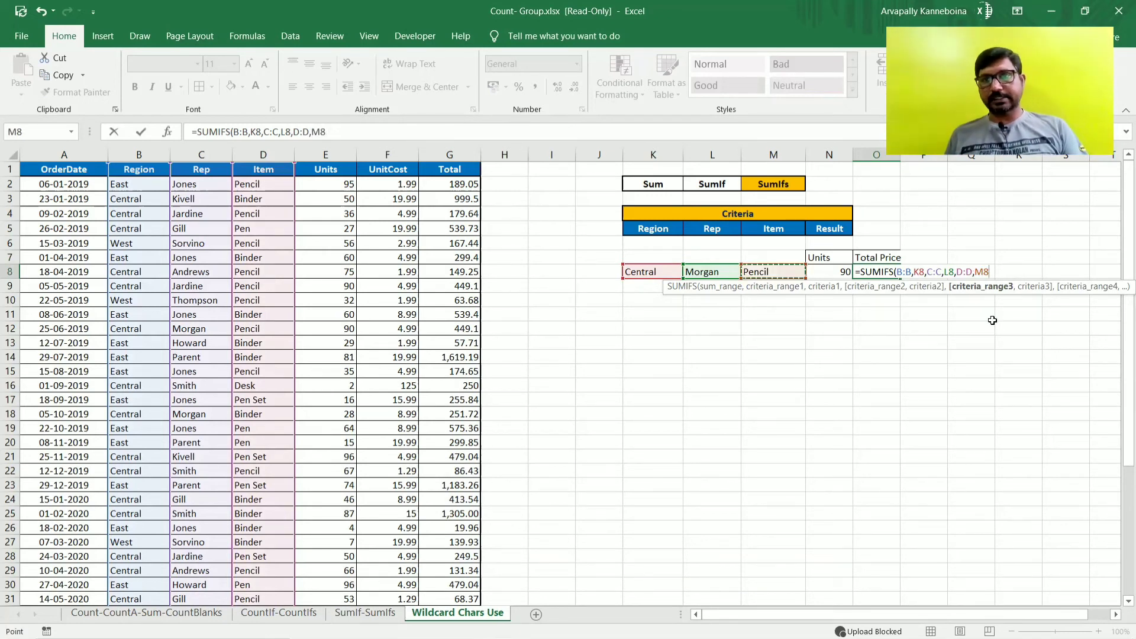
Step: Insert the Total column G:G as the sum range before the criteria and close the SUMIFS formula's parenthesis
{"action": "left_click", "coordinate": [899, 273]}
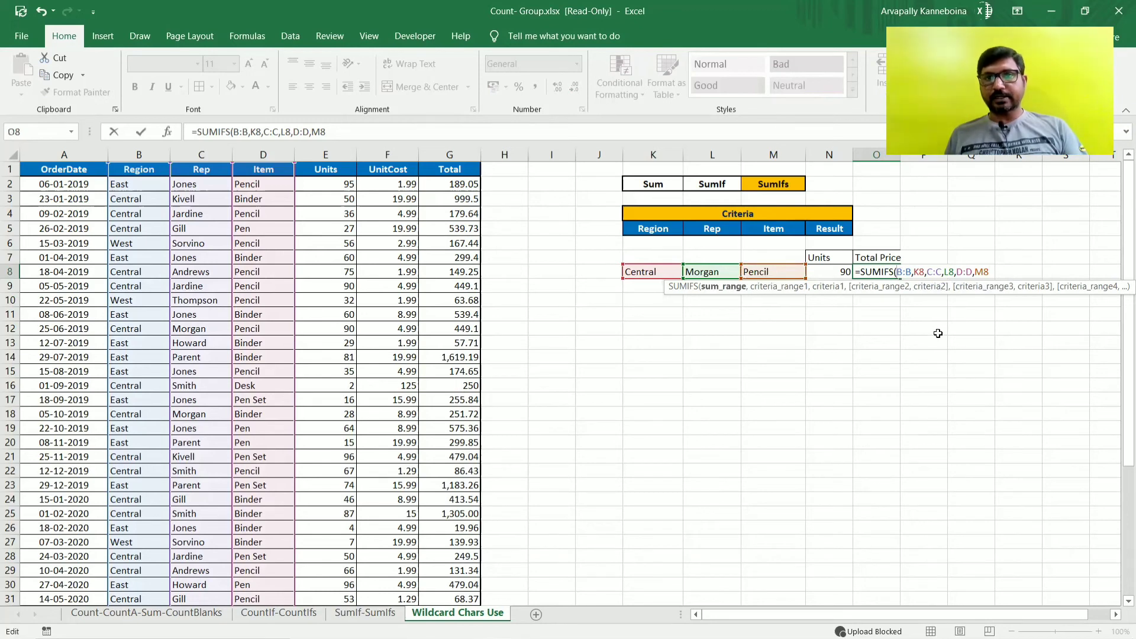
{"action": "left_click", "coordinate": [450, 155]}
{"action": "type", "text": ","}
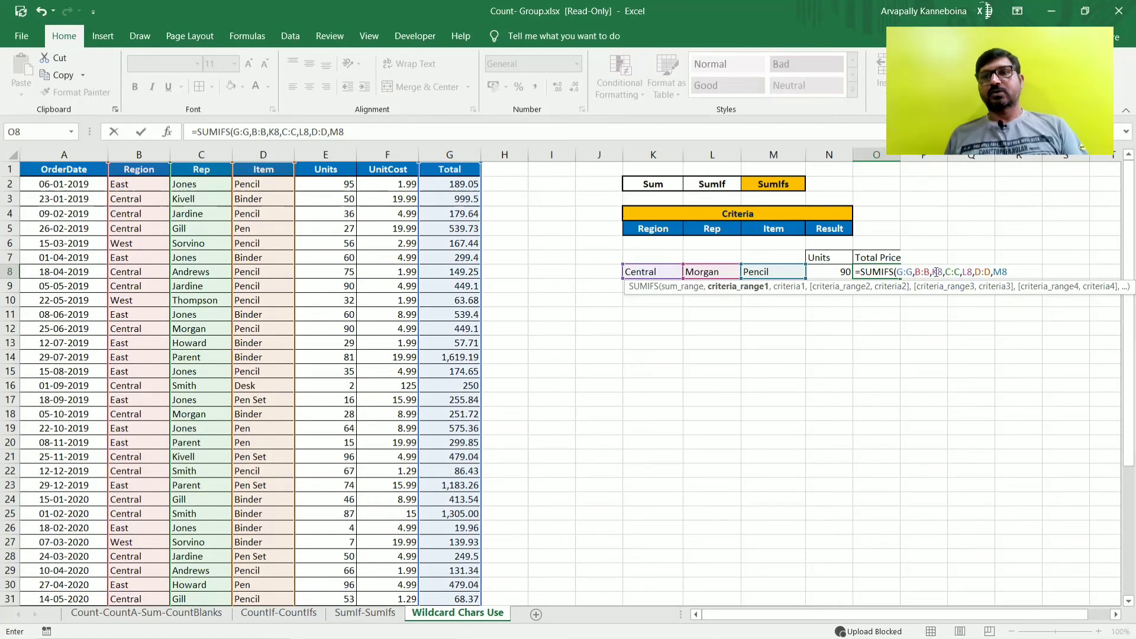
{"action": "left_click", "coordinate": [1010, 271]}
{"action": "type", "text": ")"}
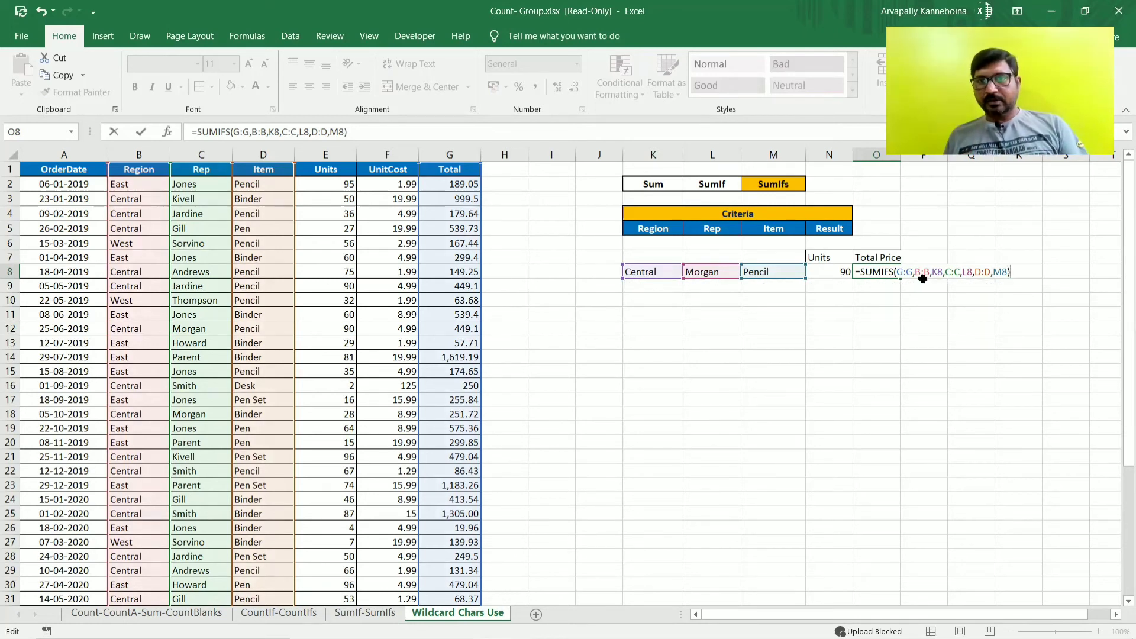
Step: Review the SUMIFS sum range and each criteria range and criterion in turn, and commit the formula in O8
{"action": "double_click", "coordinate": [905, 272]}
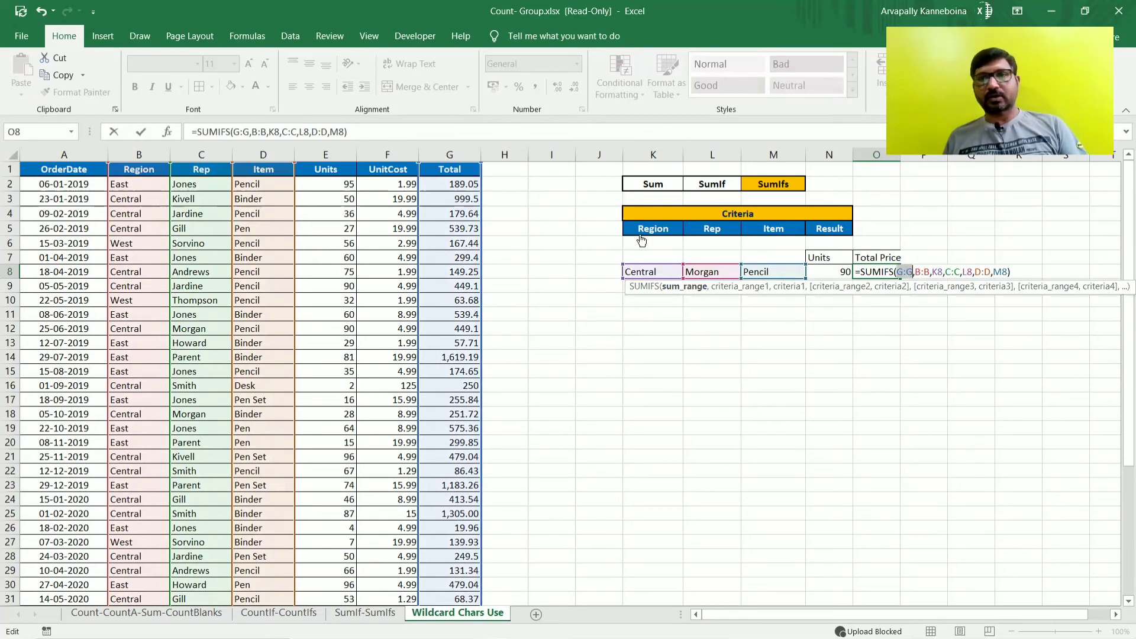
{"action": "left_click", "coordinate": [921, 273]}
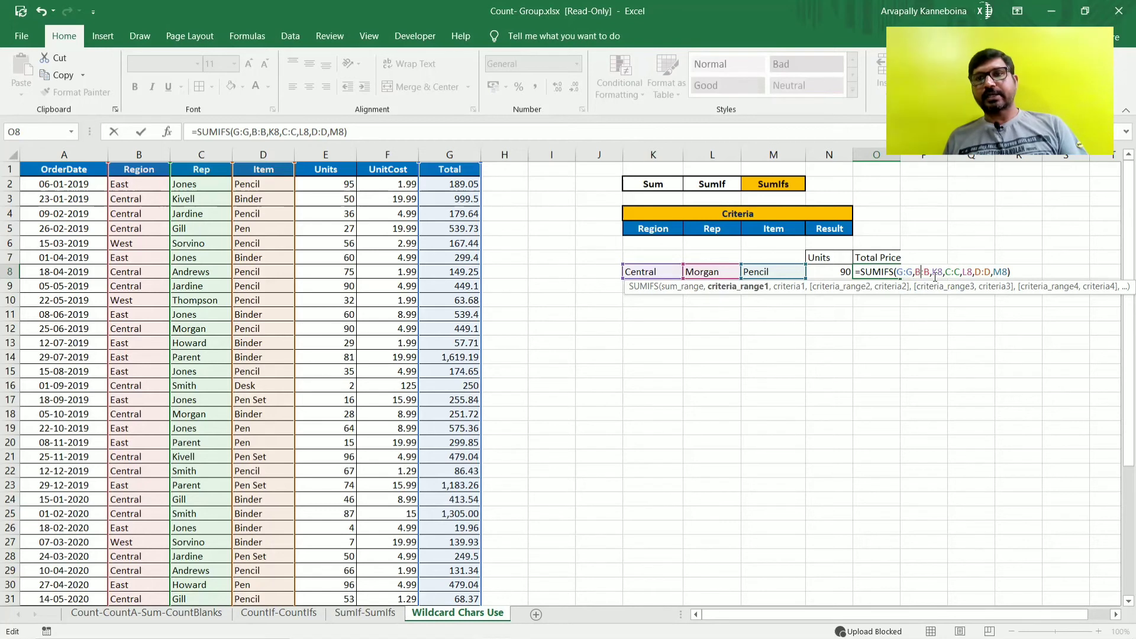
{"action": "left_click", "coordinate": [745, 289]}
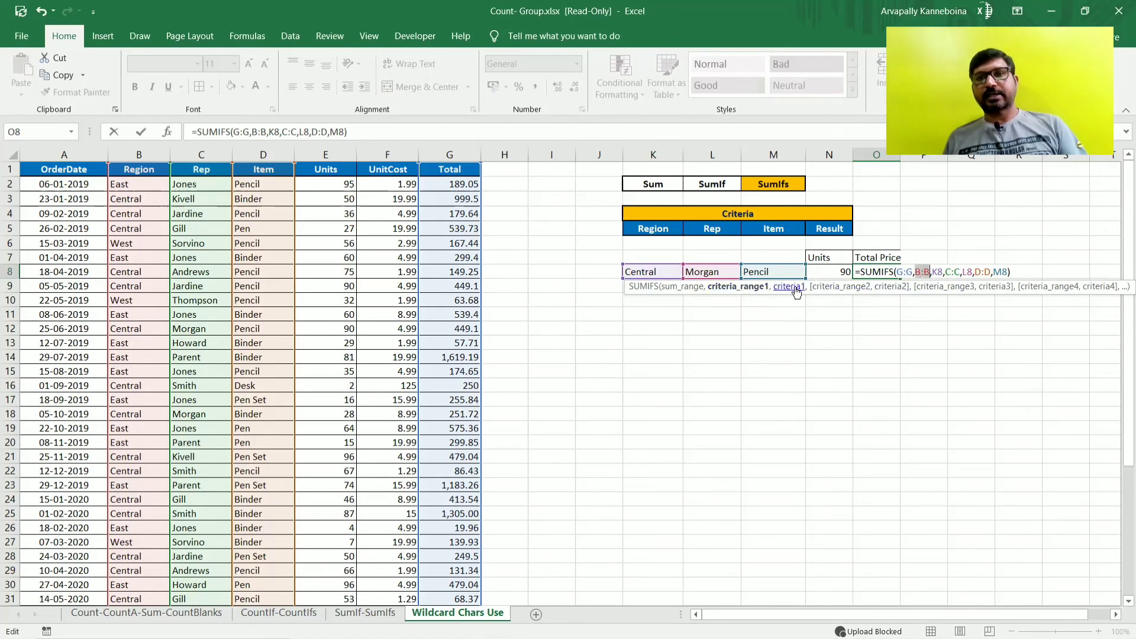
{"action": "left_click", "coordinate": [795, 290]}
{"action": "left_click", "coordinate": [823, 290]}
{"action": "left_click", "coordinate": [882, 290]}
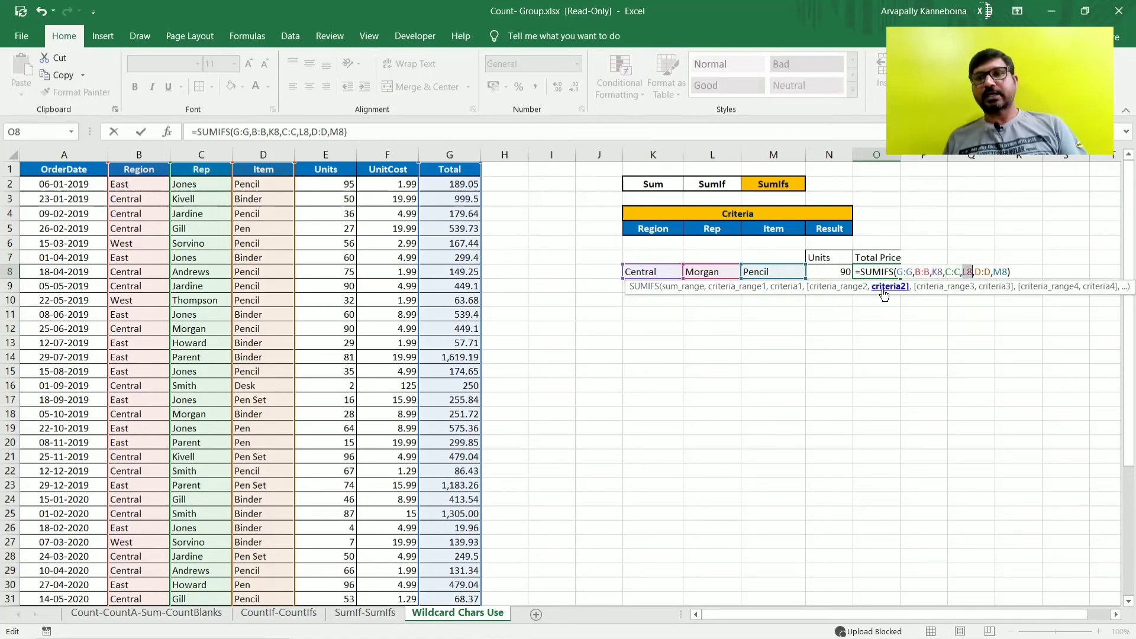
{"action": "left_click", "coordinate": [943, 290]}
{"action": "left_click", "coordinate": [1000, 290]}
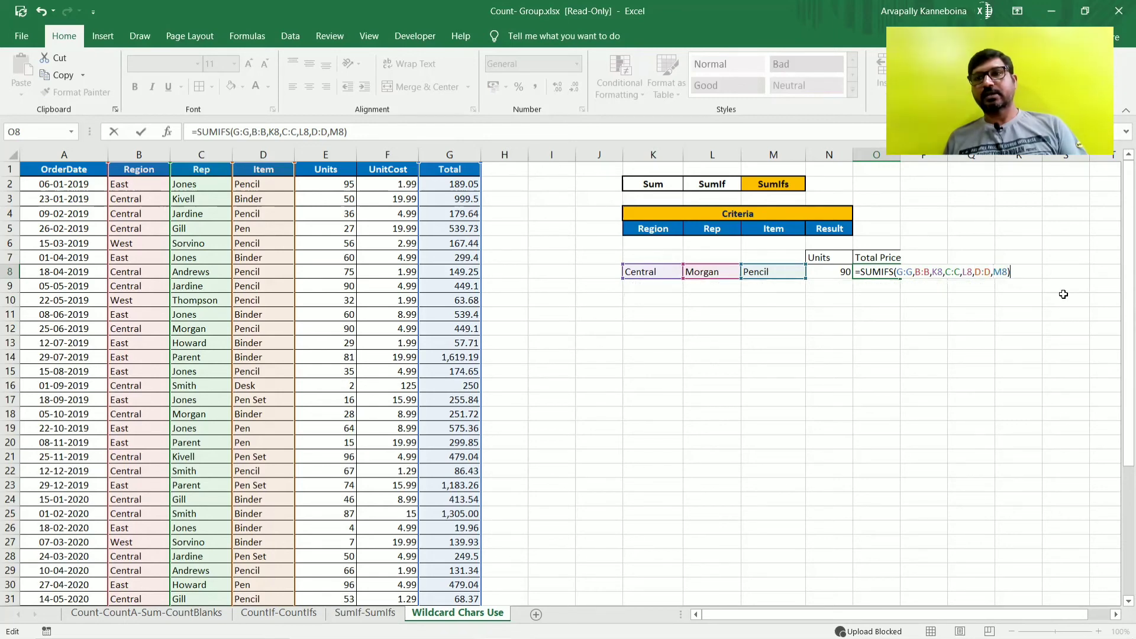
{"action": "key", "text": "Return"}
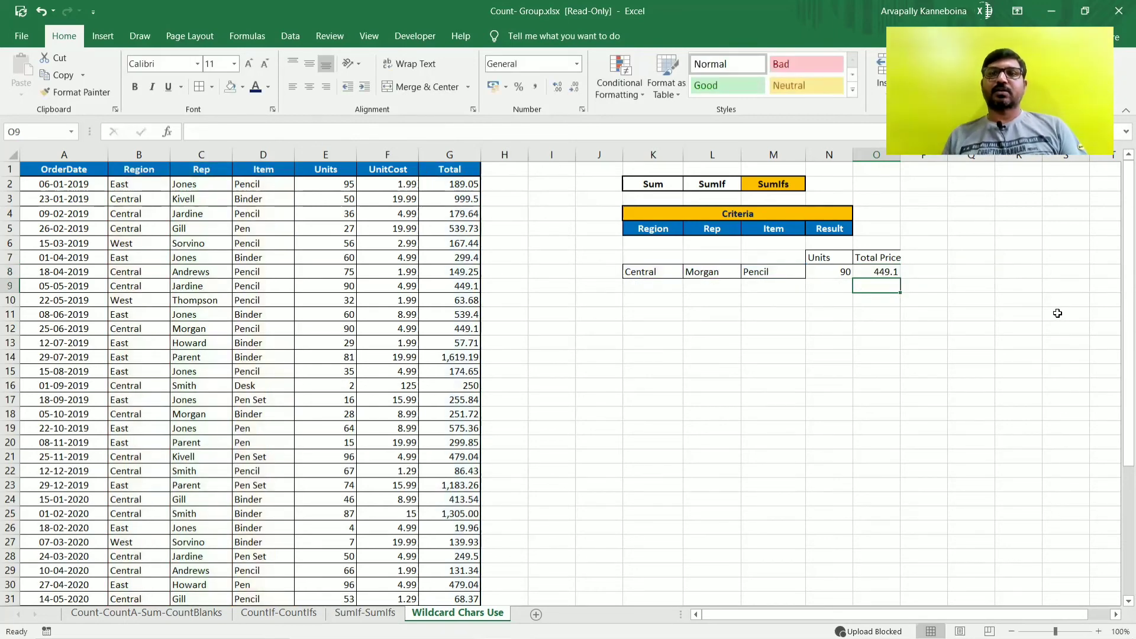
{"action": "key", "text": "Up"}
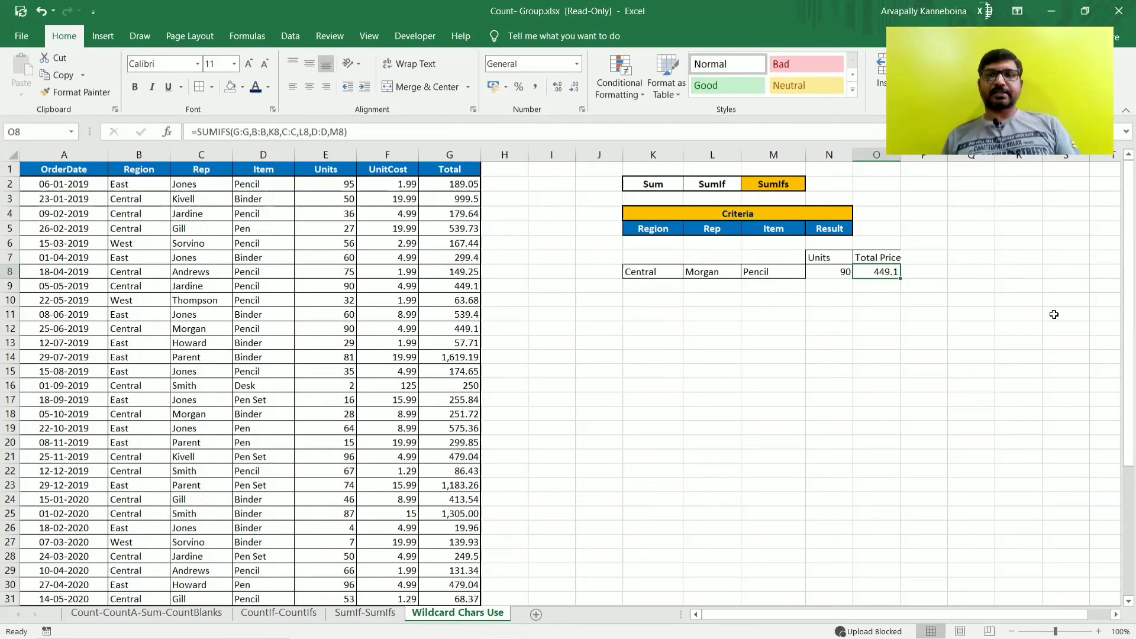
Step: Turn on filters for the order table and show only Central in the Region column
{"action": "left_click", "coordinate": [400, 271]}
{"action": "key", "text": "ctrl+Up"}
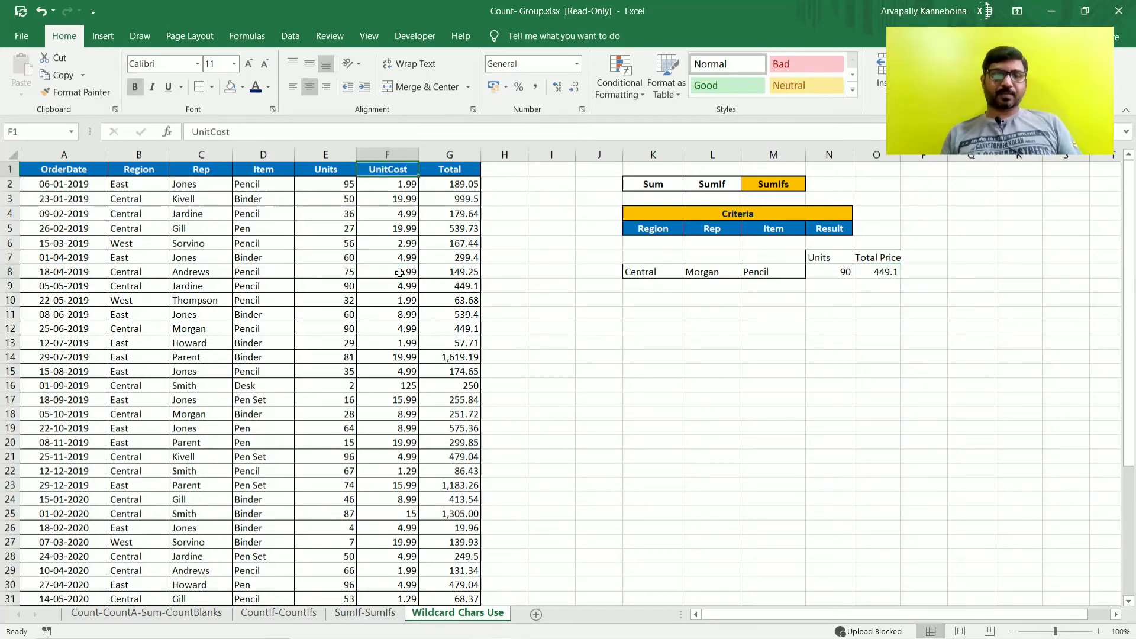
{"action": "key", "text": "ctrl+shift+l"}
{"action": "key", "text": "Left"}
{"action": "key", "text": "Left"}
{"action": "key", "text": "Left"}
{"action": "key", "text": "Left"}
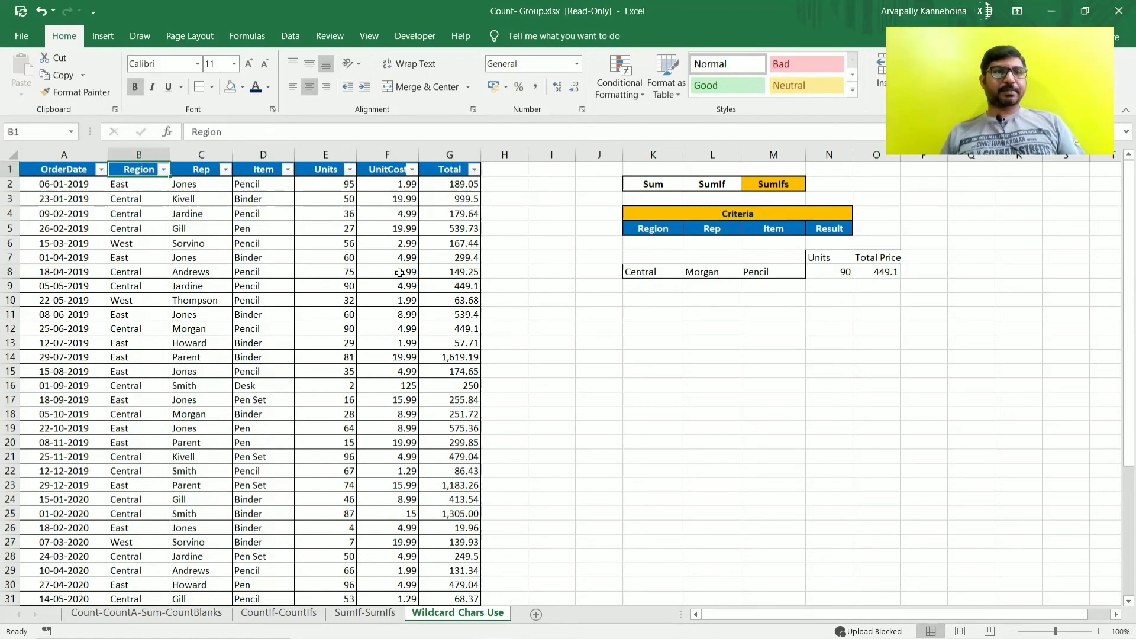
{"action": "key", "text": "alt+Down"}
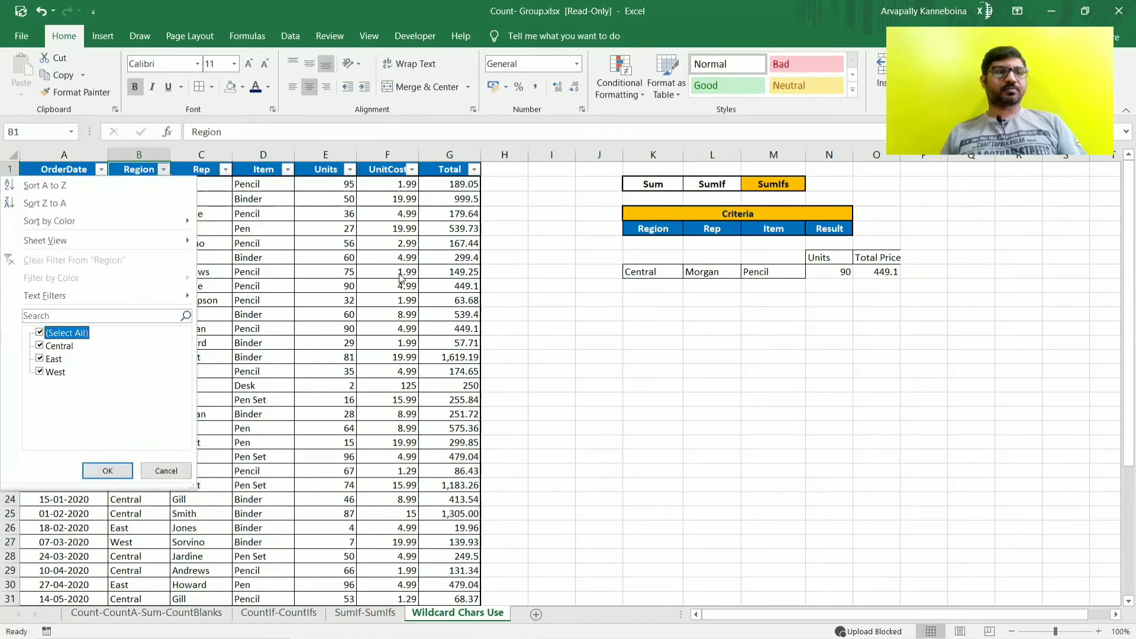
{"action": "key", "text": "space"}
{"action": "key", "text": "Down"}
{"action": "key", "text": "space"}
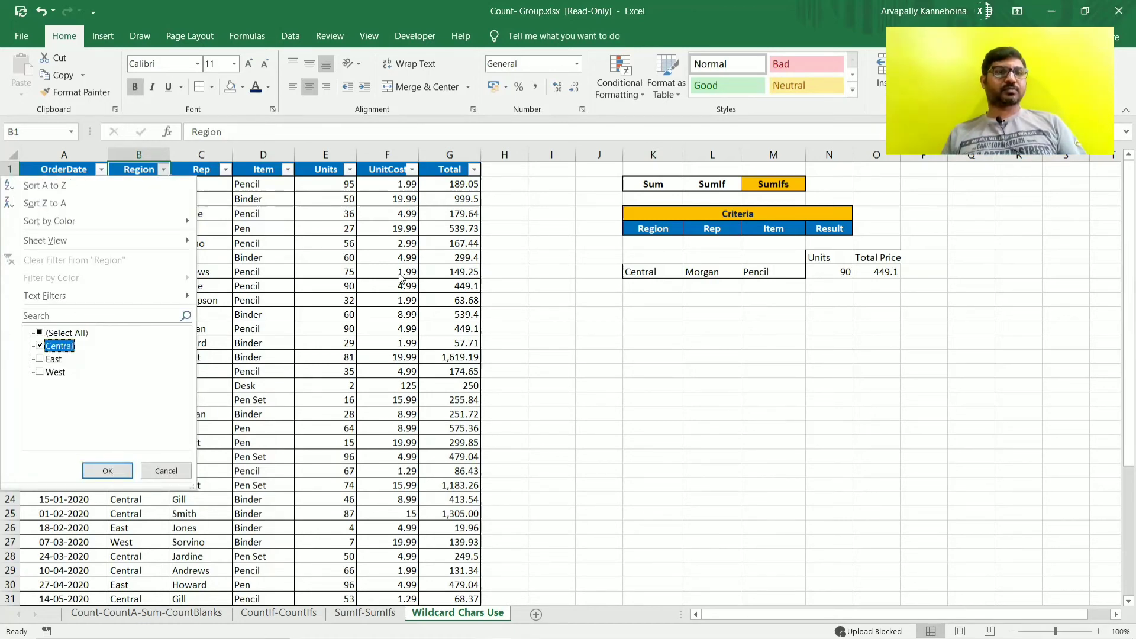
{"action": "key", "text": "Return"}
Step: Filter the Rep column to show only the rep named in the criteria table
{"action": "key", "text": "Right"}
{"action": "key", "text": "alt+Down"}
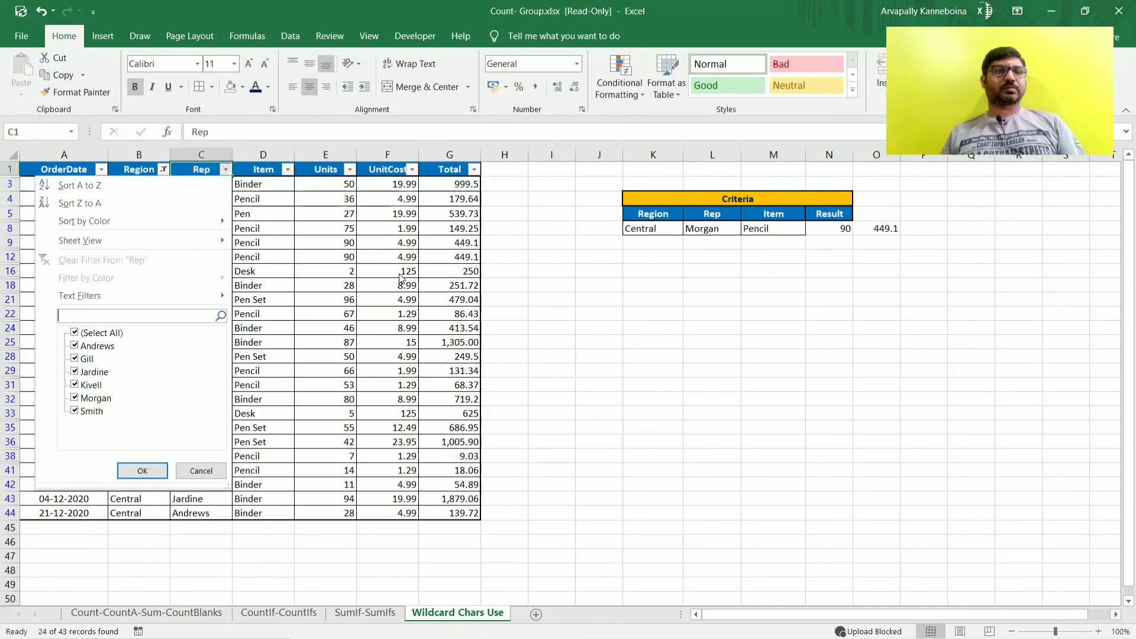
{"action": "key", "text": "Down"}
{"action": "key", "text": "space"}
{"action": "key", "text": "Down"}
{"action": "key", "text": "Down"}
{"action": "key", "text": "Down"}
{"action": "key", "text": "Down"}
{"action": "key", "text": "Down"}
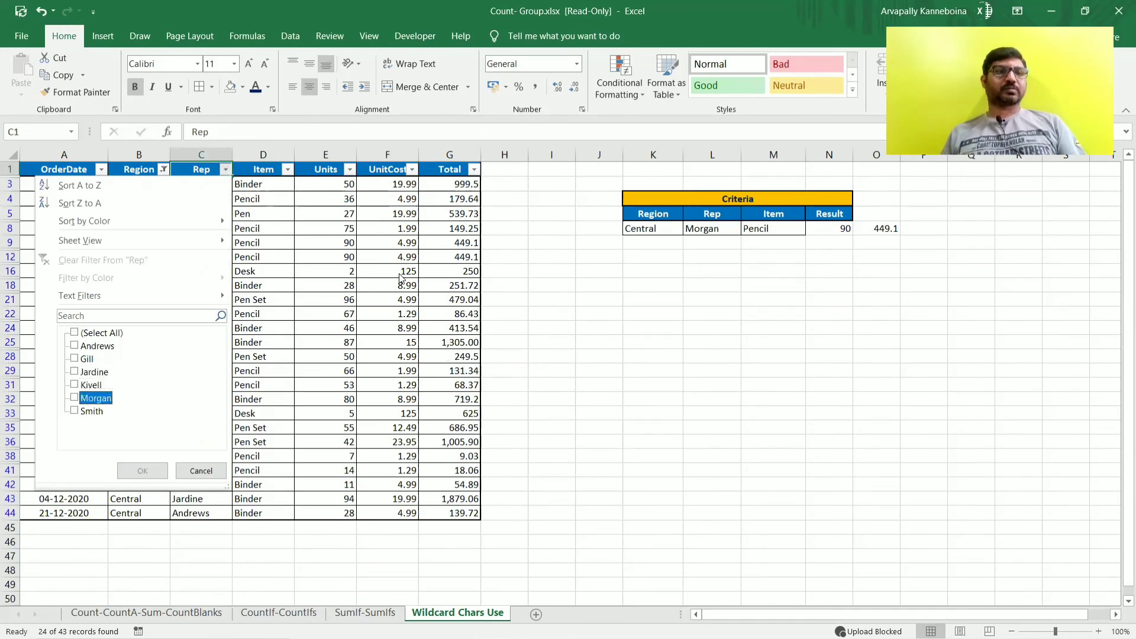
{"action": "key", "text": "space"}
{"action": "key", "text": "Return"}
Step: Filter the Item column to show only Pencil among the remaining orders
{"action": "key", "text": "Right"}
{"action": "key", "text": "Right"}
{"action": "key", "text": "Left"}
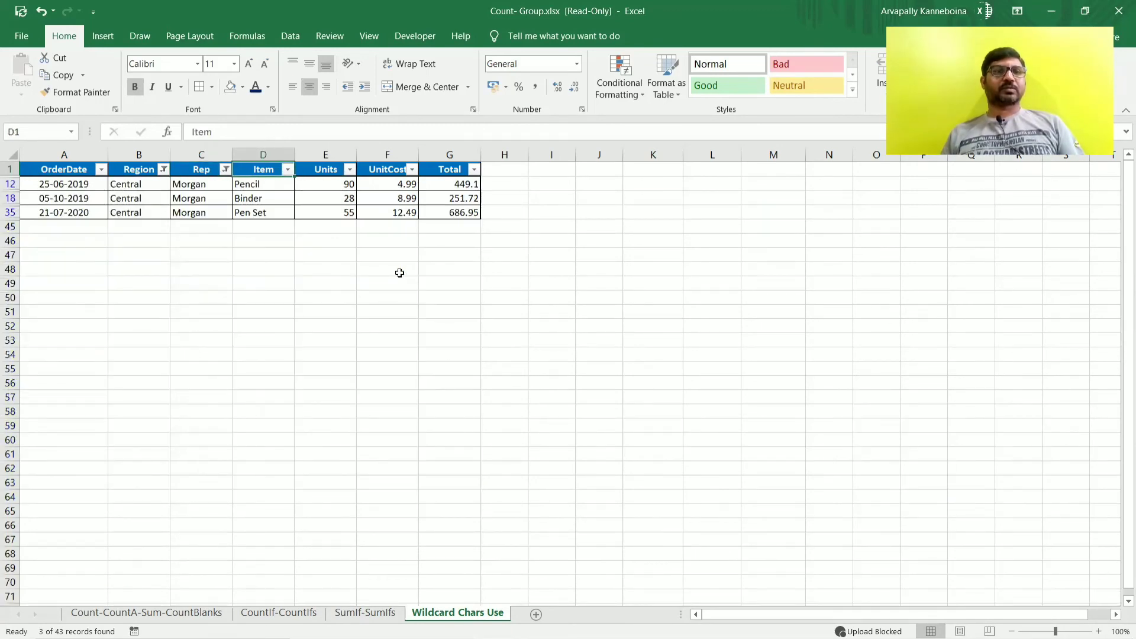
{"action": "key", "text": "alt+Down"}
{"action": "key", "text": "Down"}
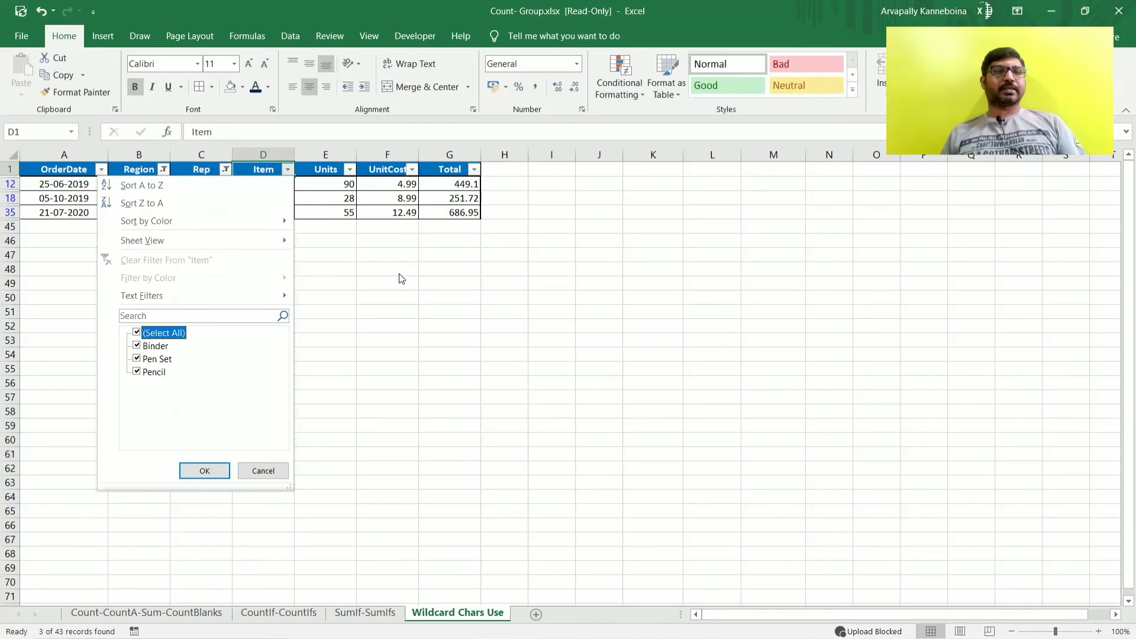
{"action": "key", "text": "space"}
{"action": "key", "text": "Down"}
{"action": "key", "text": "Down"}
{"action": "key", "text": "Down"}
{"action": "key", "text": "space"}
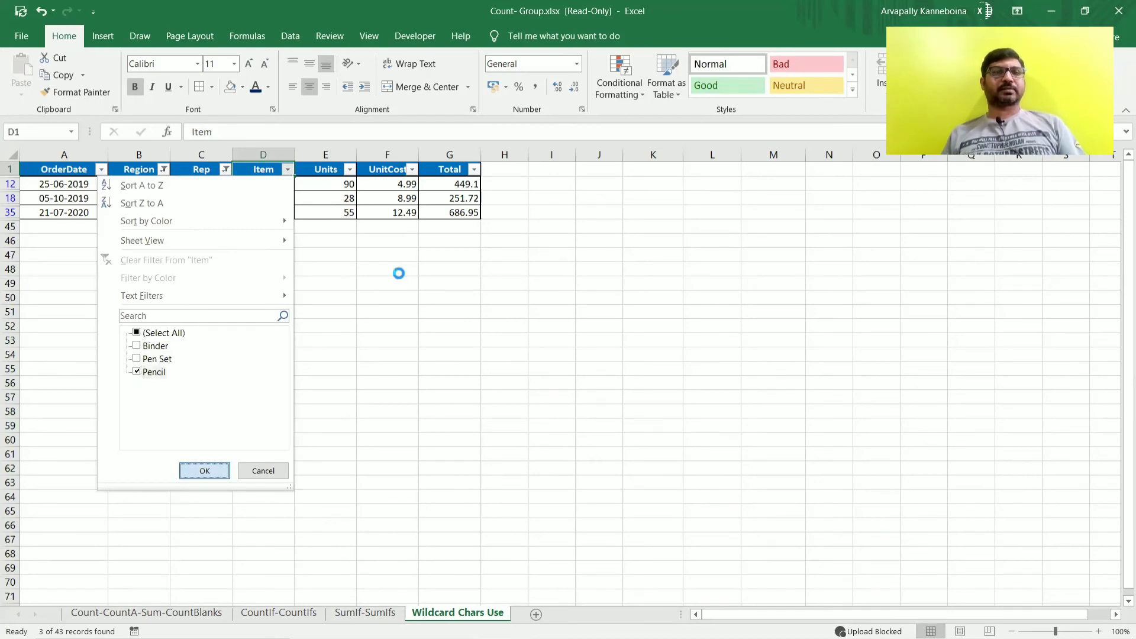
{"action": "key", "text": "Return"}
Step: Check the Total value of the filtered order against the Total Price formula and remove the table's filters
{"action": "key", "text": "Down"}
{"action": "key", "text": "Right"}
{"action": "key", "text": "Right"}
{"action": "key", "text": "Right"}
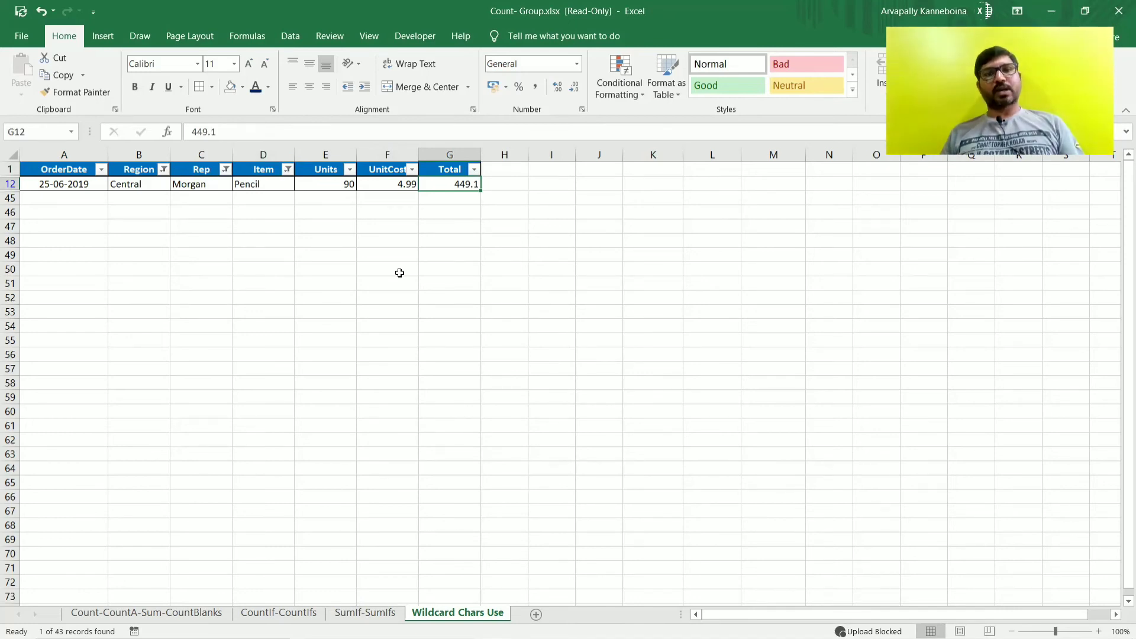
{"action": "key", "text": "ctrl+shift+l"}
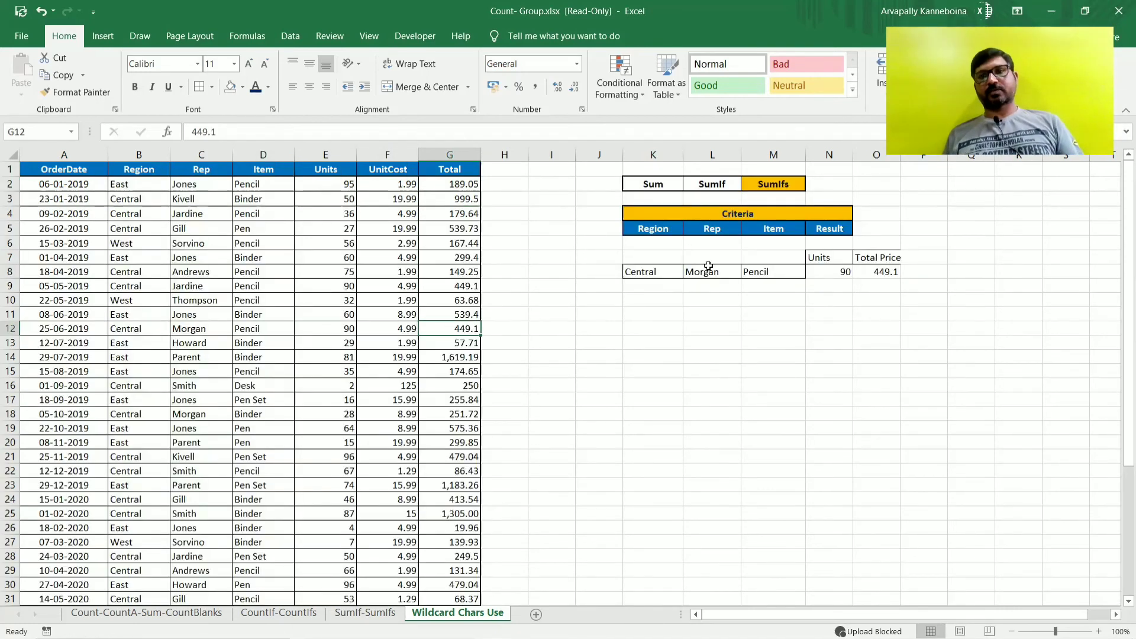
Step: Change the Rep criterion in L8 to the rep named in C22 and check the Units and Total Price formulas
{"action": "left_click", "coordinate": [896, 273]}
{"action": "left_click", "coordinate": [790, 300]}
{"action": "left_click", "coordinate": [690, 268]}
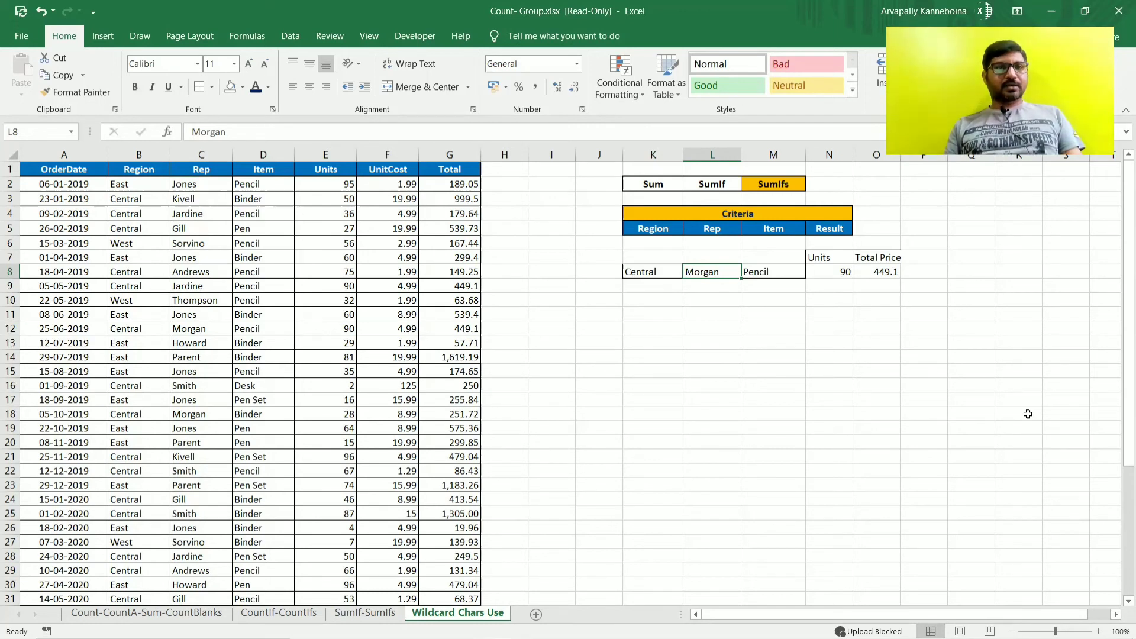
{"action": "type", "text": "Smith"}
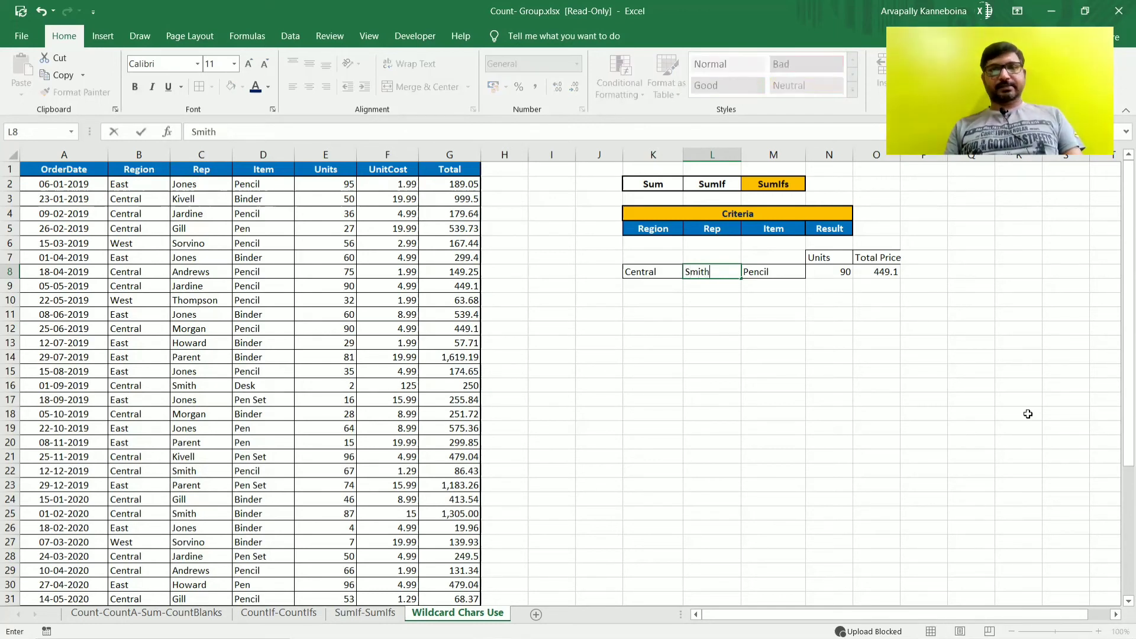
{"action": "key", "text": "Return"}
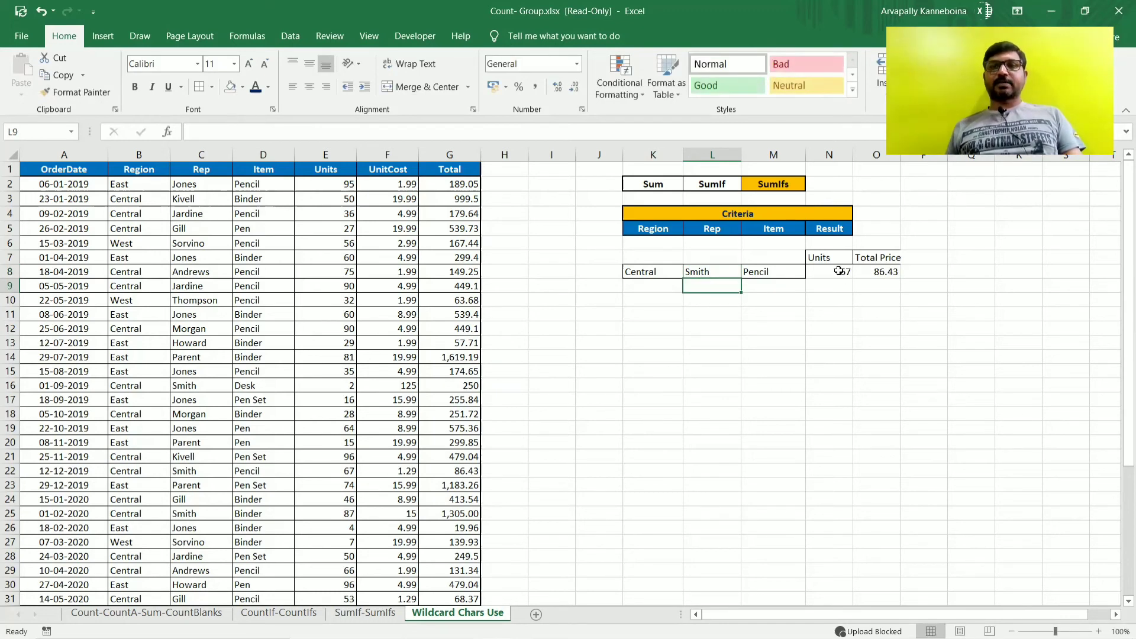
{"action": "left_click", "coordinate": [838, 270]}
{"action": "left_click", "coordinate": [877, 273]}
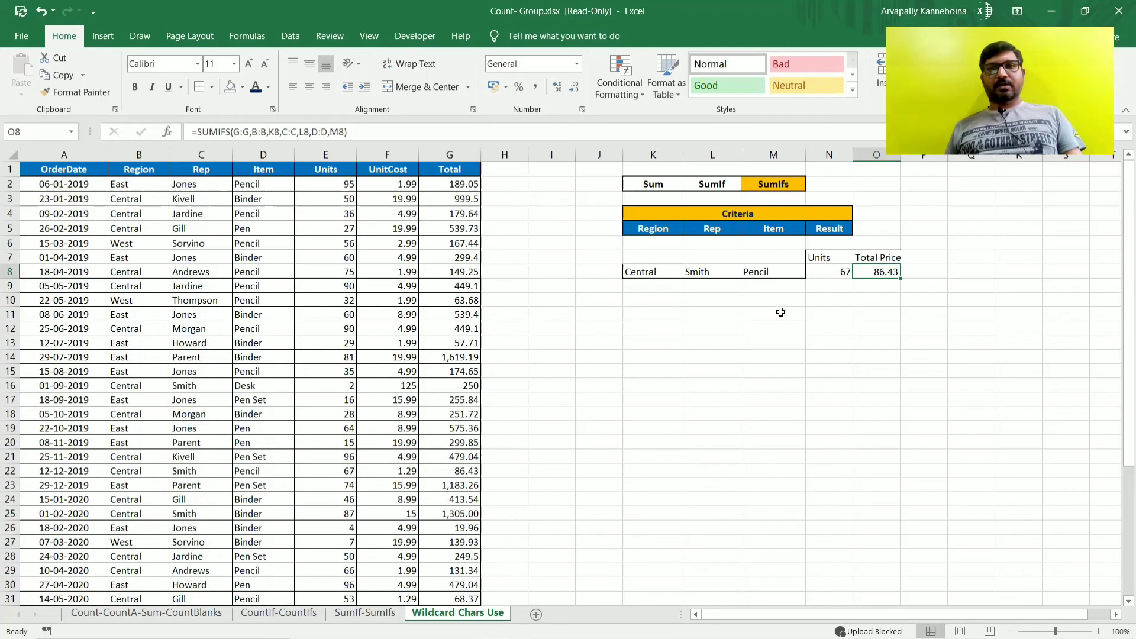
Step: Set the Region criterion in K8 to West
{"action": "left_click", "coordinate": [713, 273]}
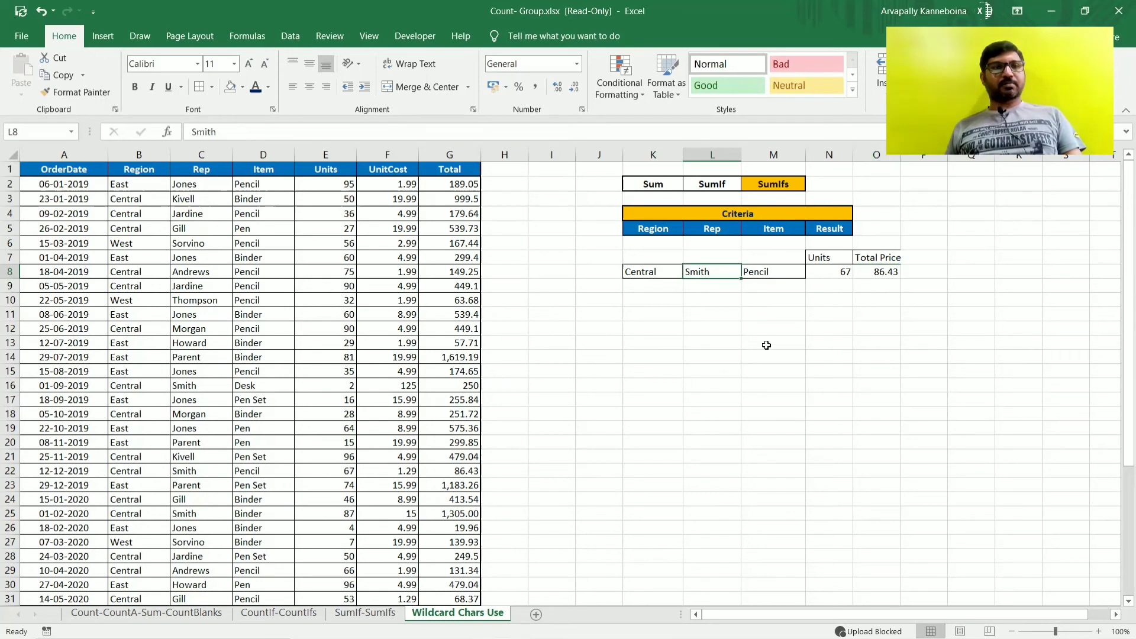
{"action": "left_click", "coordinate": [650, 274]}
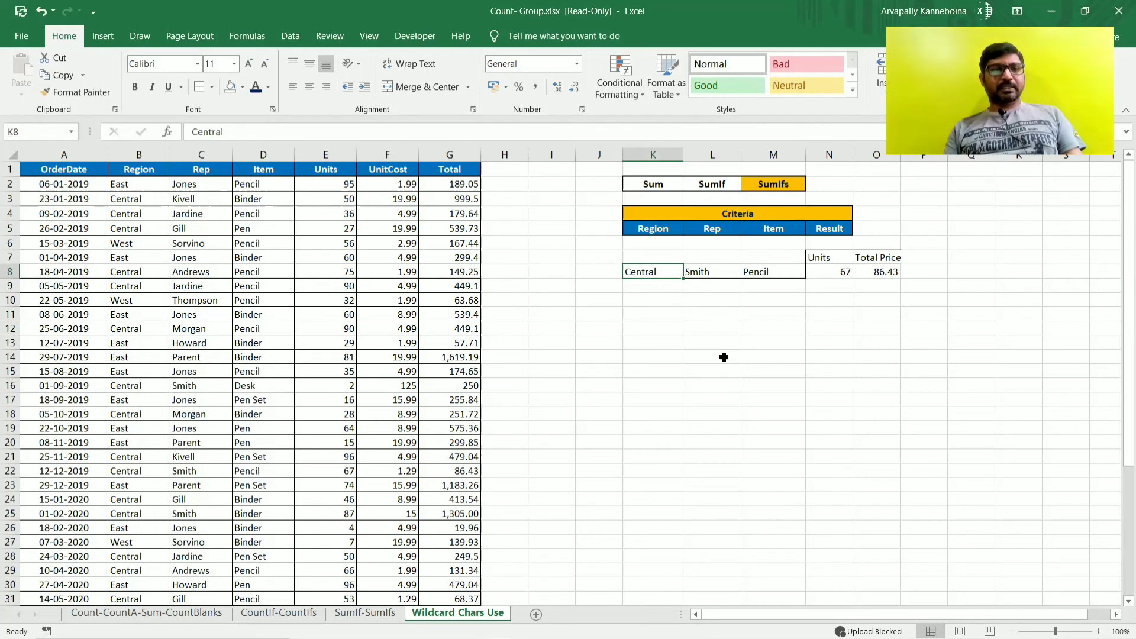
{"action": "type", "text": "Wes"}
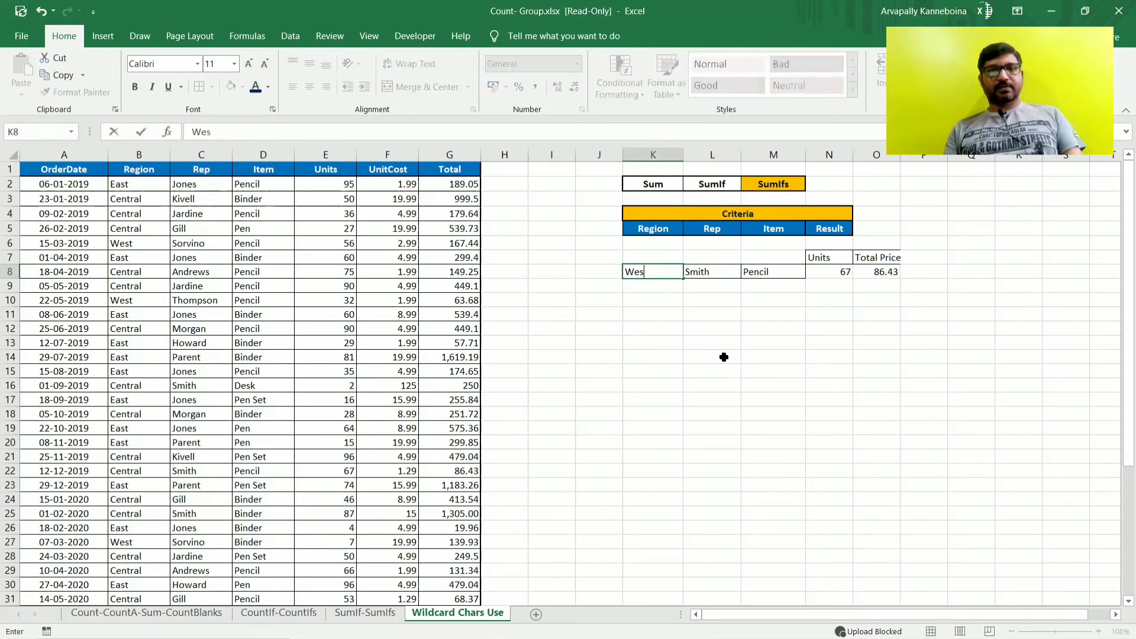
{"action": "type", "text": "t"}
{"action": "key", "text": "Return"}
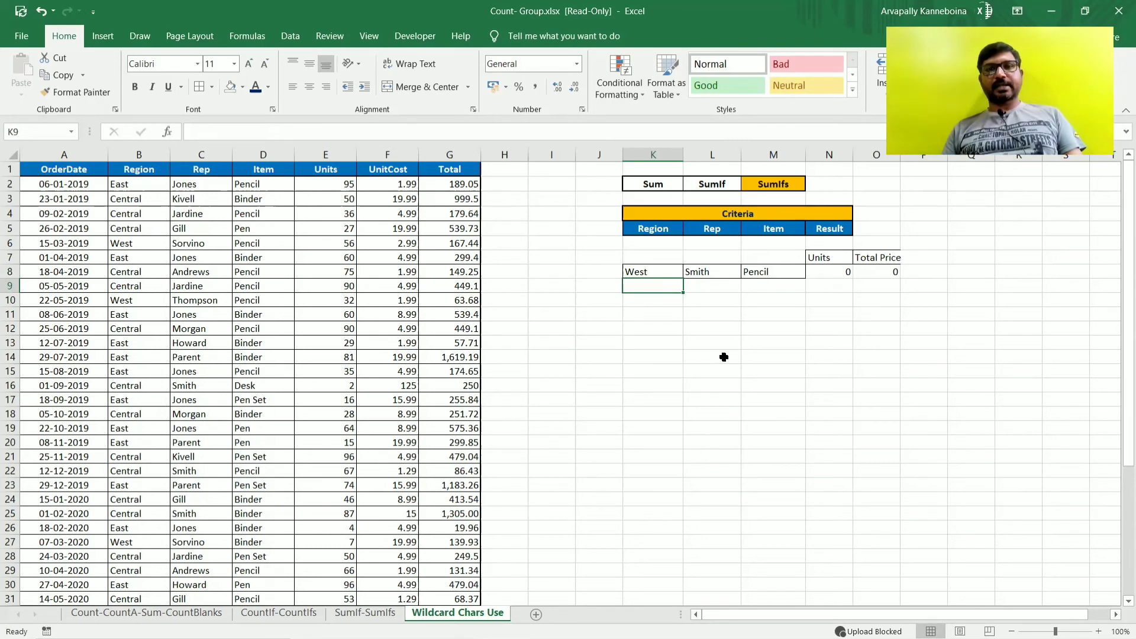
Step: Change the Rep criterion in L8 to the rep named in C10 and check the criteria against both SUMIFS results
{"action": "key", "text": "Up"}
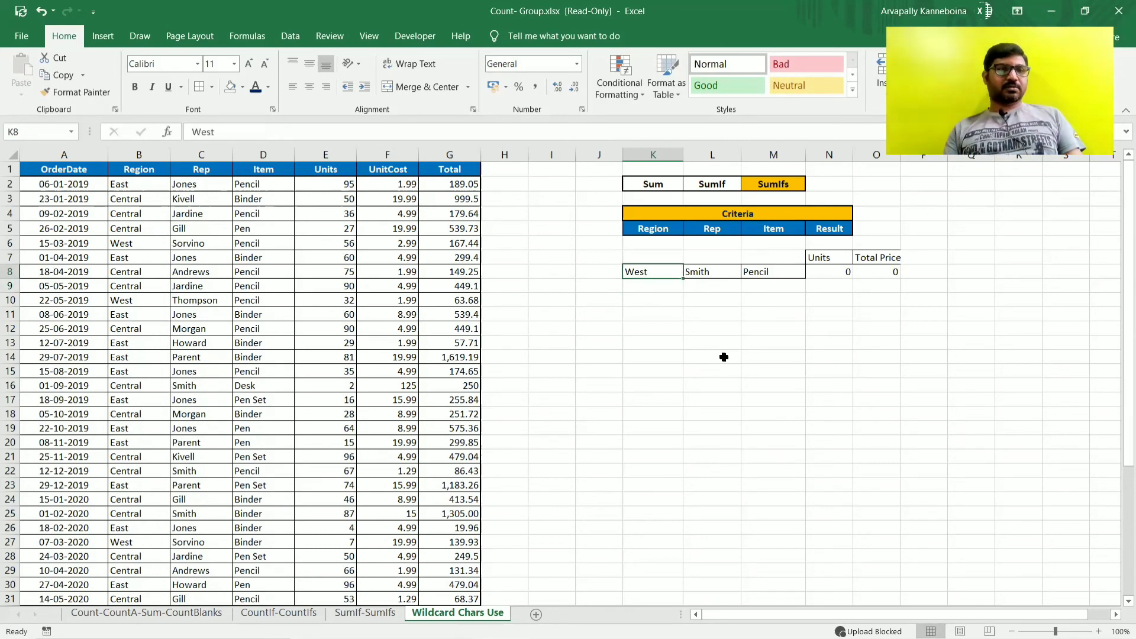
{"action": "key", "text": "Right"}
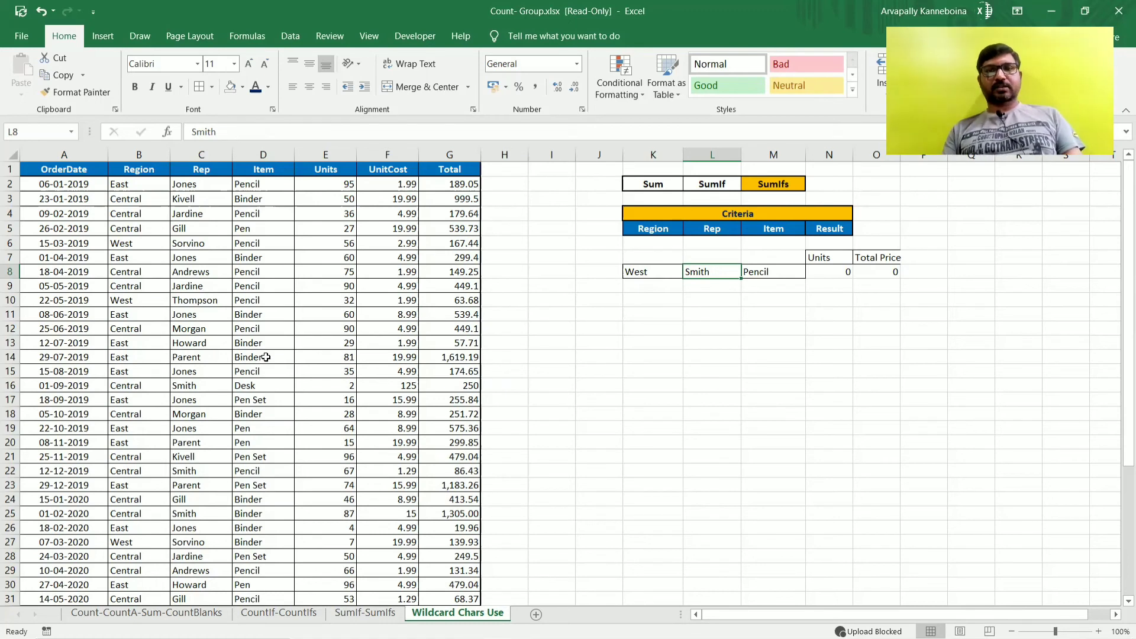
{"action": "type", "text": "thom"}
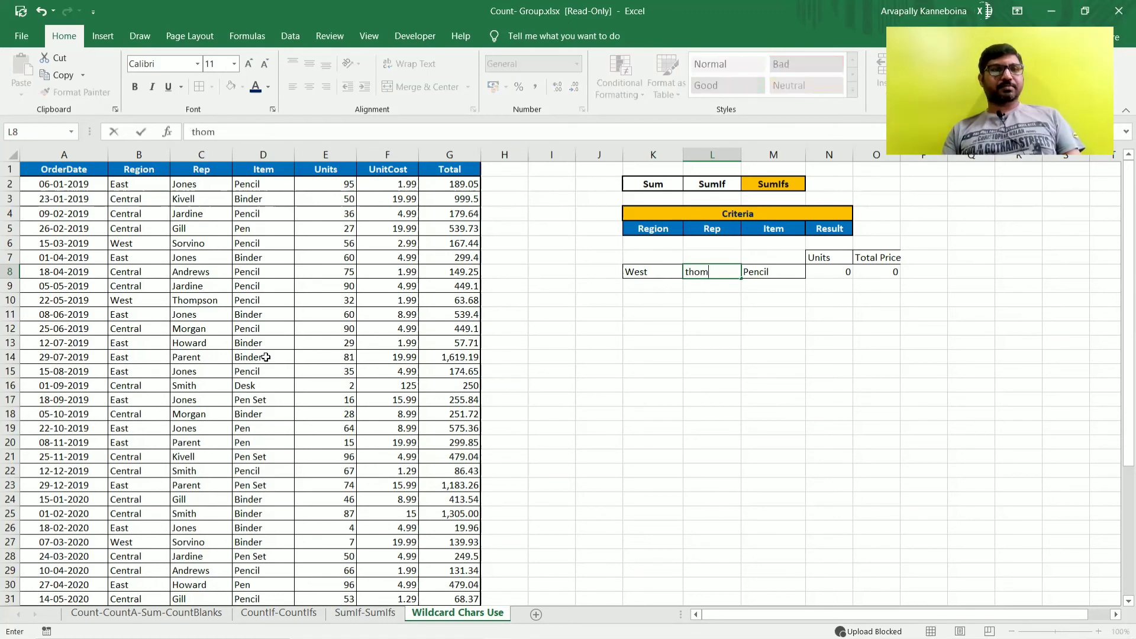
{"action": "type", "text": "pson"}
{"action": "key", "text": "Return"}
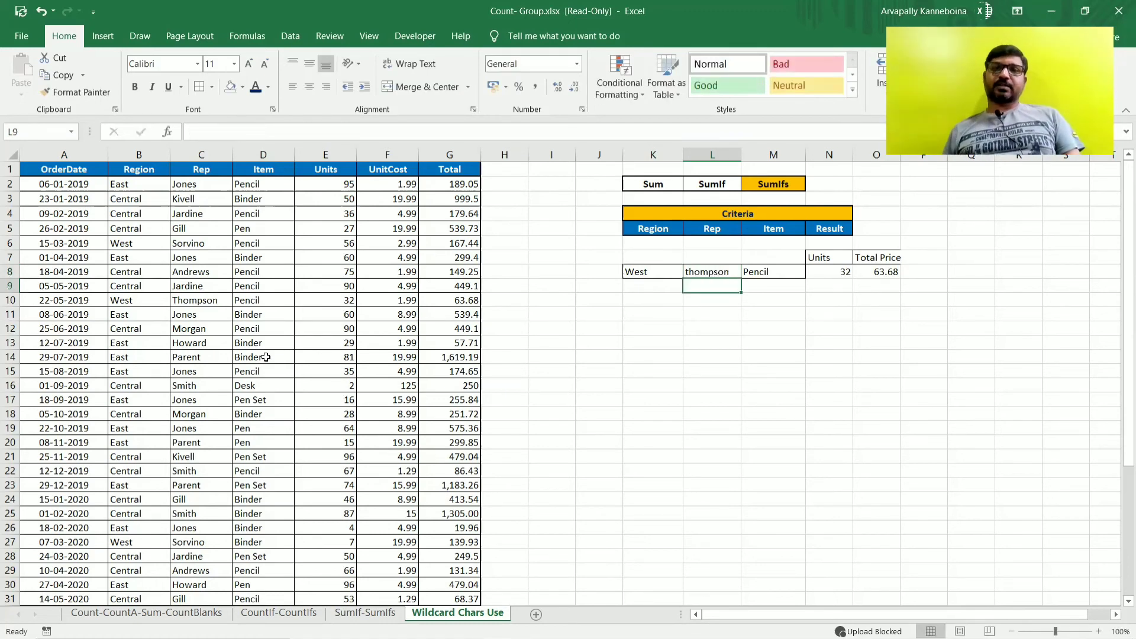
{"action": "left_click", "coordinate": [787, 274]}
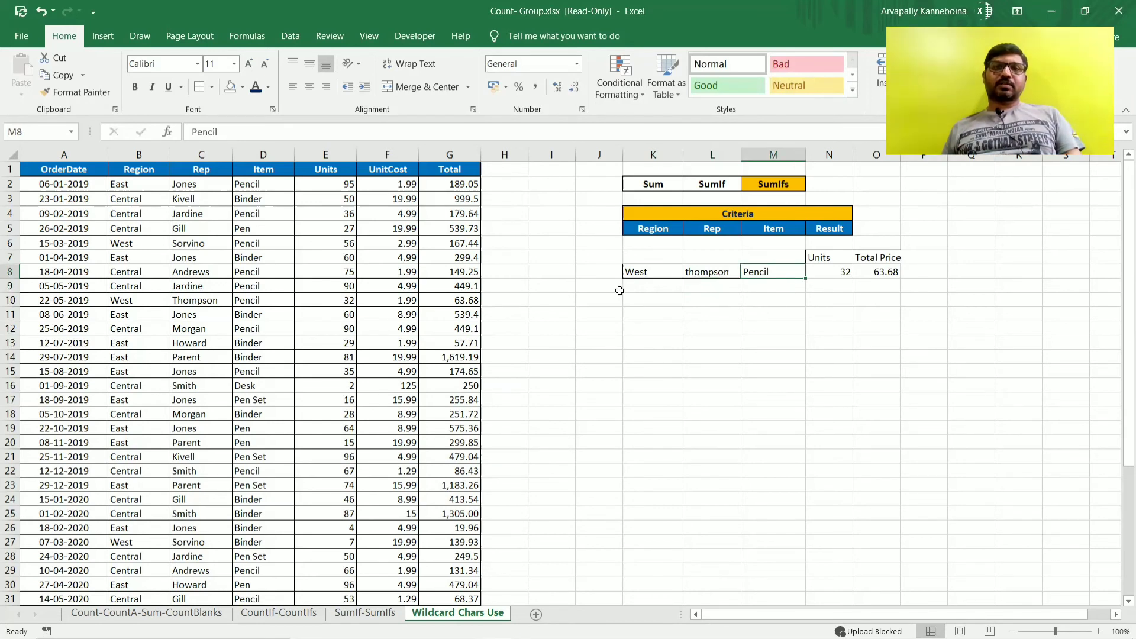
{"action": "left_click", "coordinate": [640, 274]}
{"action": "left_click", "coordinate": [727, 272]}
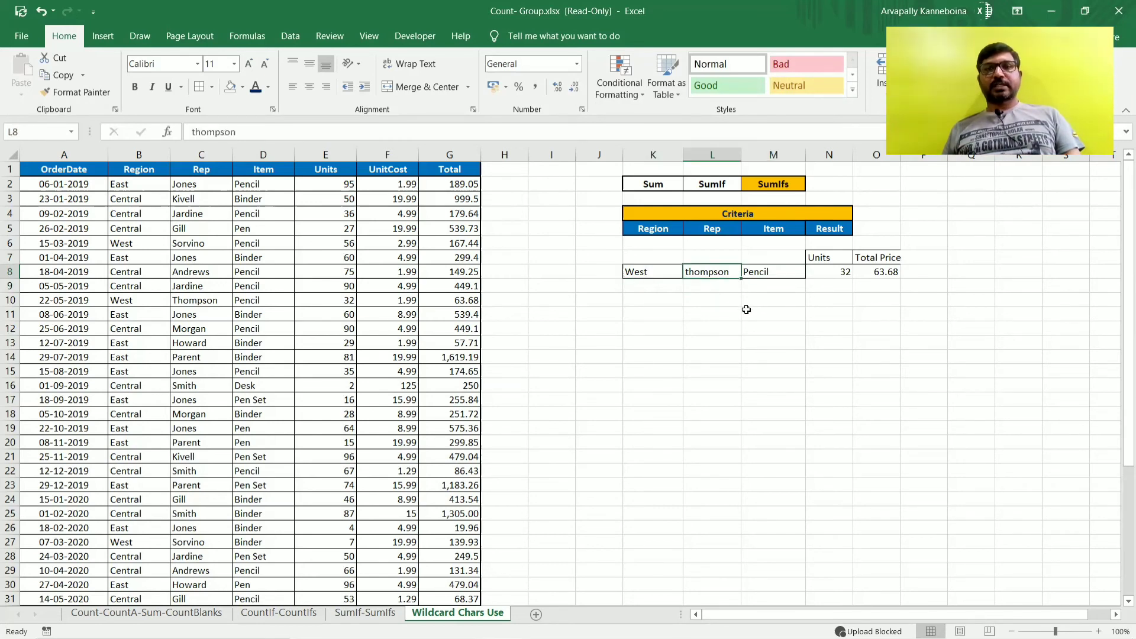
{"action": "left_click", "coordinate": [762, 271]}
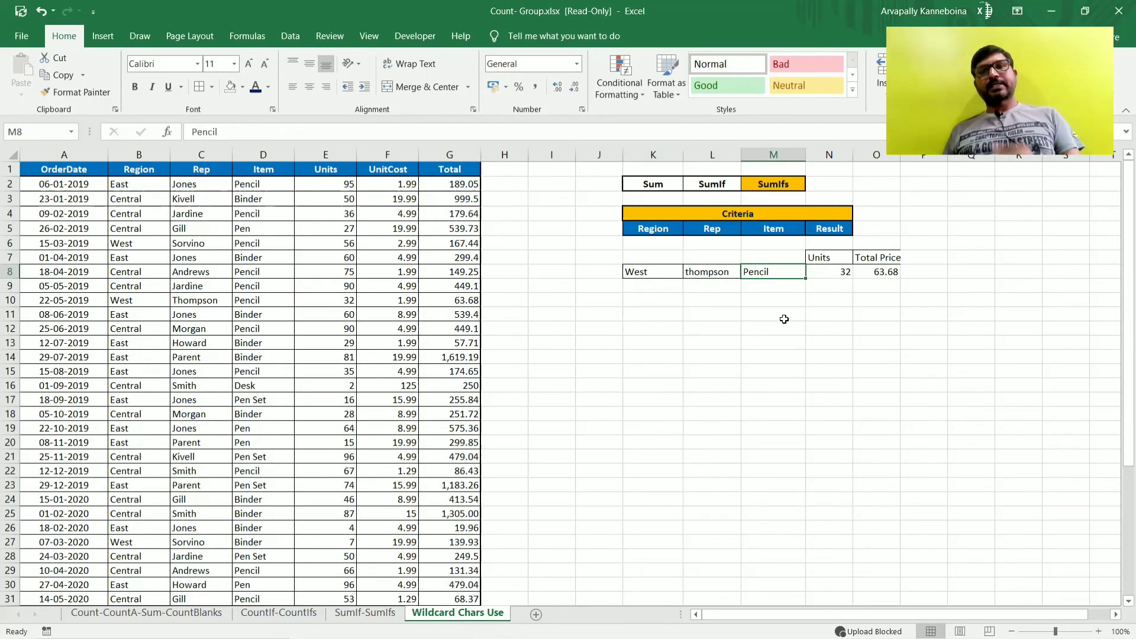
{"action": "left_click", "coordinate": [835, 277]}
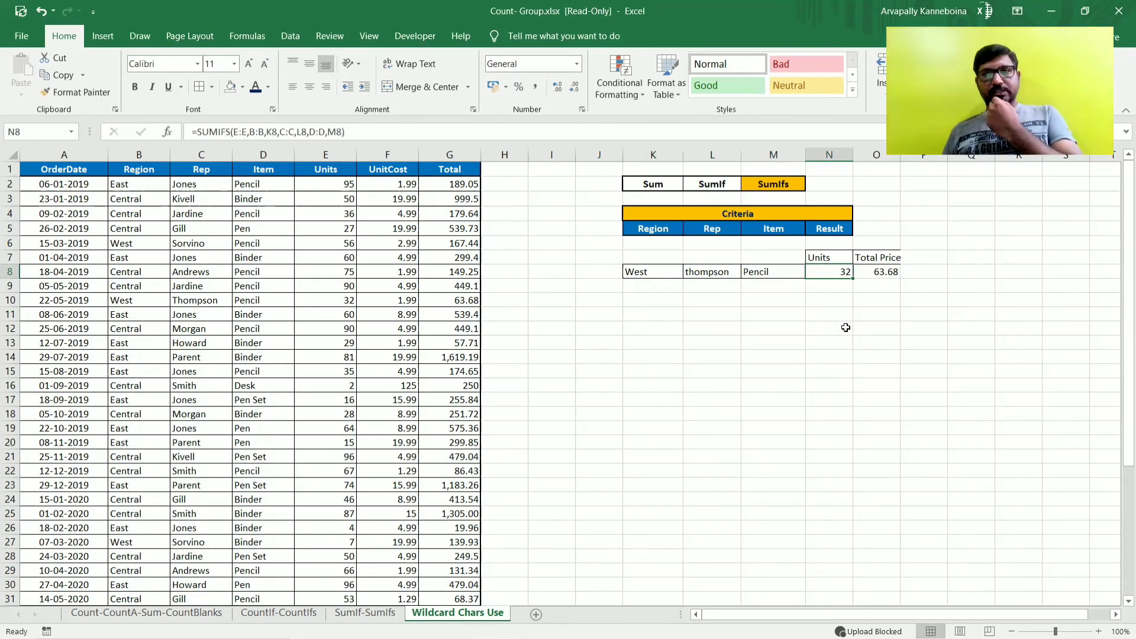
{"action": "left_click", "coordinate": [878, 274]}
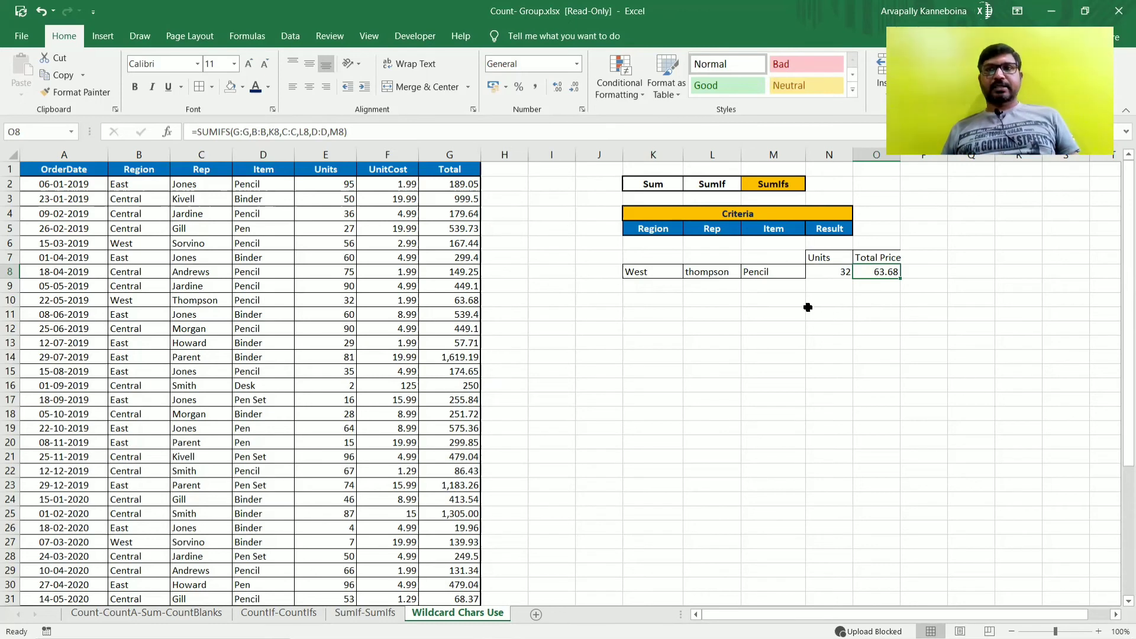
Step: Set the Item criterion in M8 to Pen Set, as in the order table, and review the three criteria cells
{"action": "left_click", "coordinate": [764, 275]}
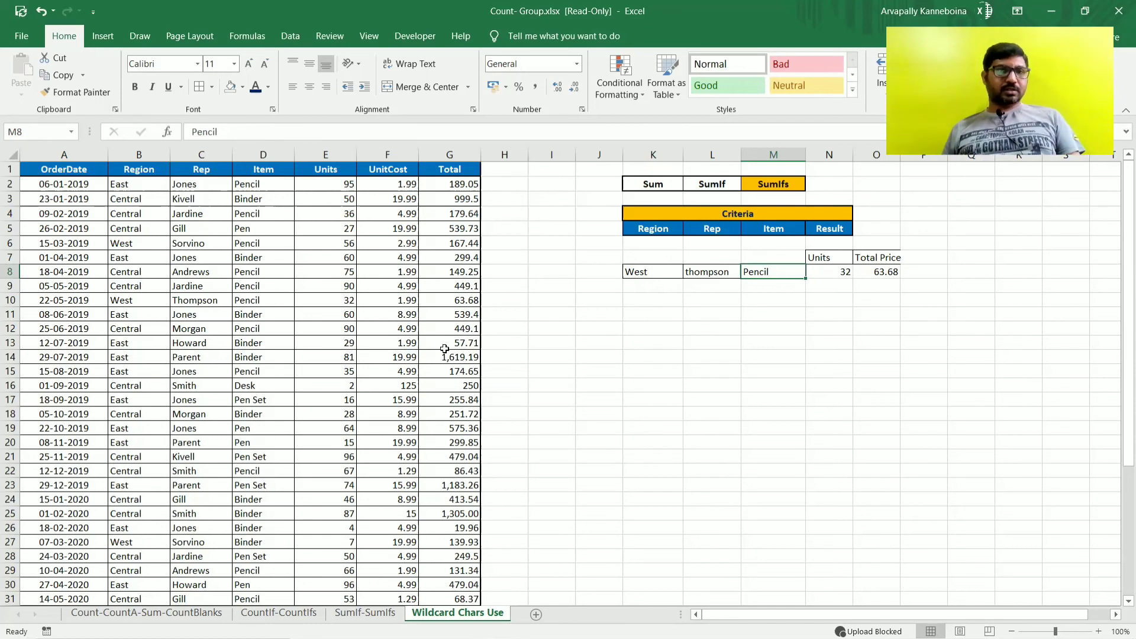
{"action": "left_click", "coordinate": [278, 402]}
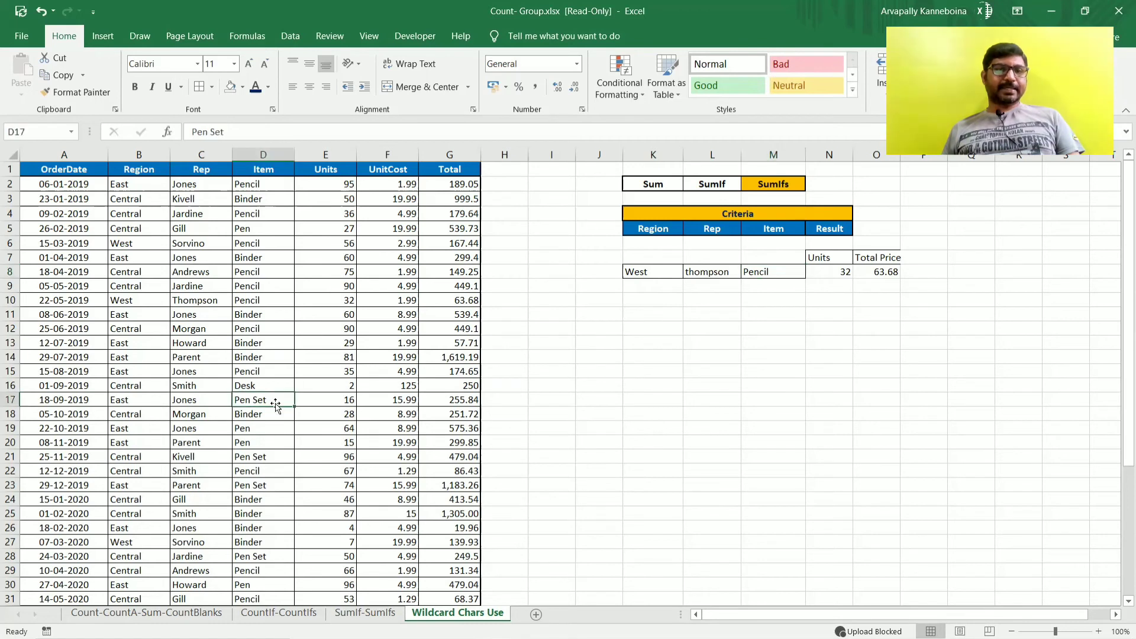
{"action": "left_click", "coordinate": [773, 273]}
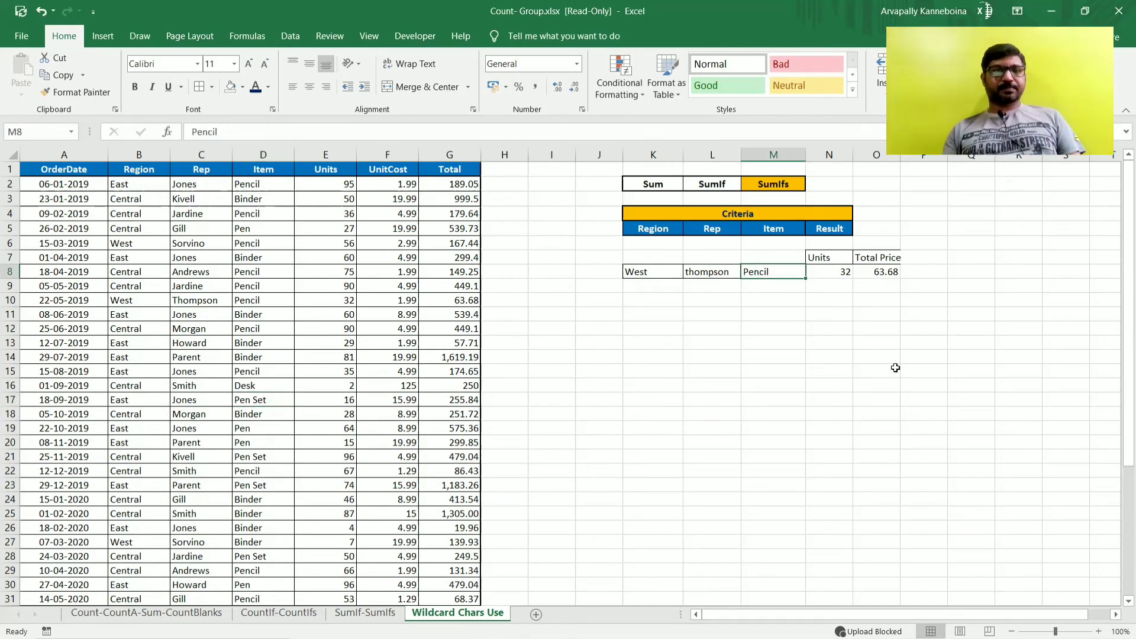
{"action": "type", "text": "Pen Set"}
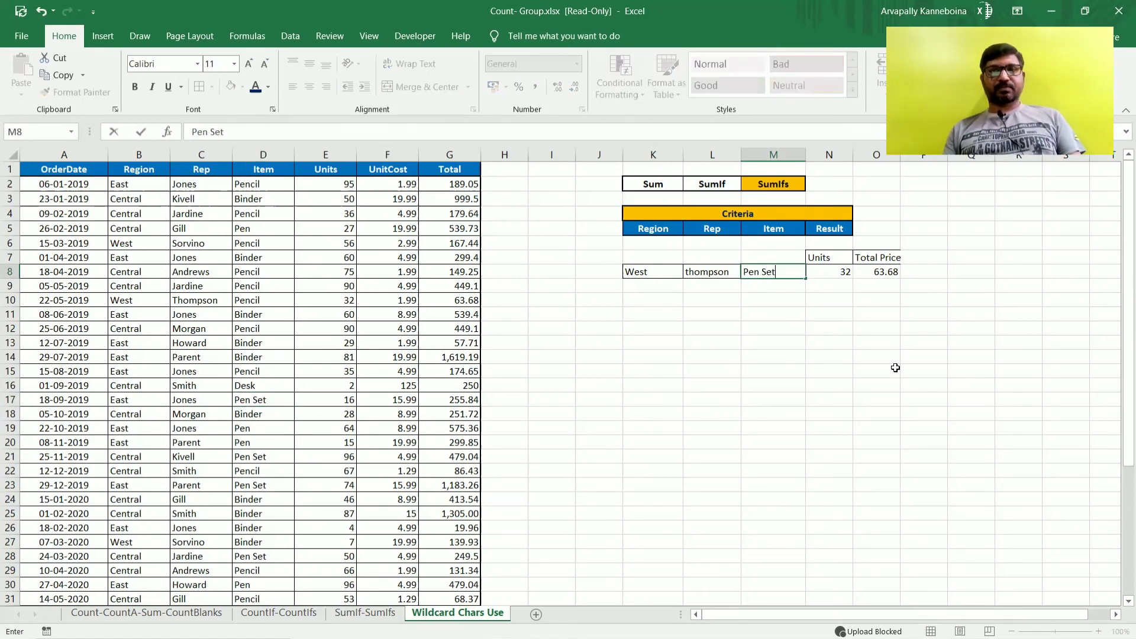
{"action": "key", "text": "Return"}
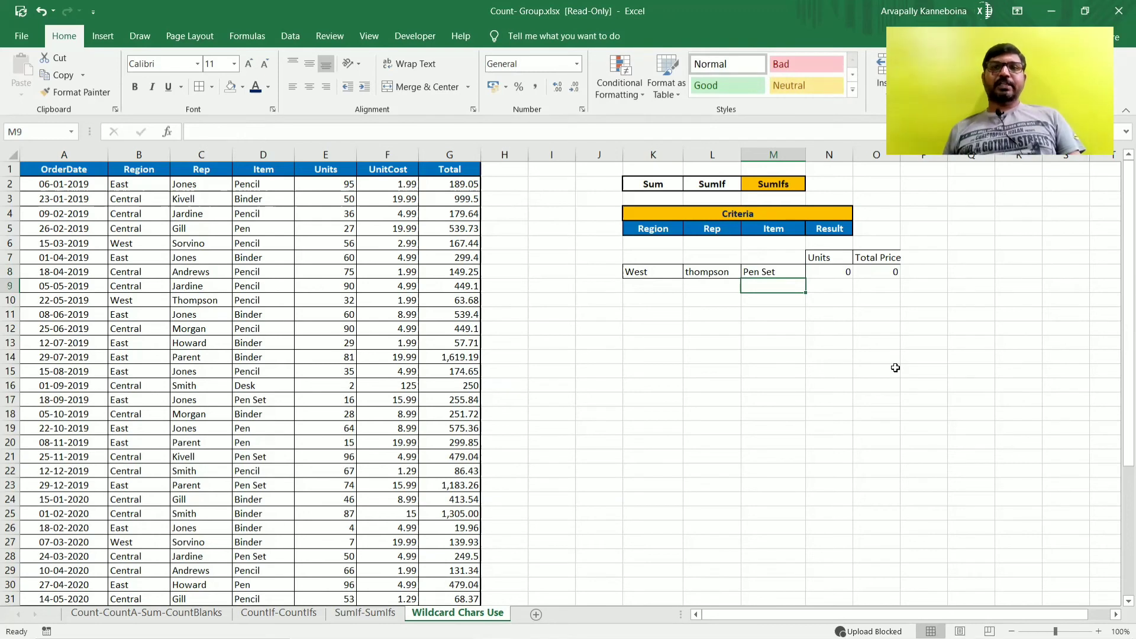
{"action": "left_click", "coordinate": [697, 354]}
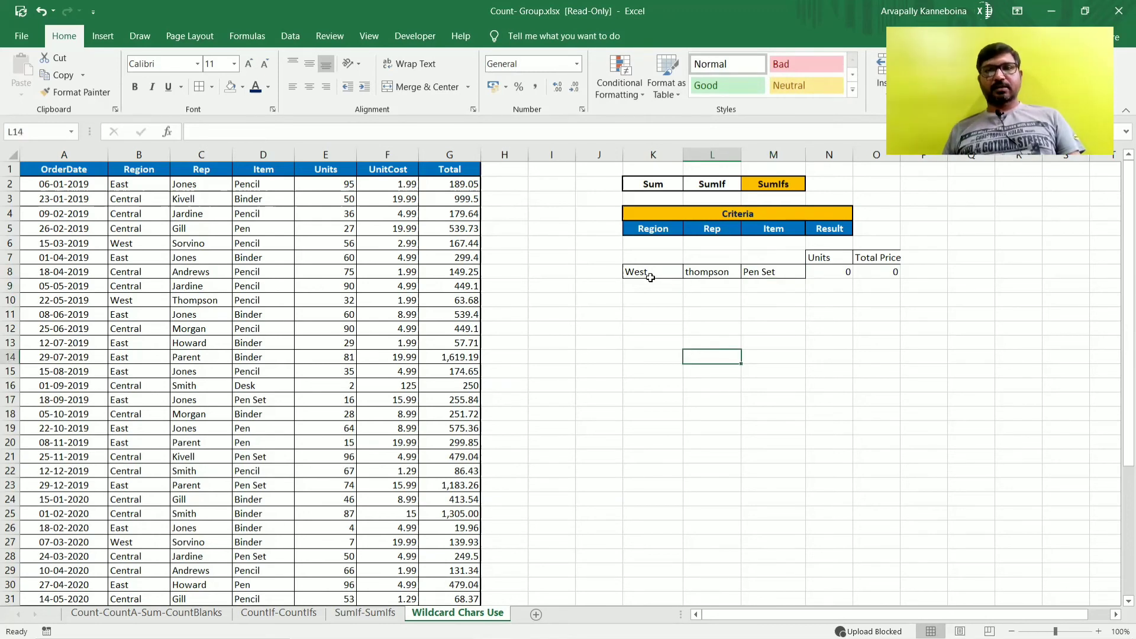
{"action": "left_click_drag", "start_coordinate": [644, 274], "coordinate": [760, 273]}
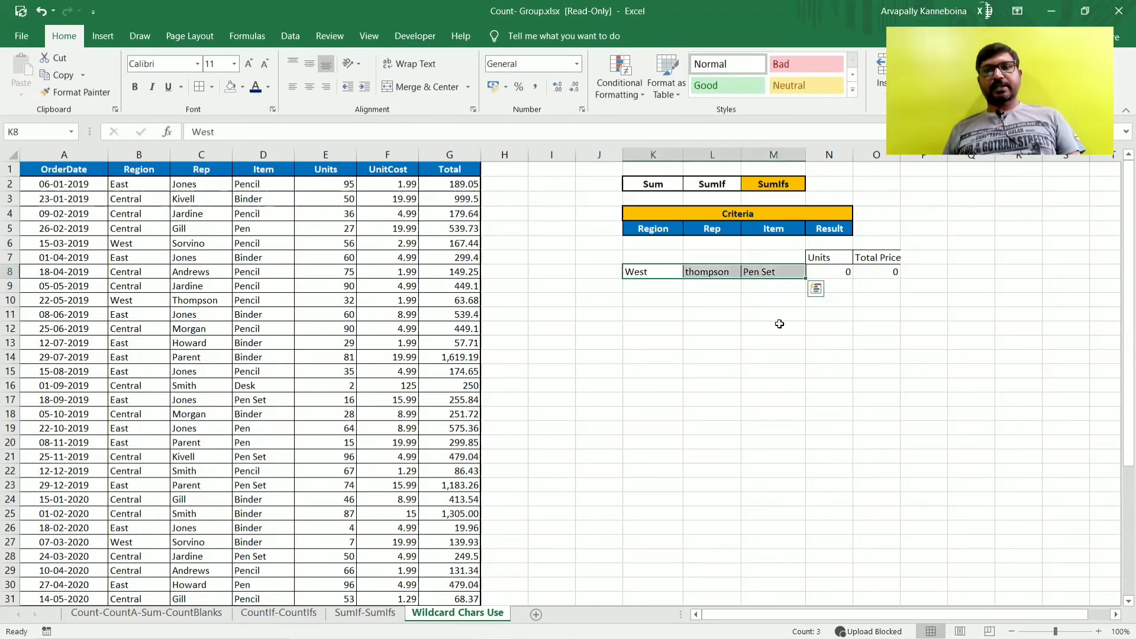
{"action": "left_click", "coordinate": [780, 326]}
{"action": "left_click", "coordinate": [788, 275]}
Step: Change the Rep criterion in L8 to the rep named in C21
{"action": "left_click", "coordinate": [717, 274]}
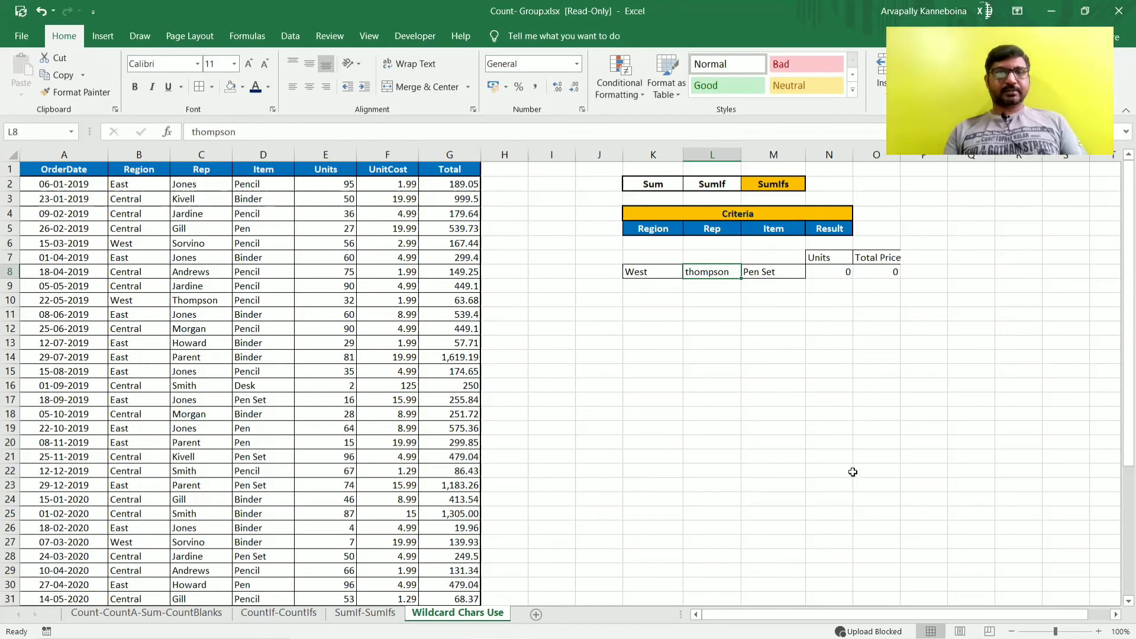
{"action": "type", "text": "Kiv"}
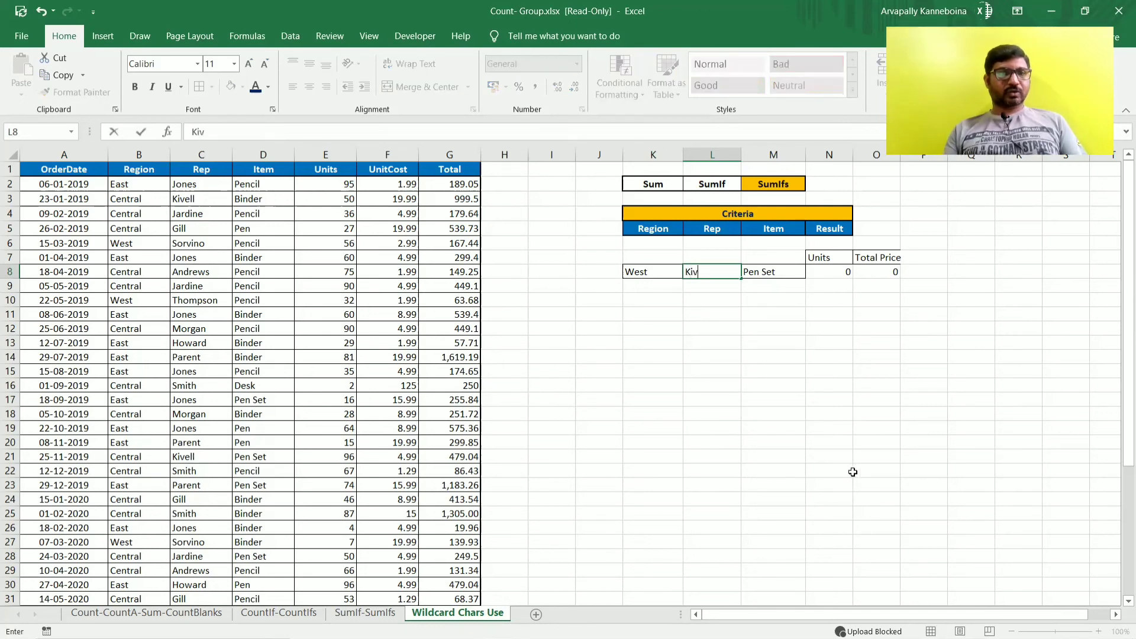
{"action": "type", "text": "ell"}
{"action": "key", "text": "Return"}
{"action": "key", "text": "Up"}
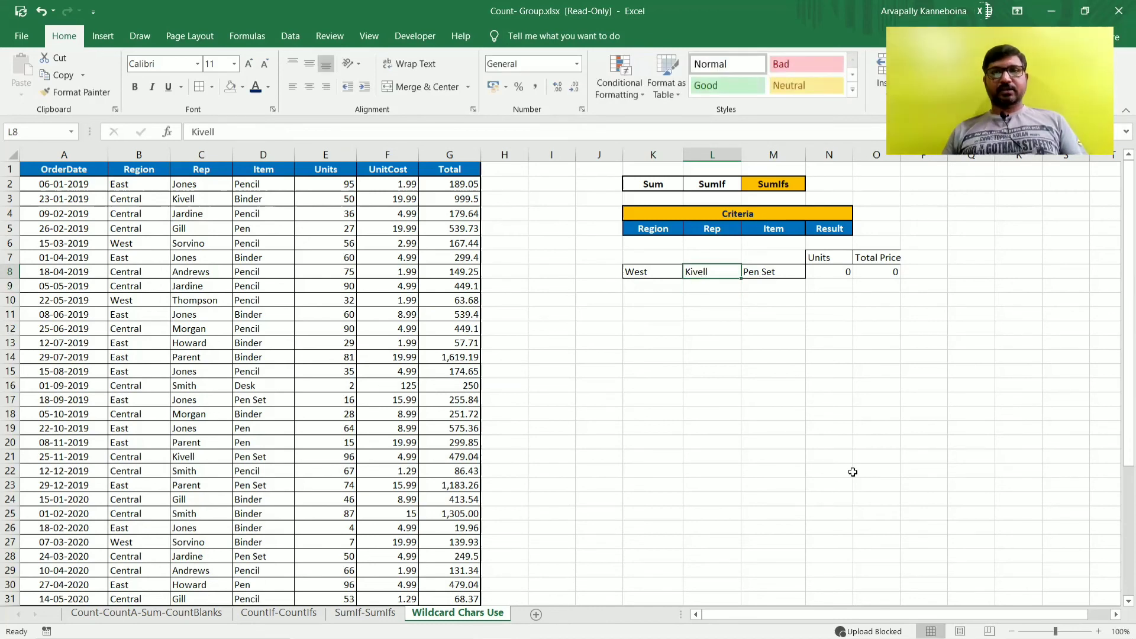
Step: Inspect the Units and Total Price results and look up the criteria rep's region in the order table
{"action": "key", "text": "Left"}
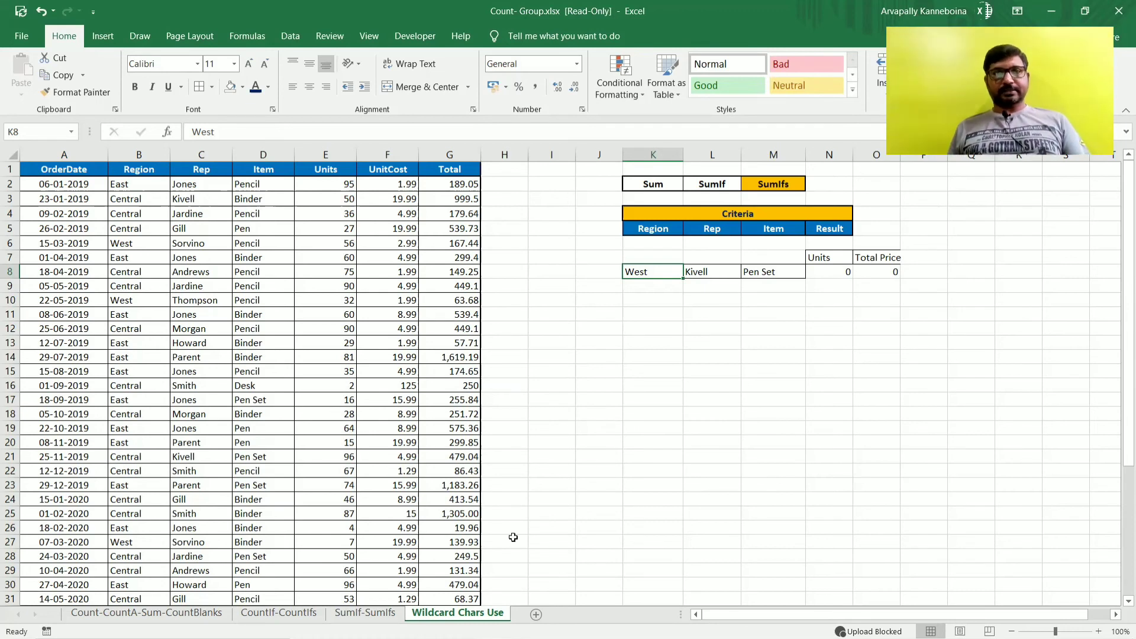
{"action": "left_click_drag", "start_coordinate": [828, 271], "coordinate": [881, 269]}
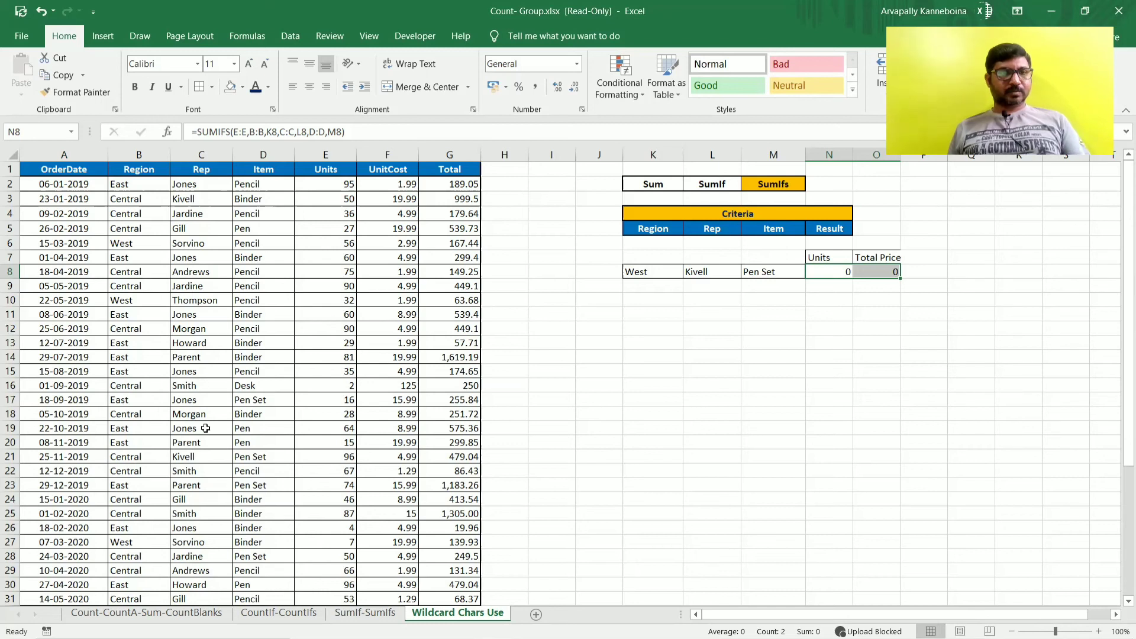
{"action": "left_click", "coordinate": [198, 368]}
{"action": "left_click", "coordinate": [185, 297]}
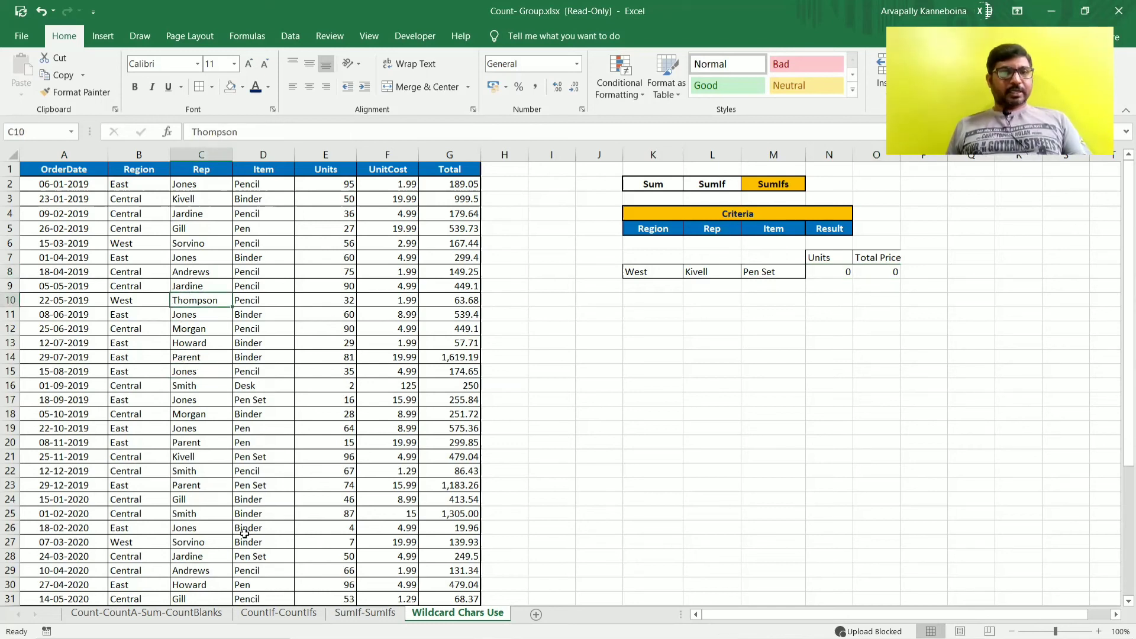
{"action": "left_click", "coordinate": [205, 456]}
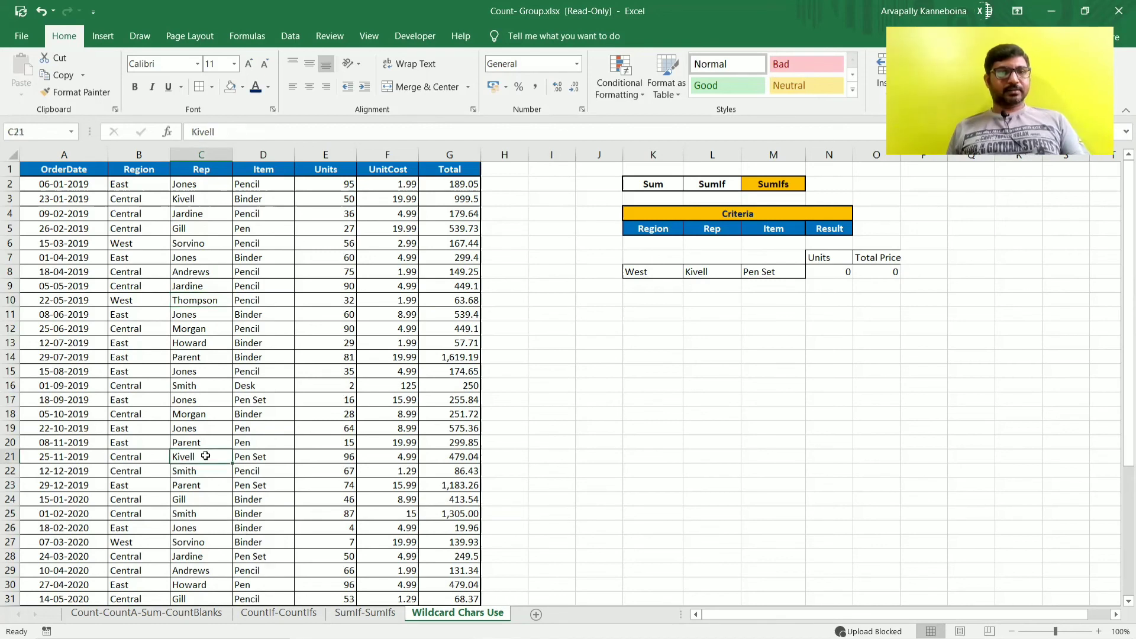
{"action": "left_click", "coordinate": [123, 459]}
Step: Set the Region criterion in K8 to Central and check the Units and Total Price results
{"action": "left_click", "coordinate": [661, 273]}
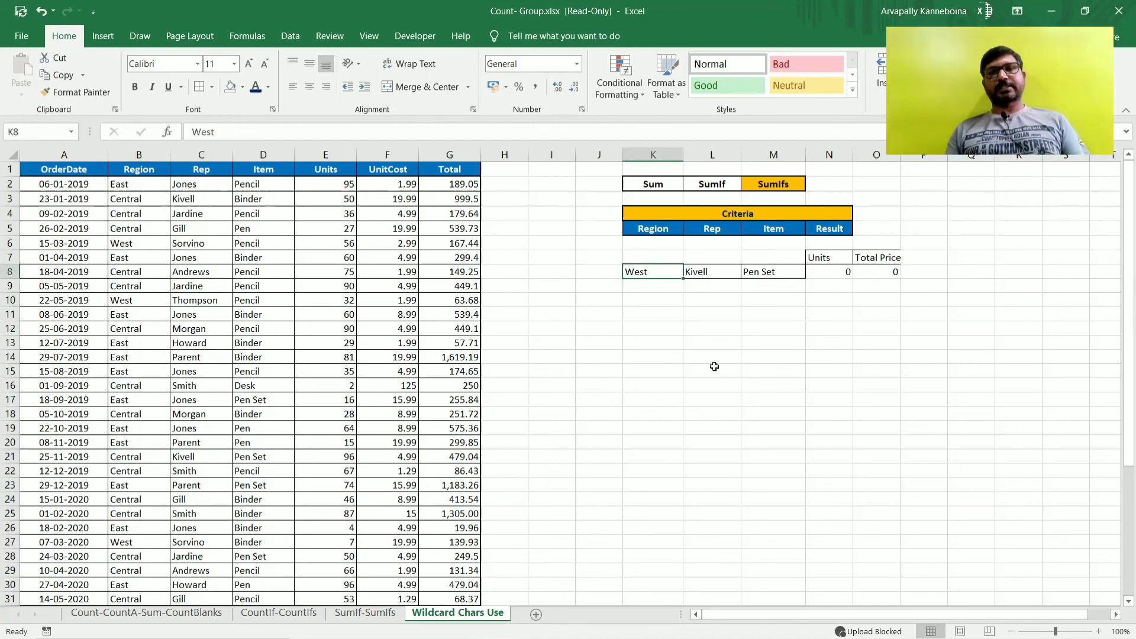
{"action": "type", "text": "Central"}
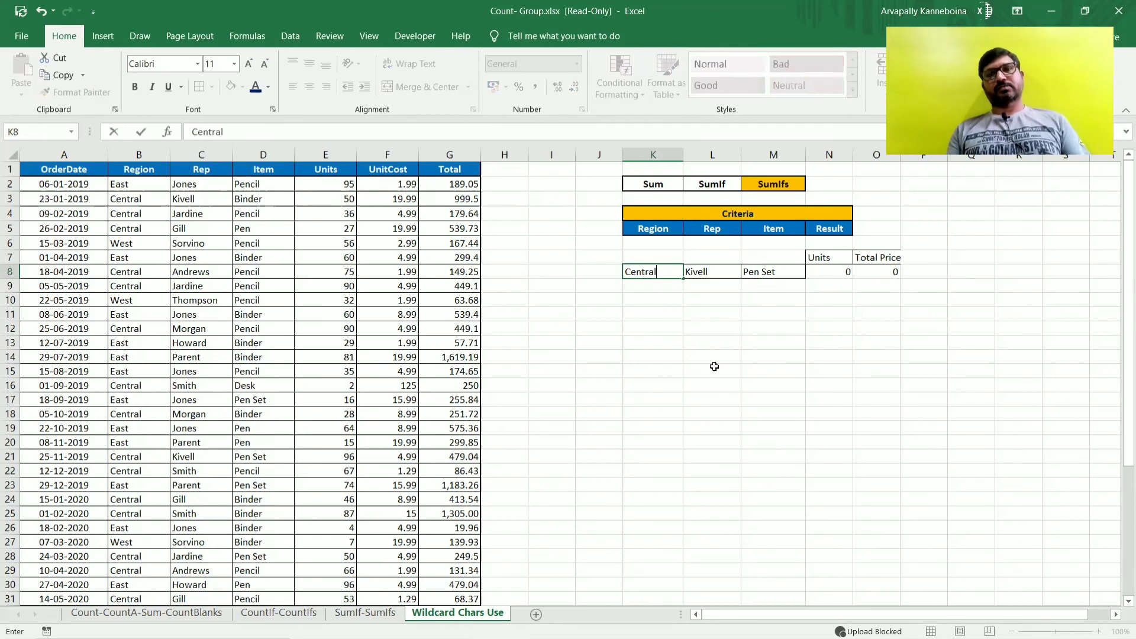
{"action": "key", "text": "Return"}
{"action": "left_click", "coordinate": [856, 361]}
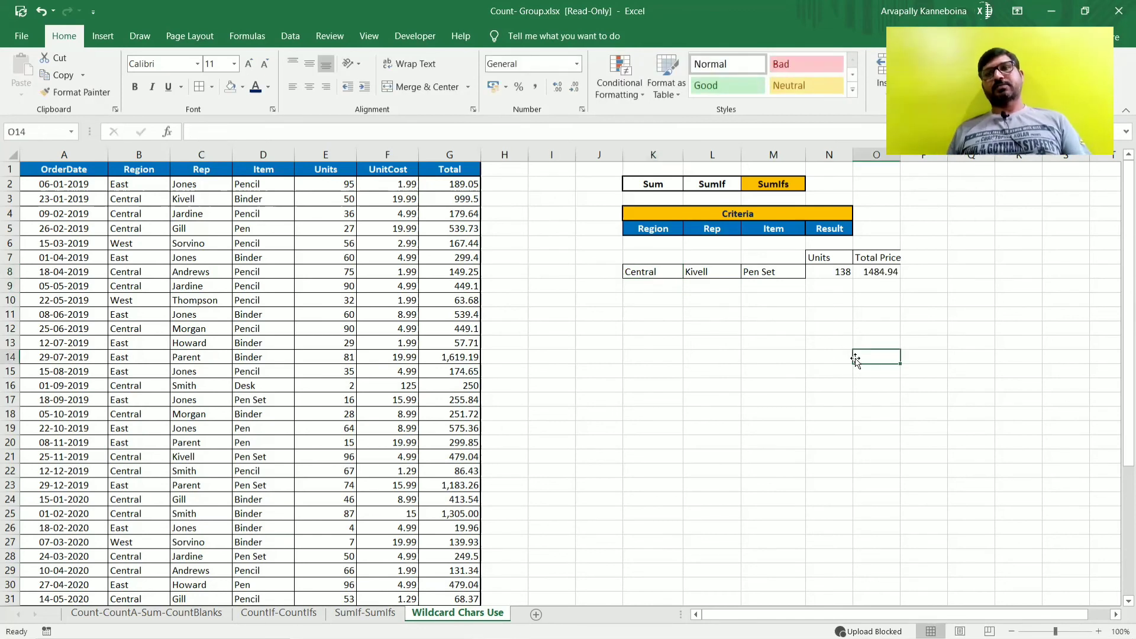
{"action": "left_click", "coordinate": [829, 271]}
{"action": "key", "text": "Right"}
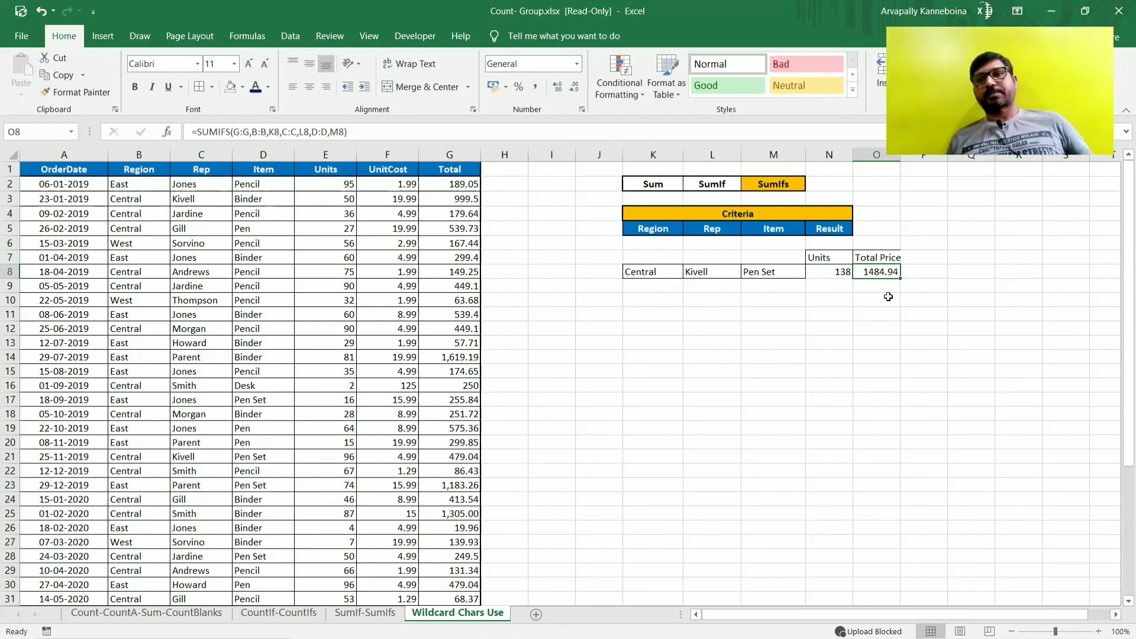
Step: Review the Total Price formula in O8 and the Sum, SumIf and SumIfs headings in K2:M2
{"action": "left_click", "coordinate": [867, 273]}
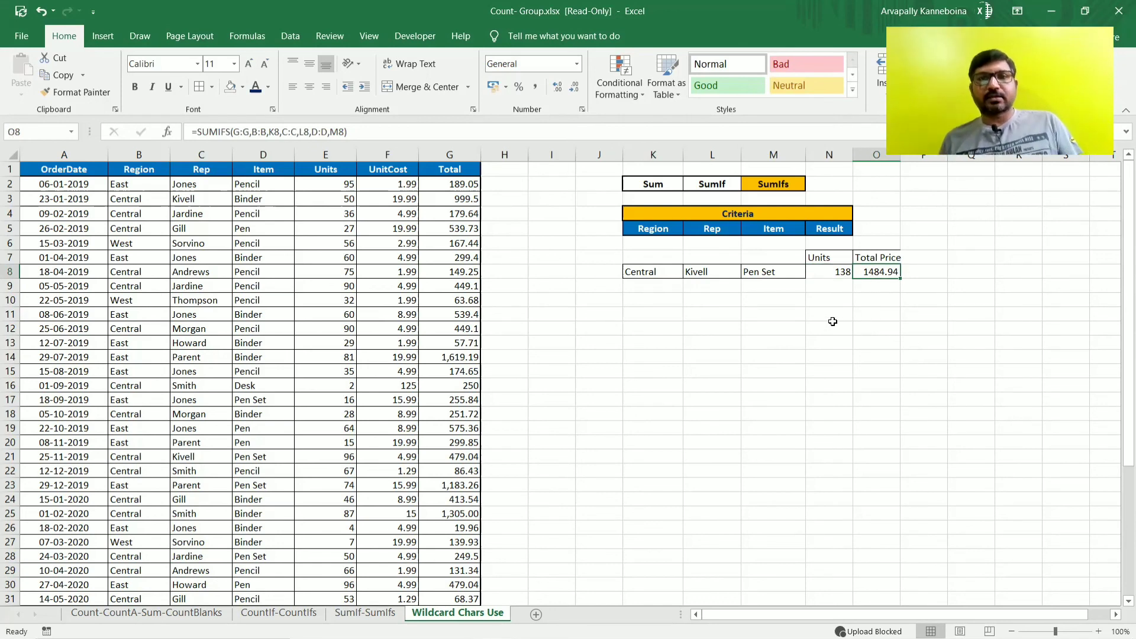
{"action": "left_click", "coordinate": [770, 312]}
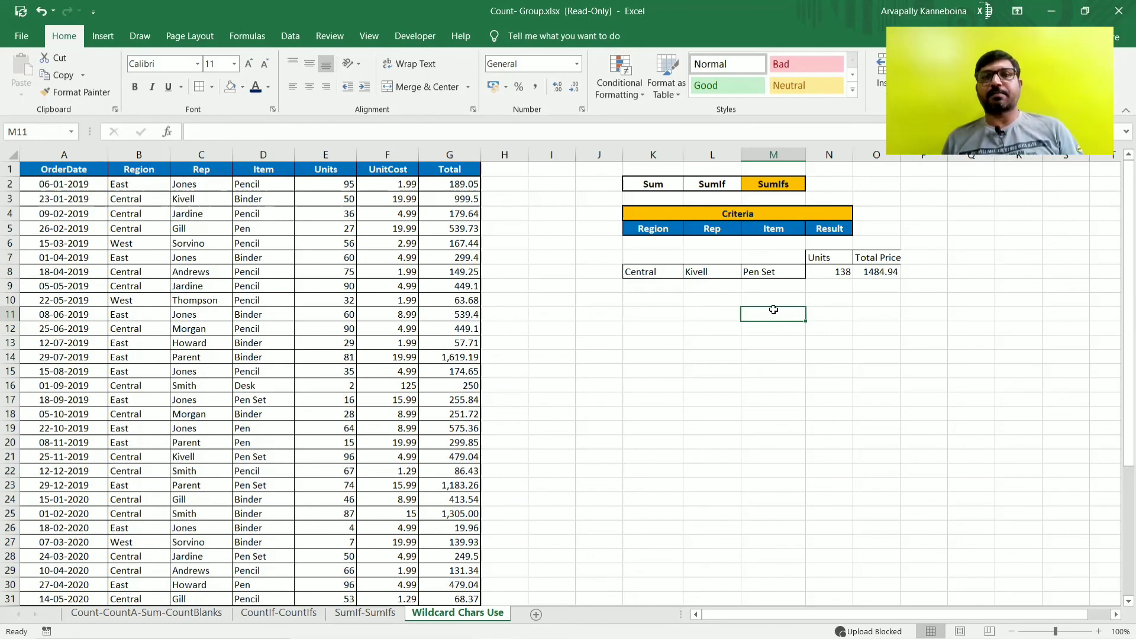
{"action": "left_click", "coordinate": [710, 181]}
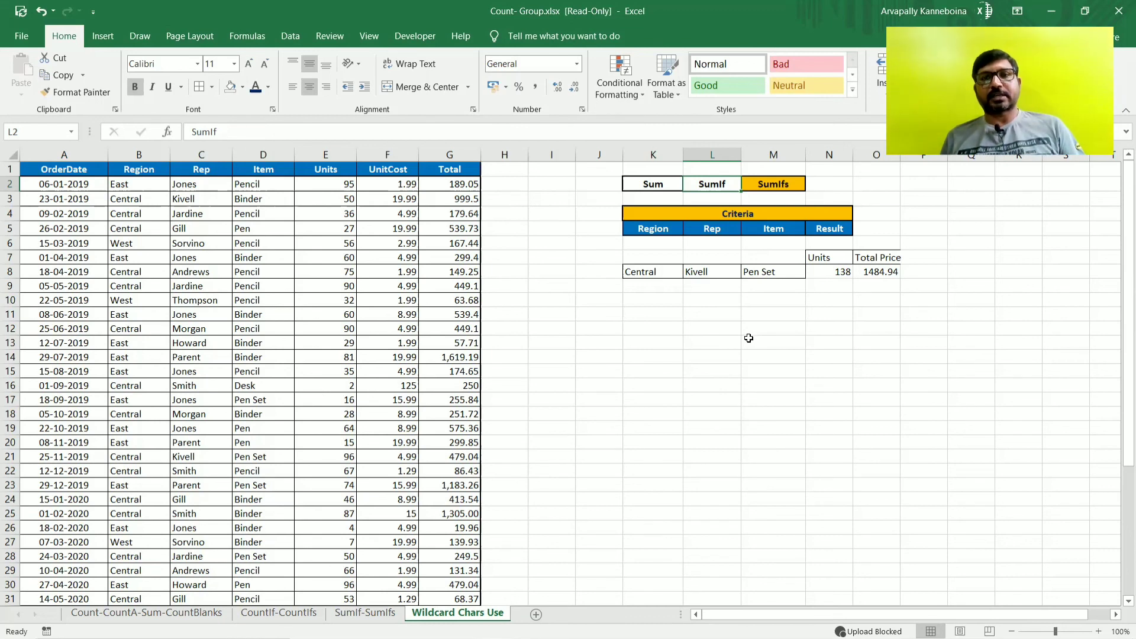
{"action": "left_click", "coordinate": [779, 181]}
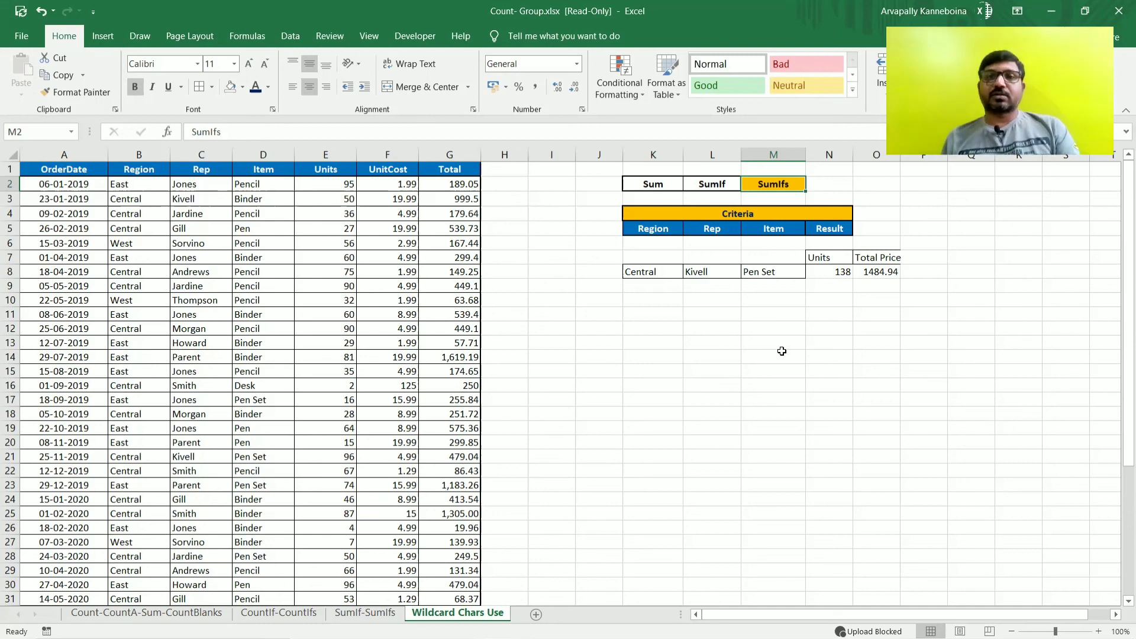
{"action": "left_click_drag", "start_coordinate": [652, 185], "coordinate": [769, 185]}
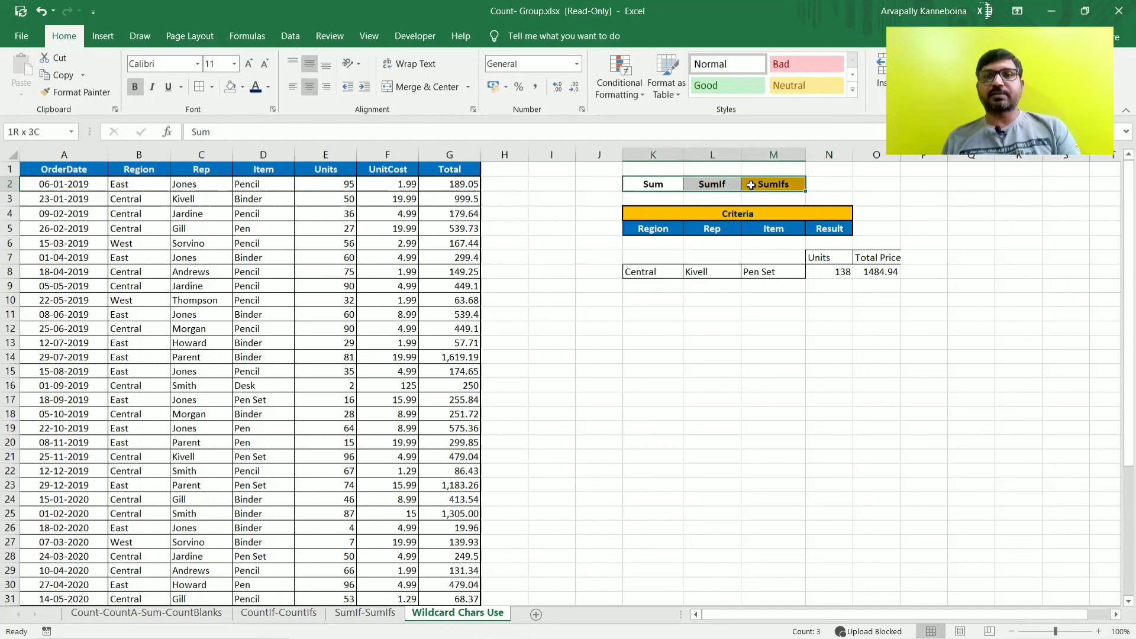
{"action": "left_click", "coordinate": [669, 329]}
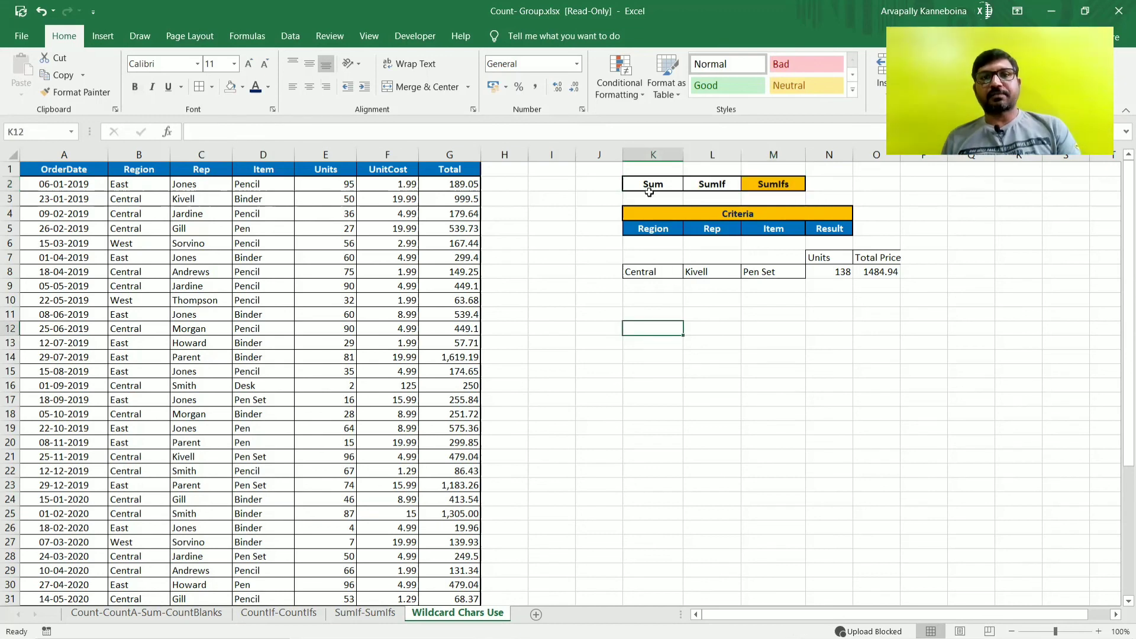
{"action": "left_click", "coordinate": [654, 183]}
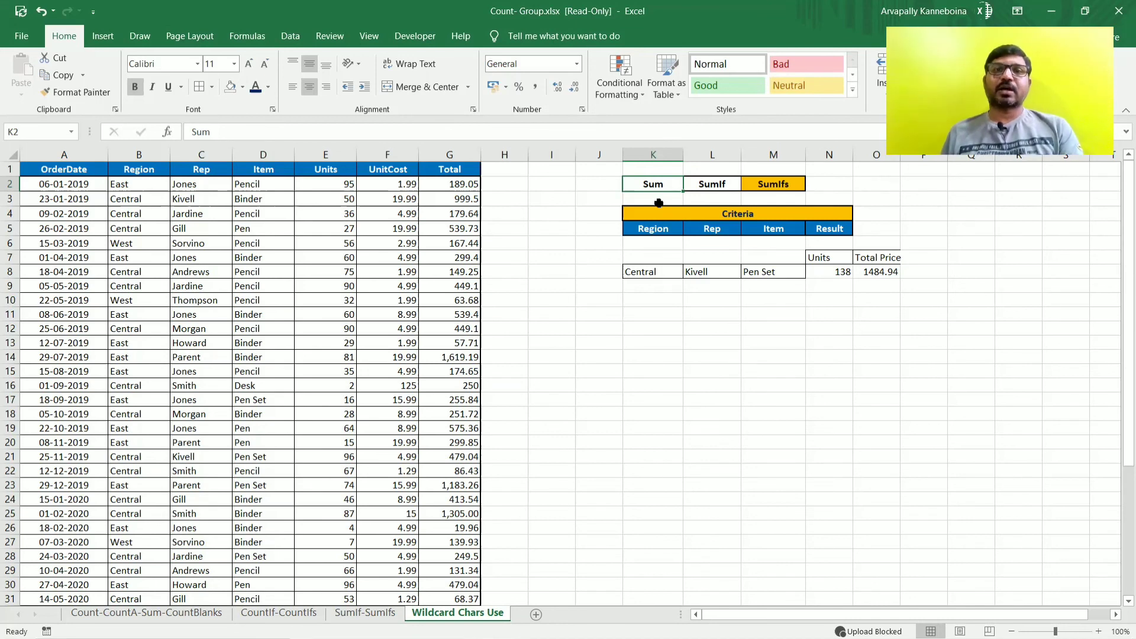
{"action": "left_click", "coordinate": [723, 185]}
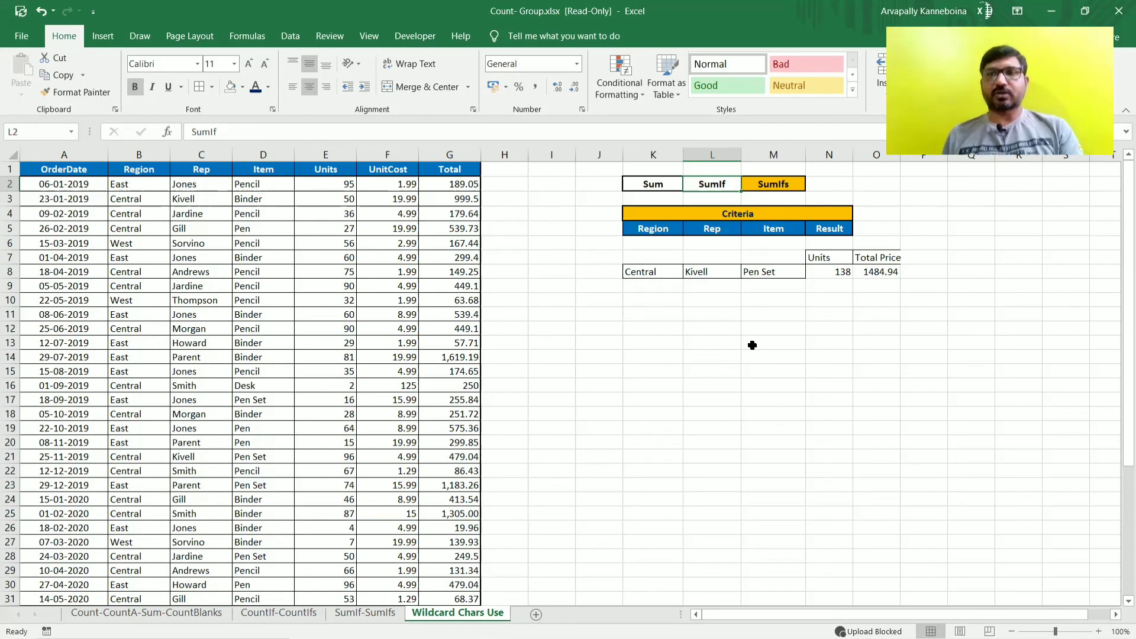
{"action": "left_click", "coordinate": [780, 188]}
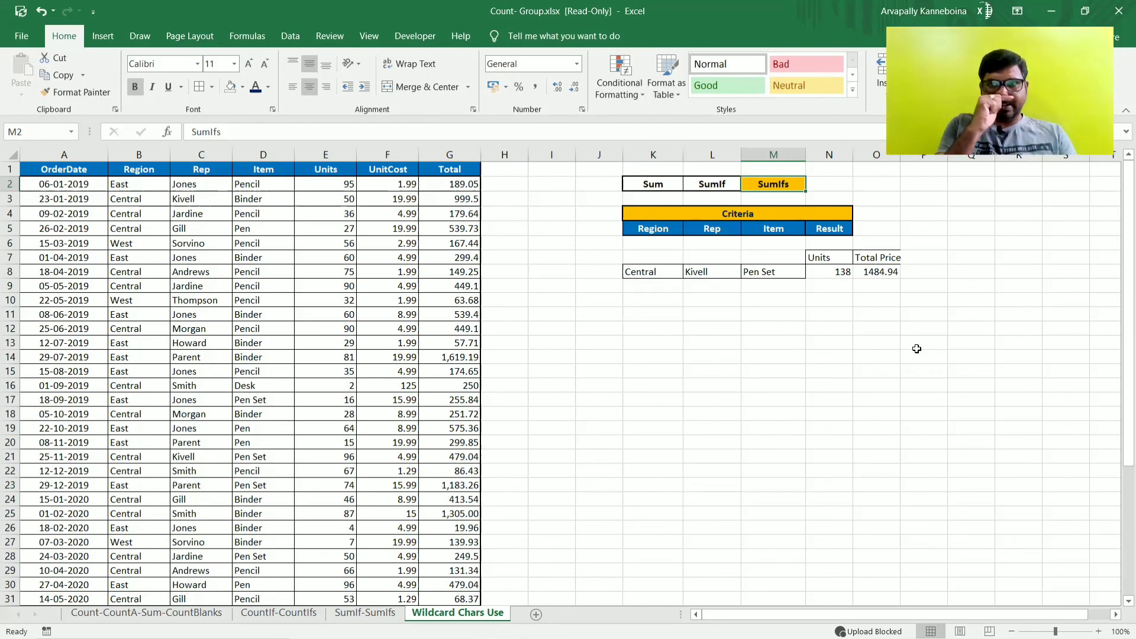
{"action": "left_click", "coordinate": [845, 357]}
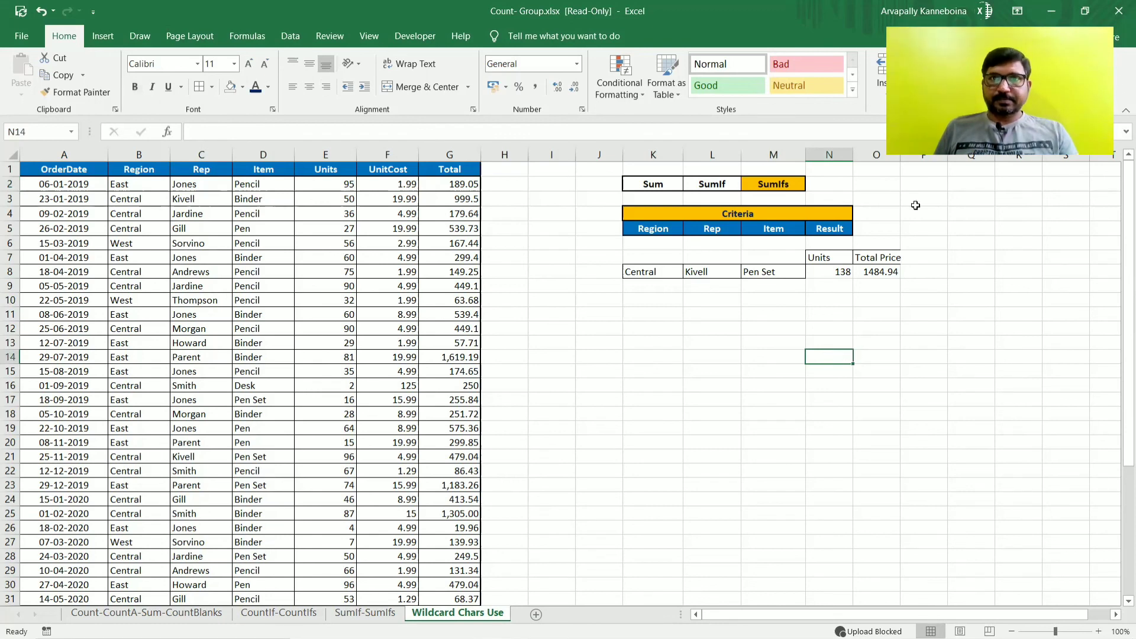